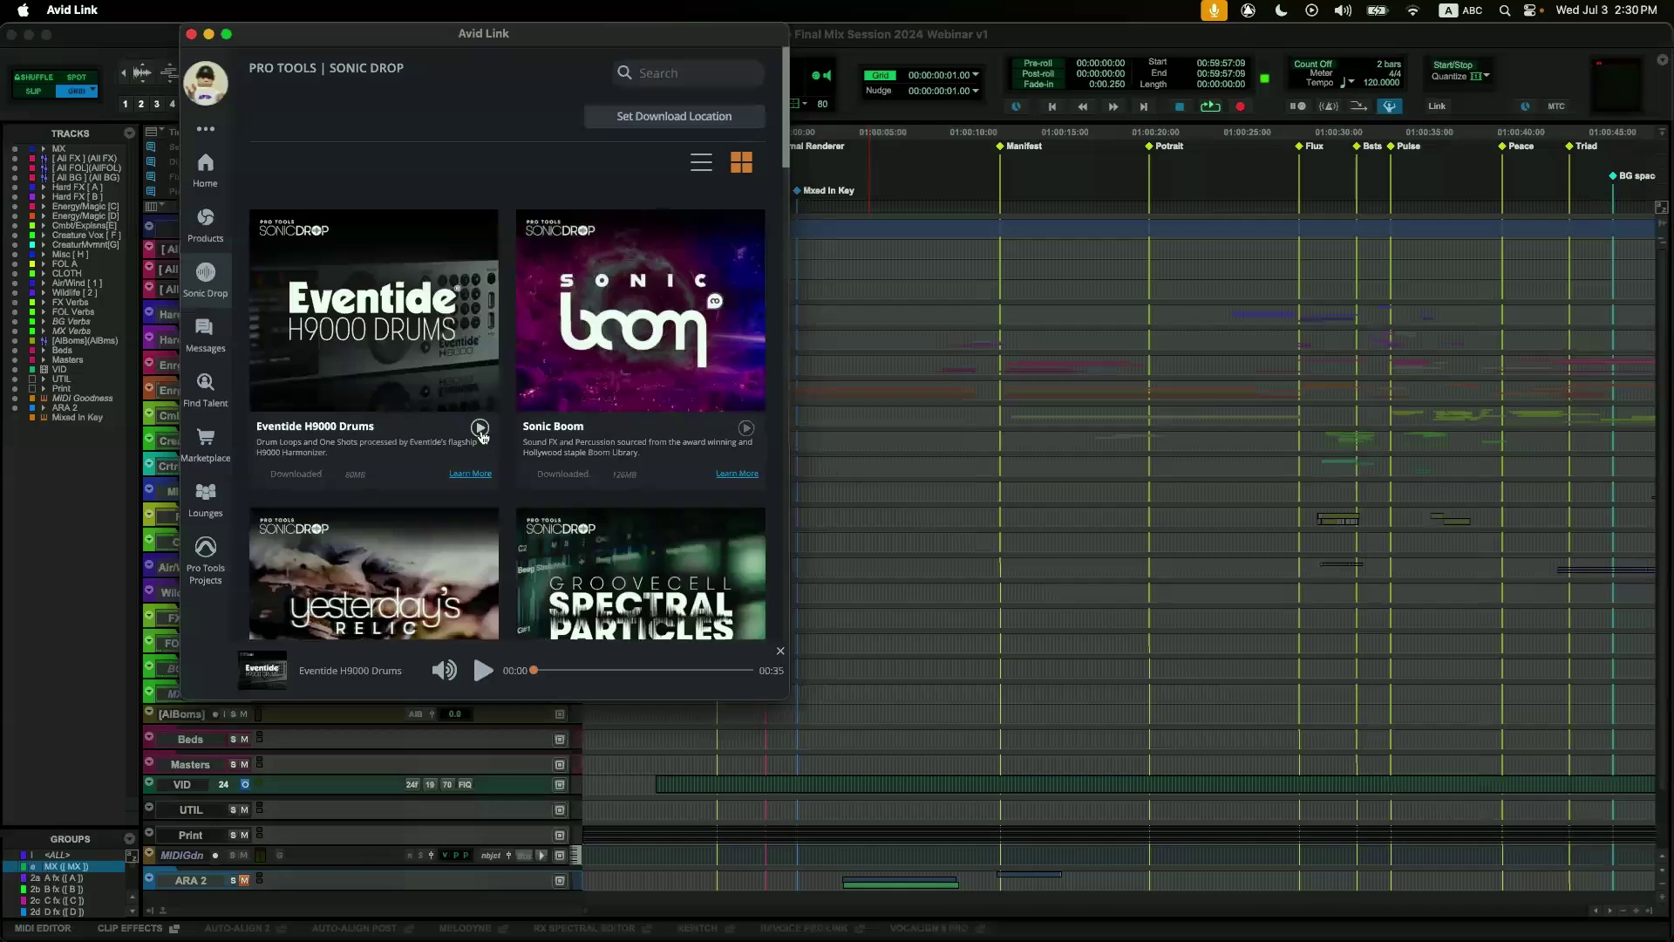
# Preview the Eventide H9000 Drums sample pack in Sonic Drop and close the Avid Link window.
pyautogui.click(480, 428)
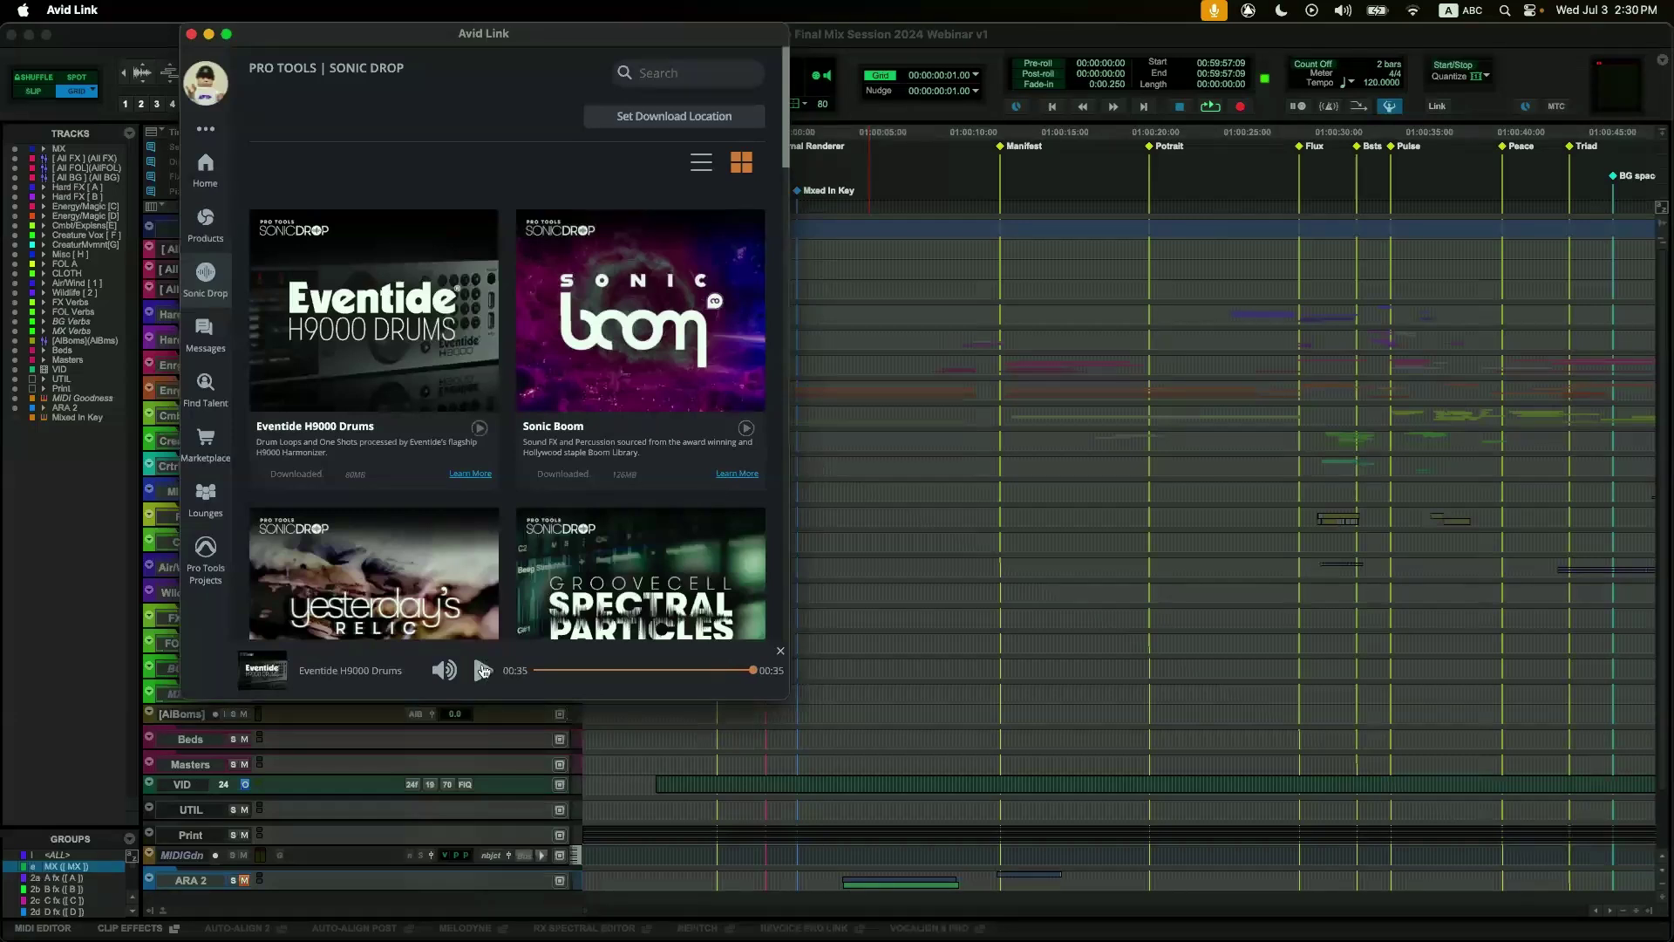
pyautogui.click(191, 35)
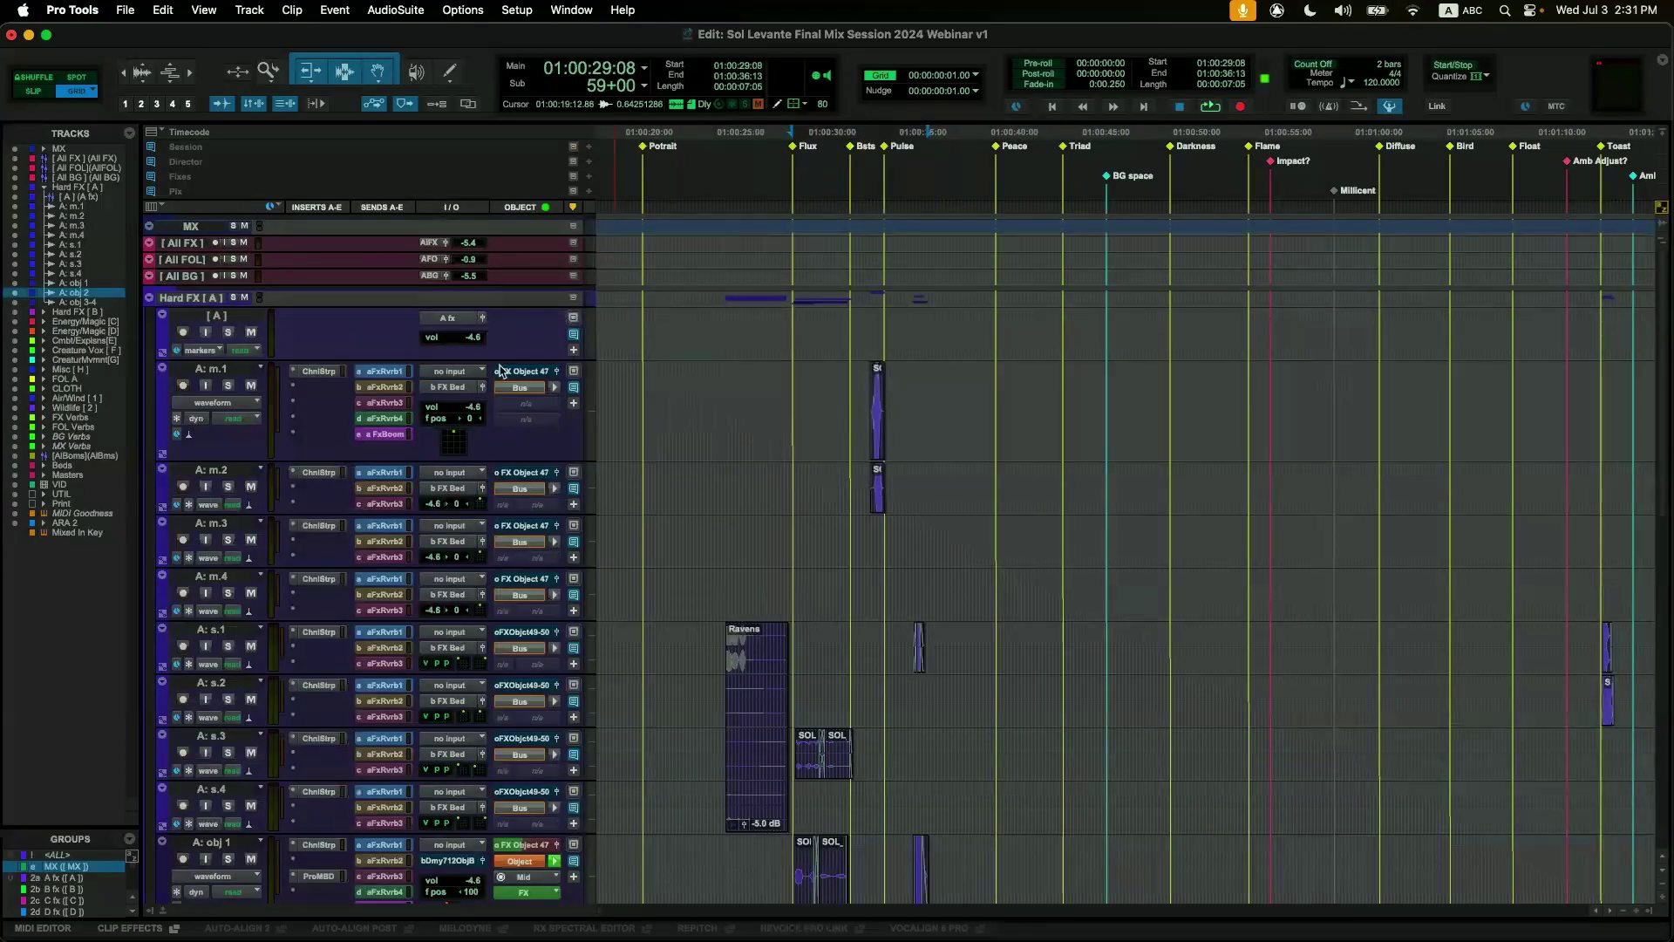
# Review the binaural mode and bed/object group choices for the A: obj 2 track without changing them.
pyautogui.scroll(-10, 500, 371)
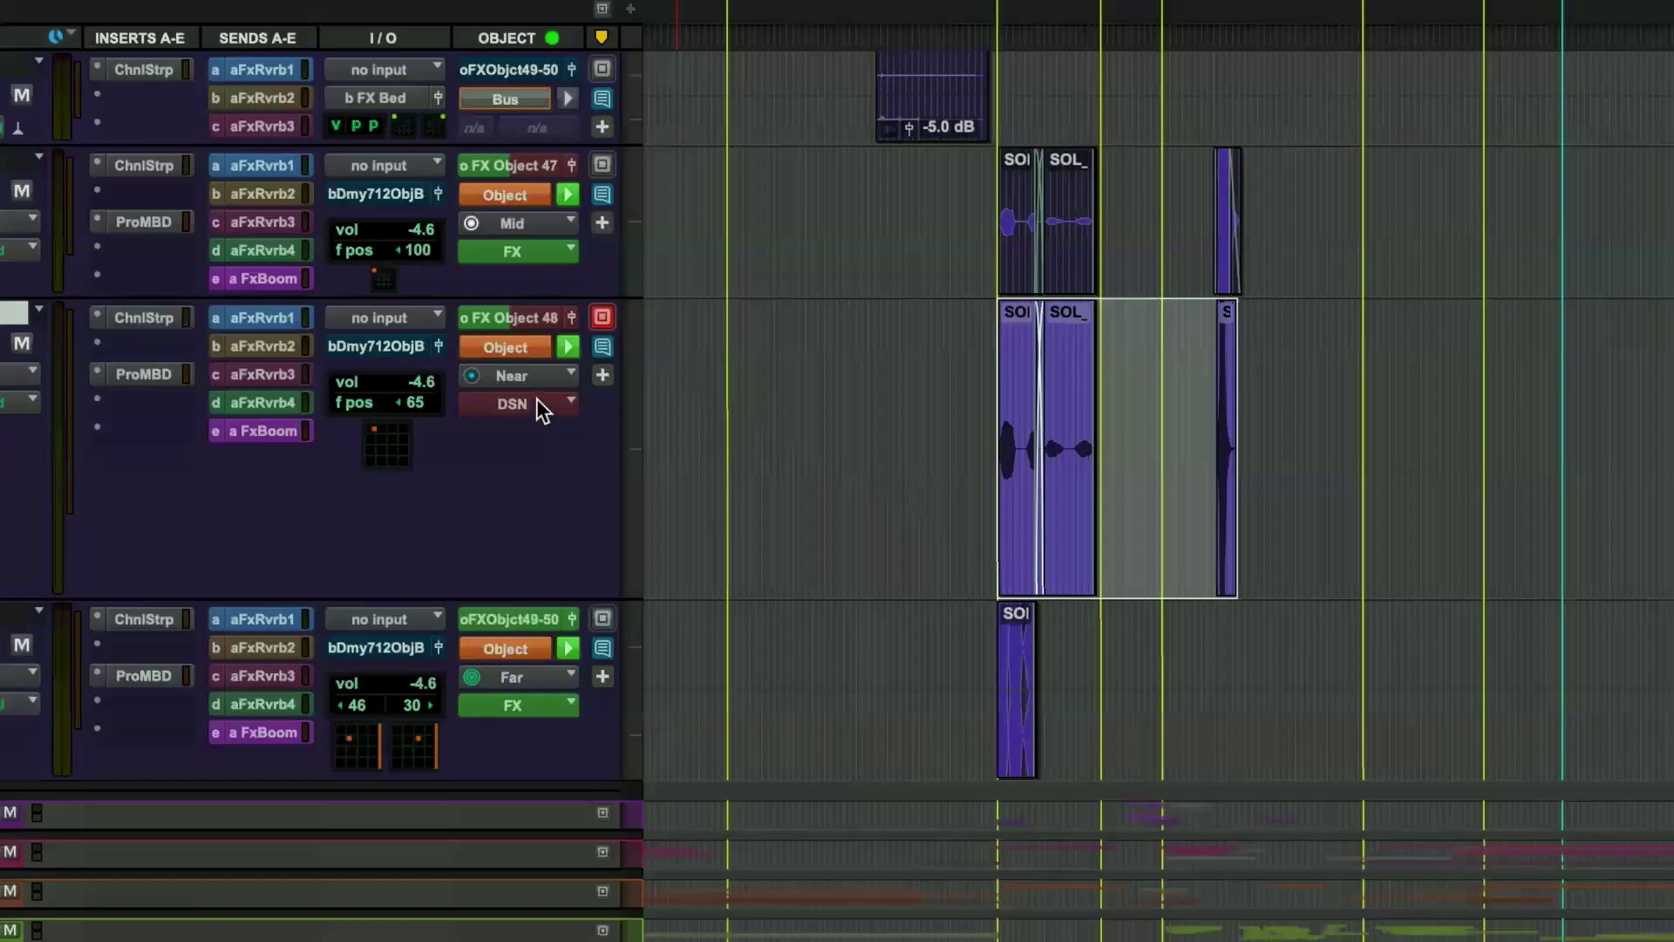
pyautogui.click(540, 383)
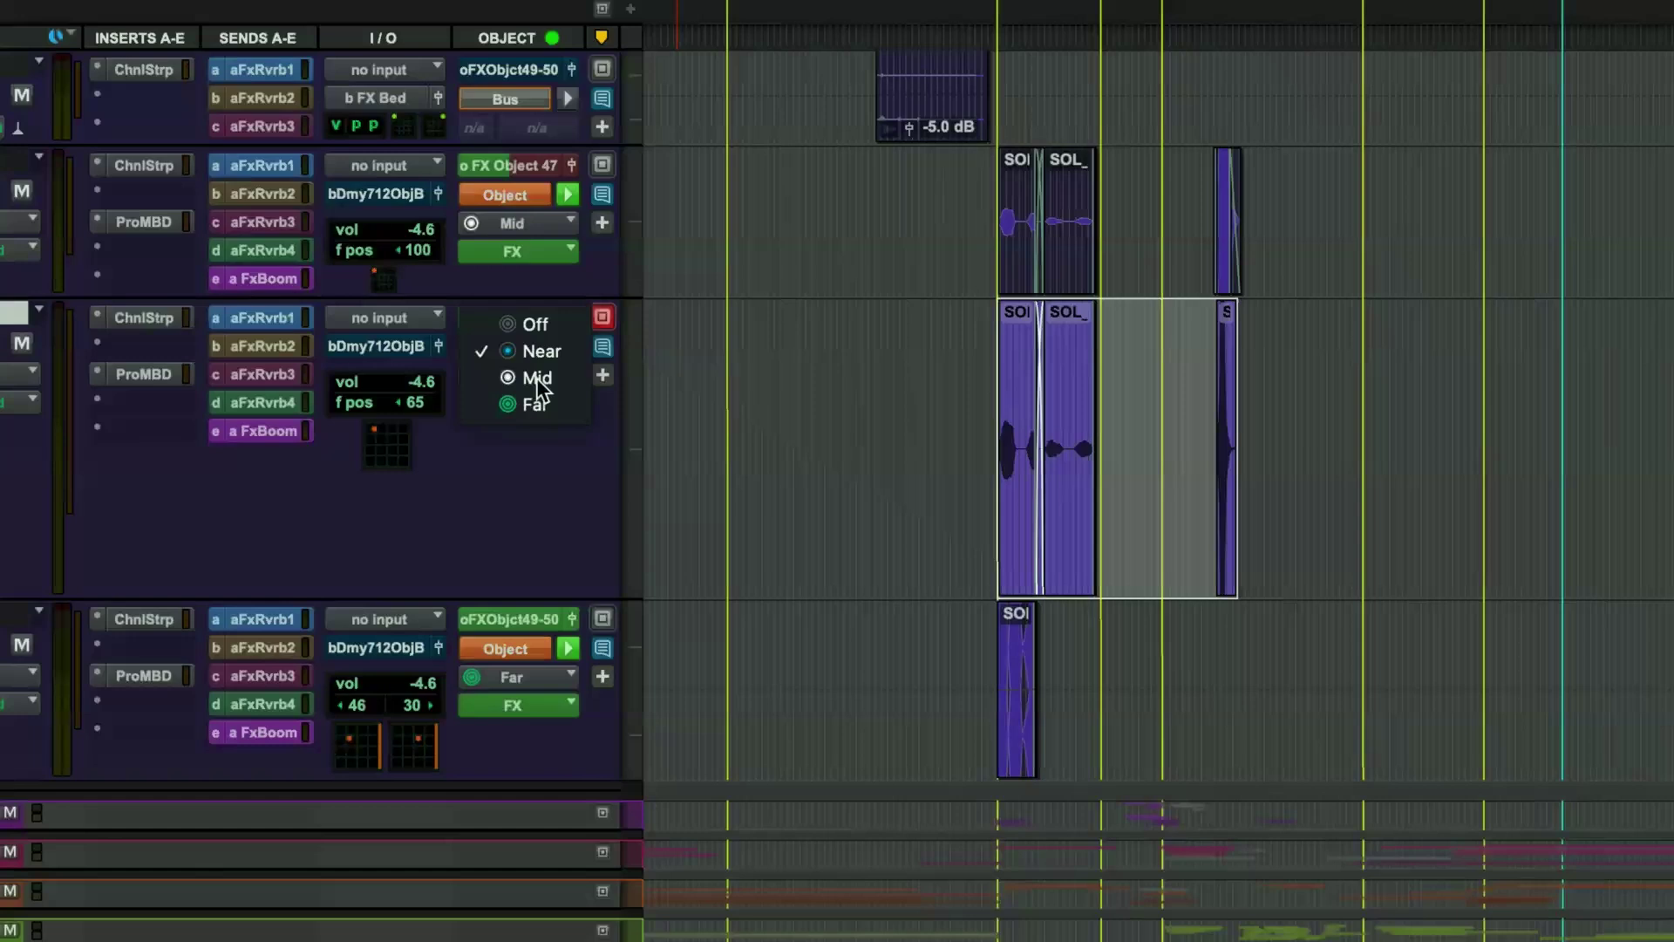
pyautogui.click(537, 438)
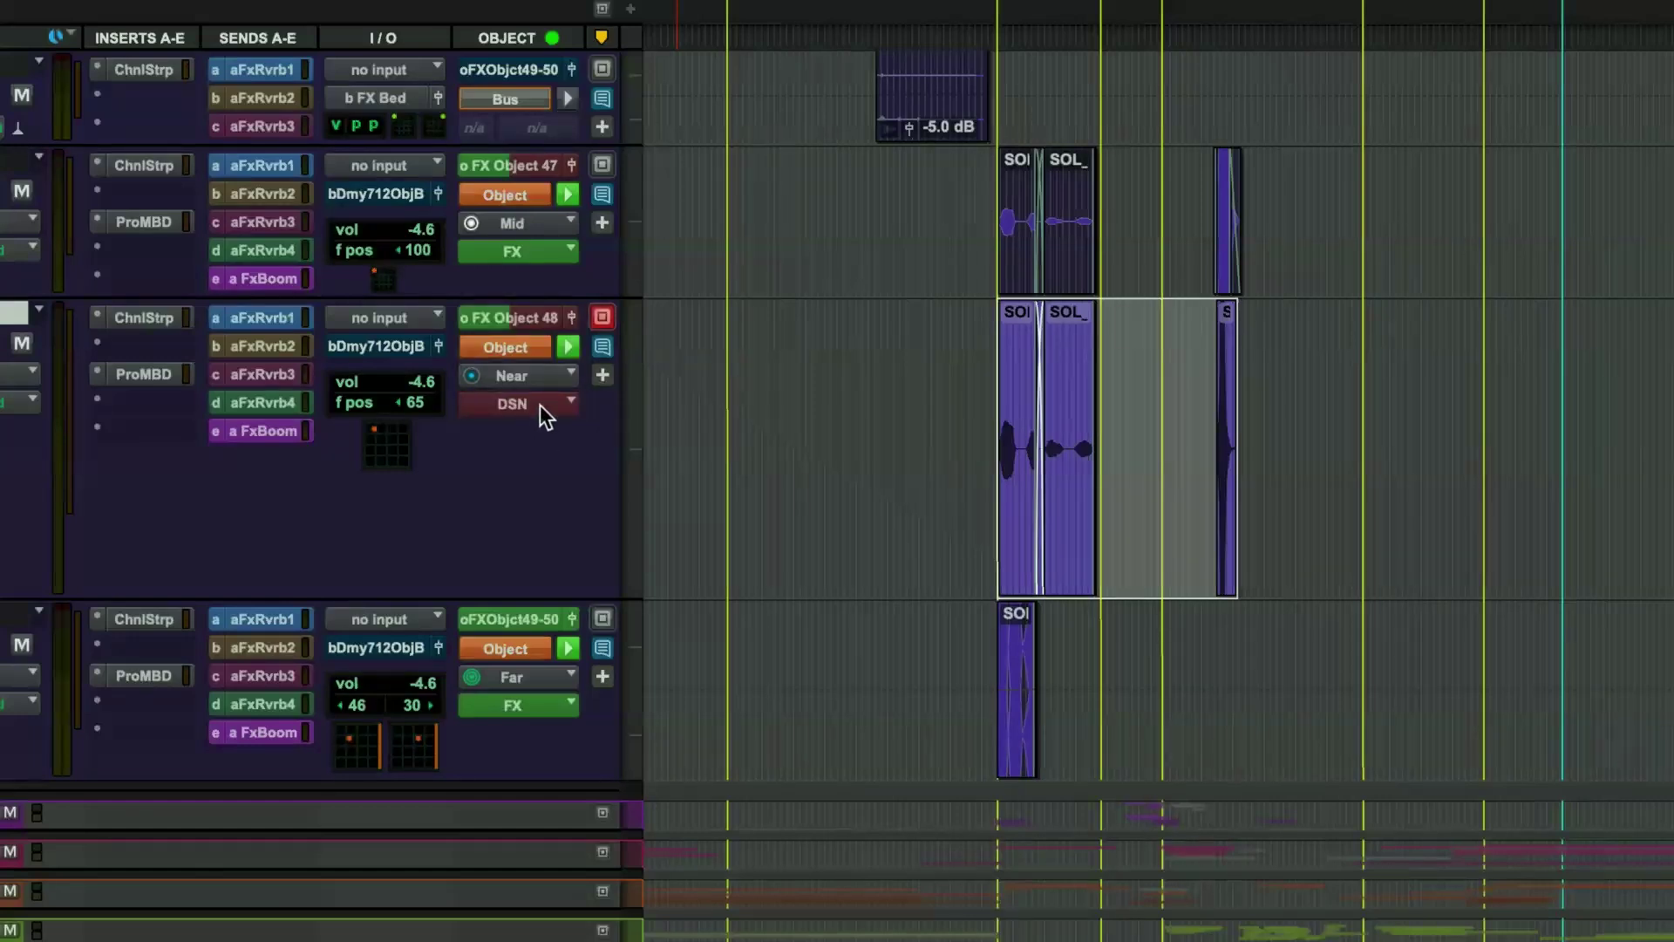
pyautogui.click(548, 401)
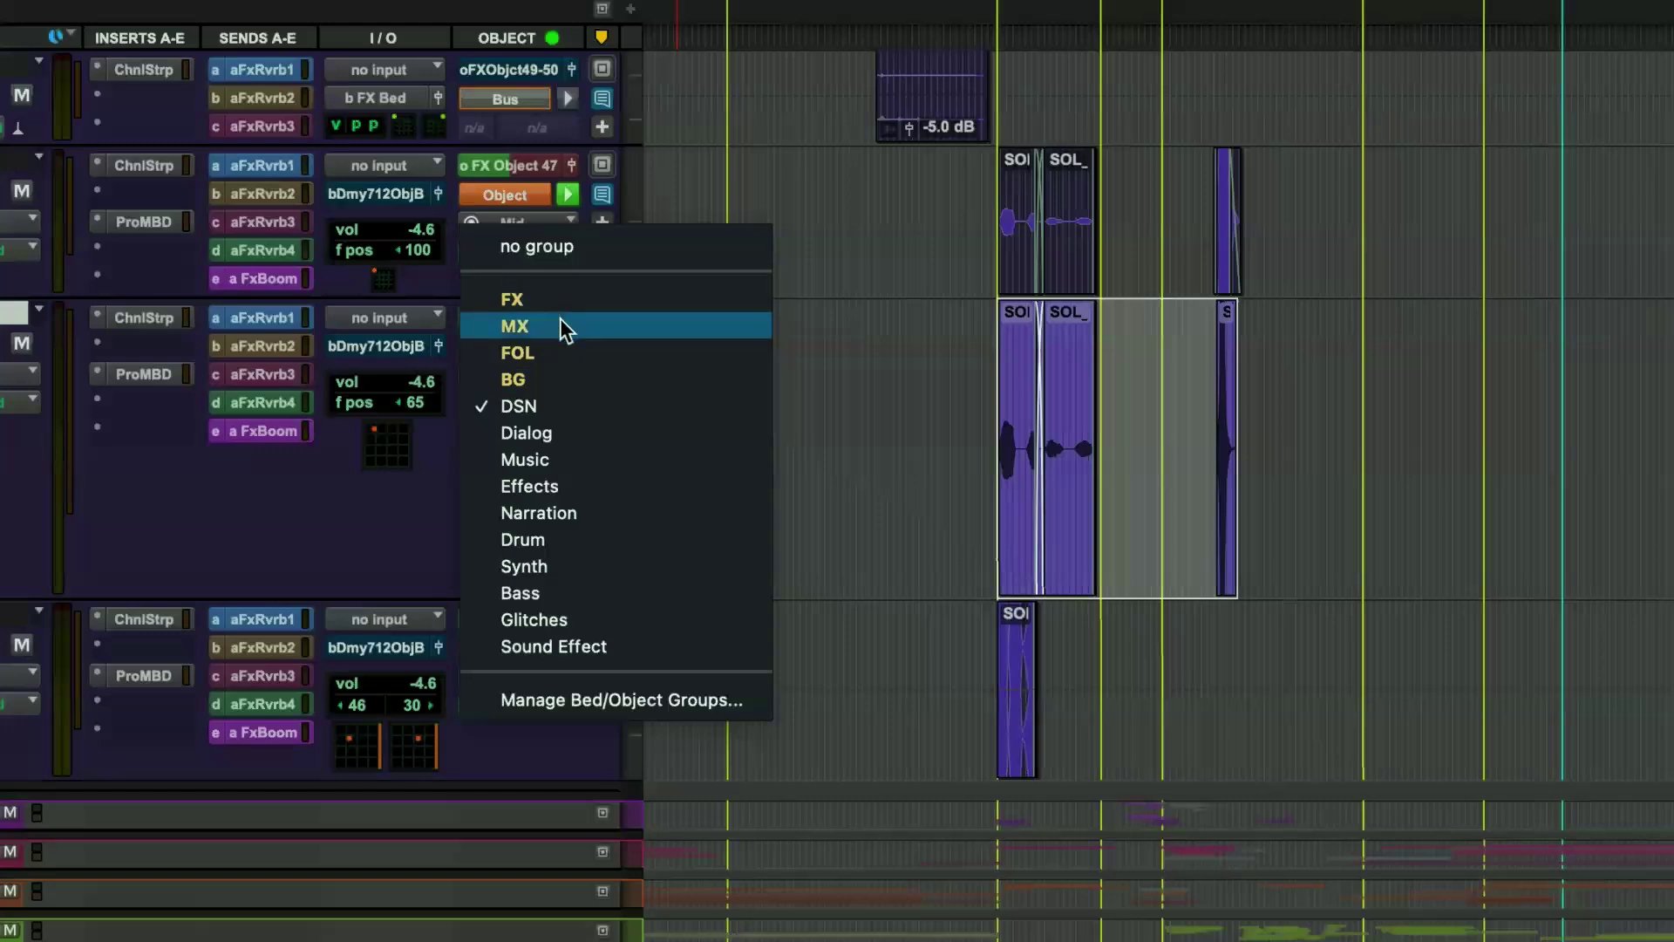
pyautogui.click(435, 490)
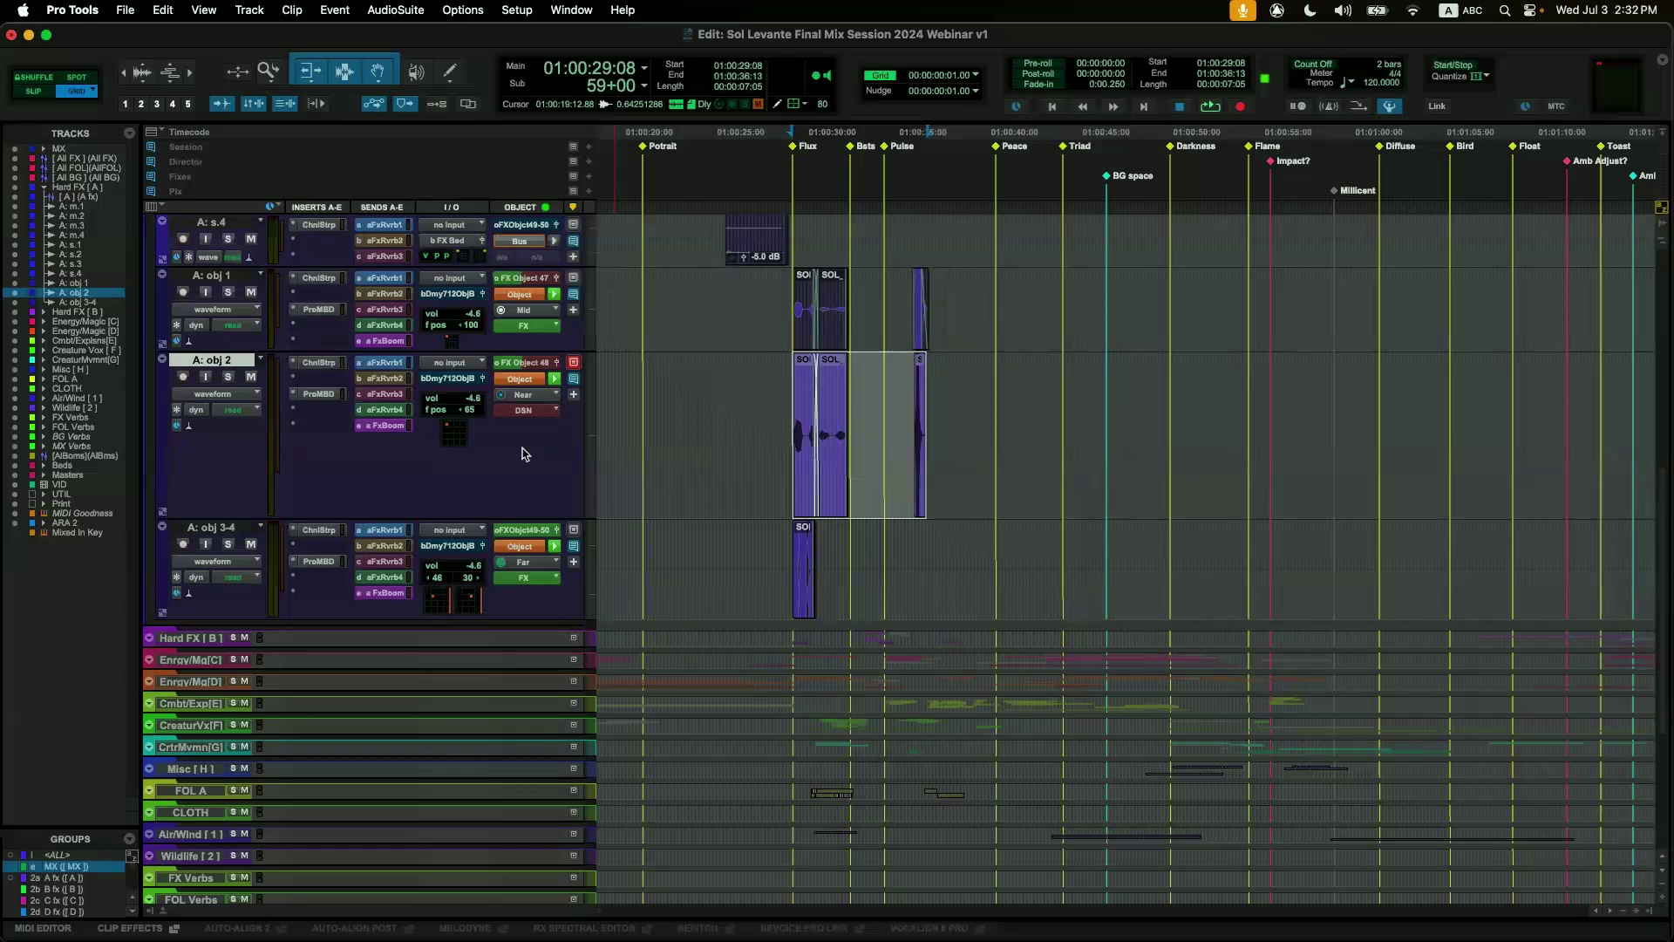
# Recall memory location 104, Internal Renderer, and reposition the Dolby Atmos Renderer window.
pyautogui.press('KP_Decimal')
pyautogui.press('1')
pyautogui.press('KP_Decimal')
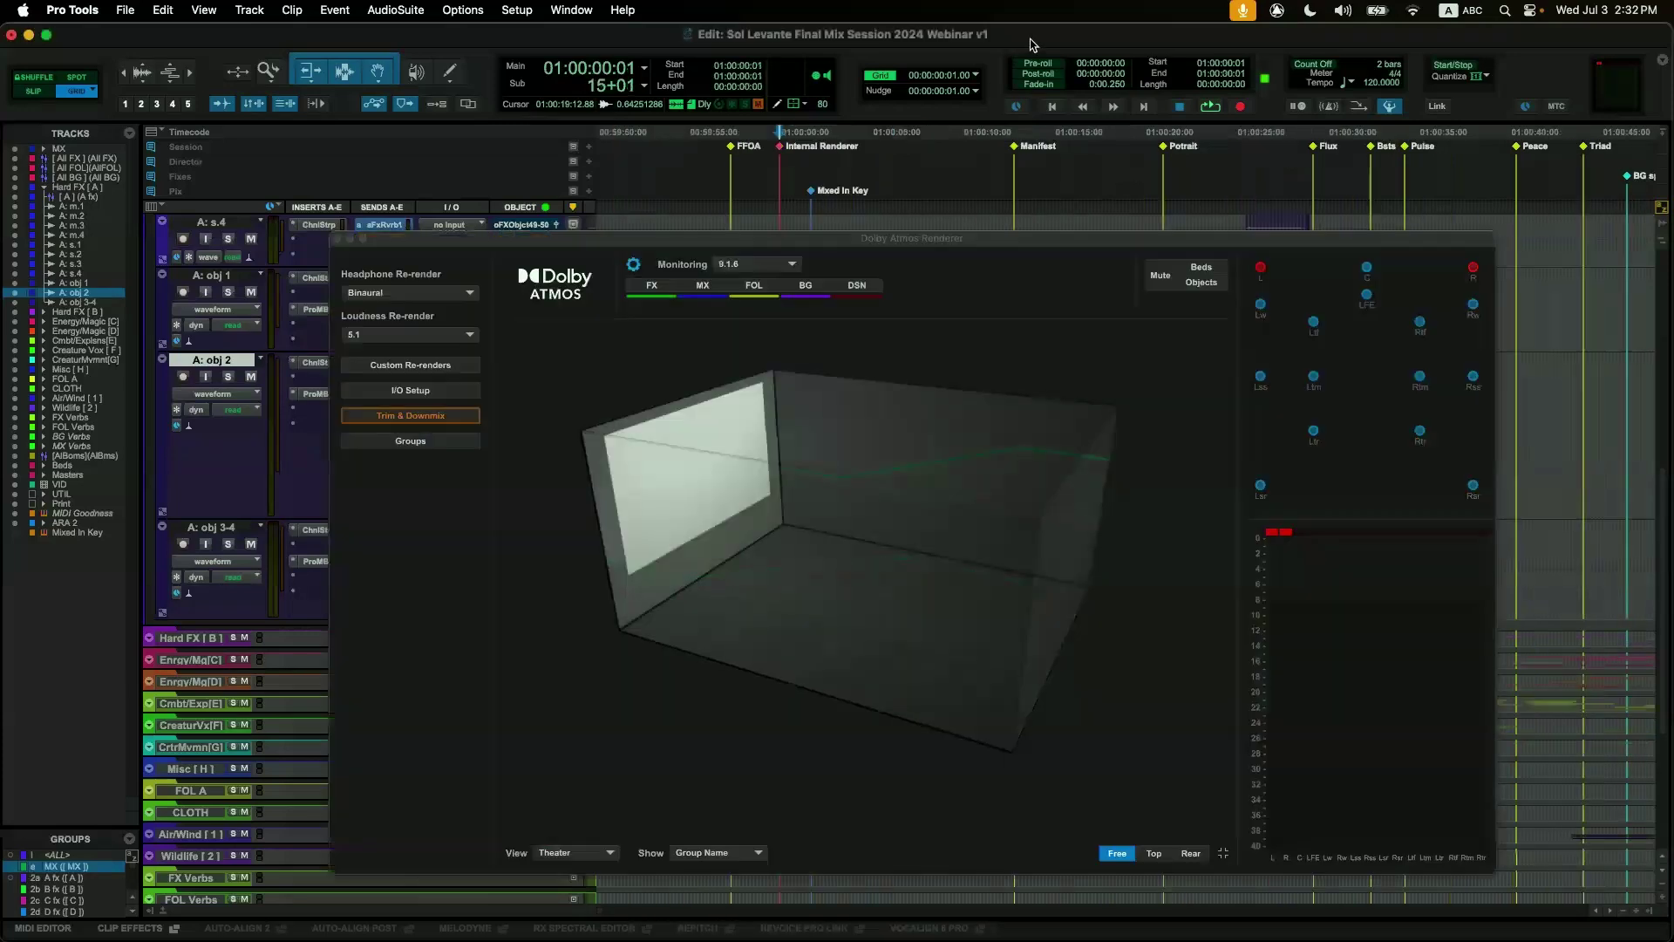
pyautogui.moveTo(665, 242); pyautogui.dragTo(577, 123)
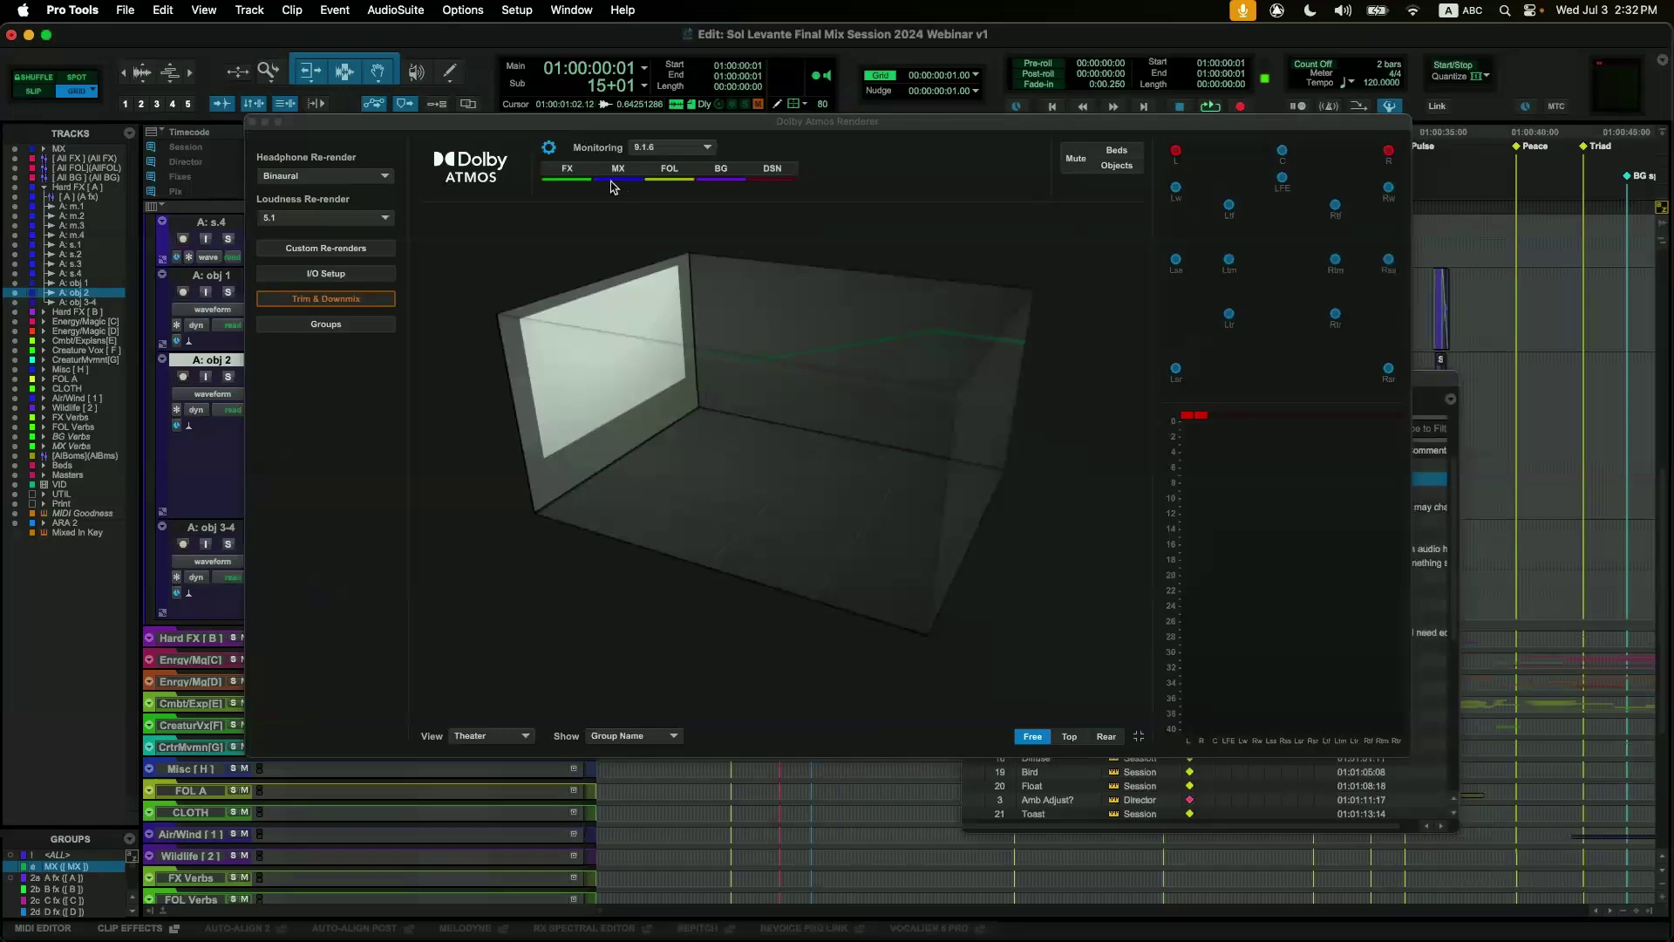
# Toggle solo and mute on the FX, MX and FOL groups in the renderer and clear them again.
pyautogui.click(575, 172)
pyautogui.click(573, 171)
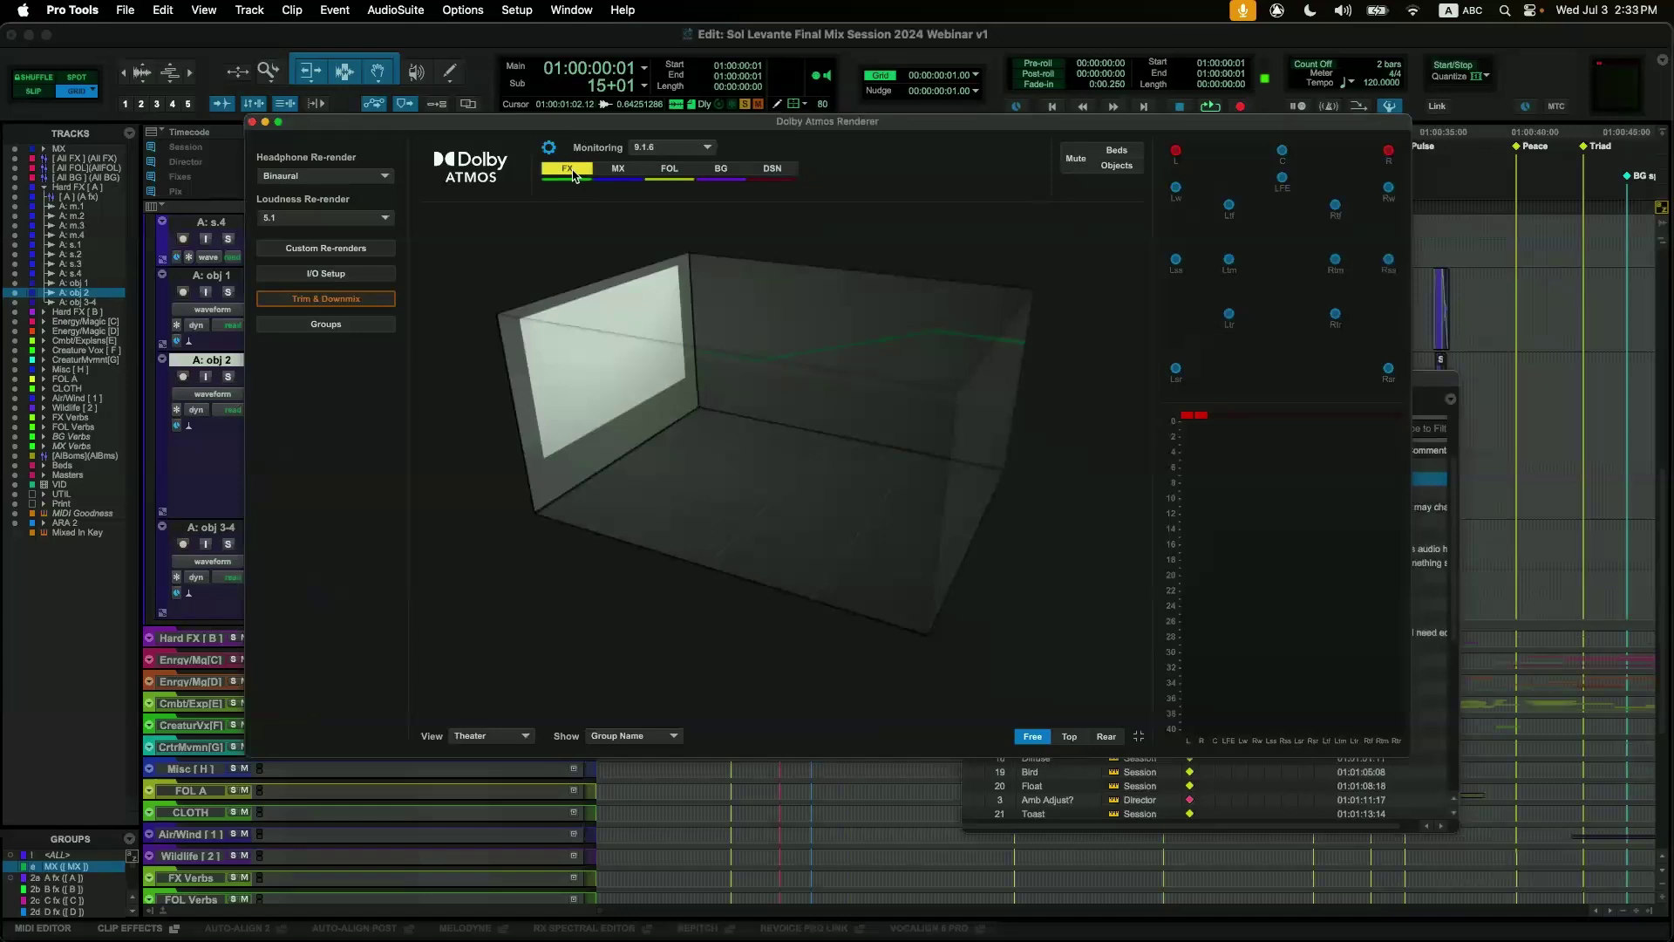
pyautogui.click(573, 171)
pyautogui.click(632, 171)
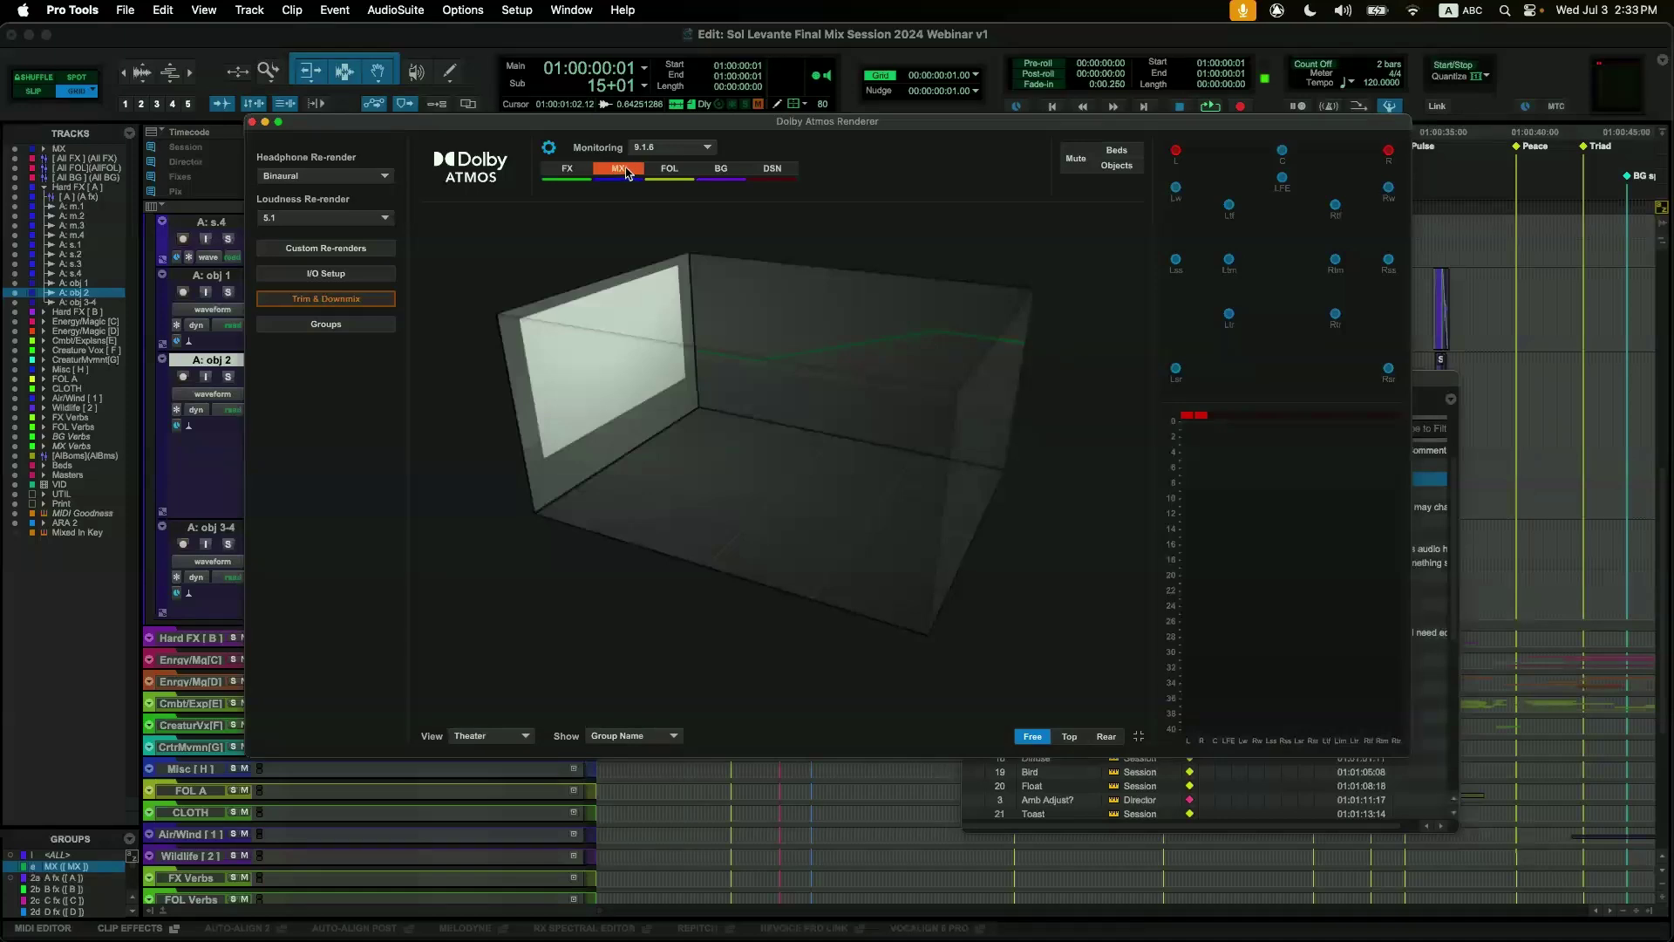
pyautogui.click(667, 171)
pyautogui.click(667, 171)
pyautogui.click(638, 171)
pyautogui.click(633, 171)
pyautogui.click(633, 171)
# Review the renderer's monitoring format choices, and hide and restore its settings sidebar.
pyautogui.click(693, 148)
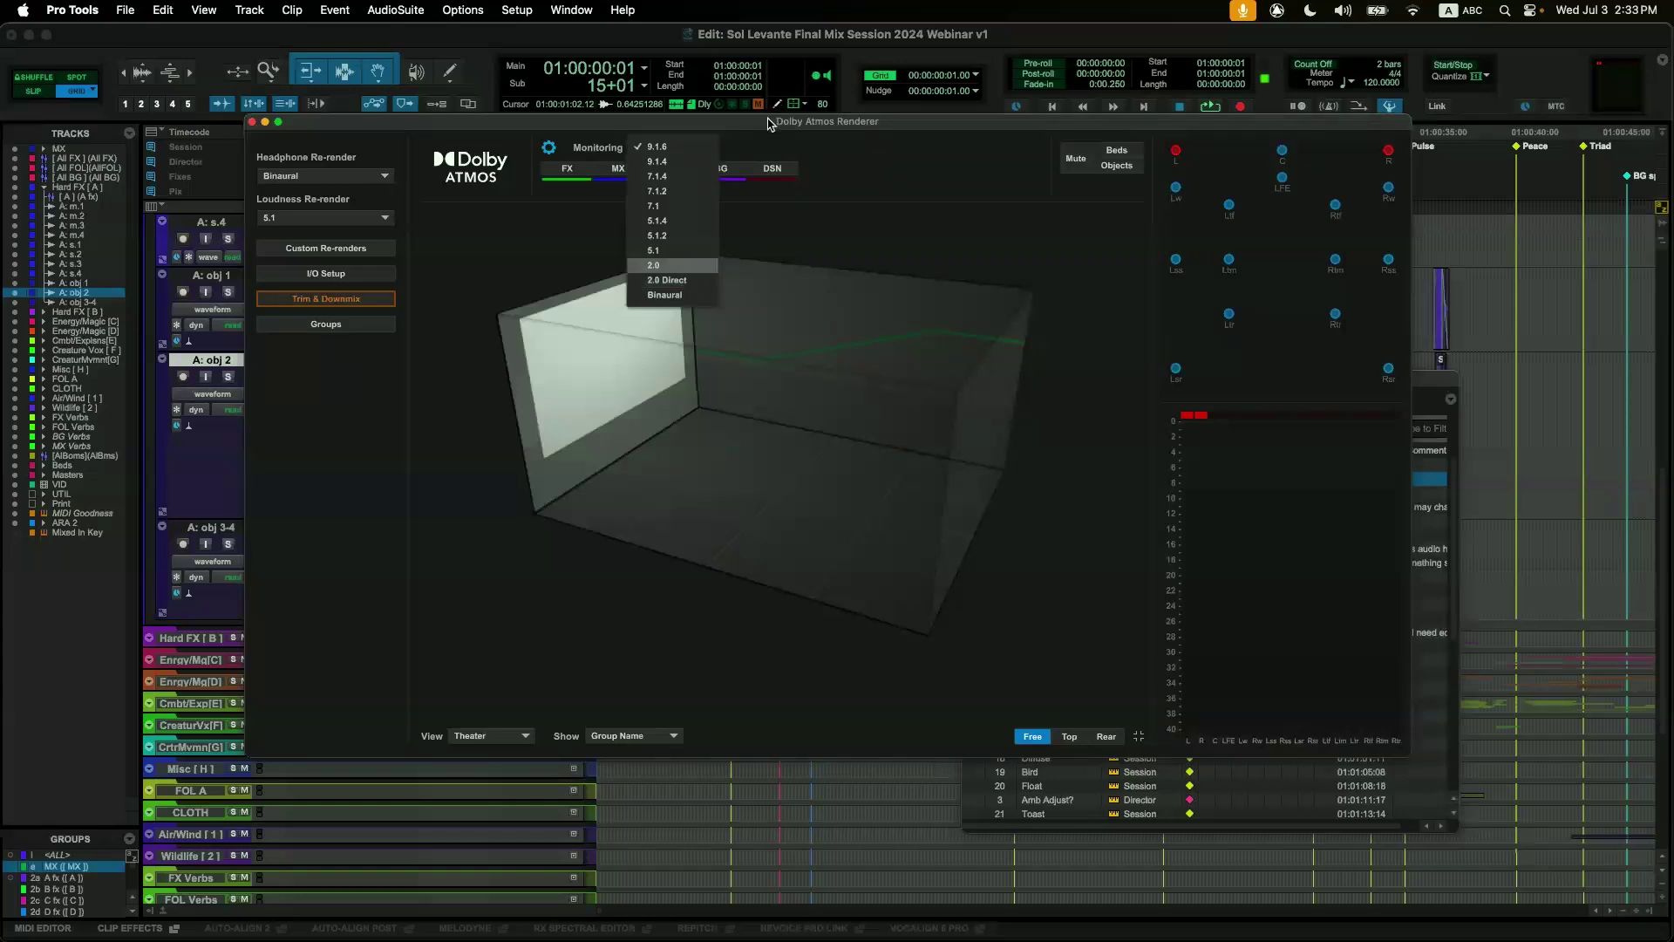
pyautogui.click(827, 147)
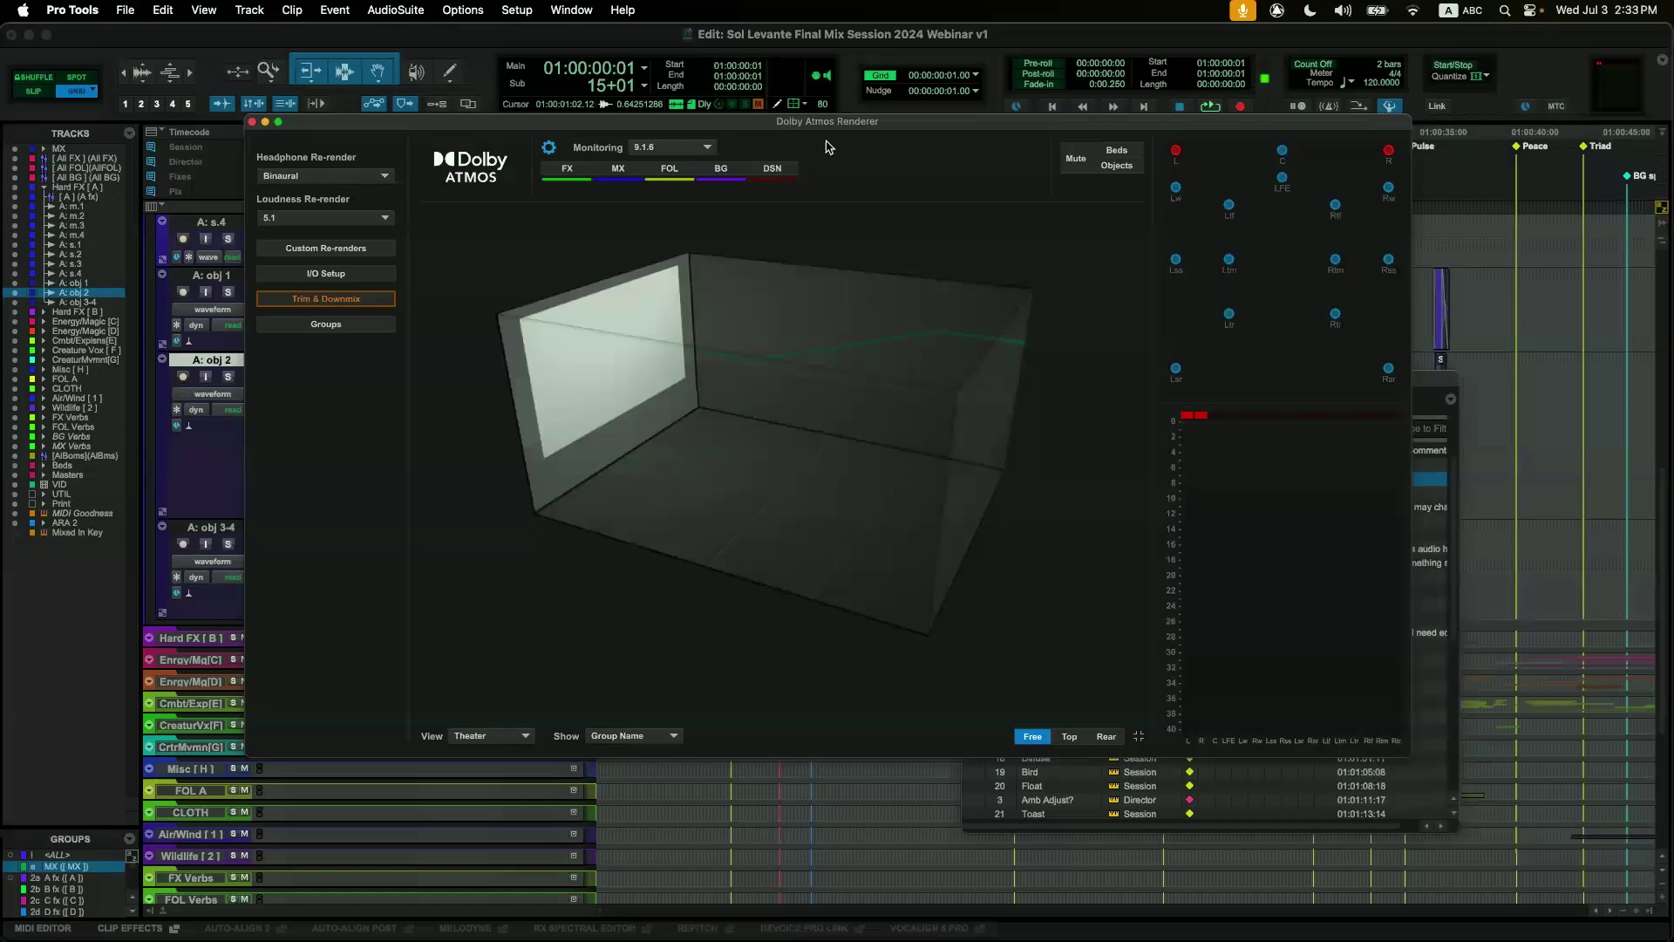
pyautogui.click(549, 150)
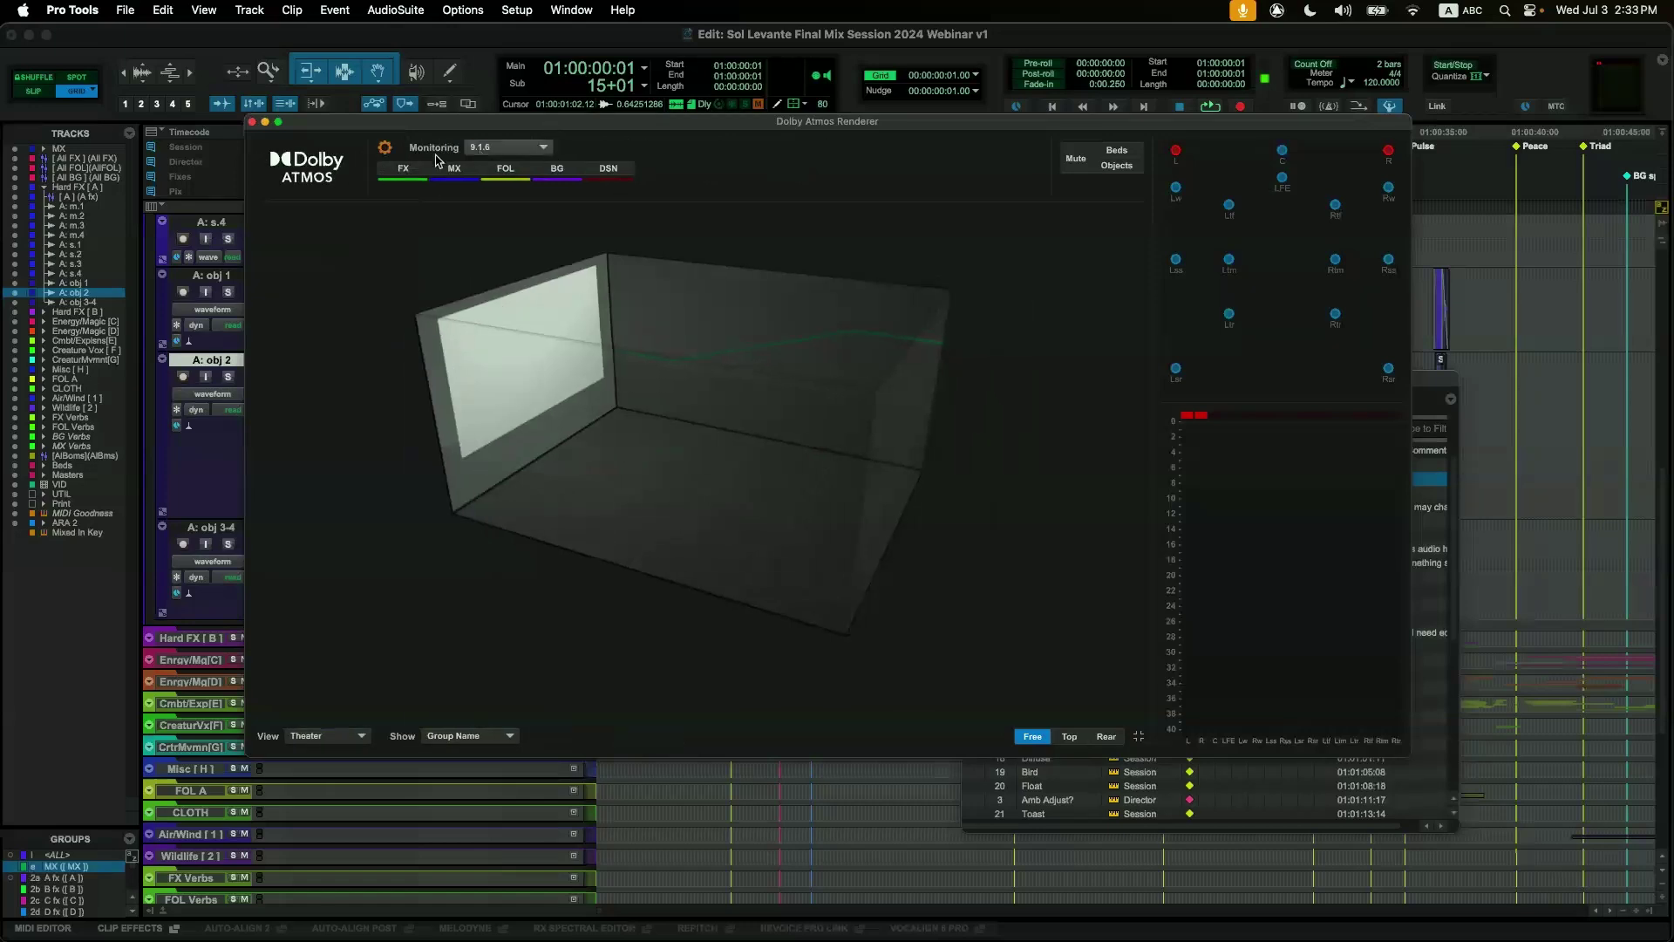
pyautogui.click(384, 150)
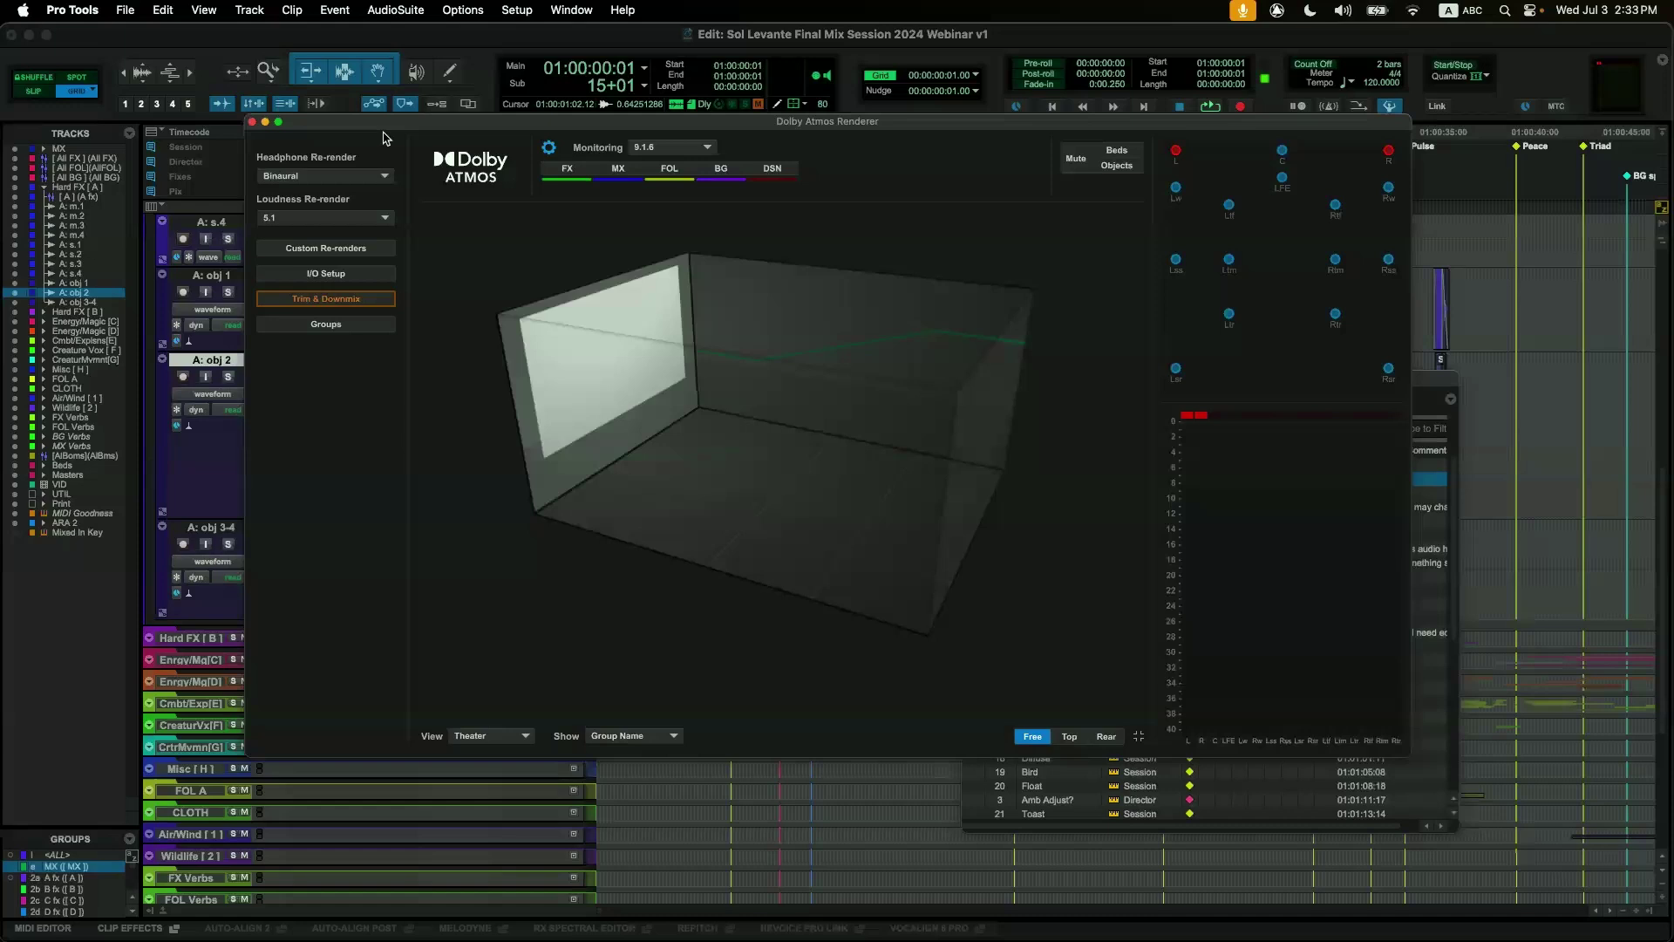
# Review the headphone and loudness re-render choices and the Dolby Atmos page of the I/O Setup, leaving everything unchanged.
pyautogui.click(358, 179)
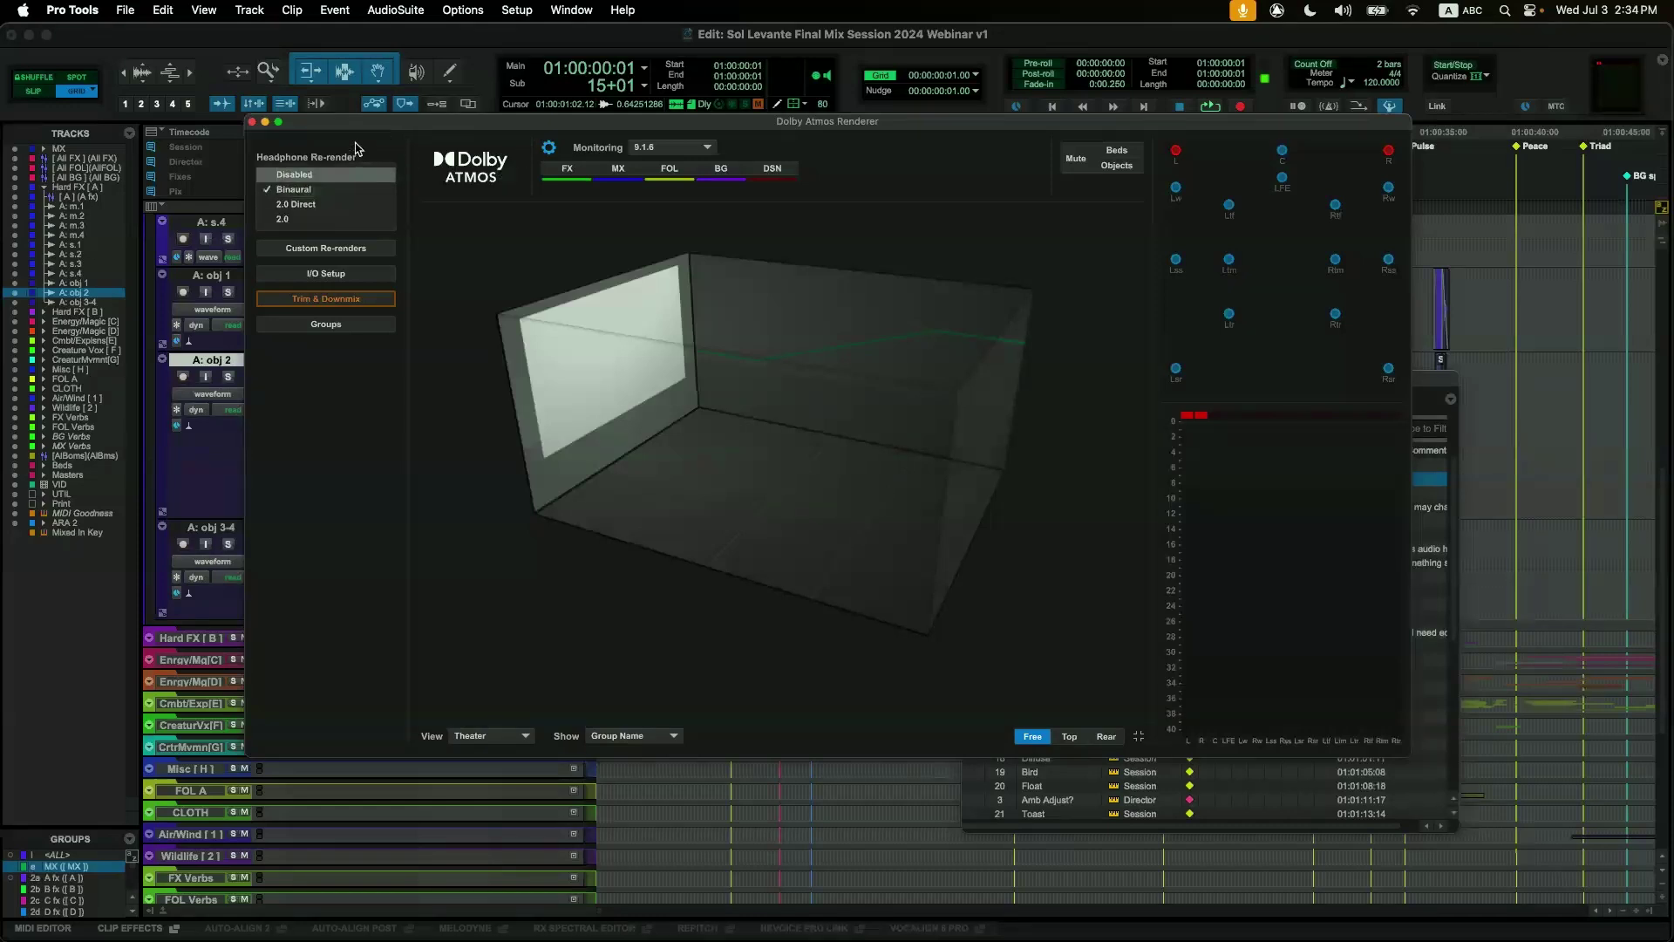
pyautogui.click(356, 149)
pyautogui.click(360, 216)
pyautogui.click(446, 232)
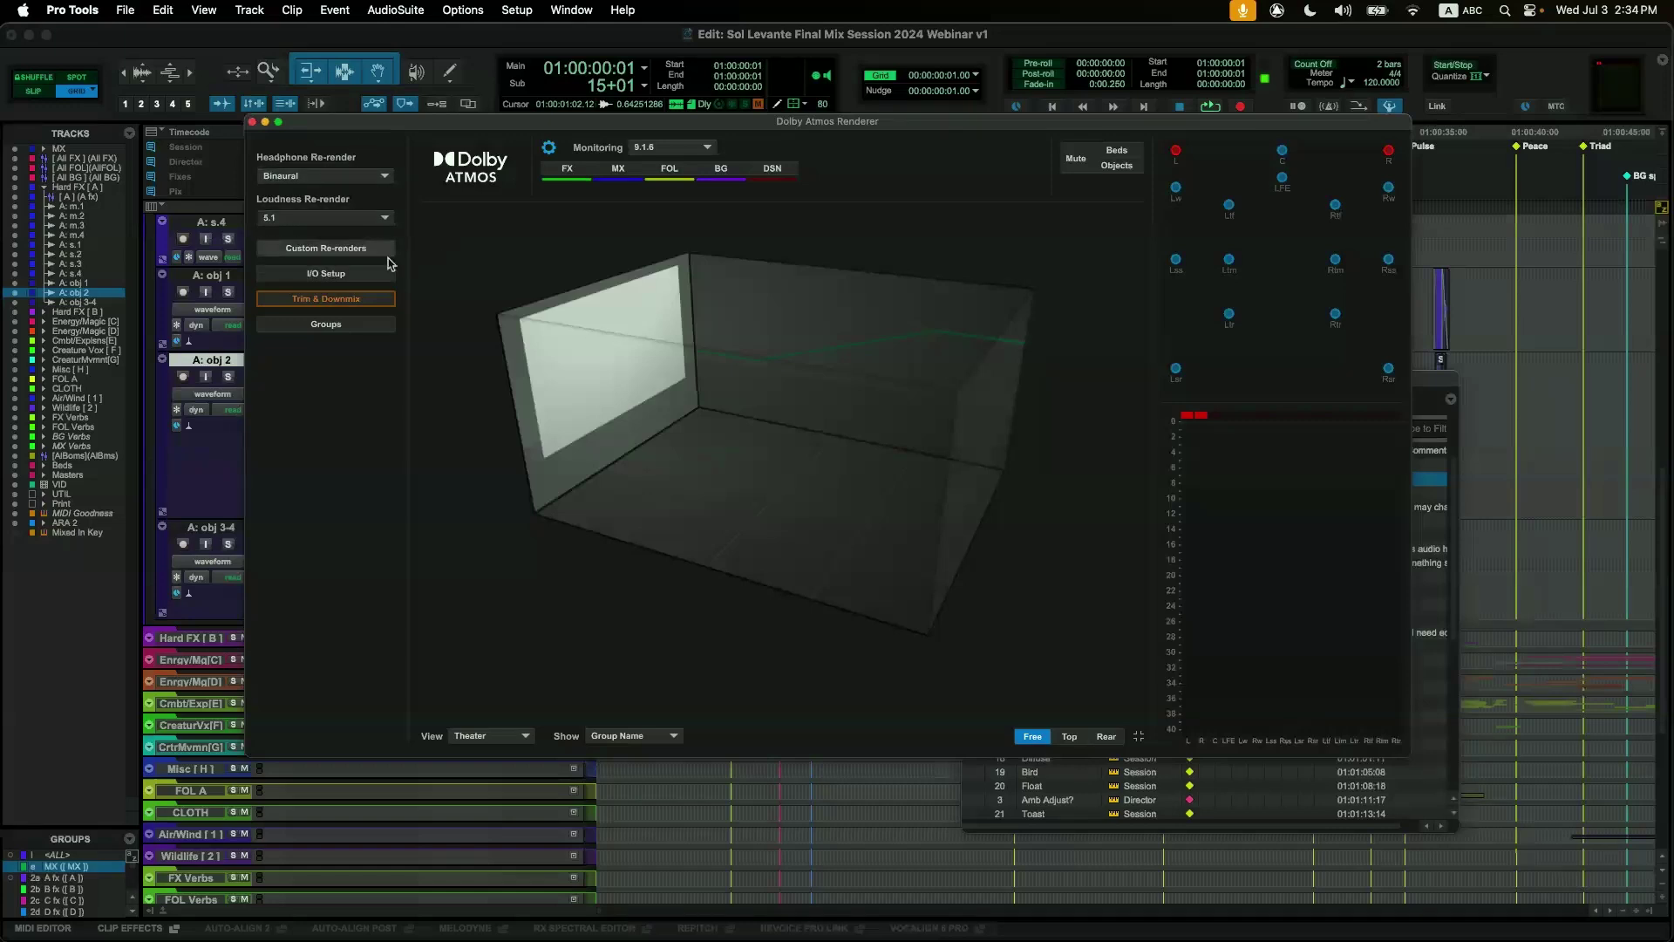
pyautogui.click(378, 276)
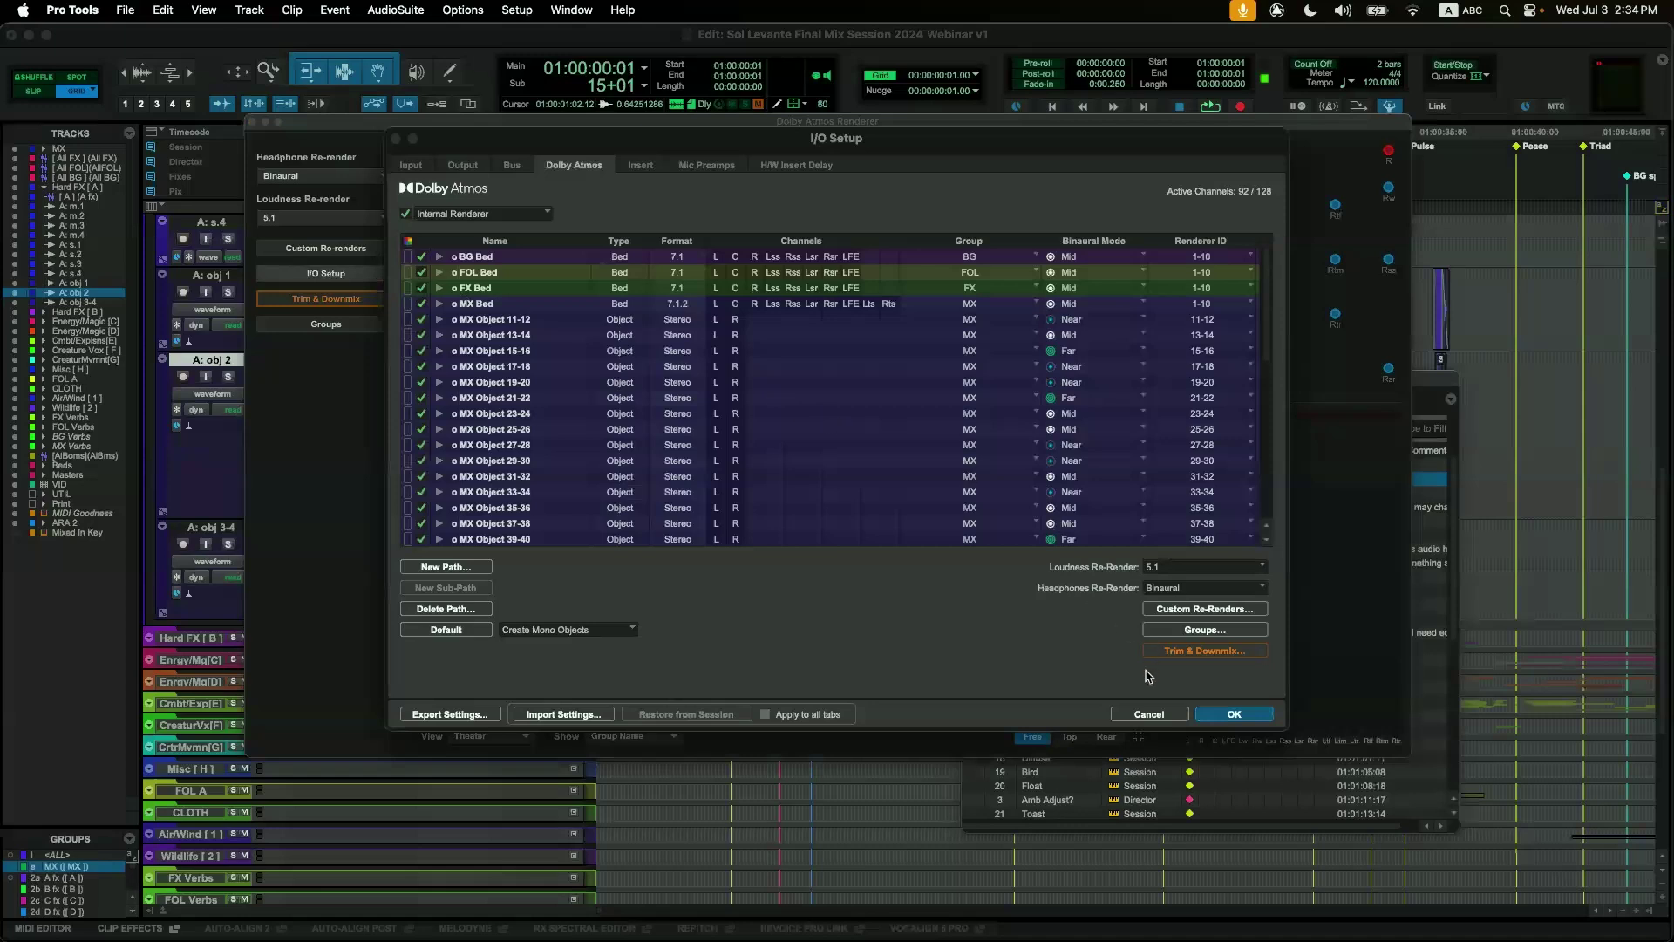
pyautogui.click(1148, 715)
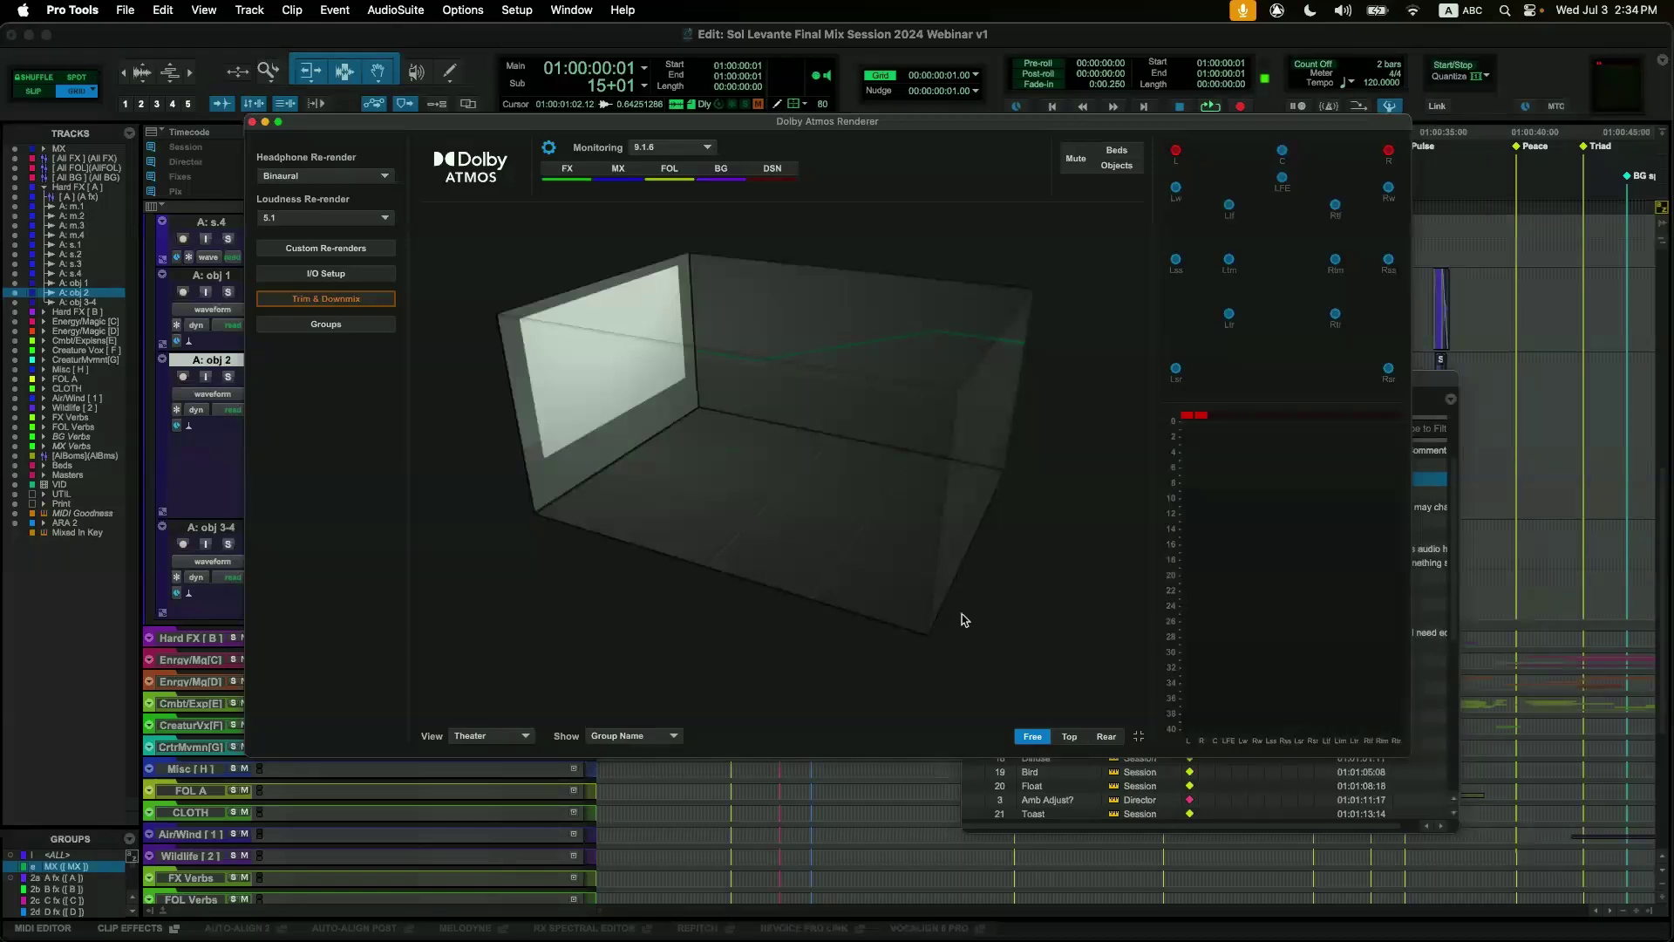
# Play the session from the Internal Renderer marker, soloing the MX group and switching to the FX group, and close the renderer once stopped.
pyautogui.click(252, 124)
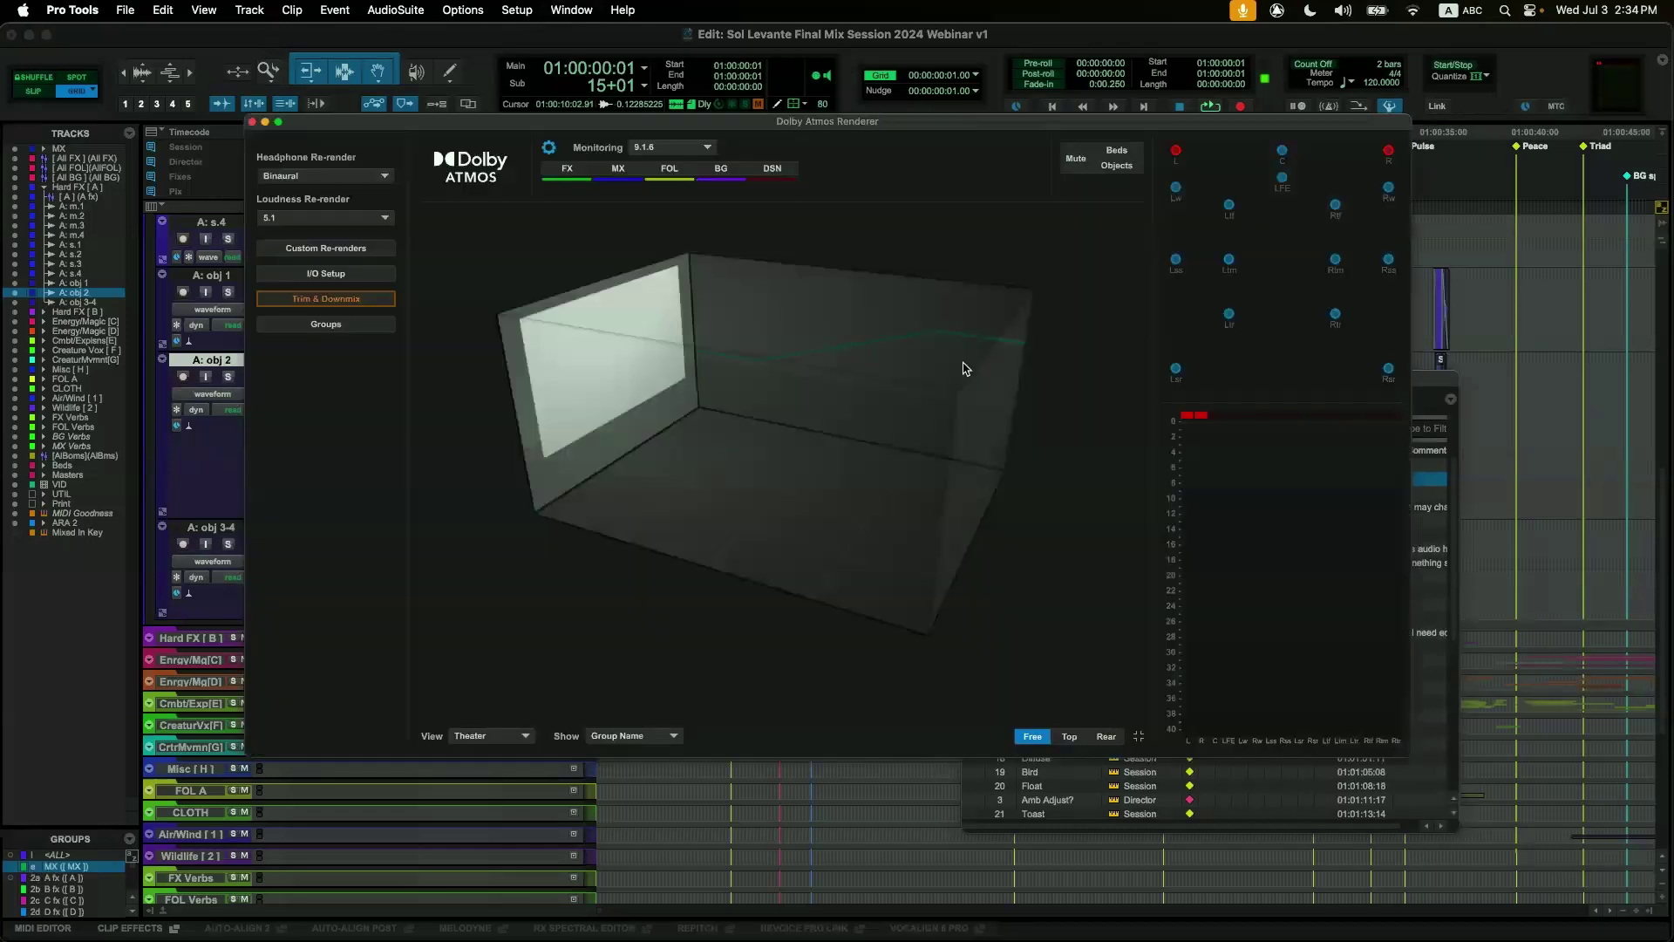
pyautogui.press('super+alt+r')
pyautogui.moveTo(1430, 392); pyautogui.dragTo(1549, 429)
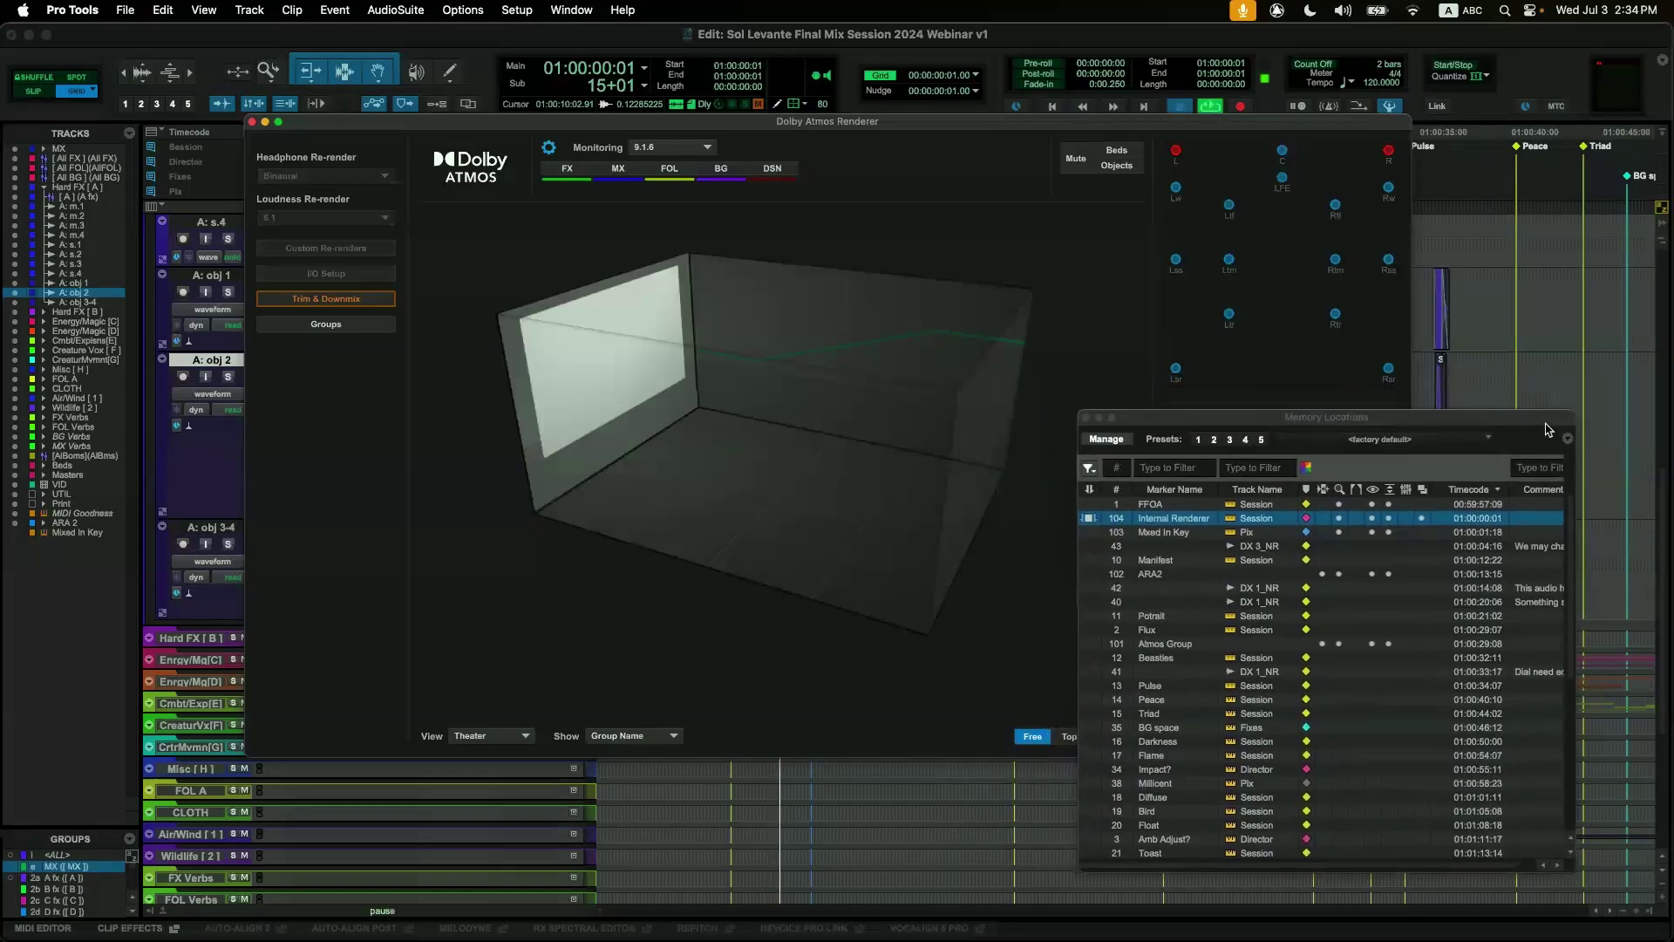
pyautogui.press('space')
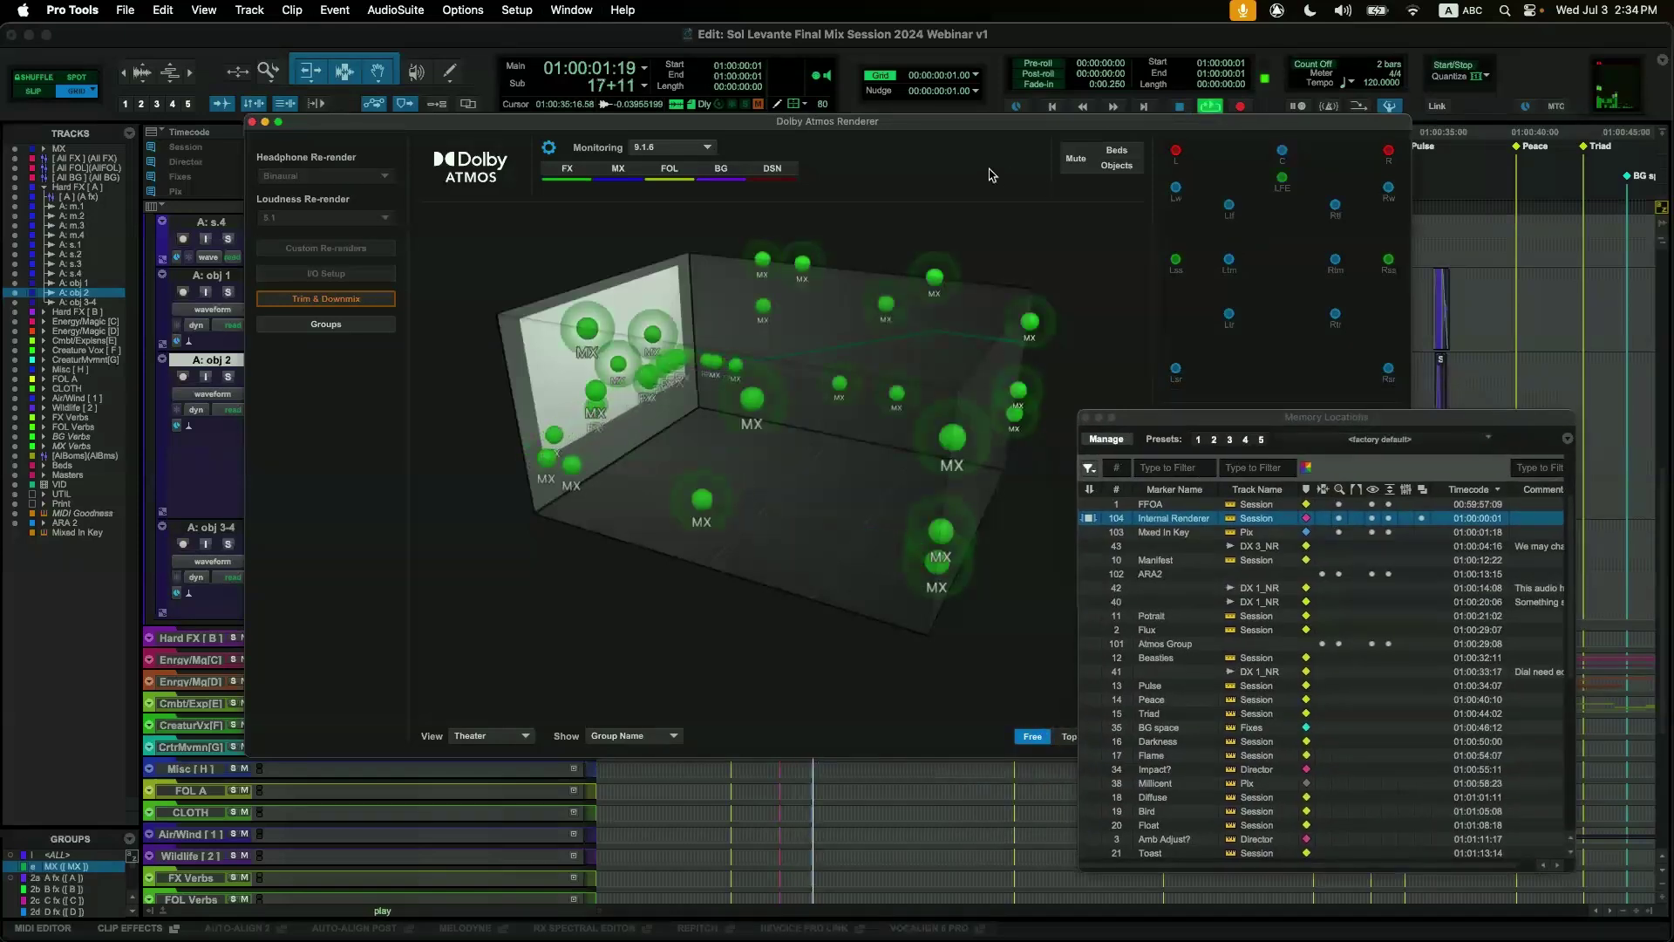
pyautogui.click(627, 169)
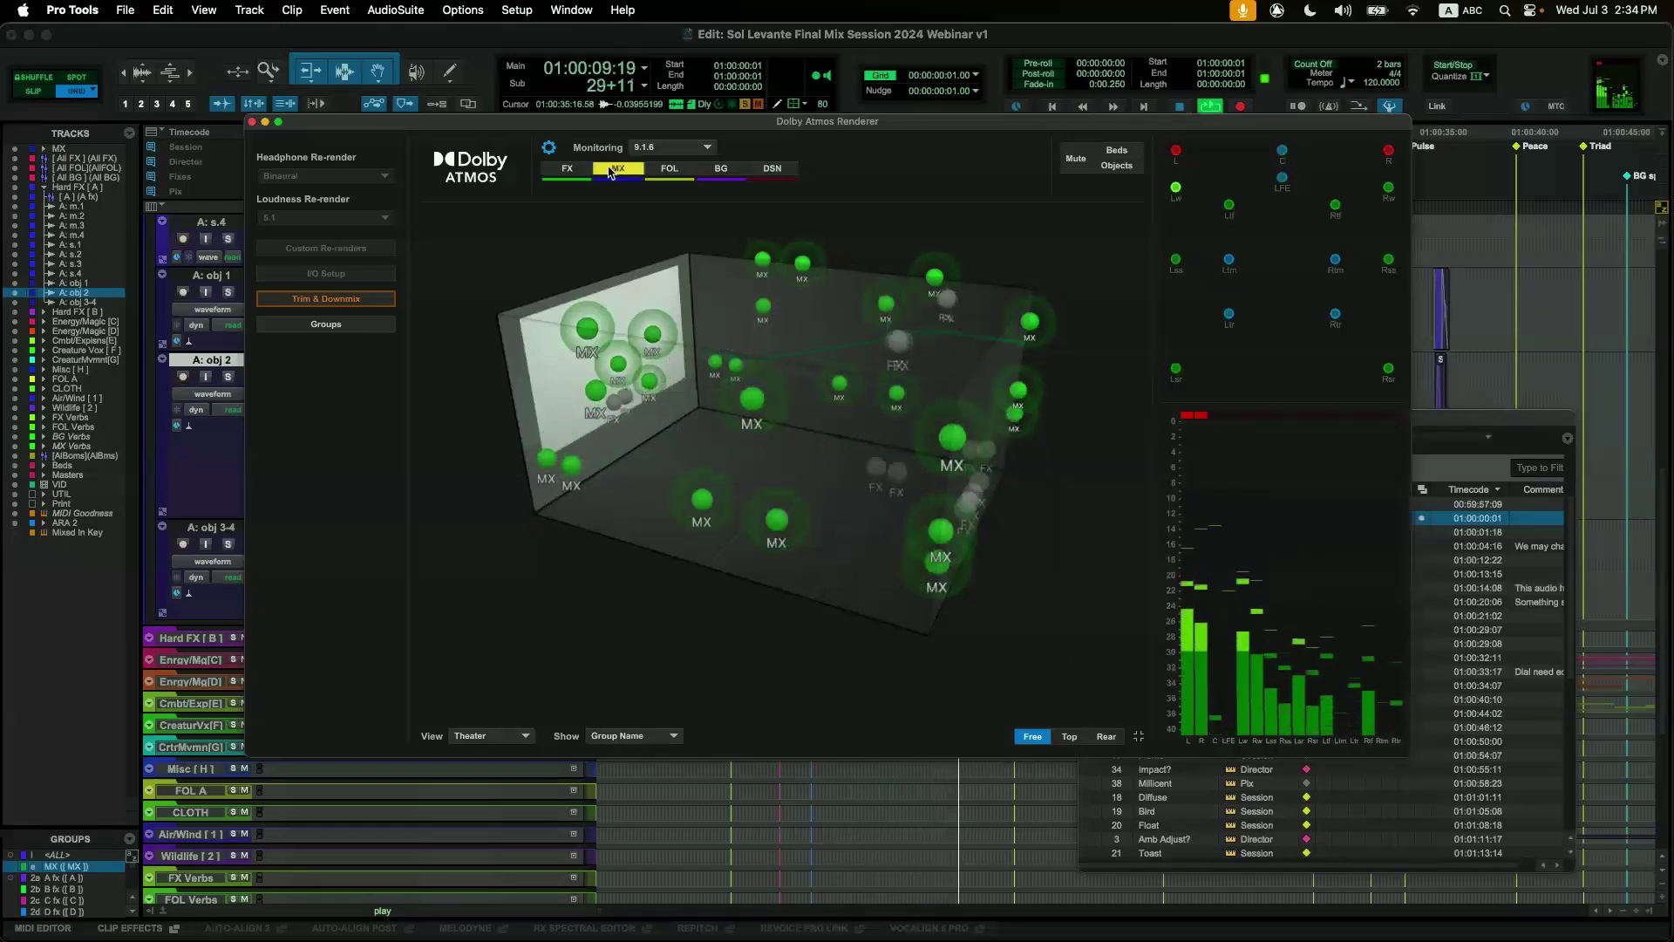
pyautogui.click(580, 171)
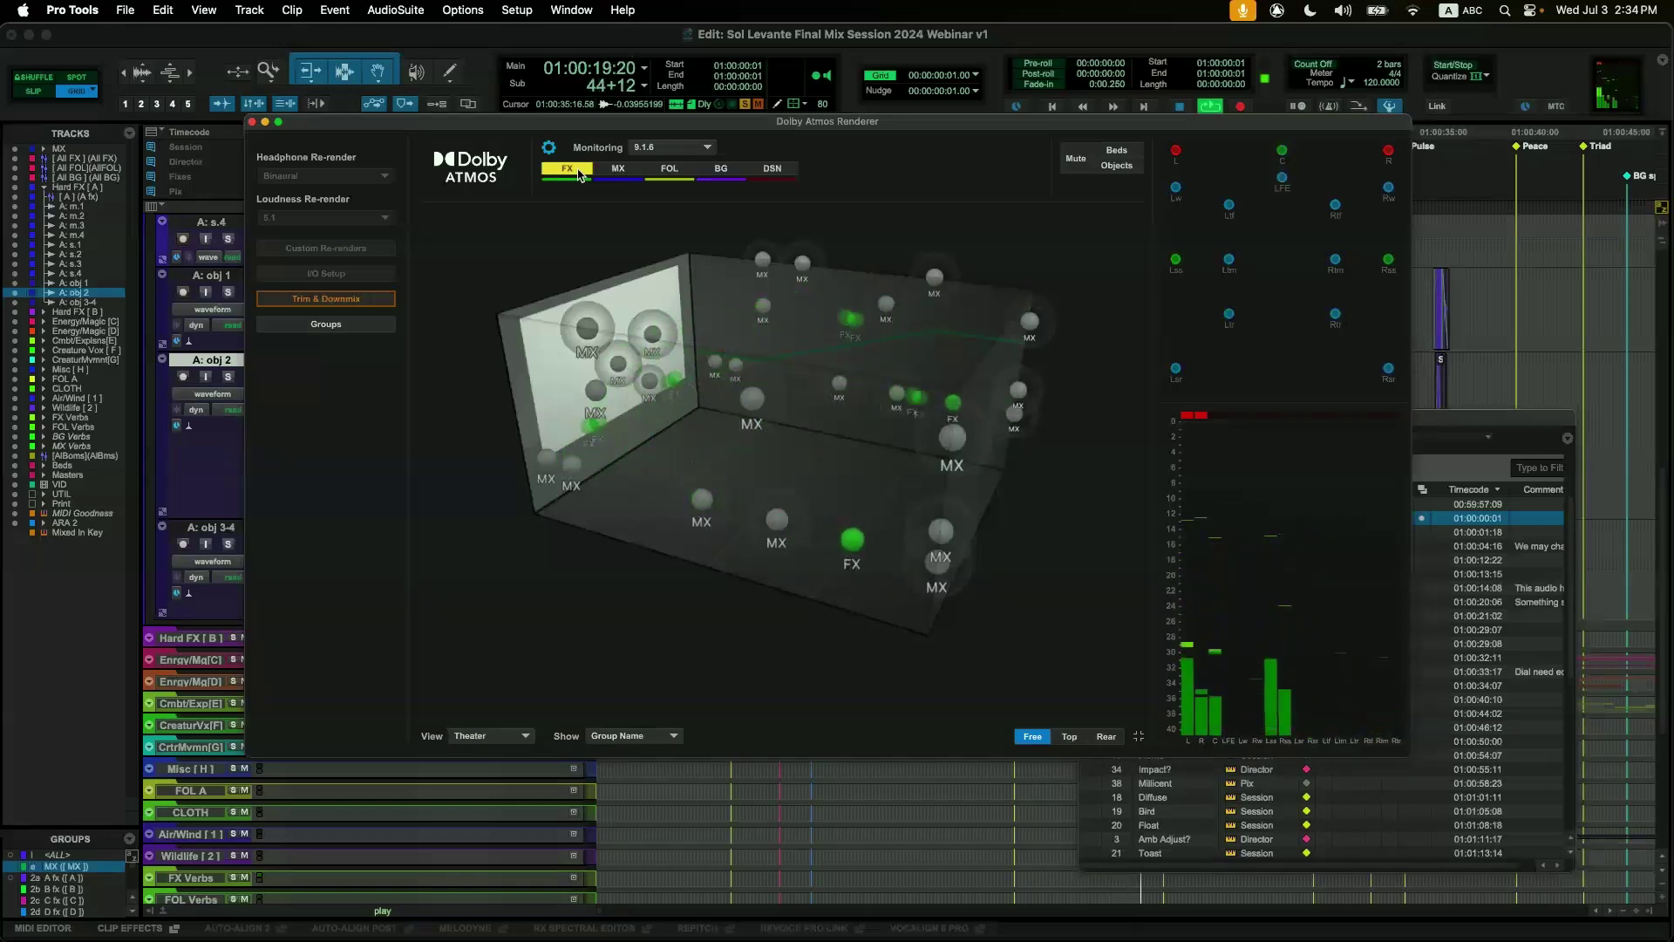
pyautogui.press('space')
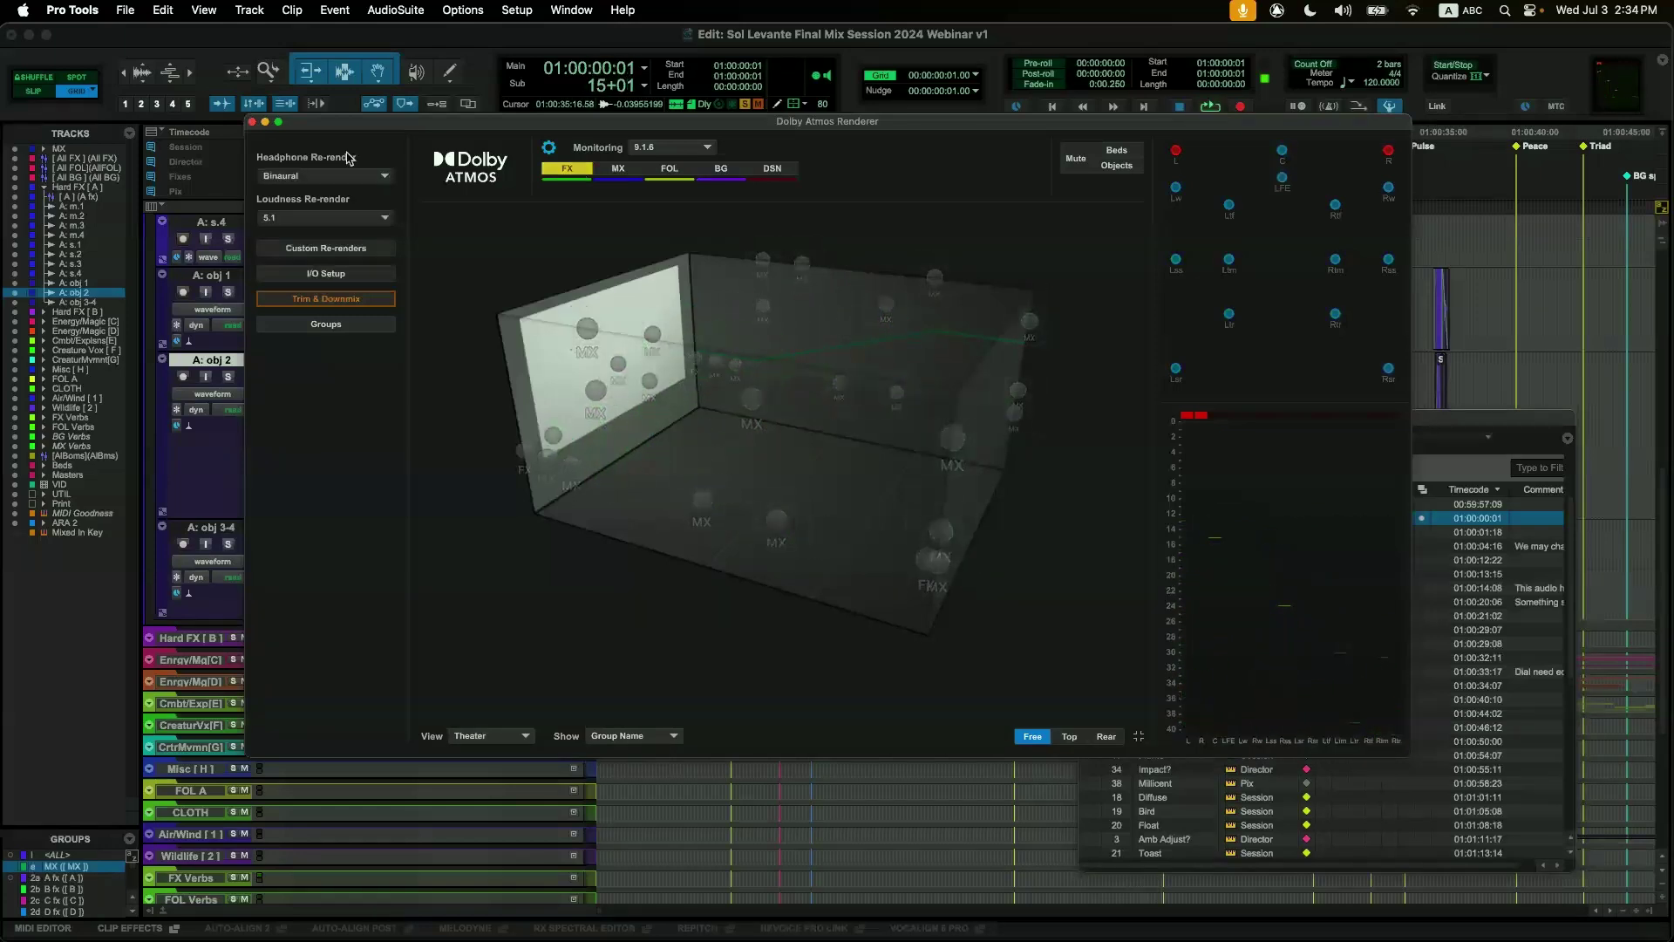
pyautogui.click(252, 122)
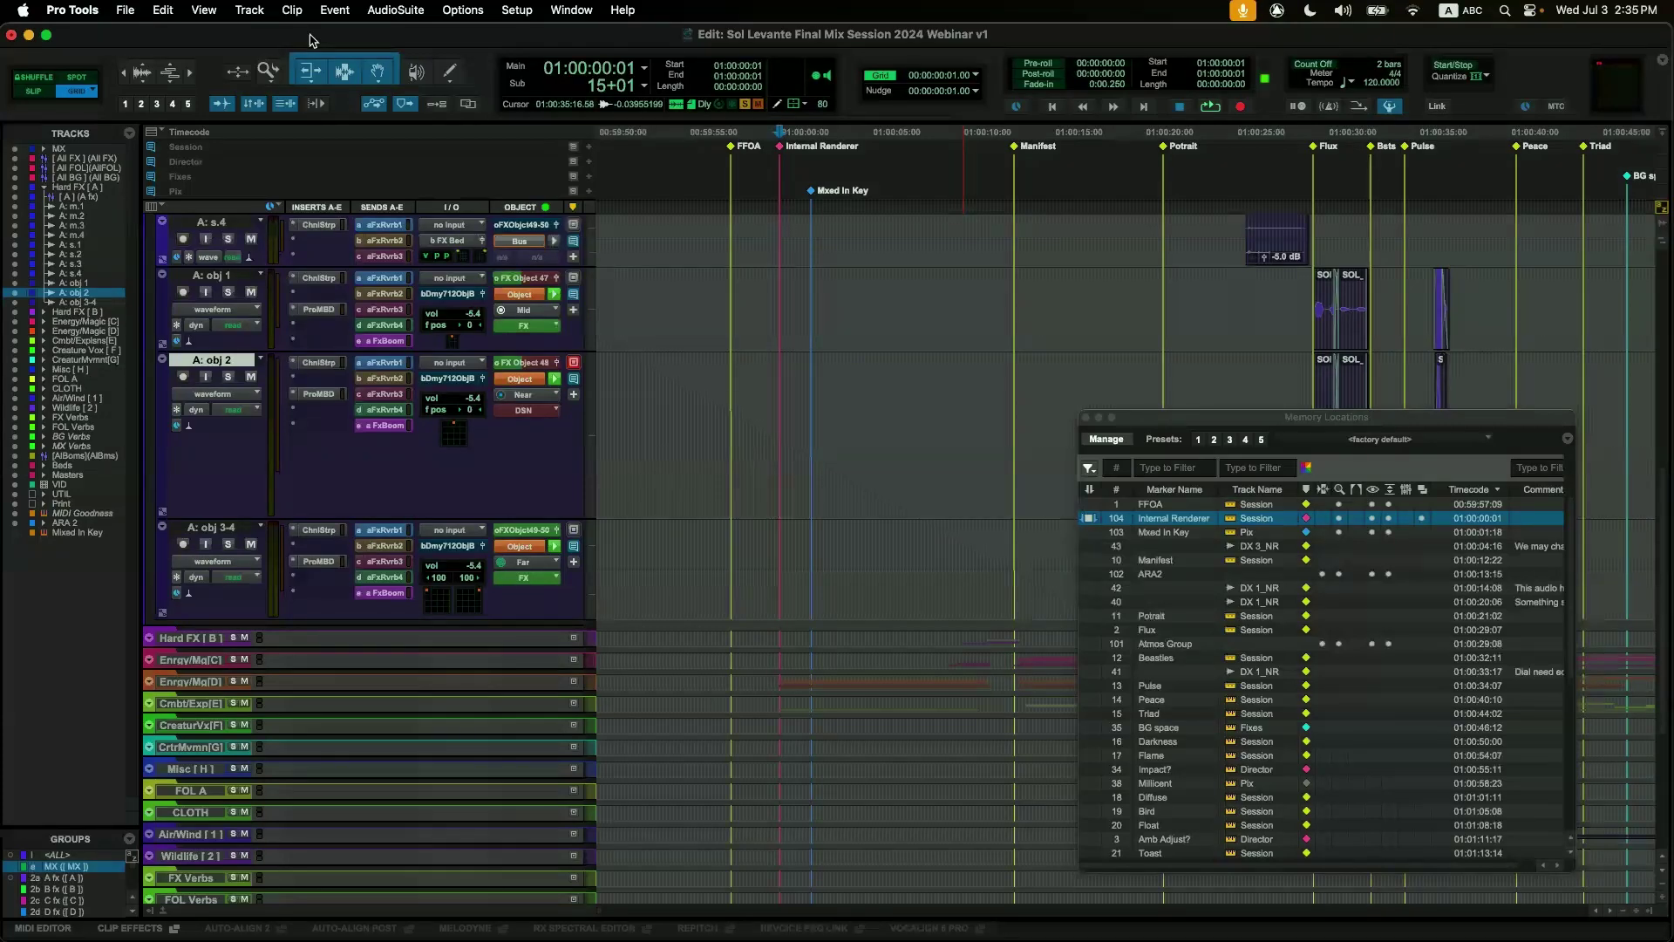
# Recall memory location 102, ARA2, and close the Memory Locations window.
pyautogui.press('KP_Decimal')
pyautogui.press('KP_1')
pyautogui.press('KP_0')
pyautogui.press('KP_2')
pyautogui.press('KP_Decimal')
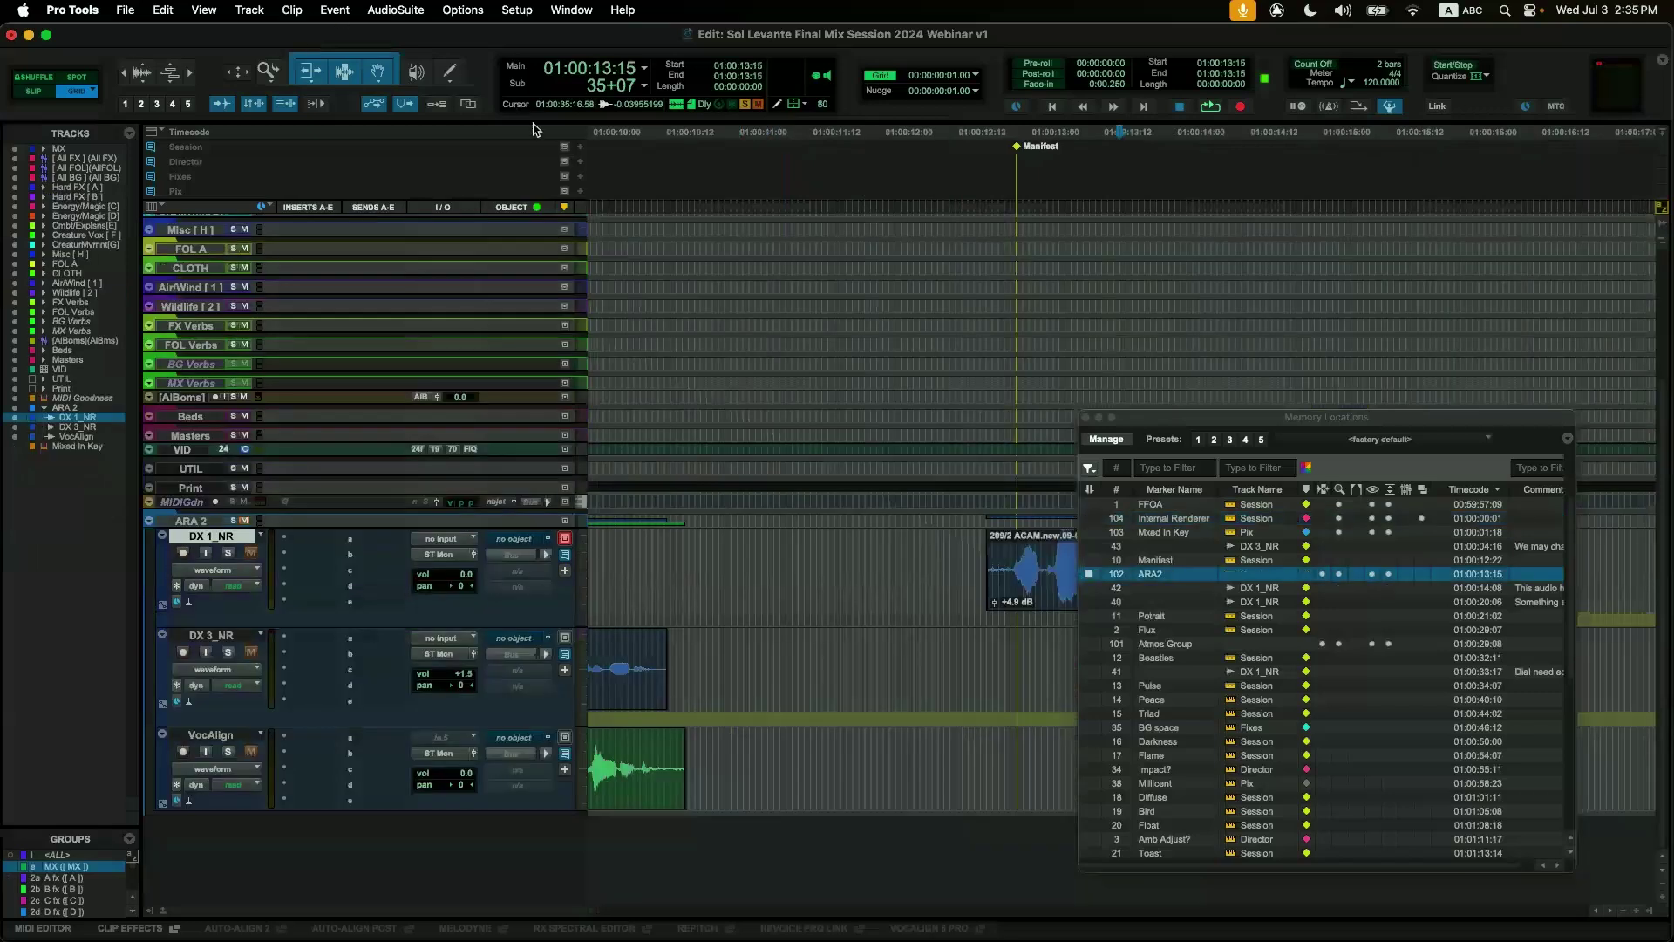
pyautogui.click(1087, 419)
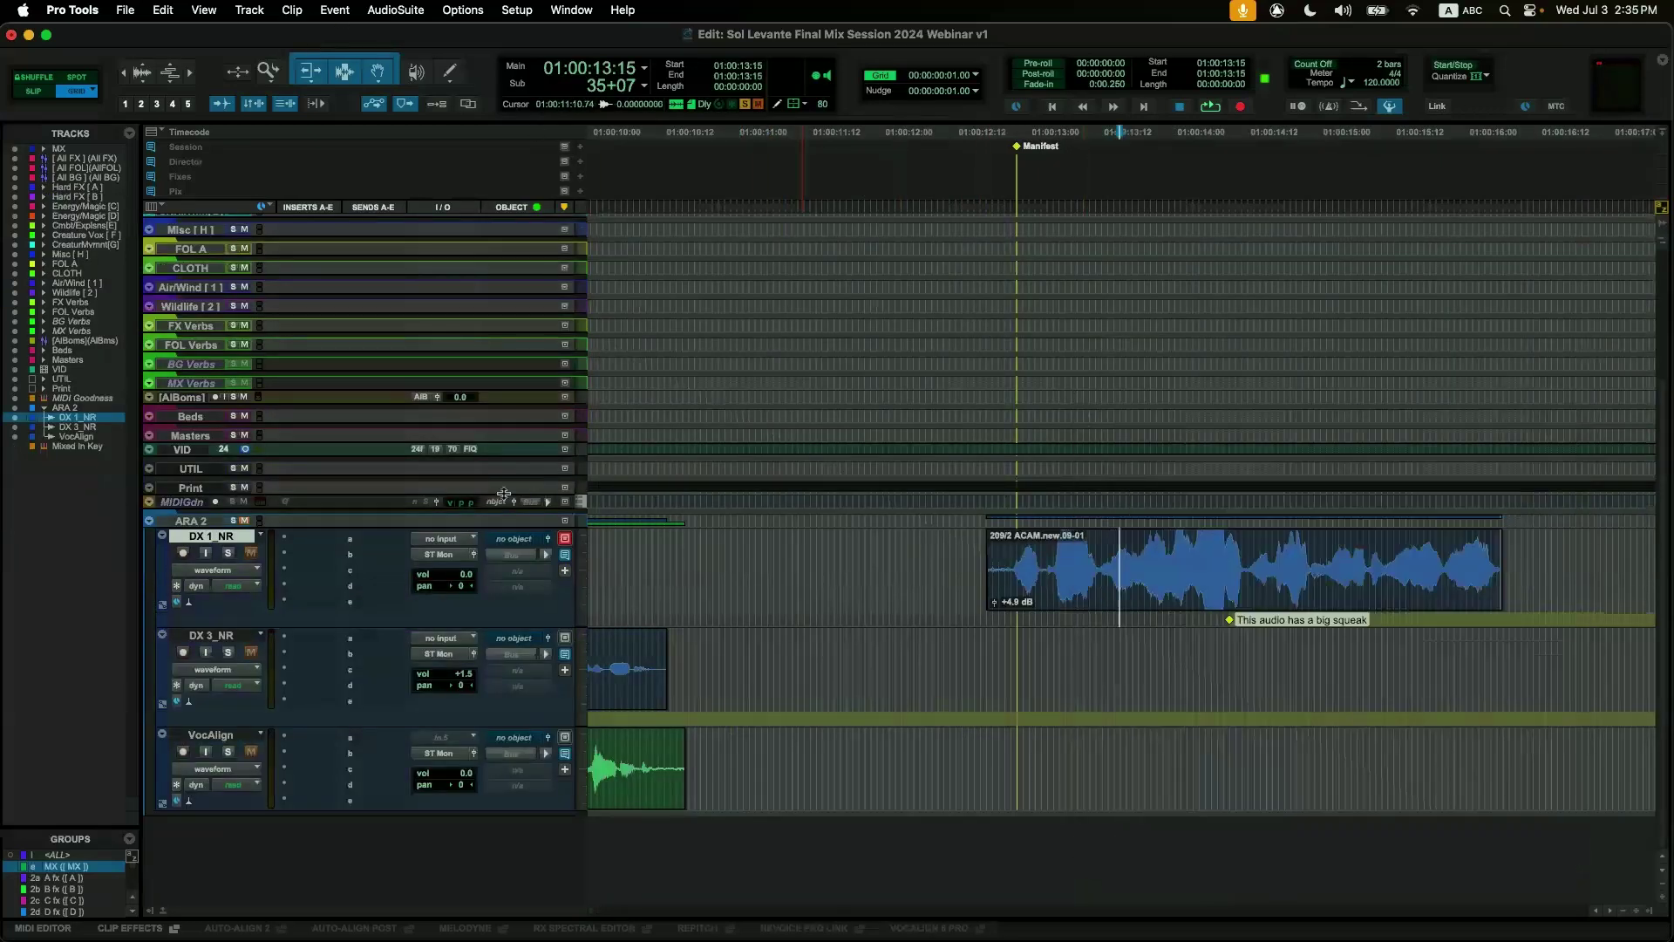
# Solo the DX 1_NR track and play its 209/2 ACAM.new.09-01 clip from just before its start.
pyautogui.click(229, 555)
pyautogui.click(981, 566)
pyautogui.press('space')
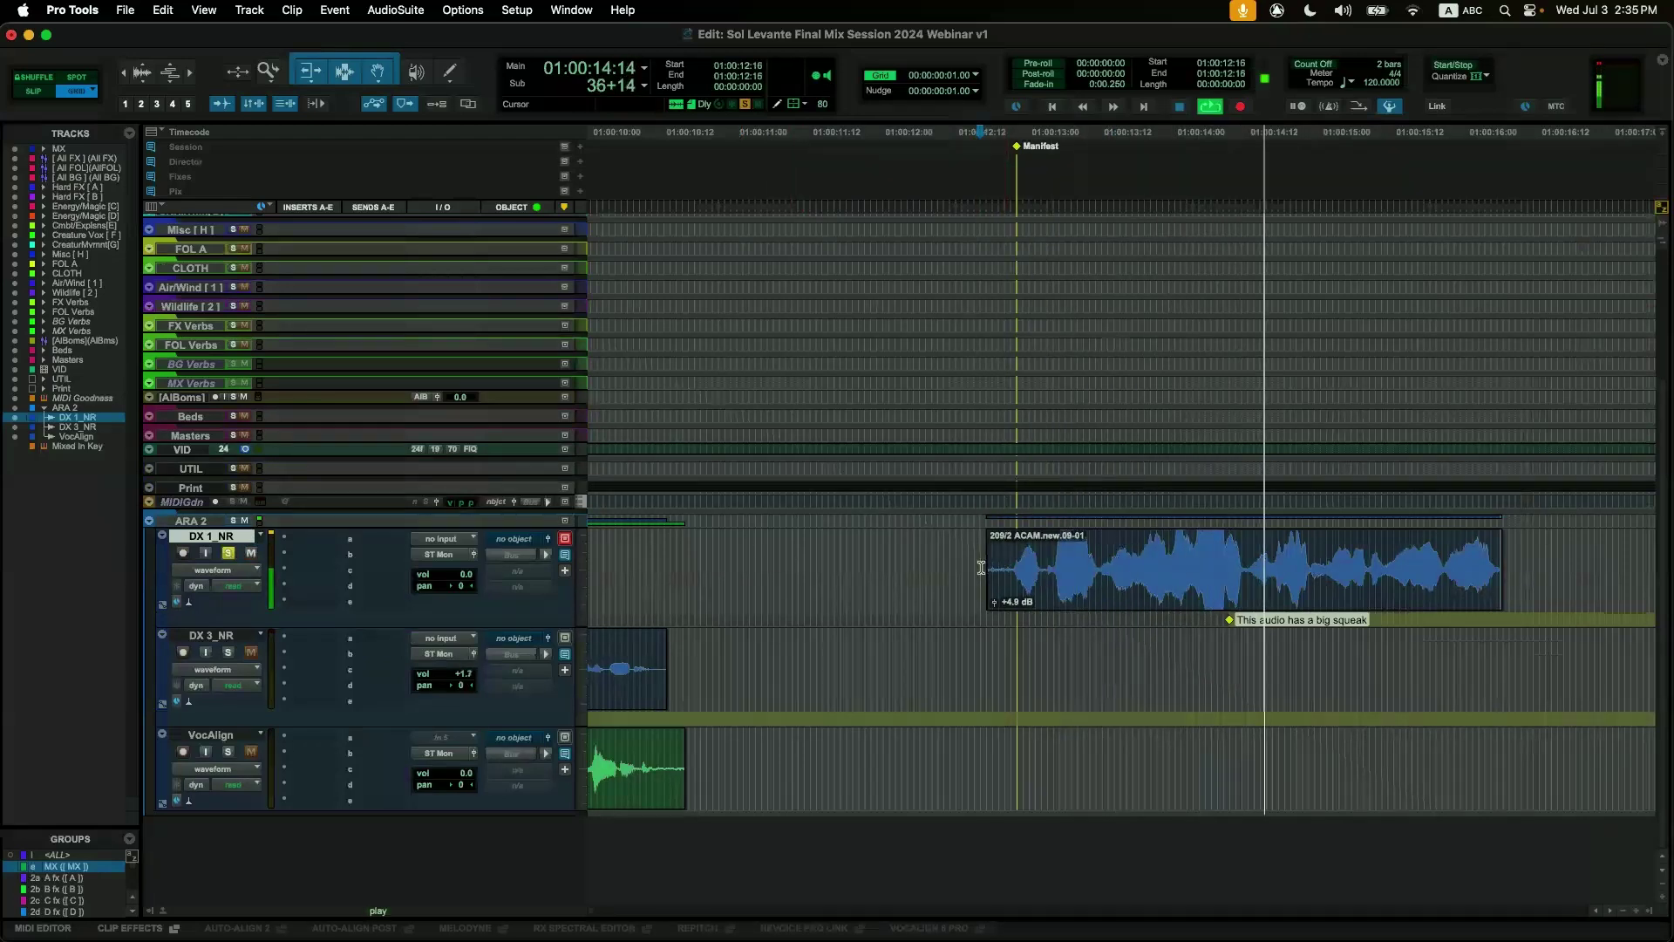
pyautogui.press('space')
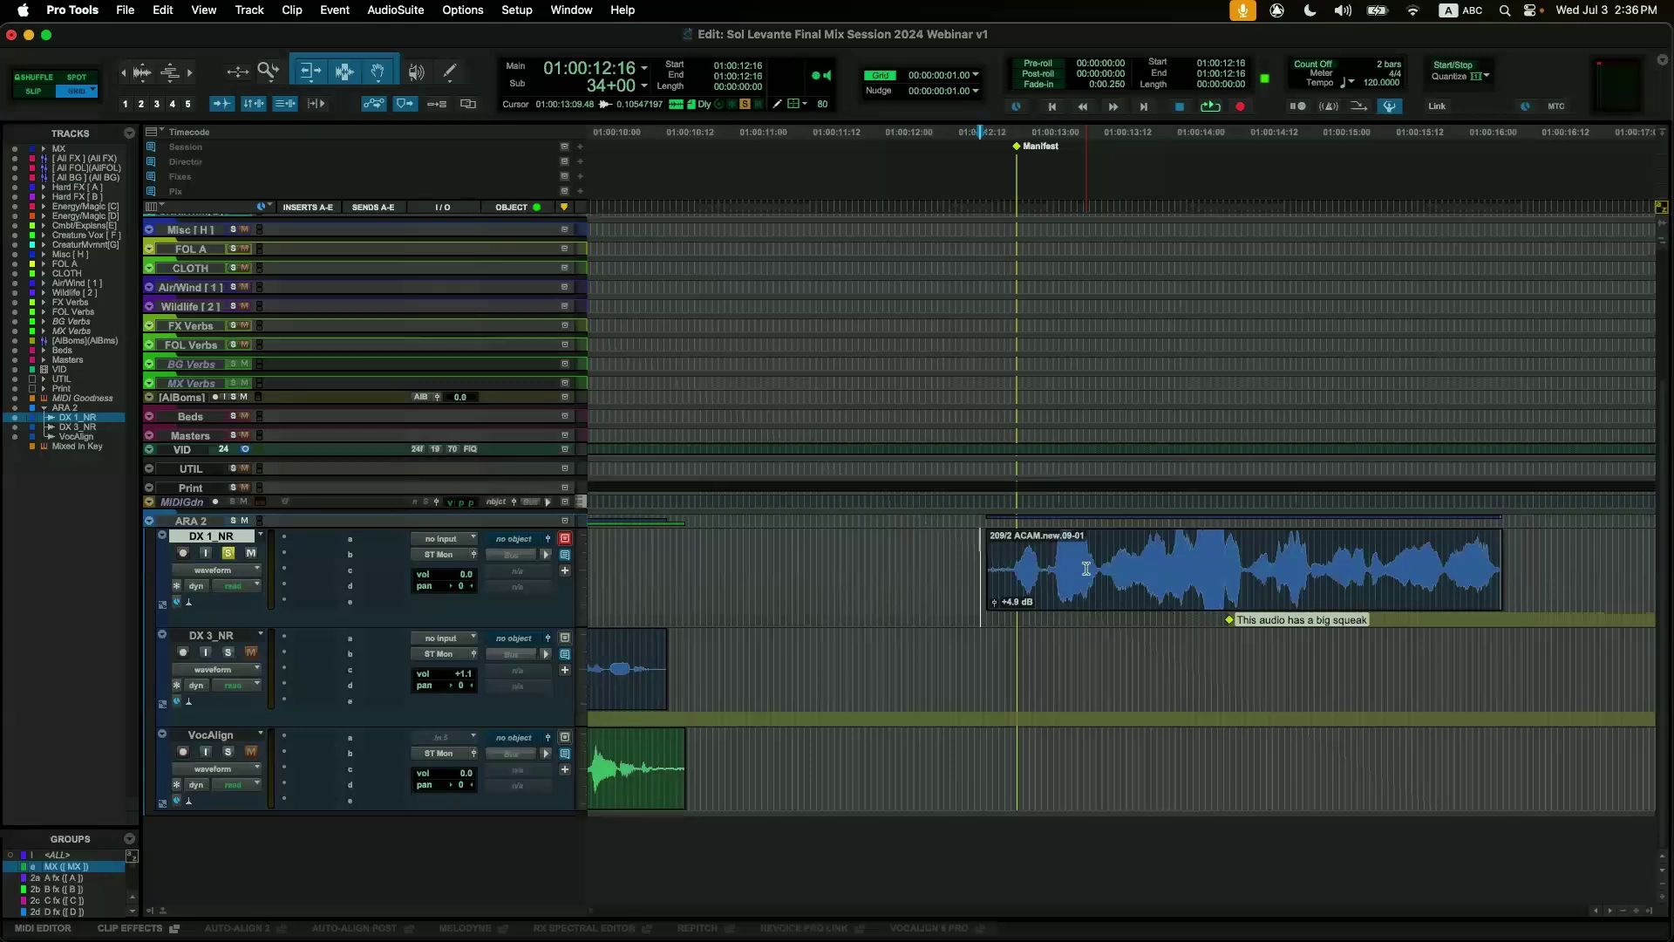
# Open the 209/2 ACAM.new.09-01 clip on DX 1_NR for editing in RX Spectral Editor.
pyautogui.doubleClick(1085, 568)
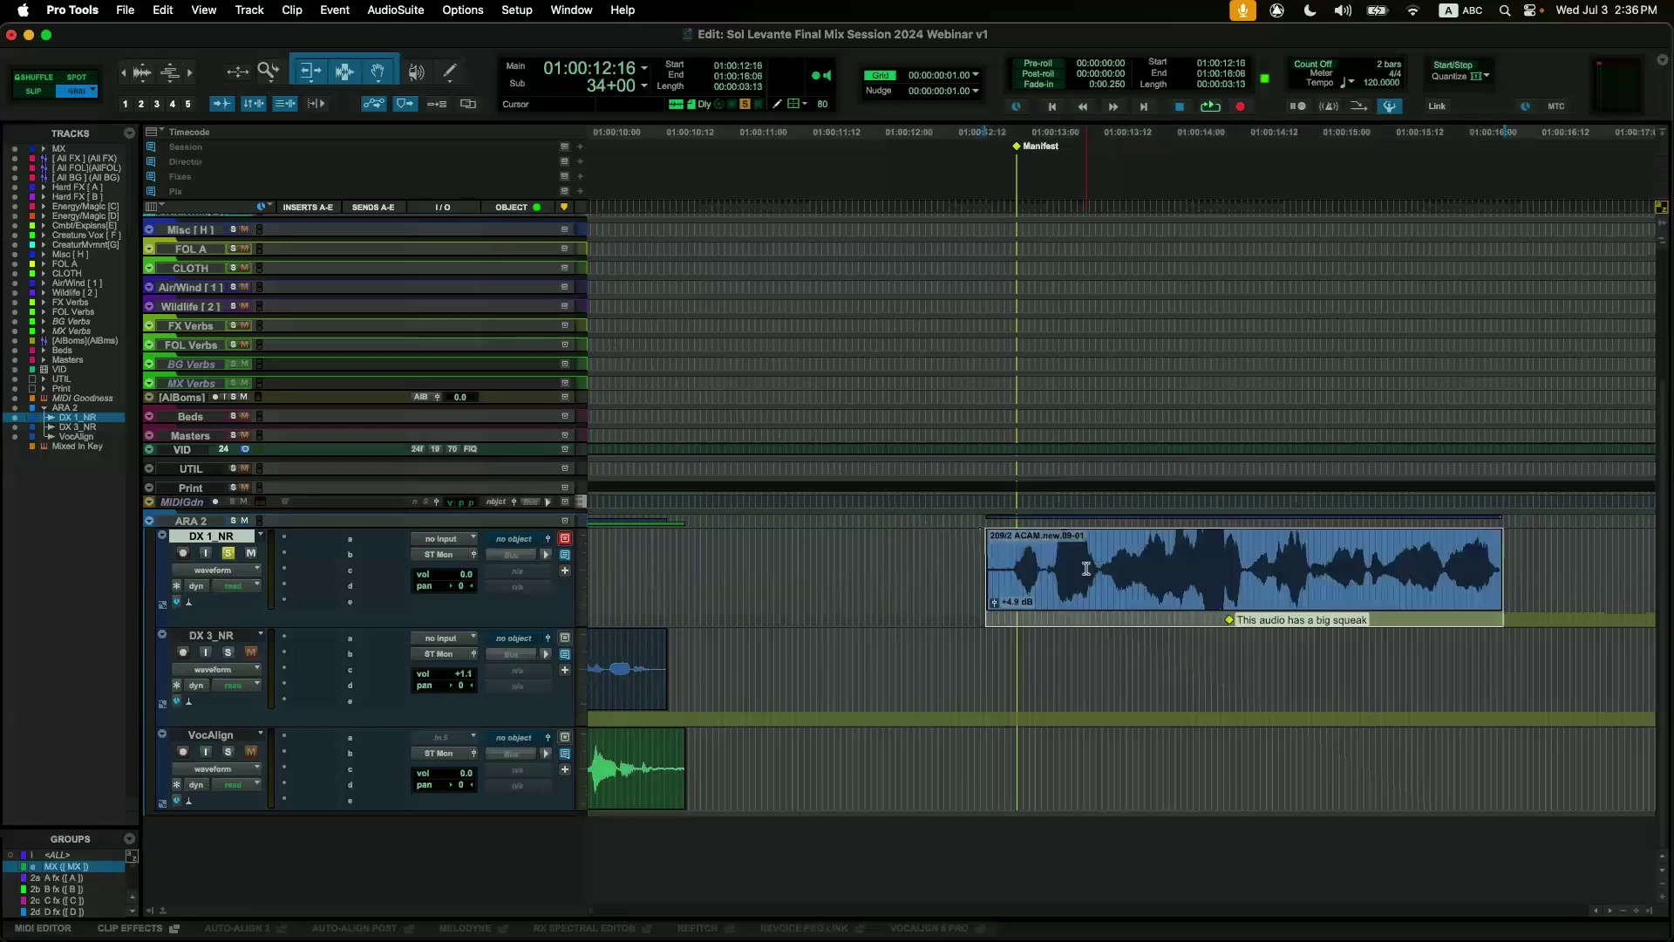
pyautogui.rightClick(1086, 568)
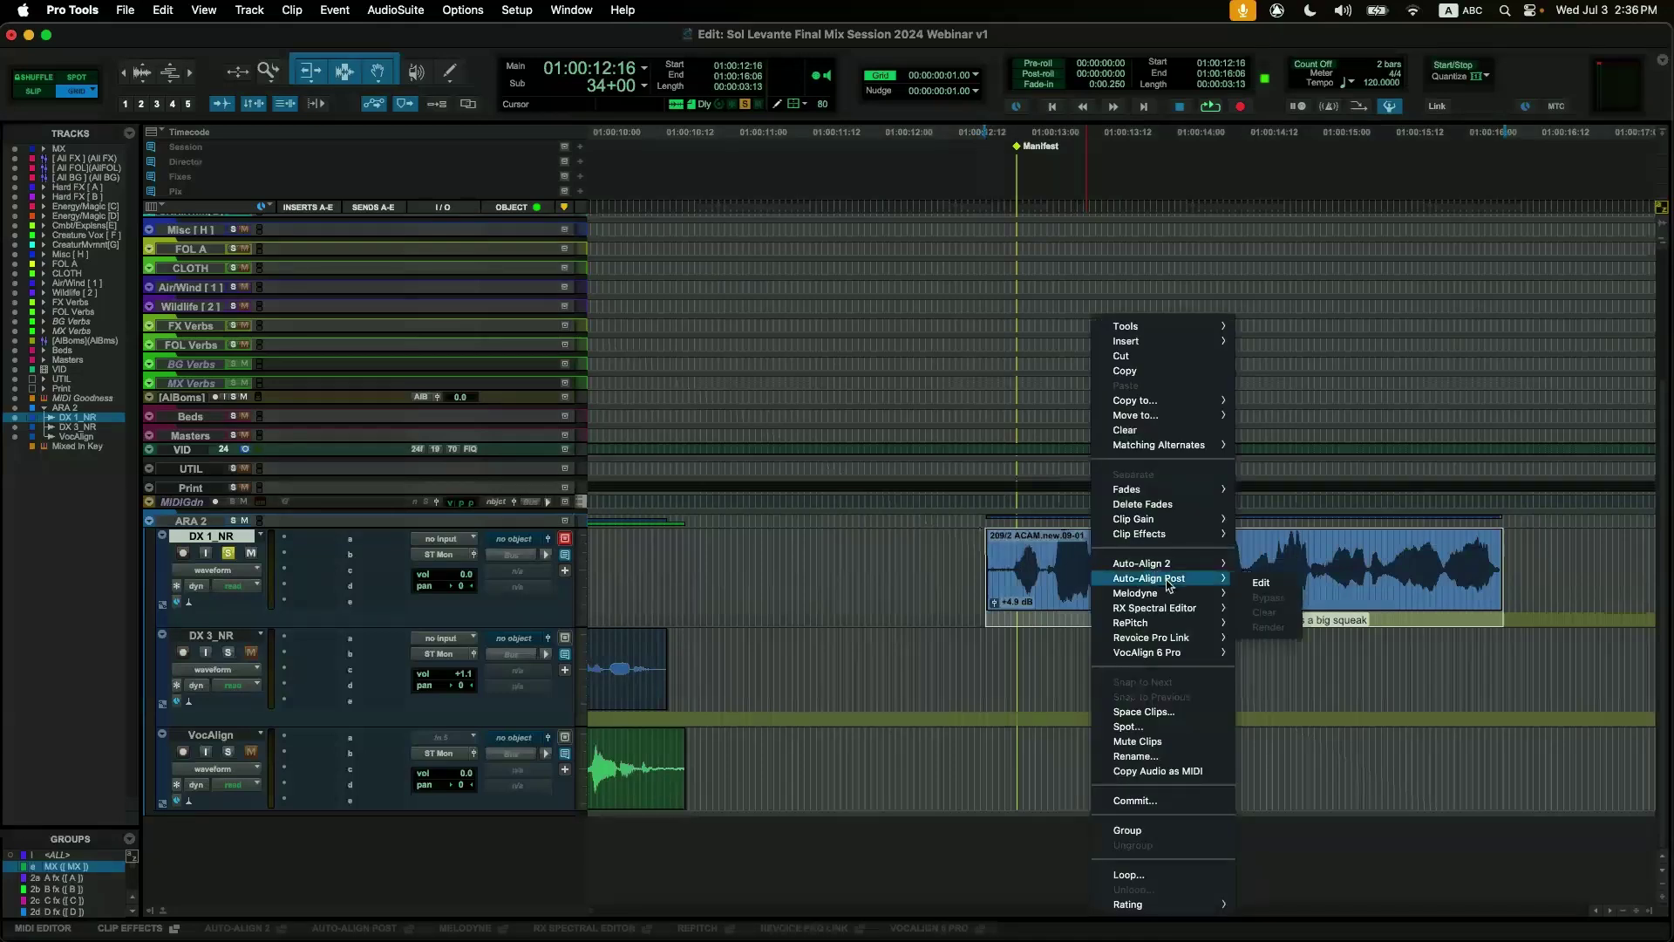
pyautogui.moveTo(1171, 566)
pyautogui.moveTo(1190, 600)
pyautogui.moveTo(1197, 653)
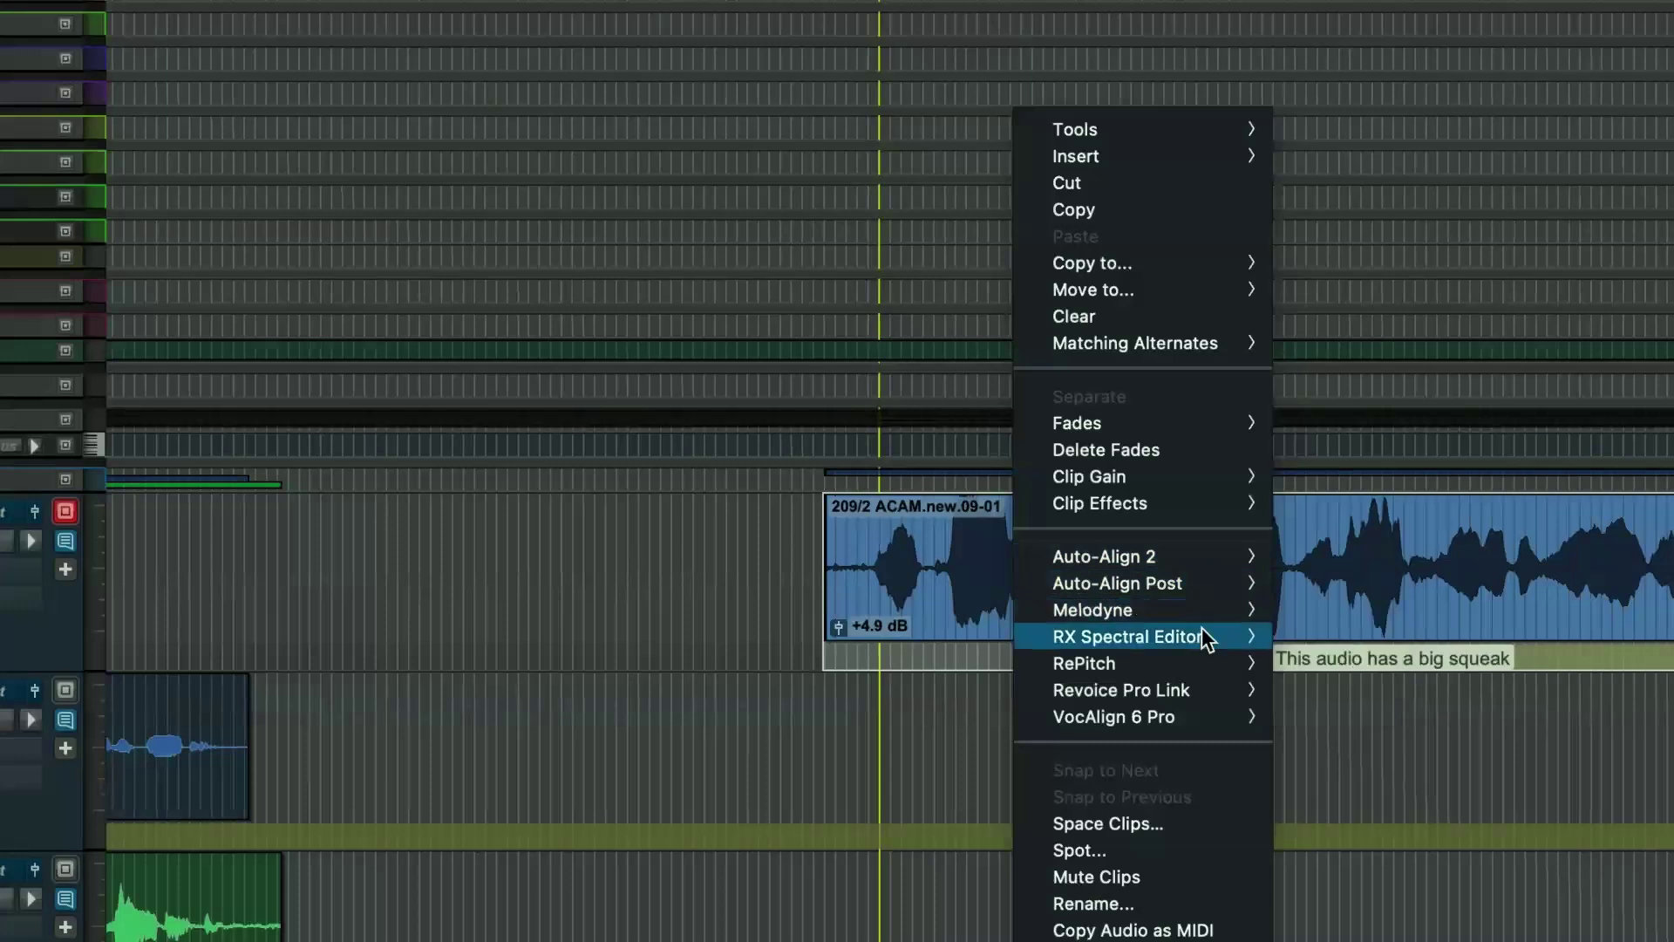
pyautogui.moveTo(1205, 639)
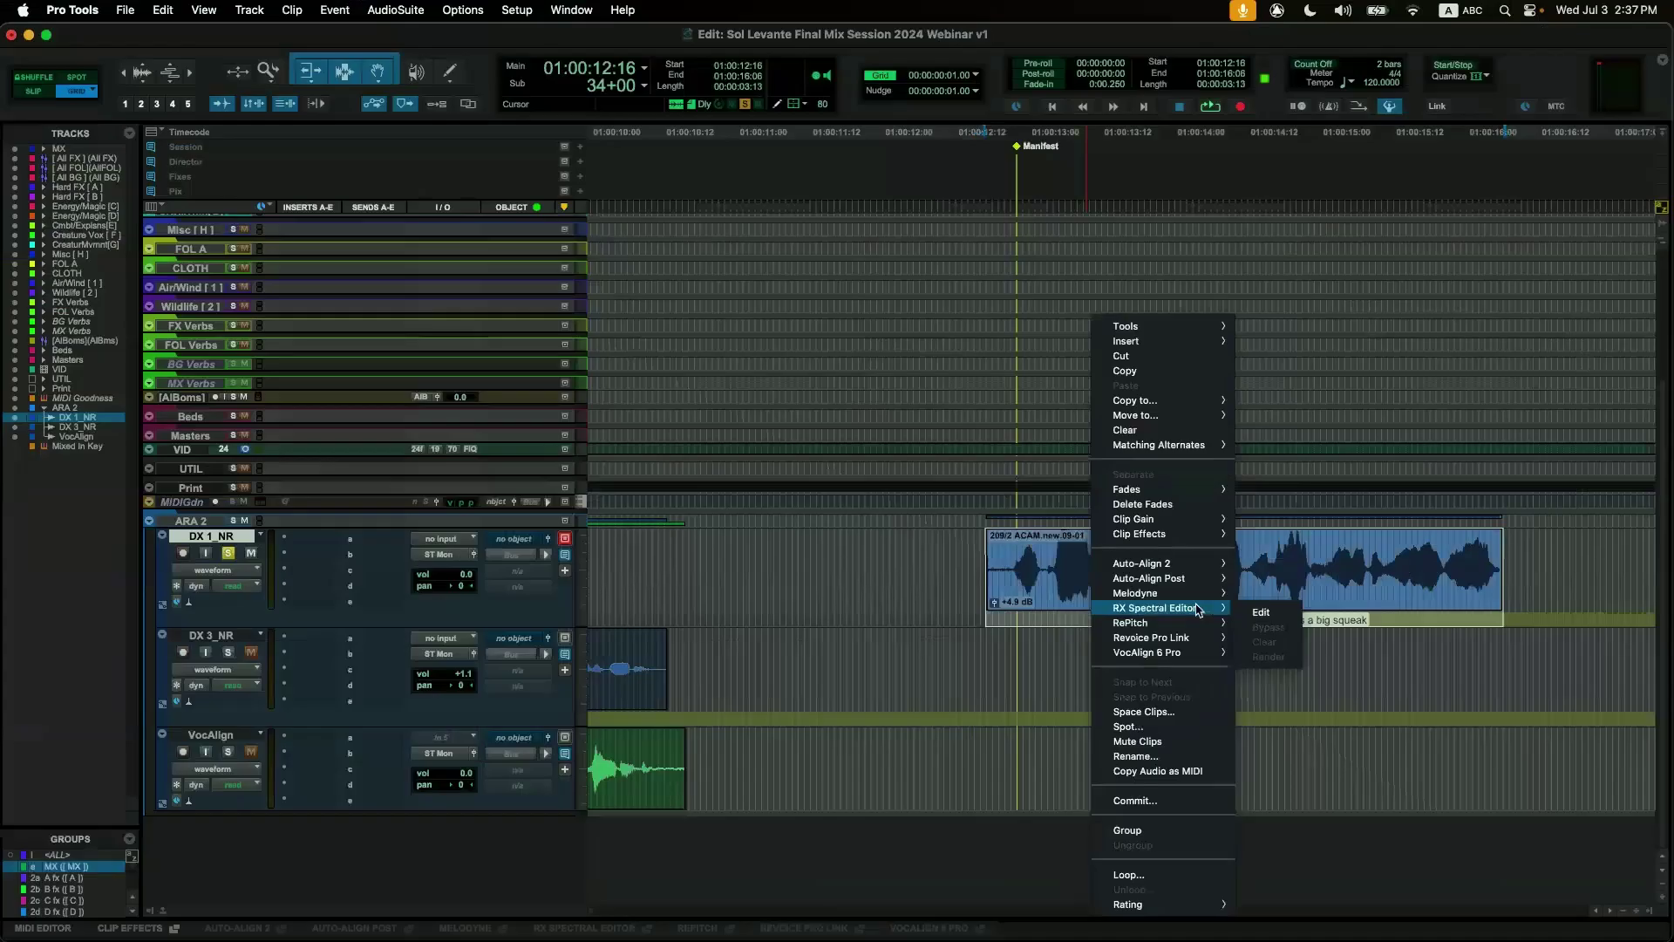
pyautogui.click(1248, 614)
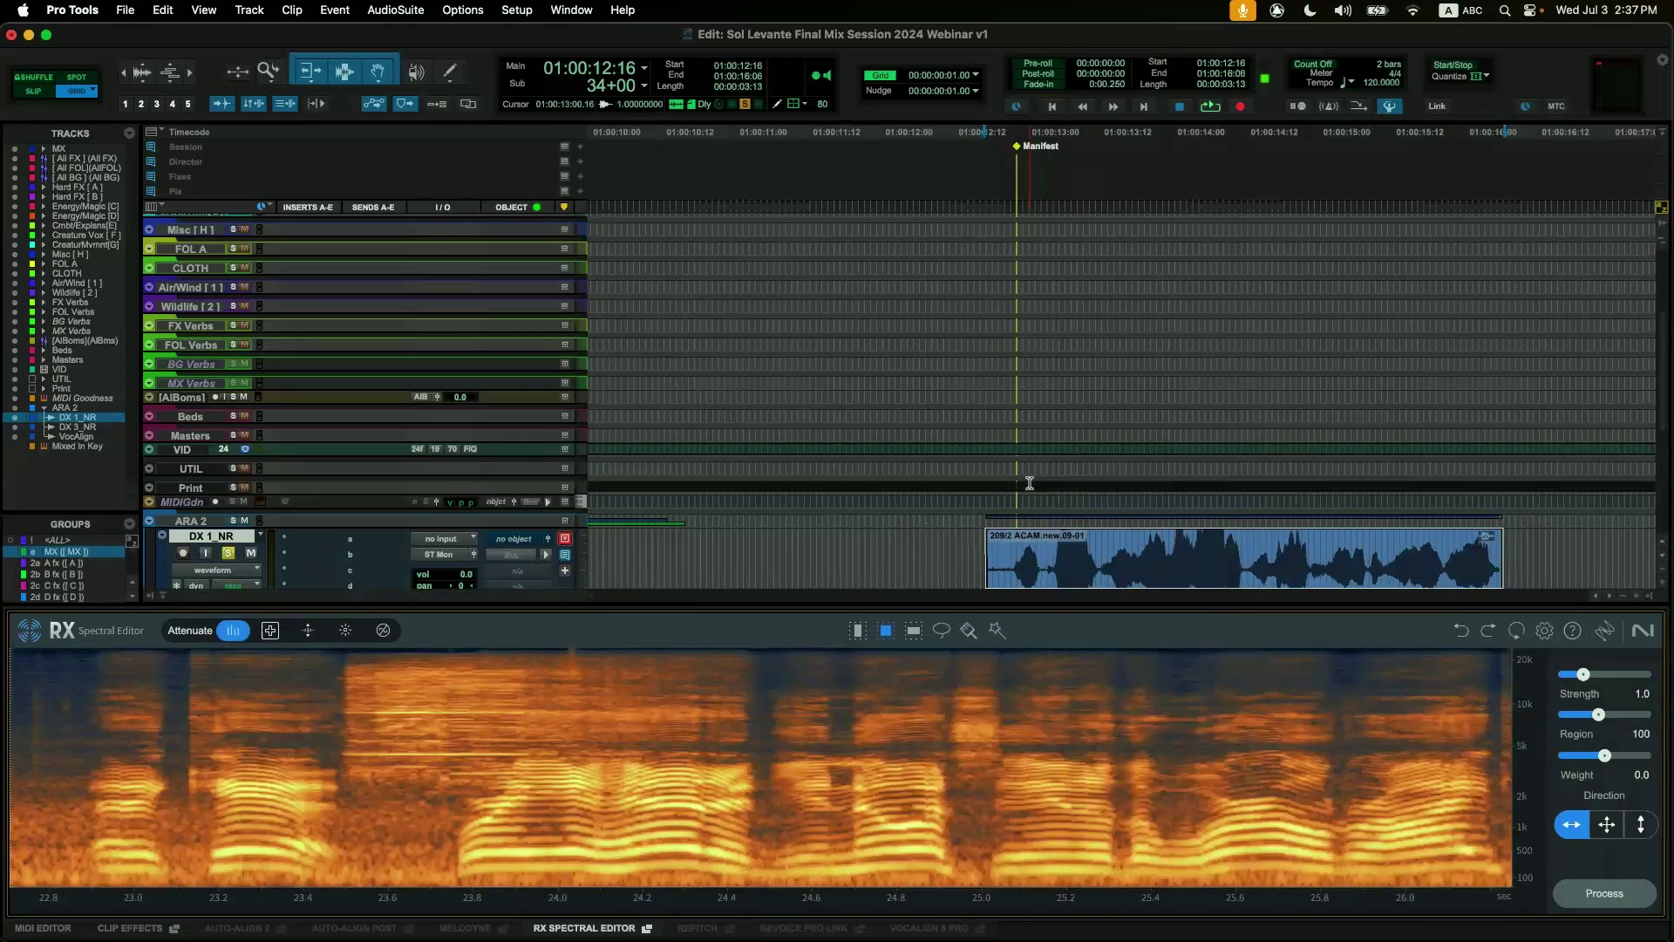
# Attenuate the squeak in the RX spectrogram over a region from about 23.5 to 24.0 seconds and about 4.5 to 10 kHz.
pyautogui.scroll(-2, 1033, 505)
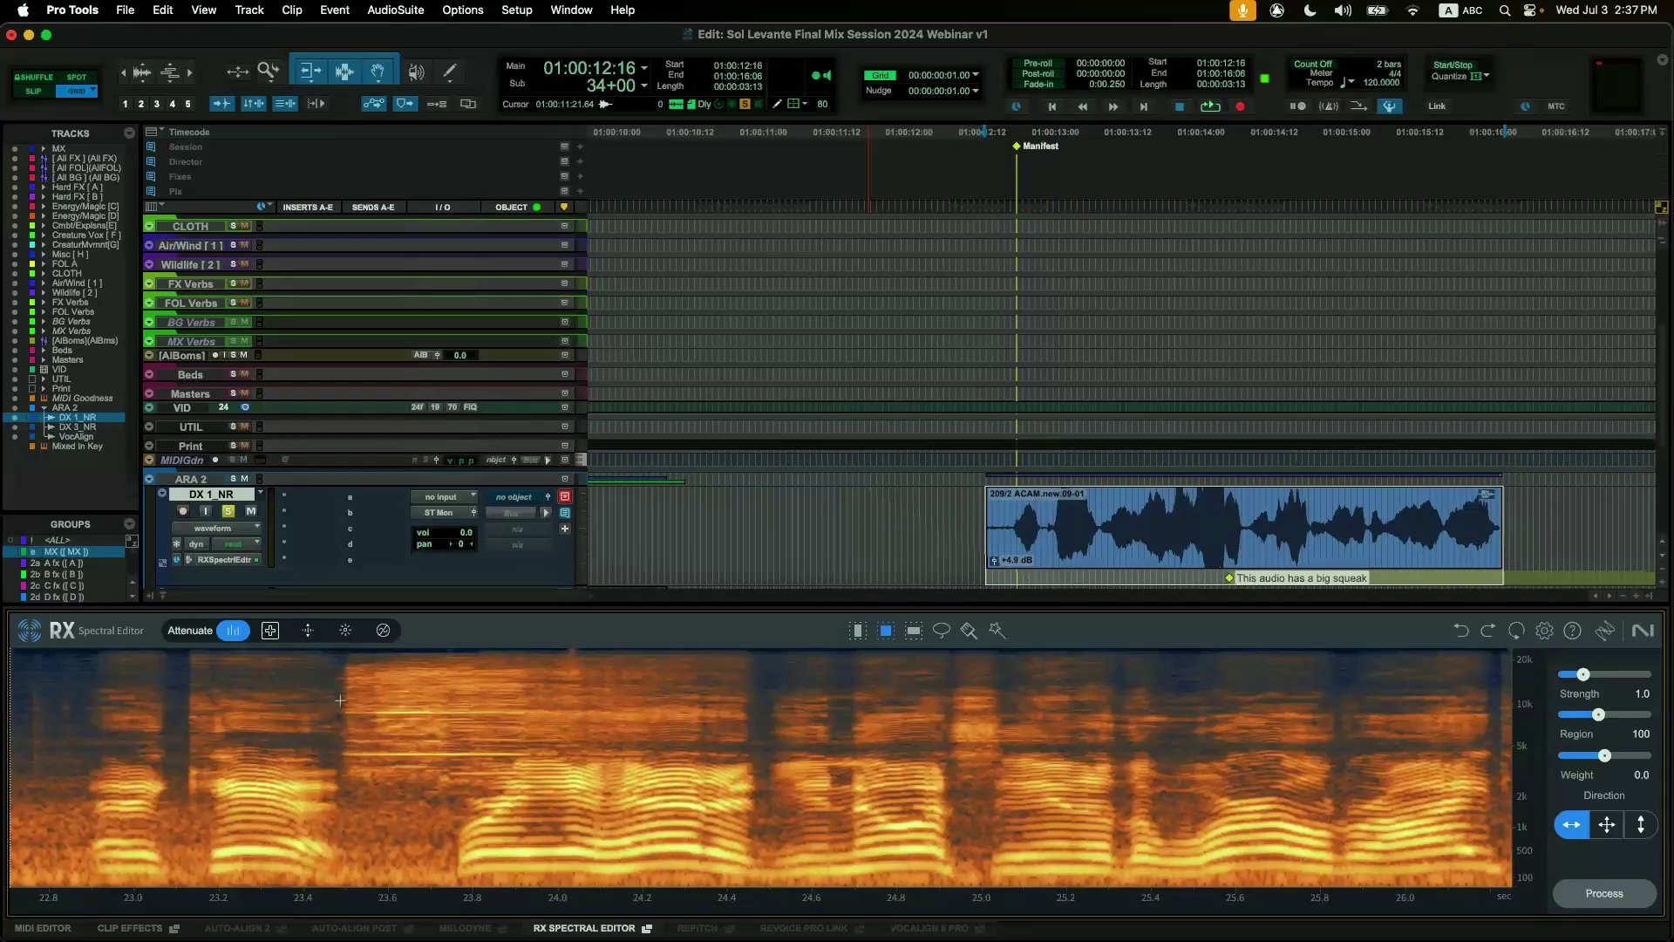
pyautogui.moveTo(345, 700); pyautogui.dragTo(545, 758)
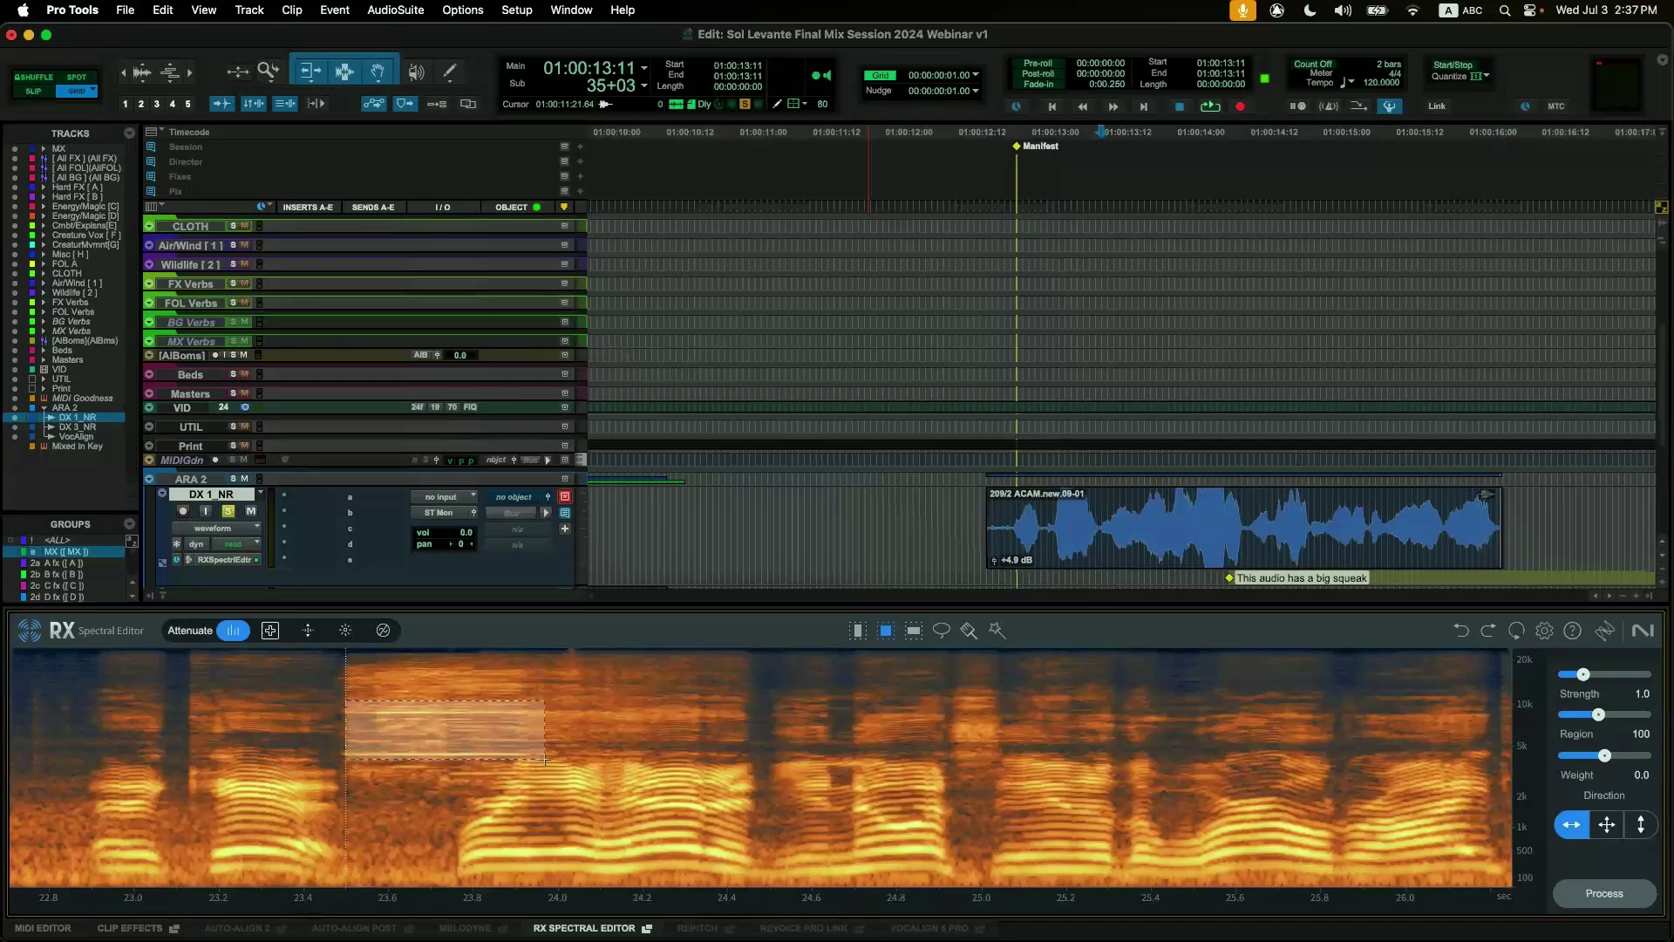
pyautogui.click(1626, 892)
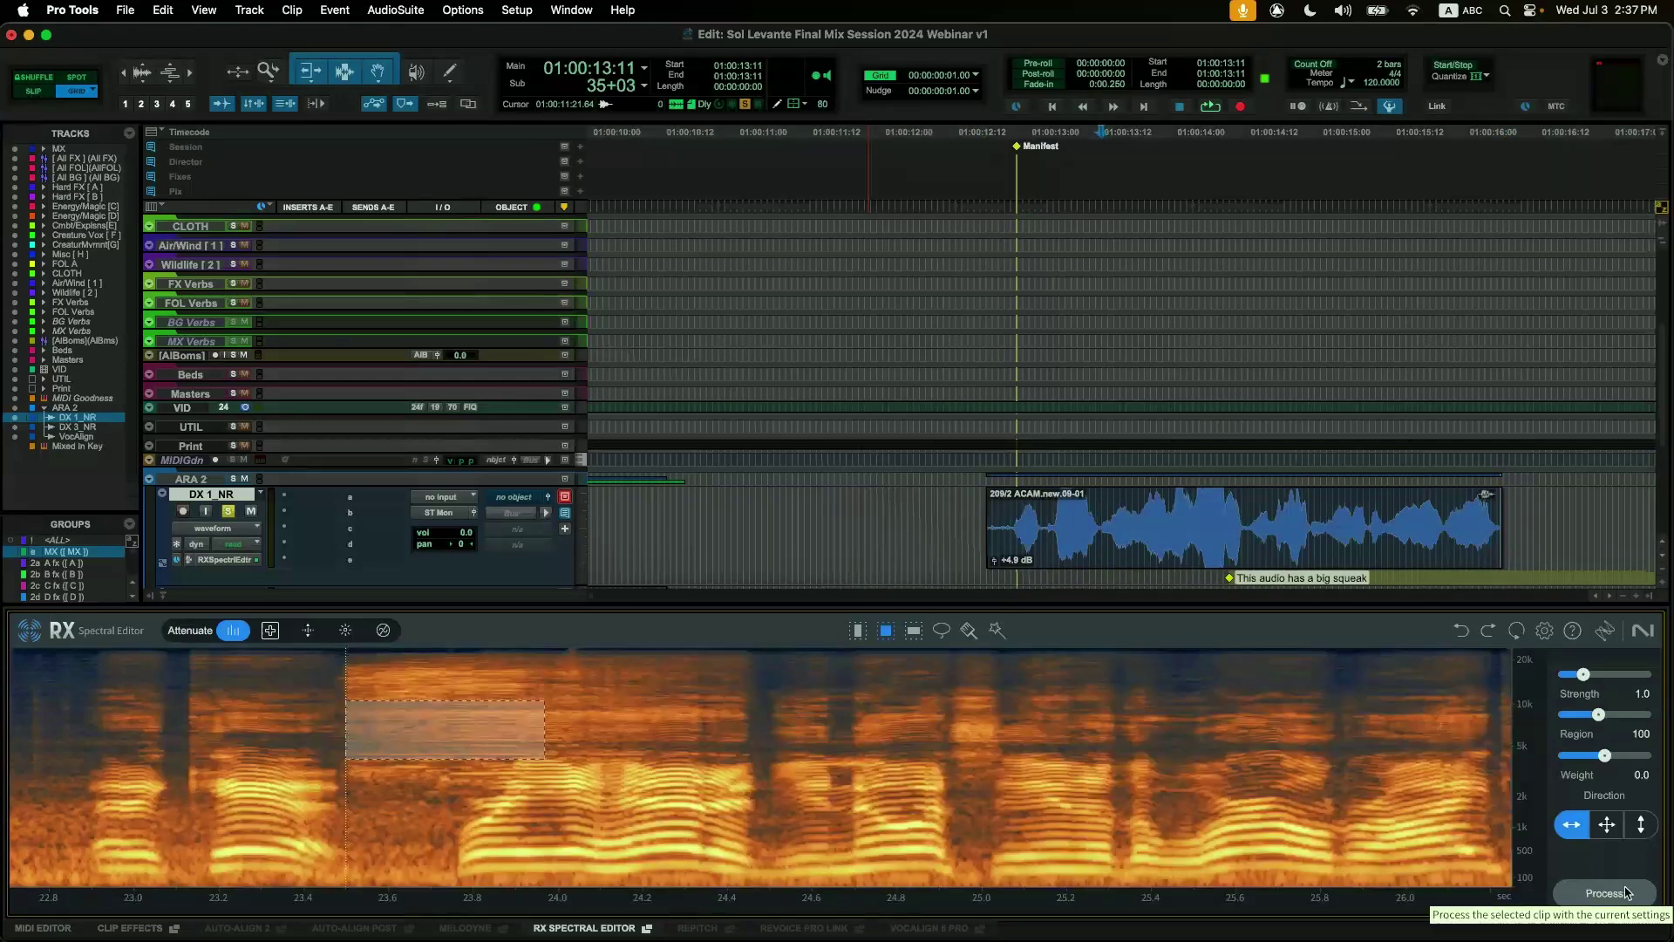
# Reselect the whole 209/2 ACAM.new.09-01 clip and play it briefly to audition the spectral repair.
pyautogui.click(948, 499)
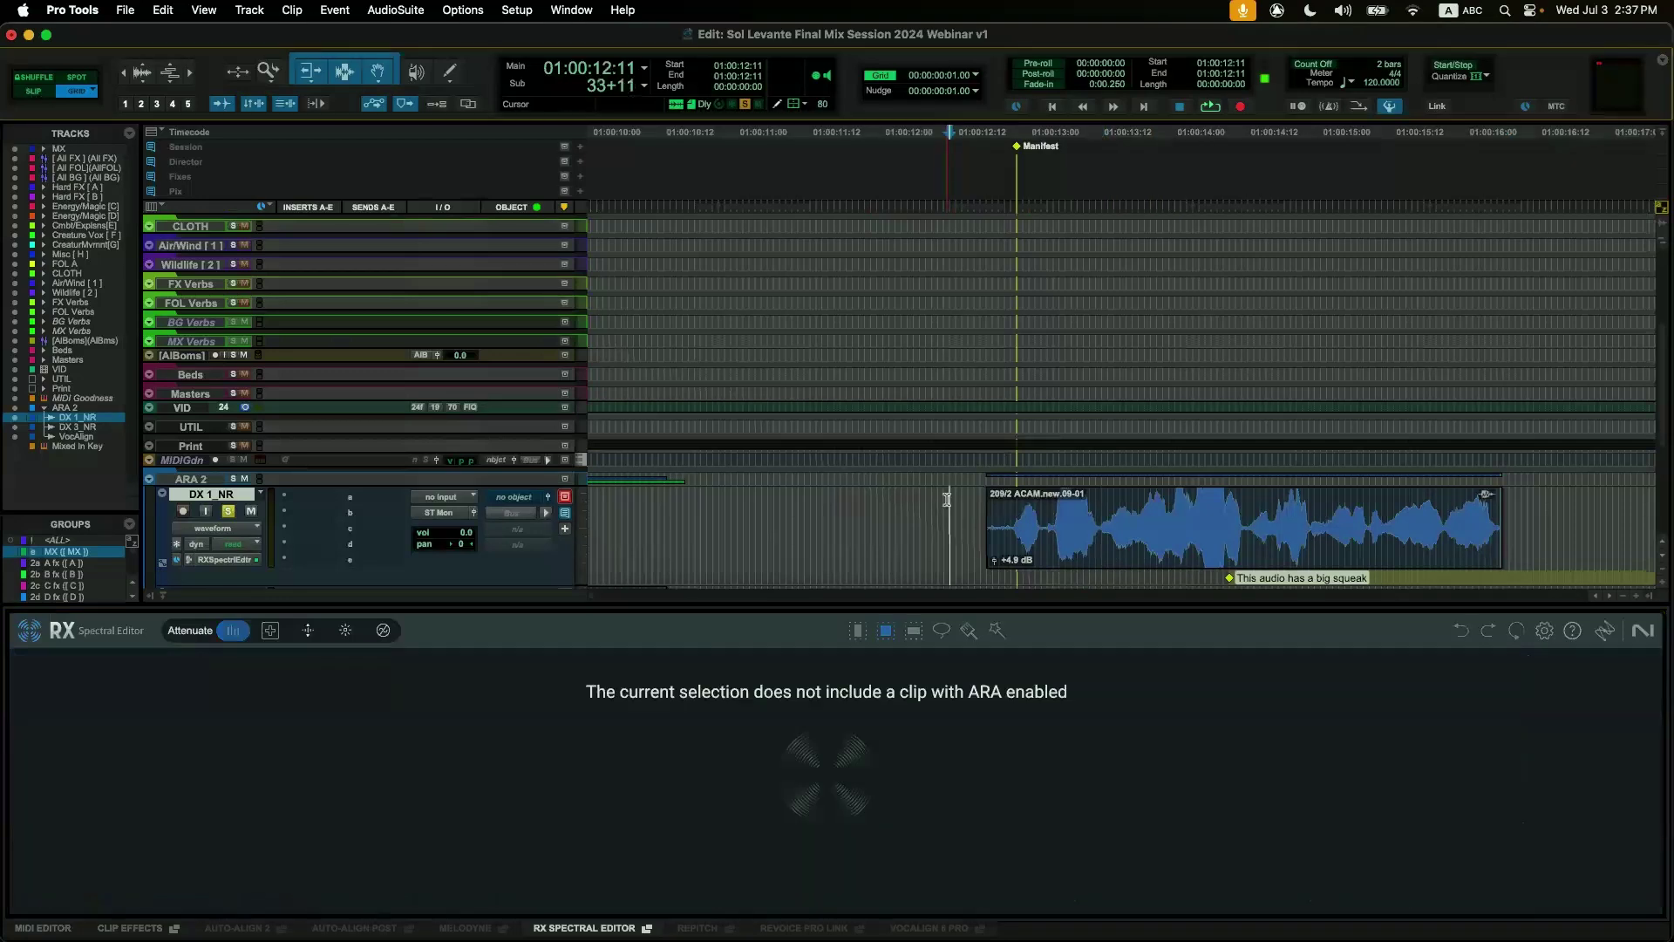
pyautogui.click(1060, 518)
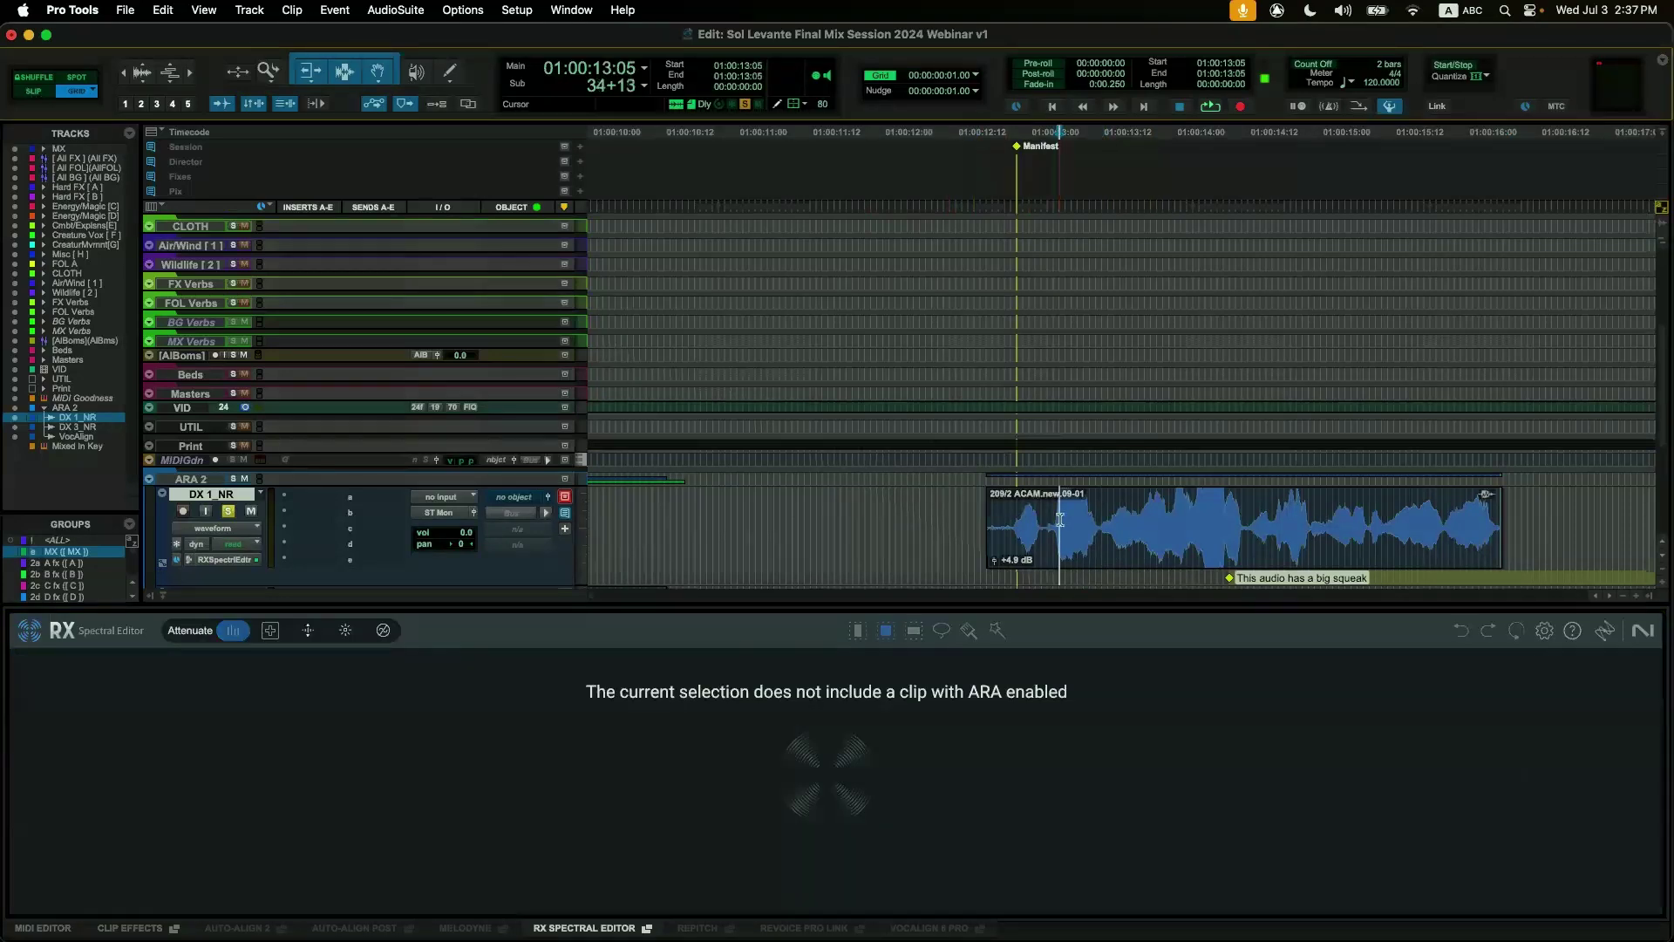
pyautogui.doubleClick(1060, 519)
pyautogui.press('space')
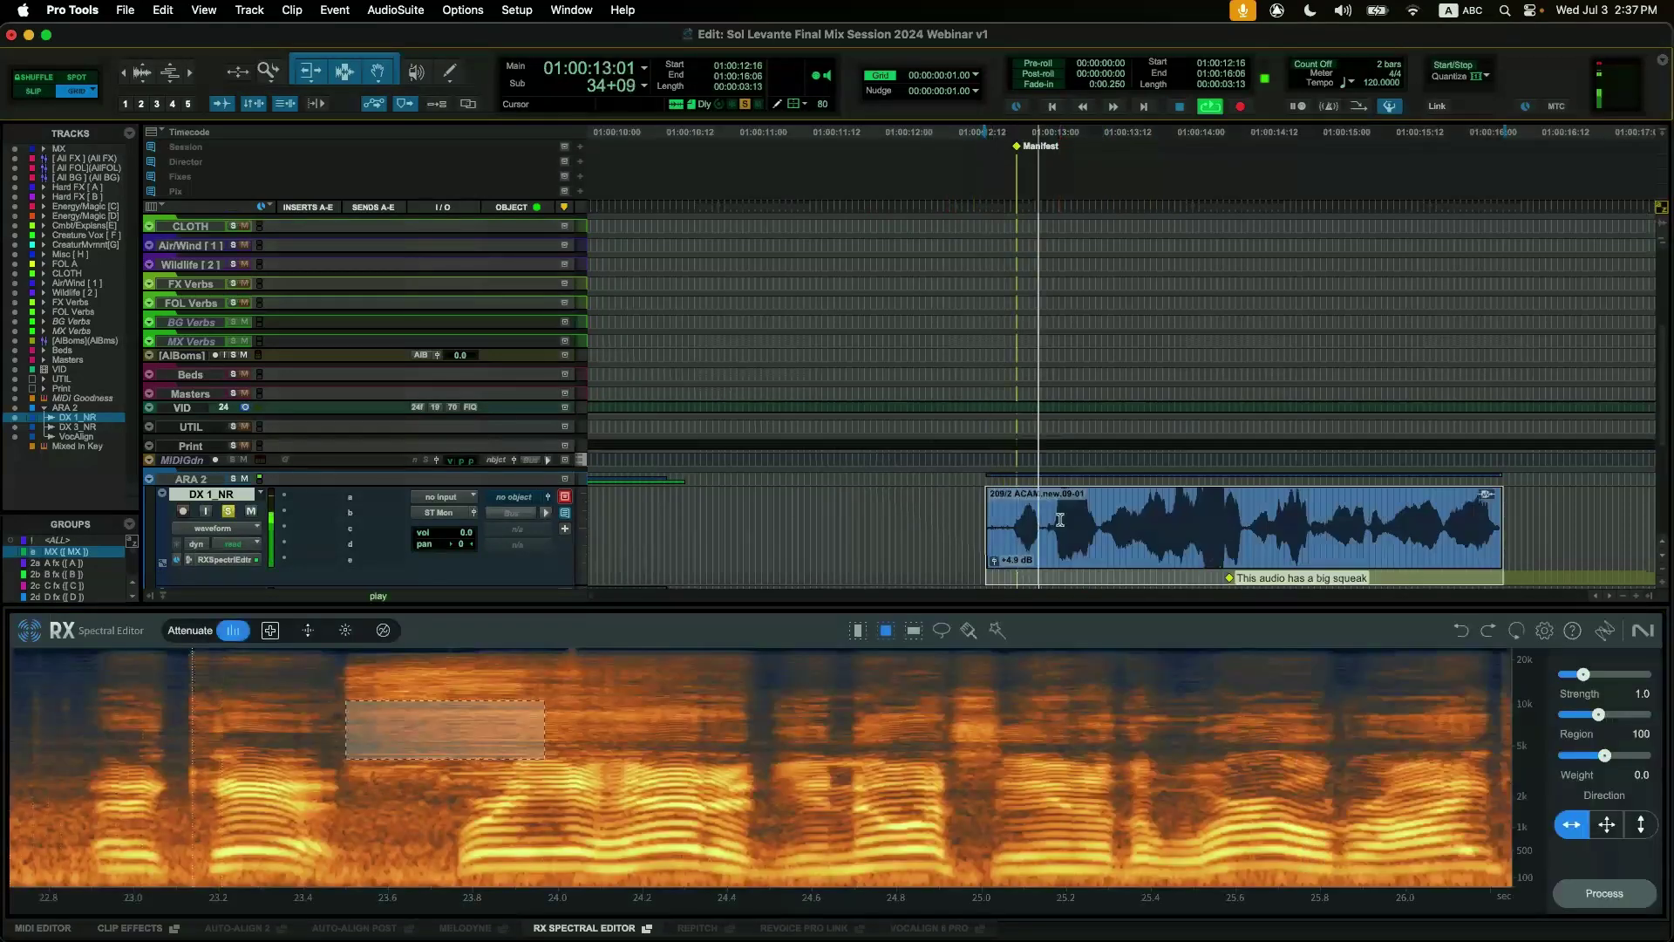
pyautogui.press('space')
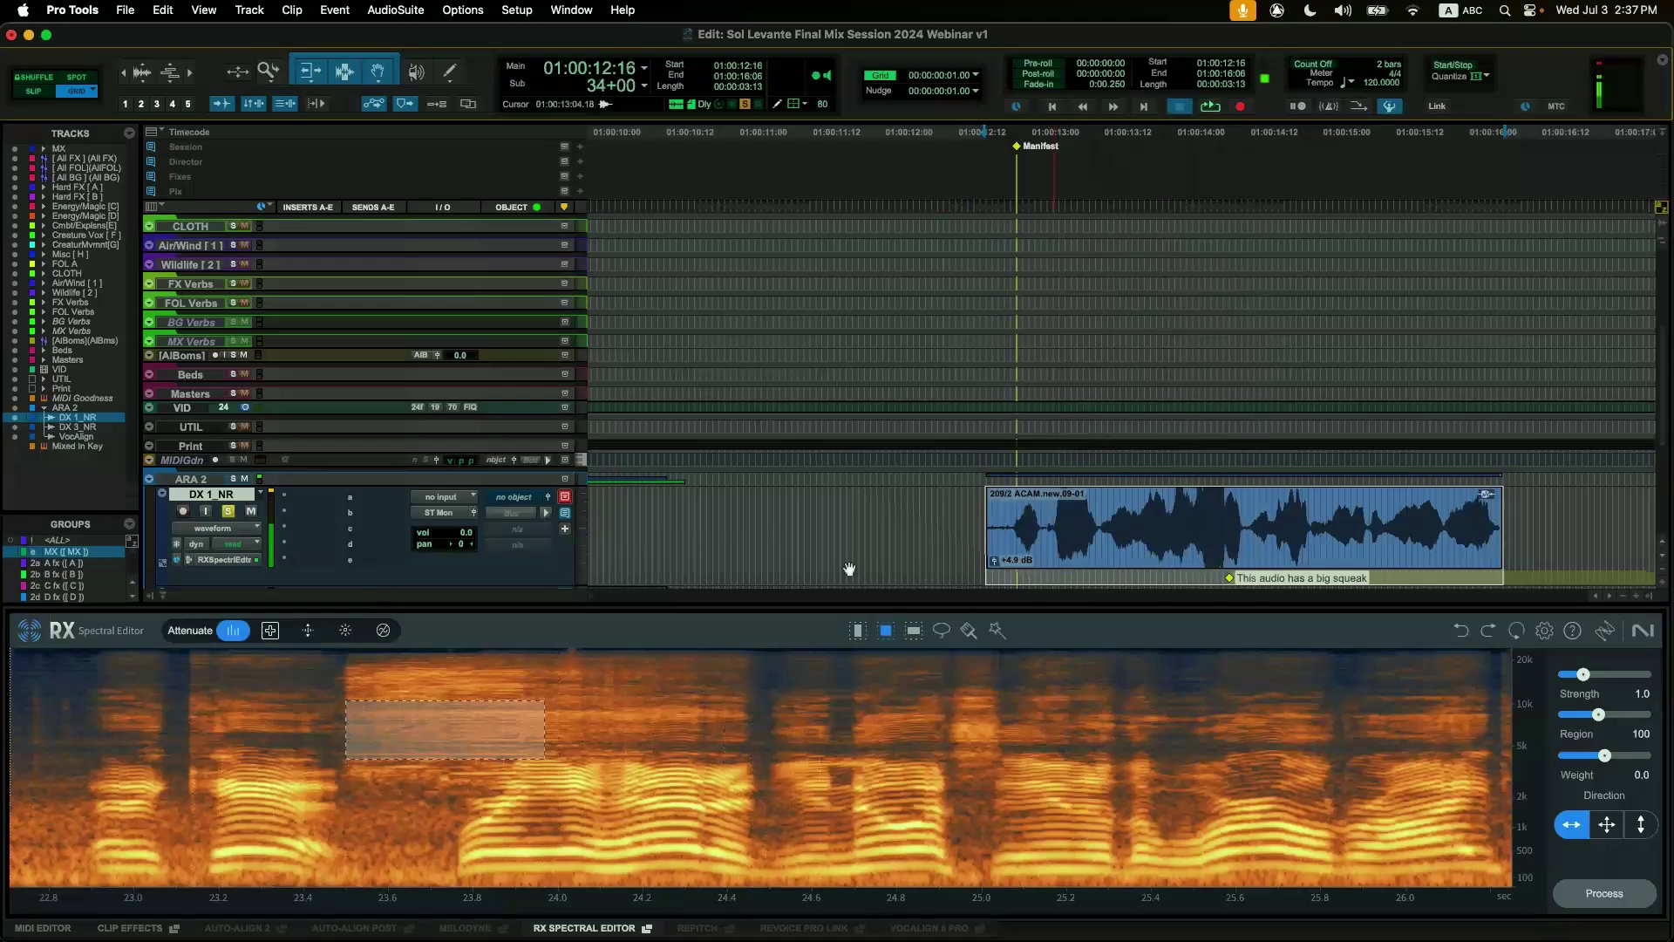
# Clear the spectrogram selection, detach RX Spectral Editor from the Edit window and move the floating window over the tracks.
pyautogui.click(545, 671)
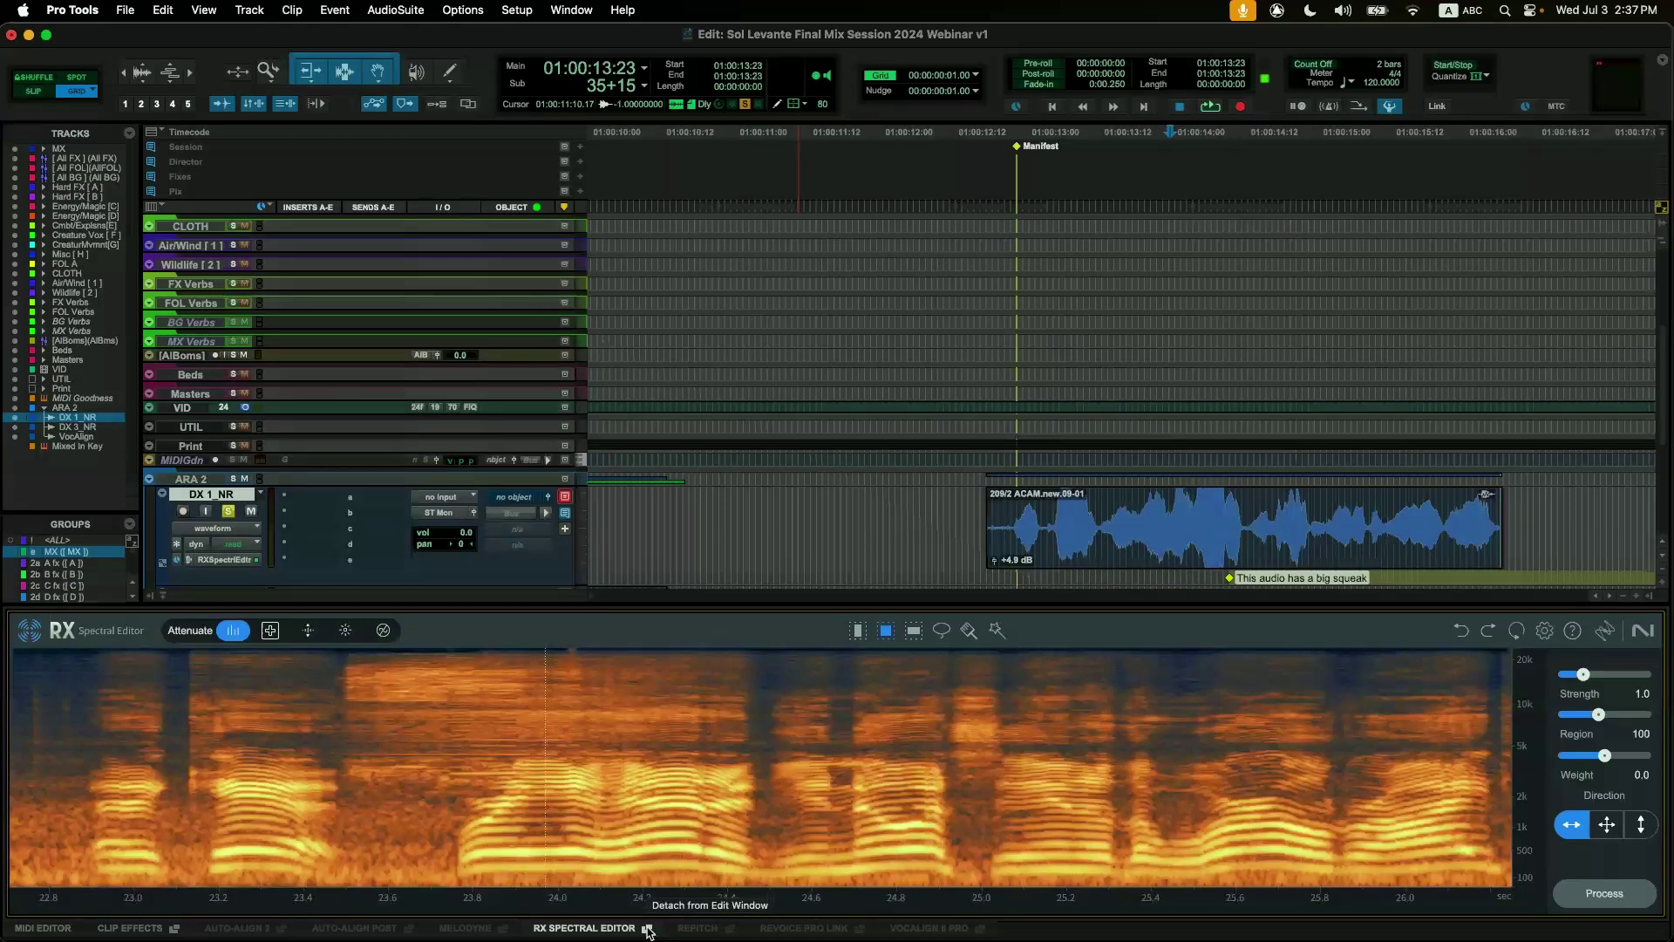
pyautogui.click(648, 931)
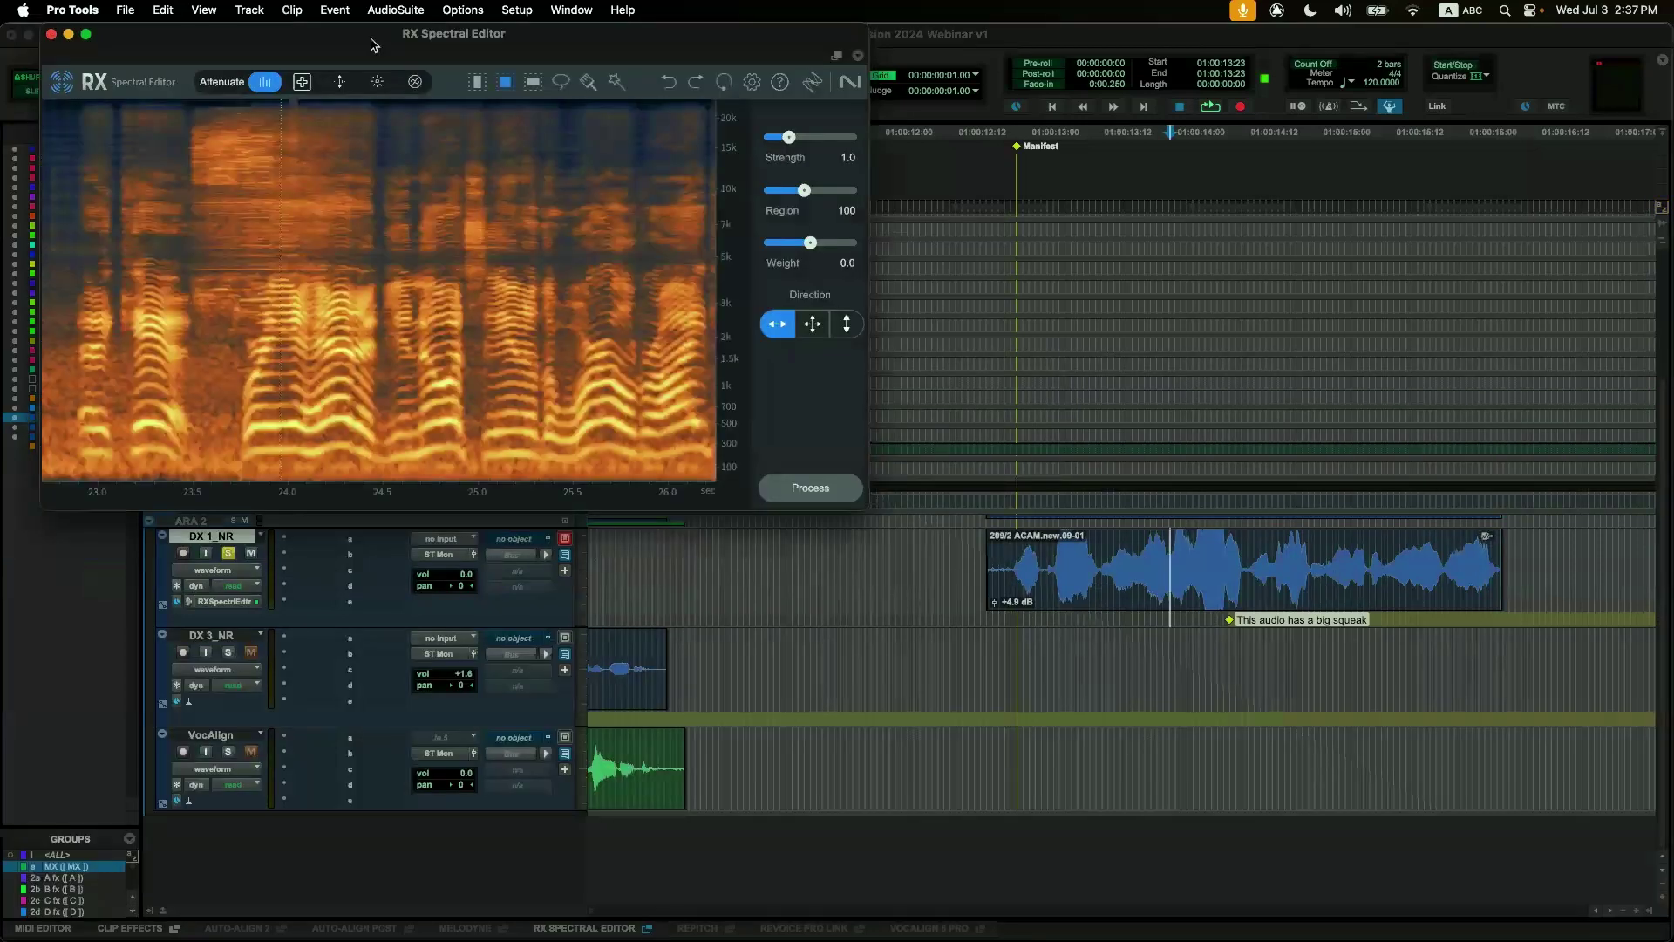
pyautogui.moveTo(378, 44); pyautogui.dragTo(635, 183)
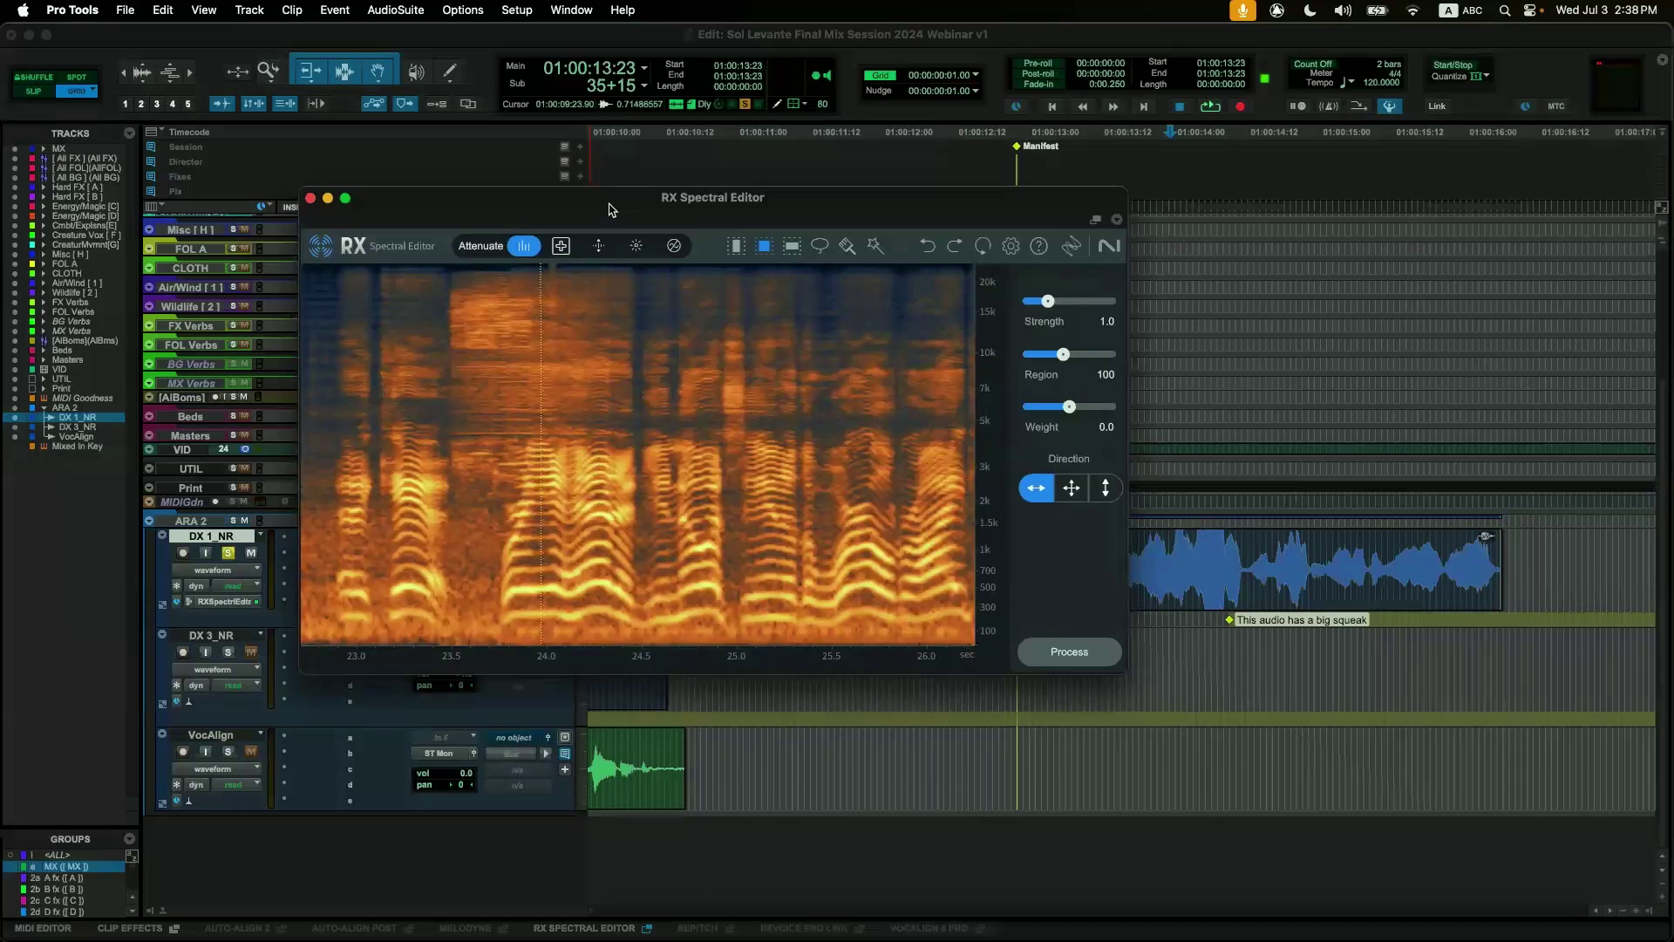
# Compare the spectrogram by undoing, redoing and again undoing the attenuation, and close the floating RX Spectral Editor window.
pyautogui.click(930, 250)
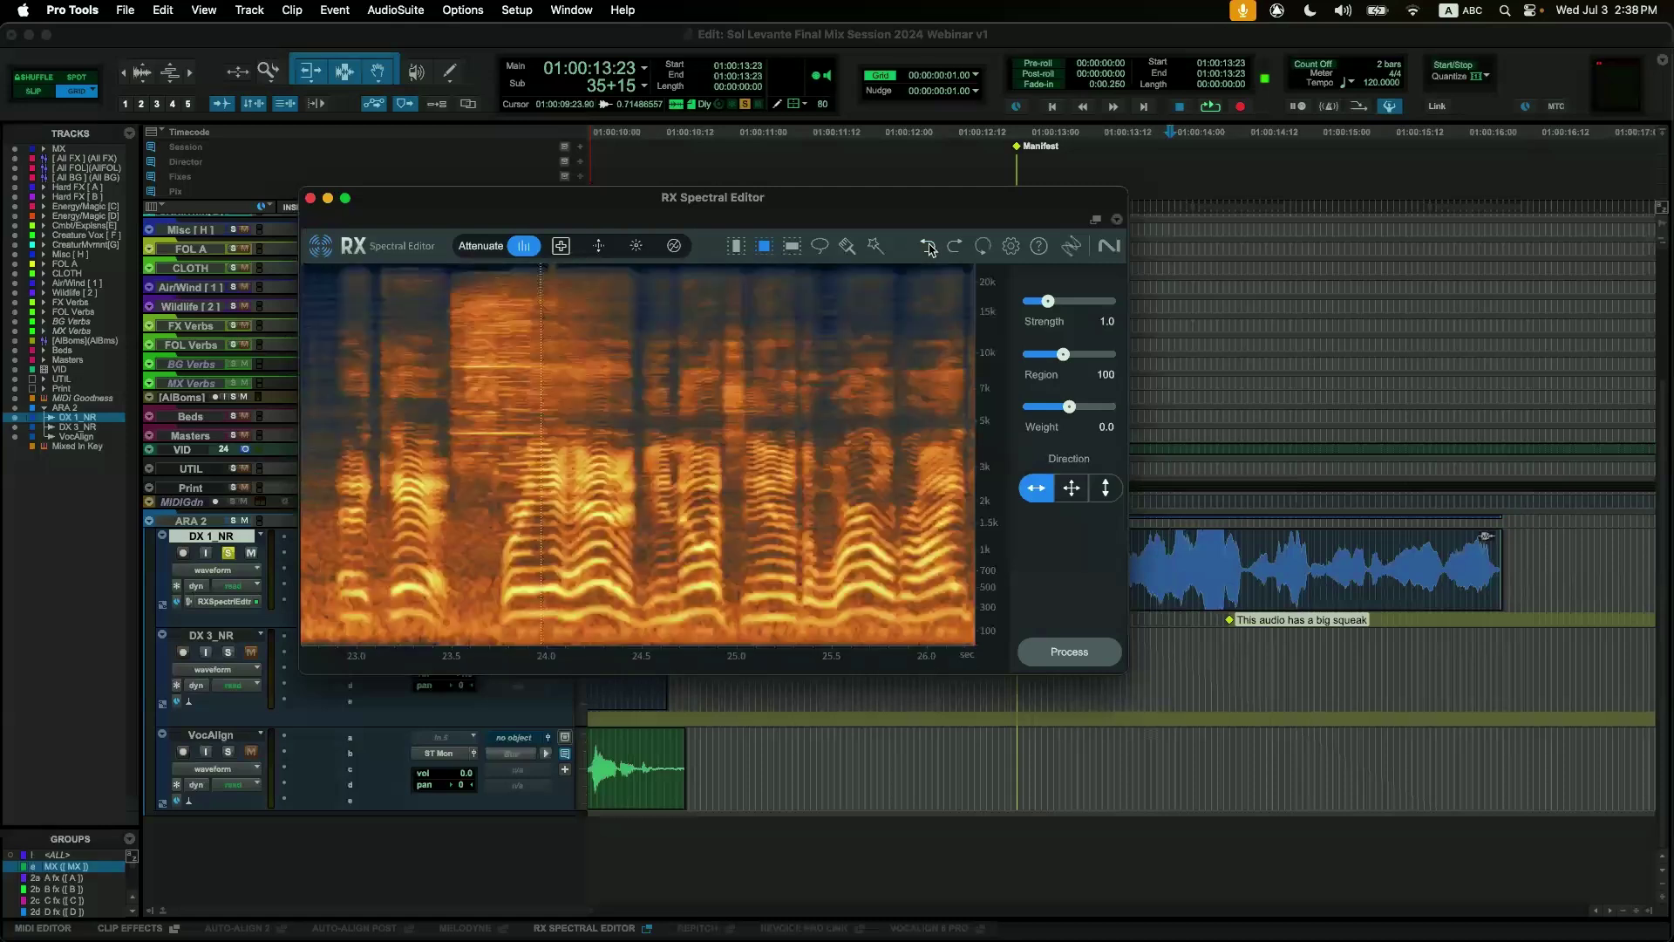
pyautogui.click(960, 252)
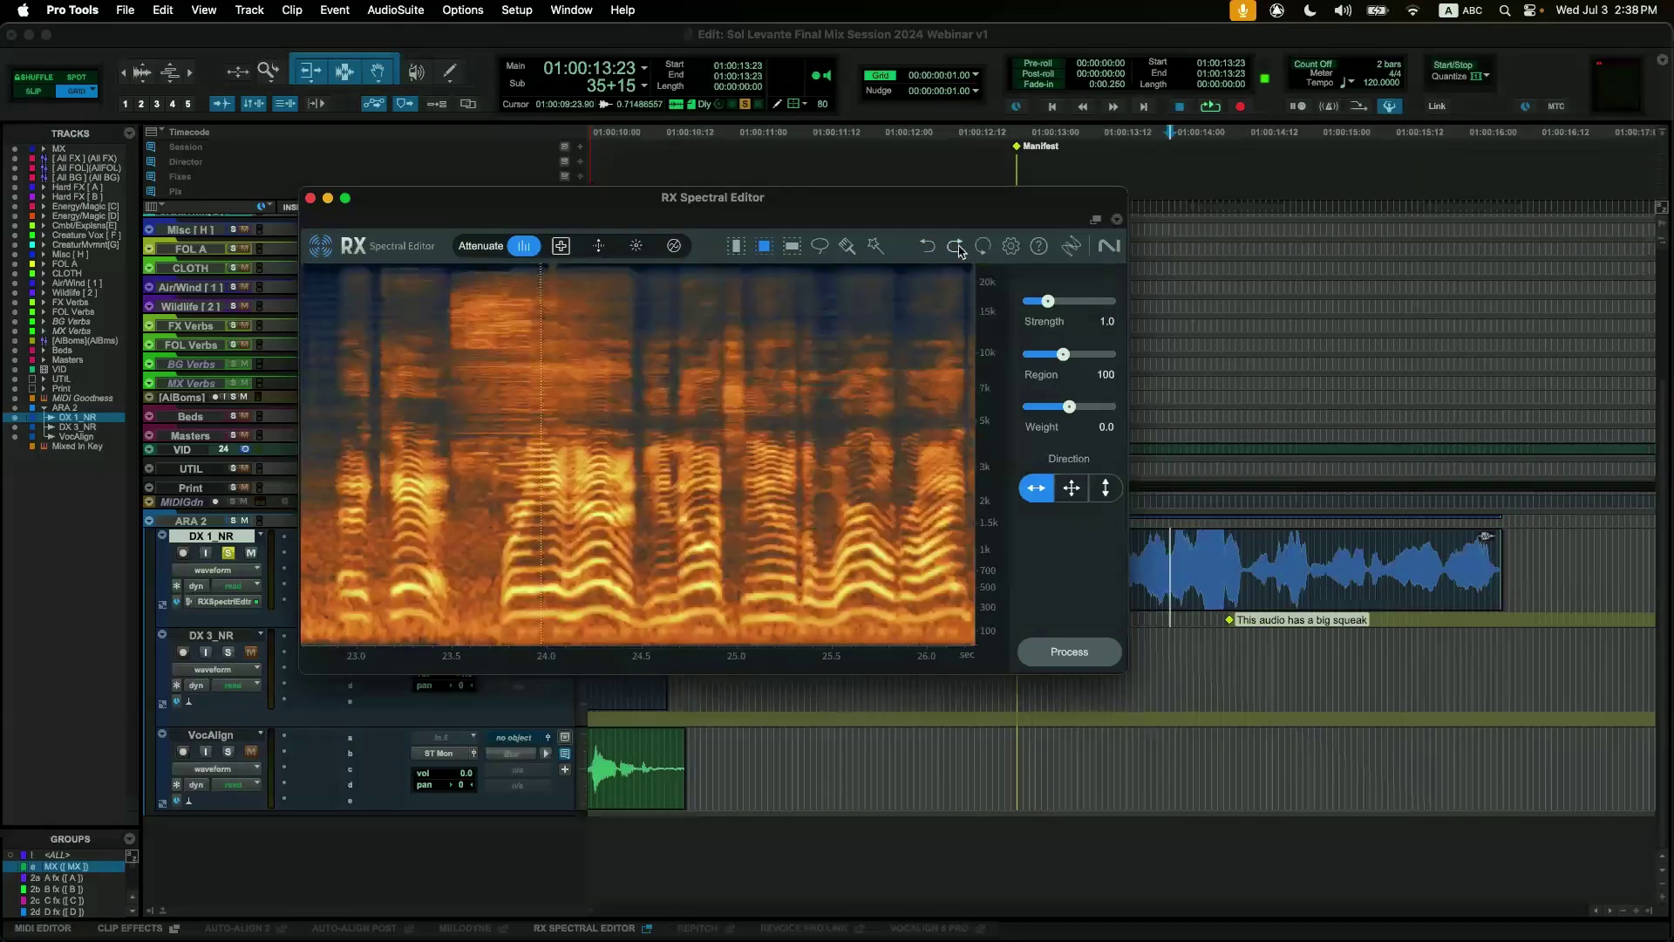
pyautogui.click(929, 251)
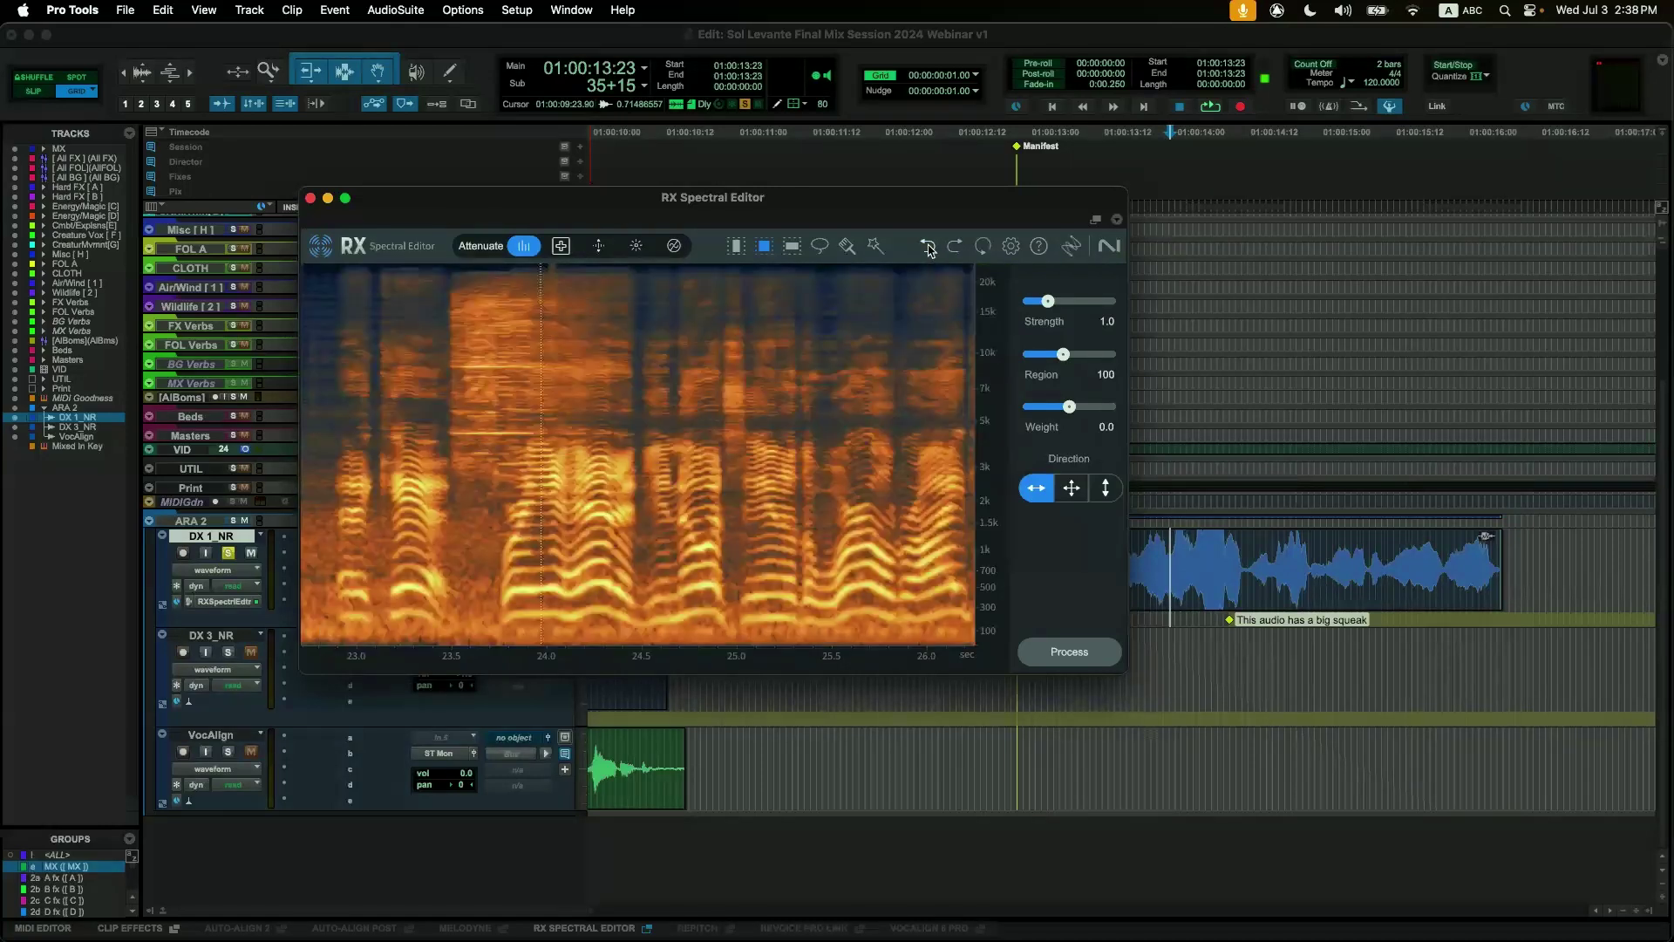
pyautogui.click(311, 199)
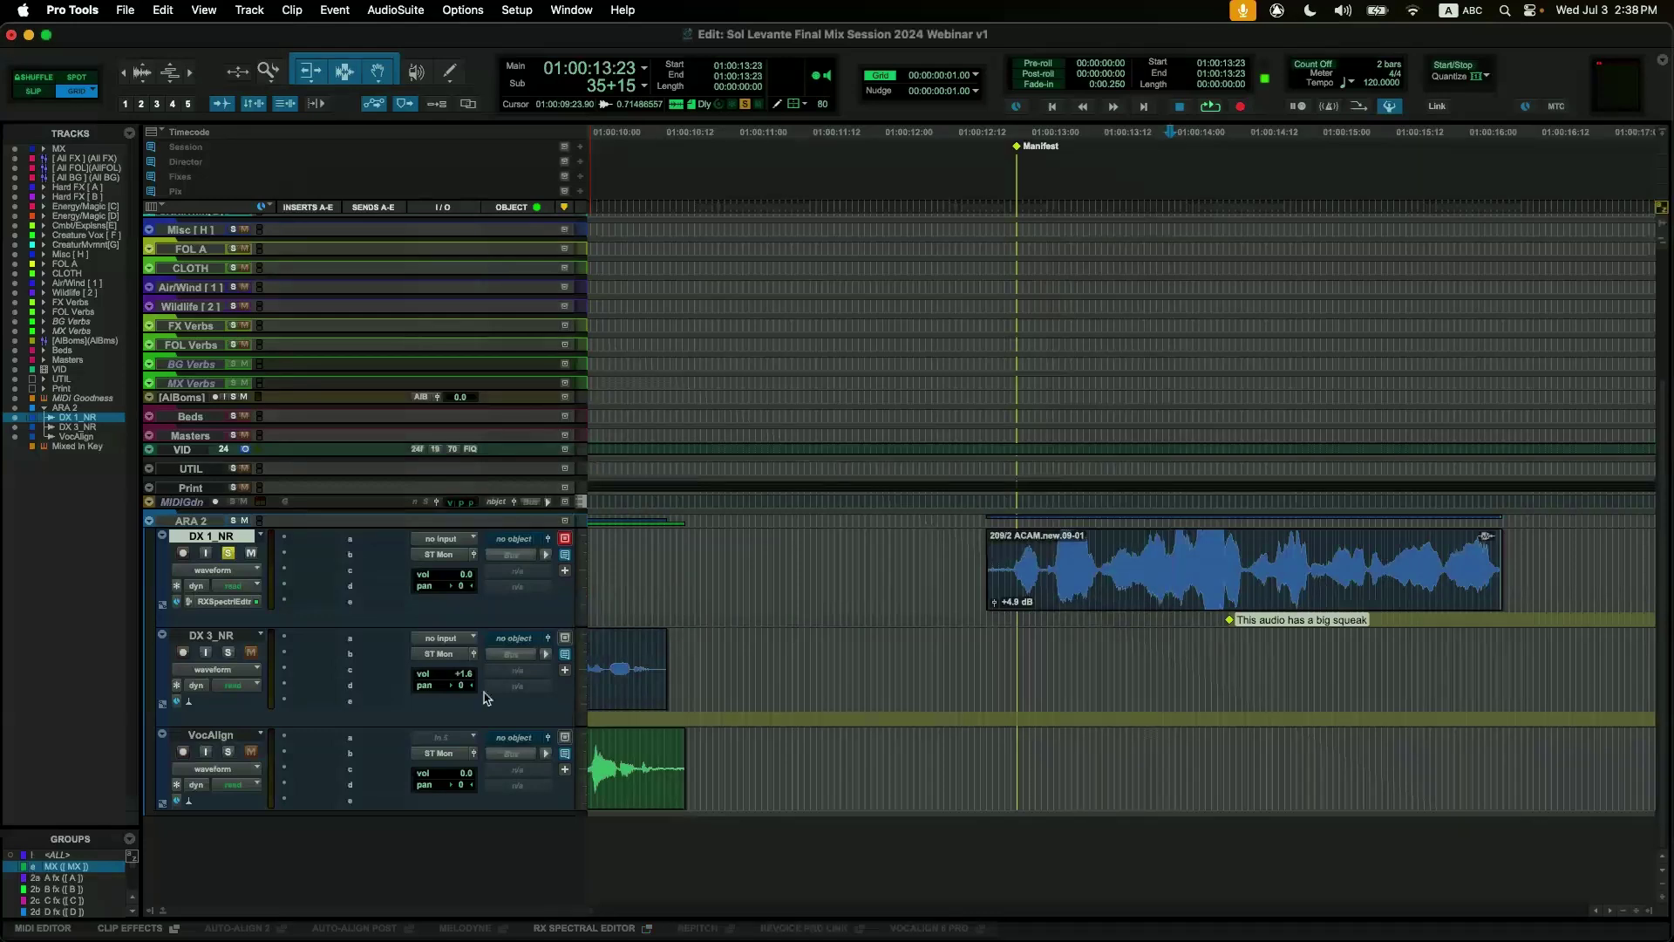
# Examine the ARA plug-in commands available for the 209/2 ACAM.new.09-01 clip, including the RX Spectral Editor and RePitch options.
pyautogui.doubleClick(1086, 555)
pyautogui.rightClick(1086, 556)
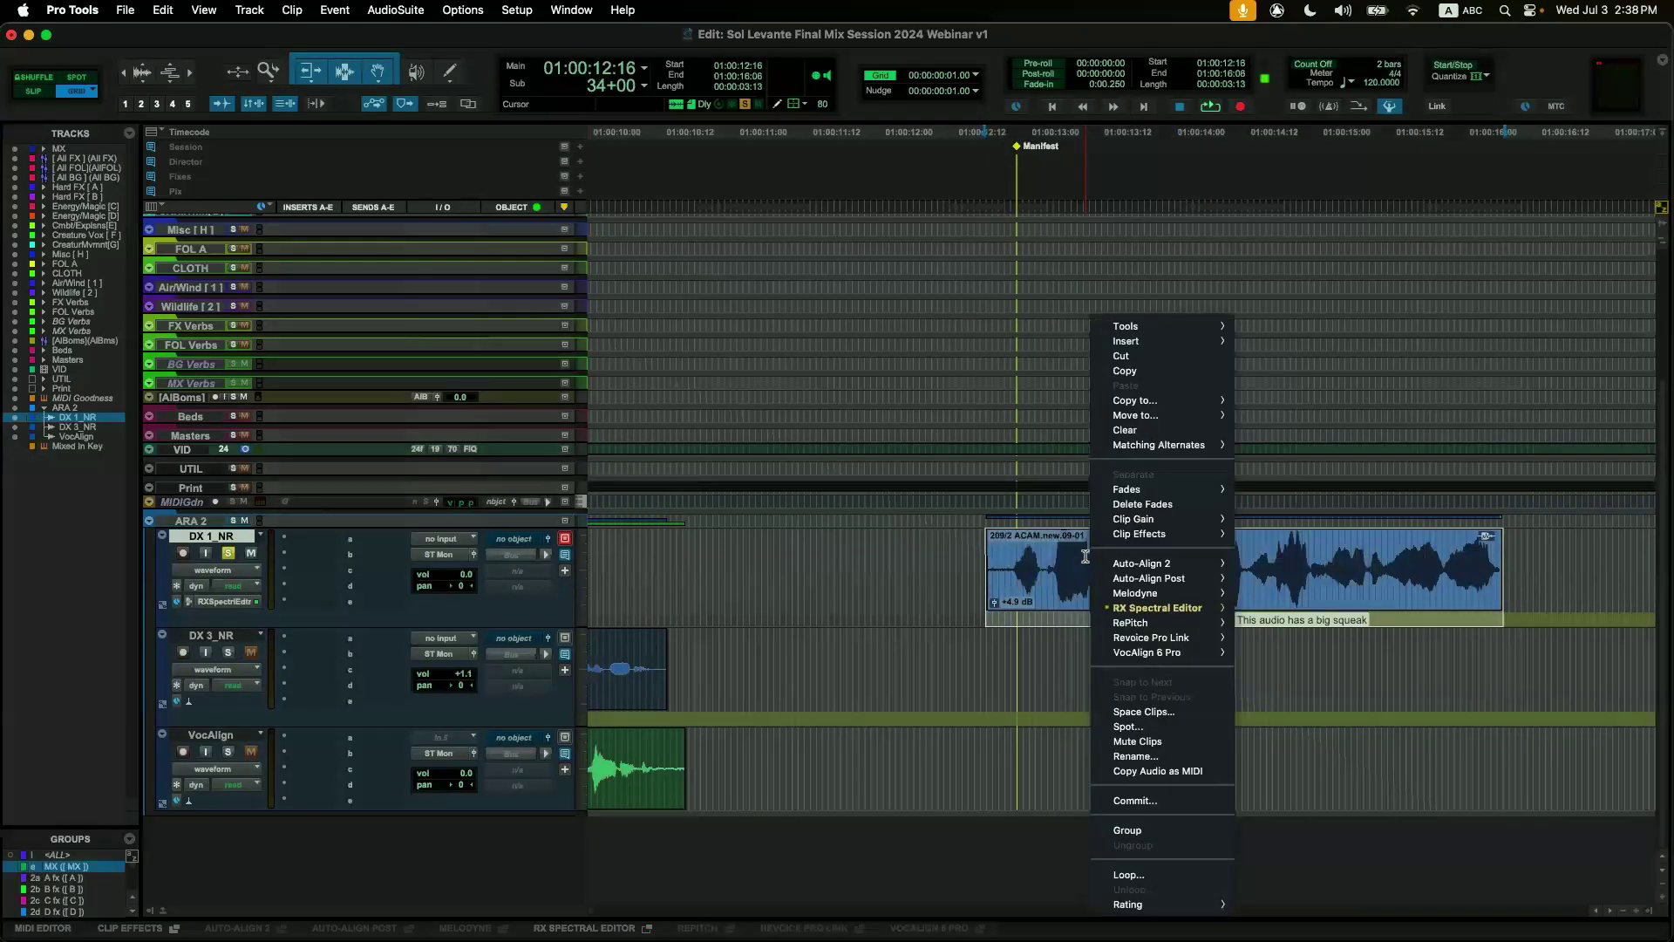
pyautogui.moveTo(1107, 563)
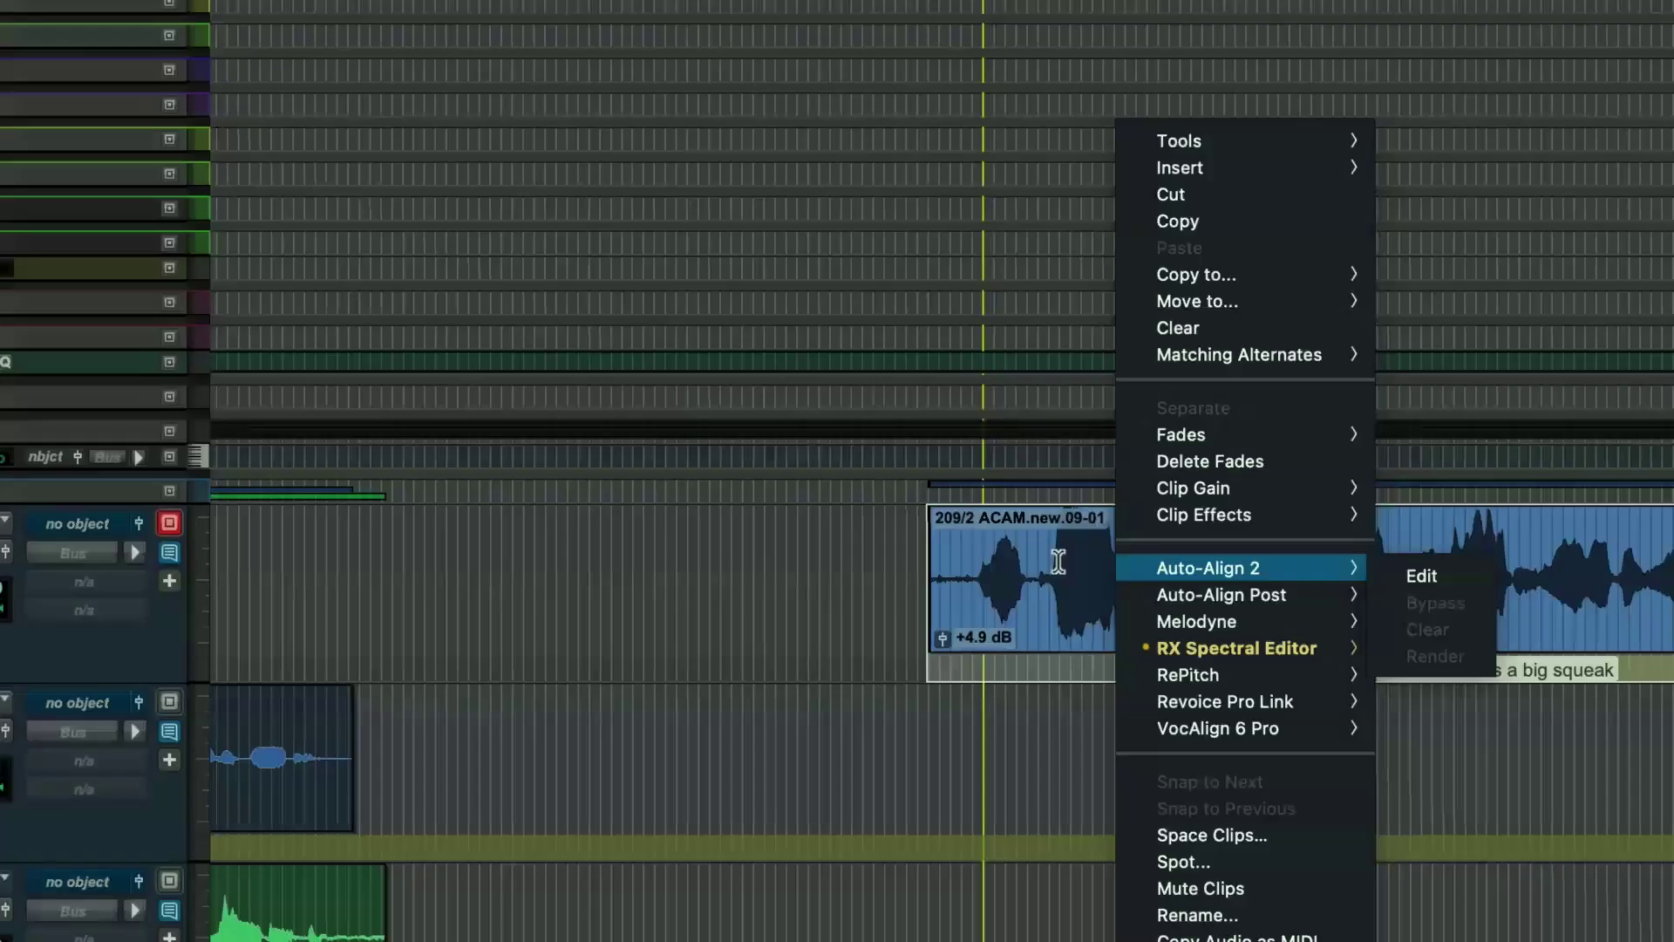
pyautogui.click(1058, 561)
pyautogui.hscroll(4, 1058, 562)
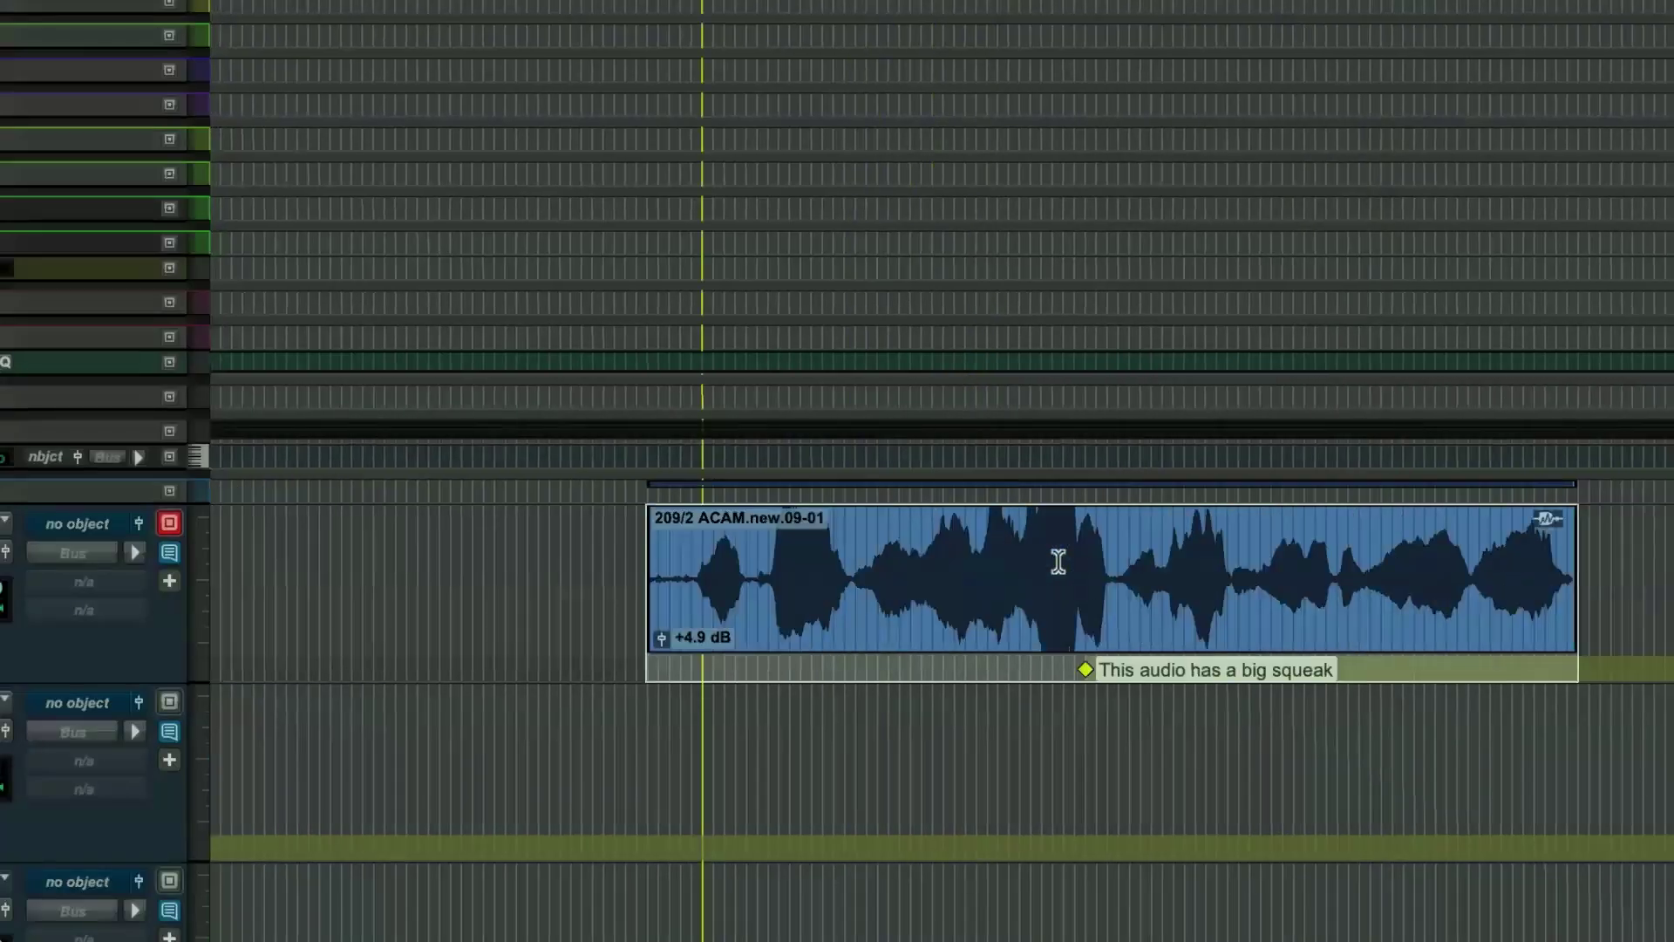
pyautogui.rightClick(1058, 561)
pyautogui.moveTo(1107, 559)
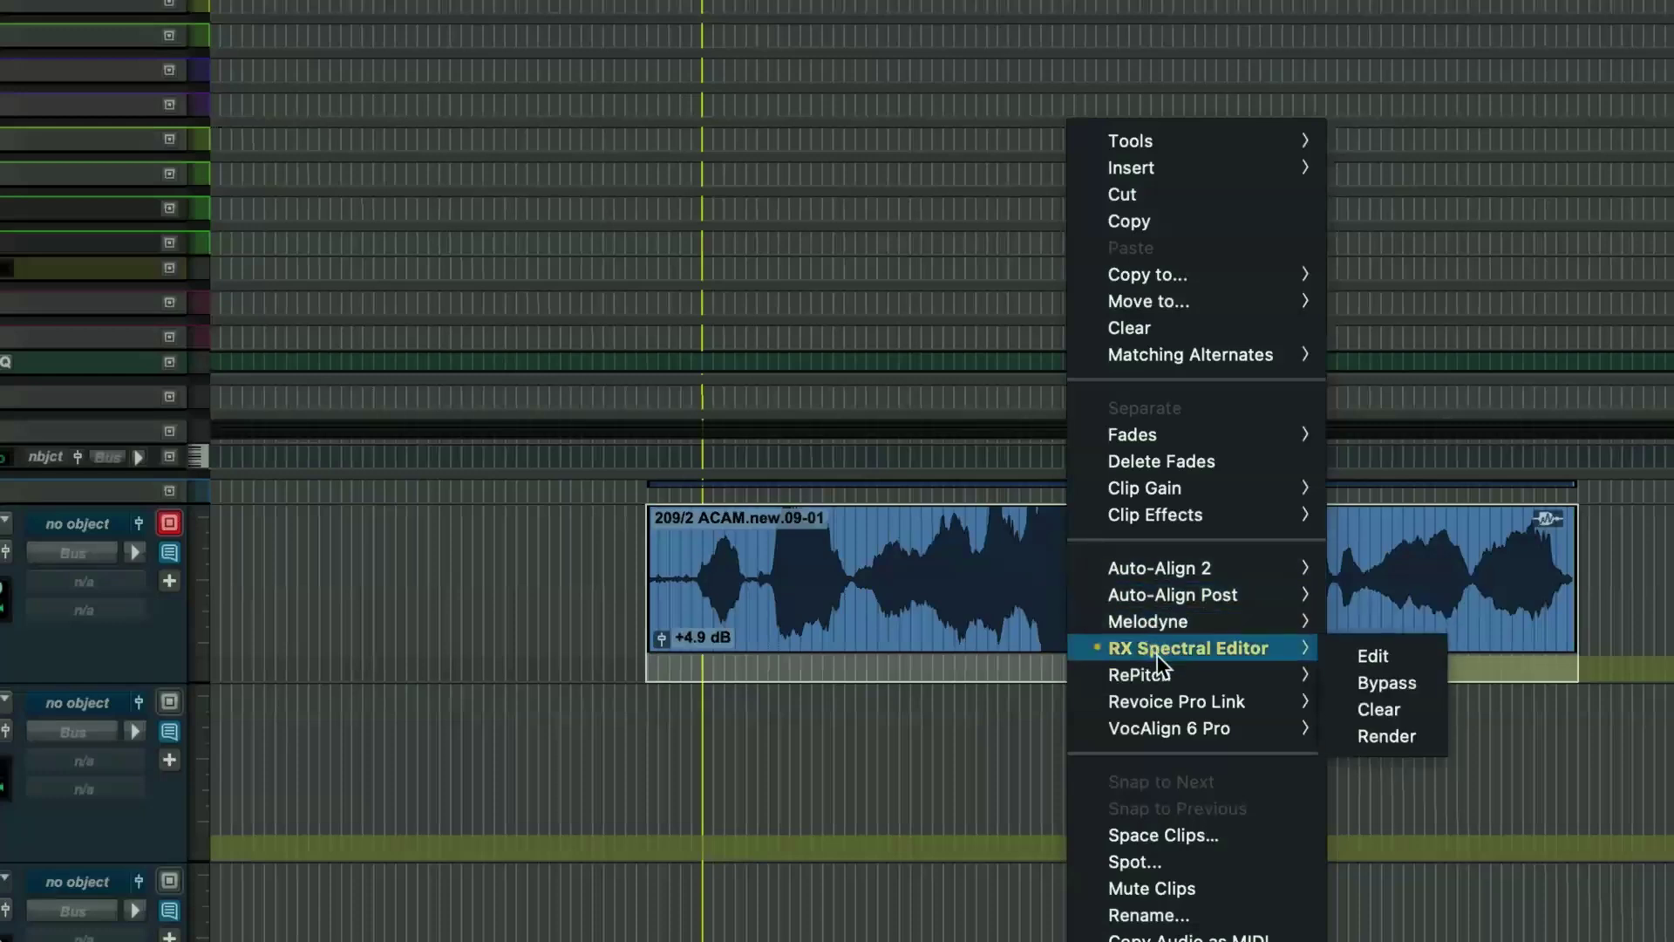
pyautogui.moveTo(1159, 671)
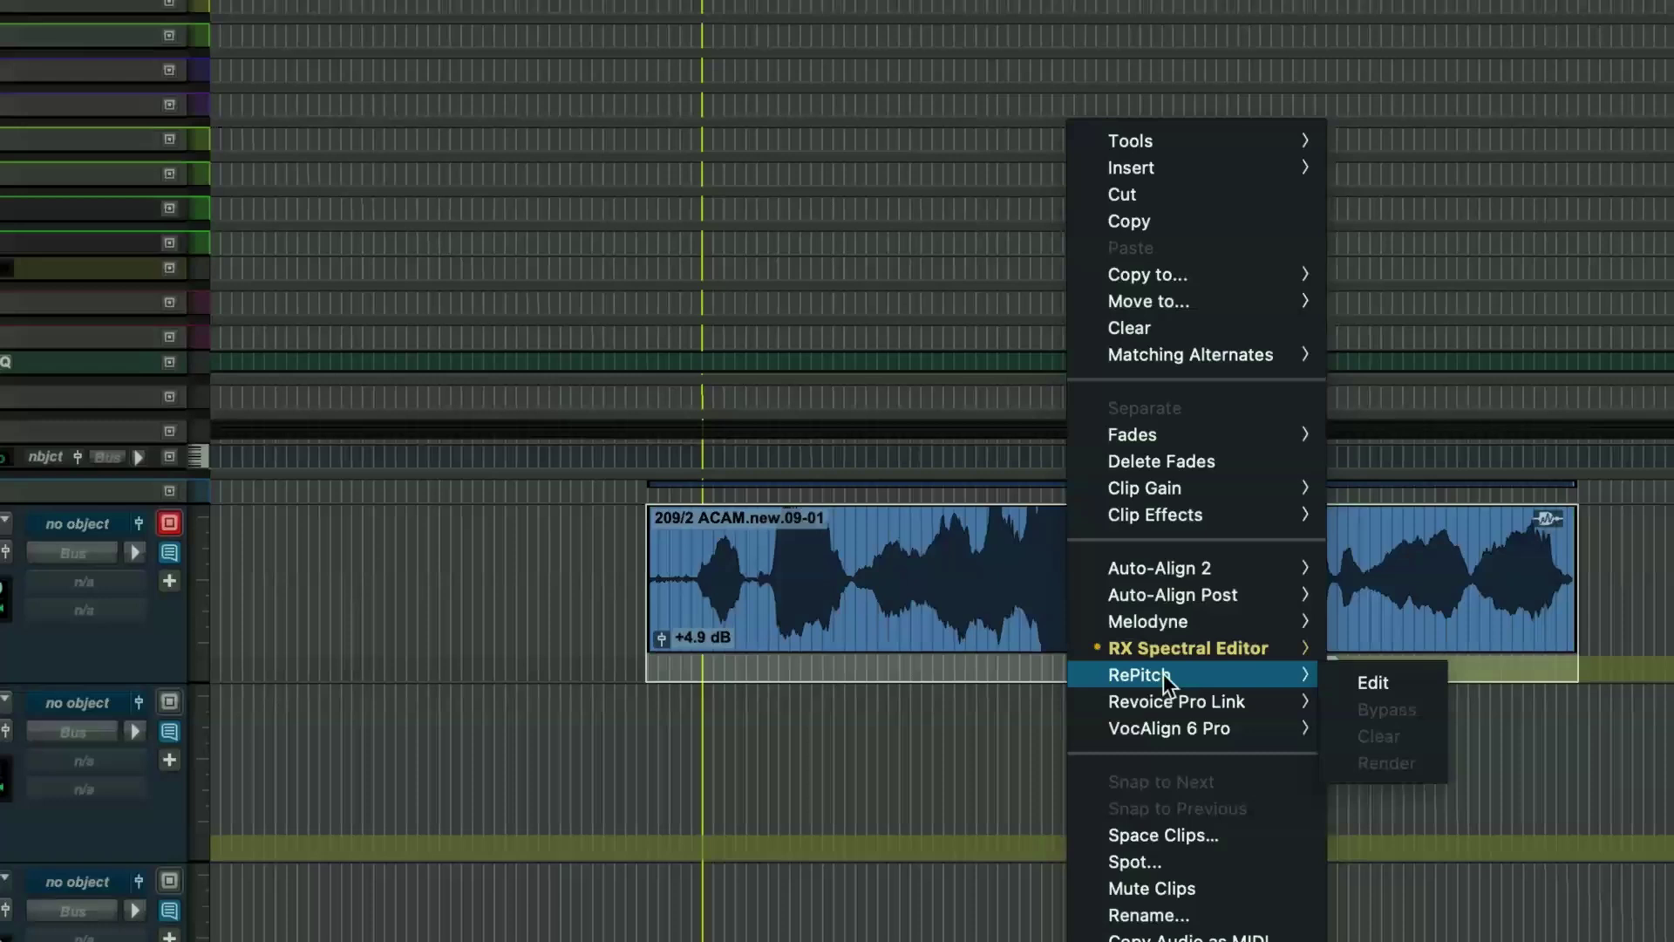
pyautogui.press('Escape')
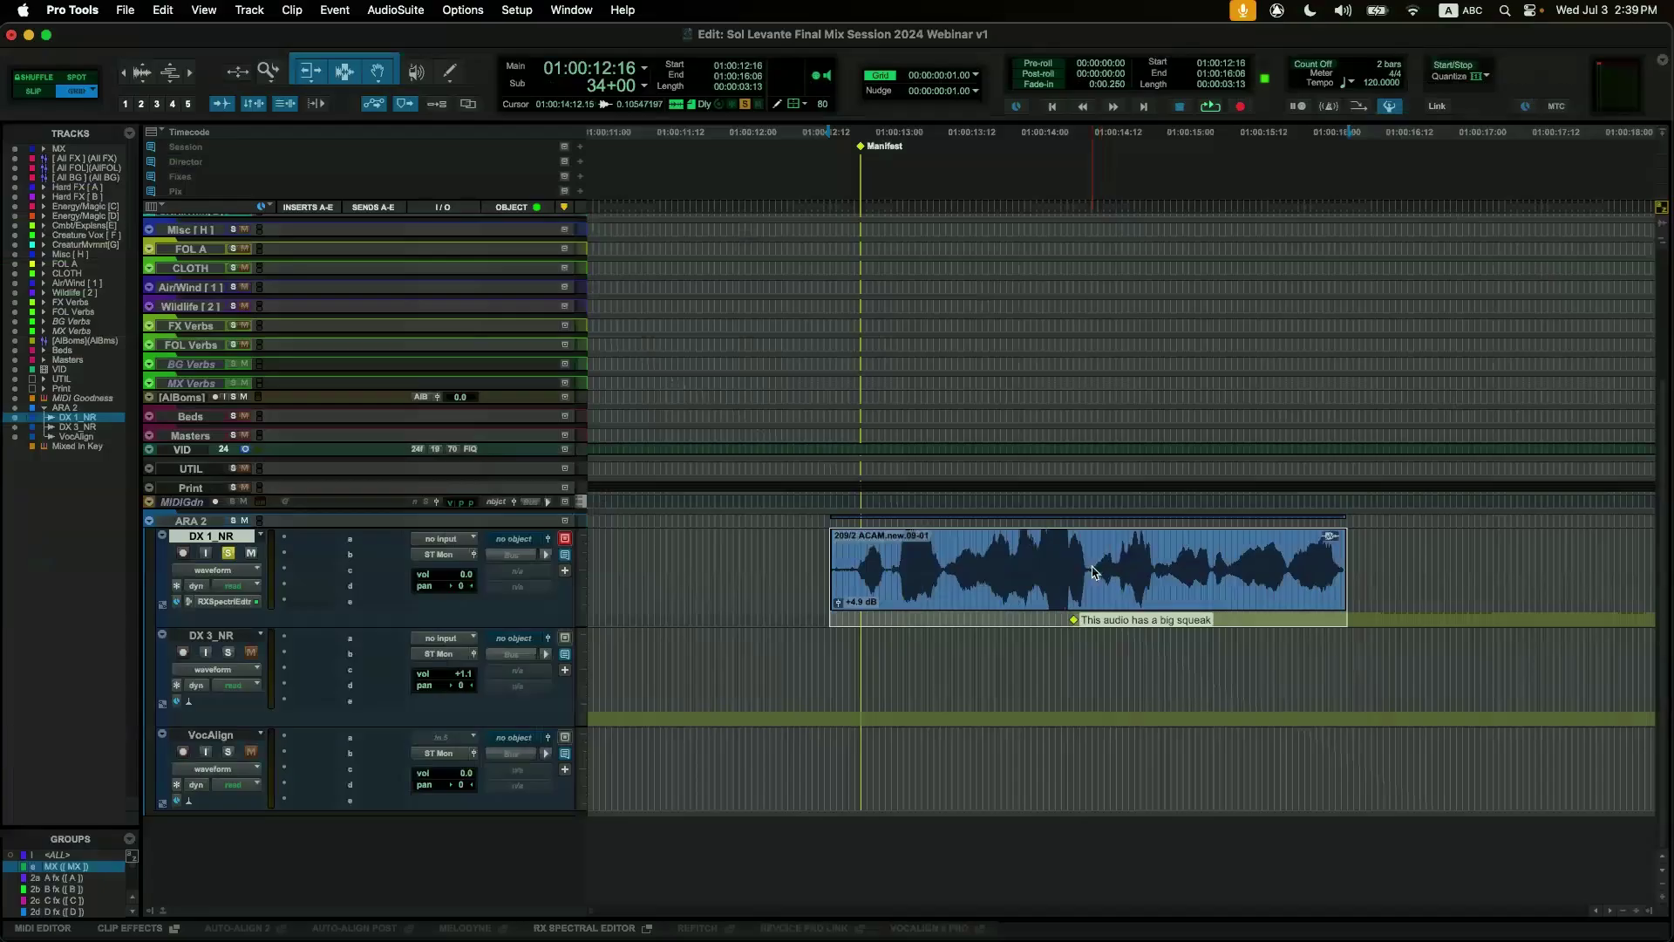
pyautogui.rightClick(1121, 580)
pyautogui.moveTo(1157, 611)
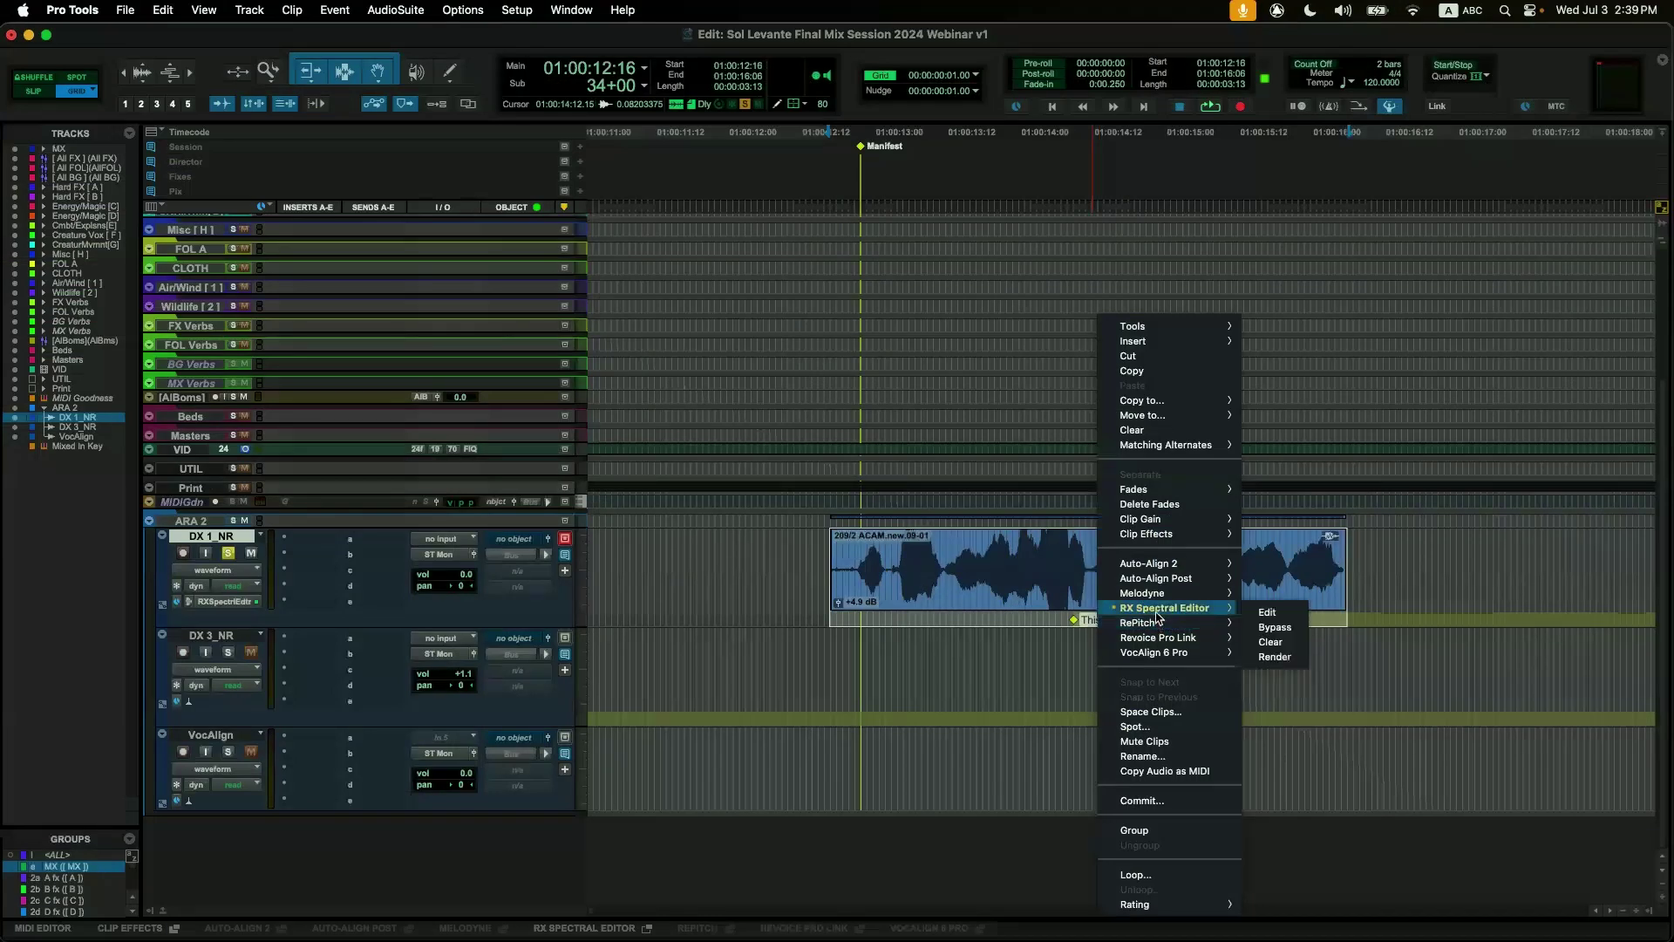
pyautogui.click(825, 660)
# Select the clip on the DX 3_NR track and open it for editing in RePitch.
pyautogui.hscroll(-10, 826, 660)
pyautogui.click(826, 660)
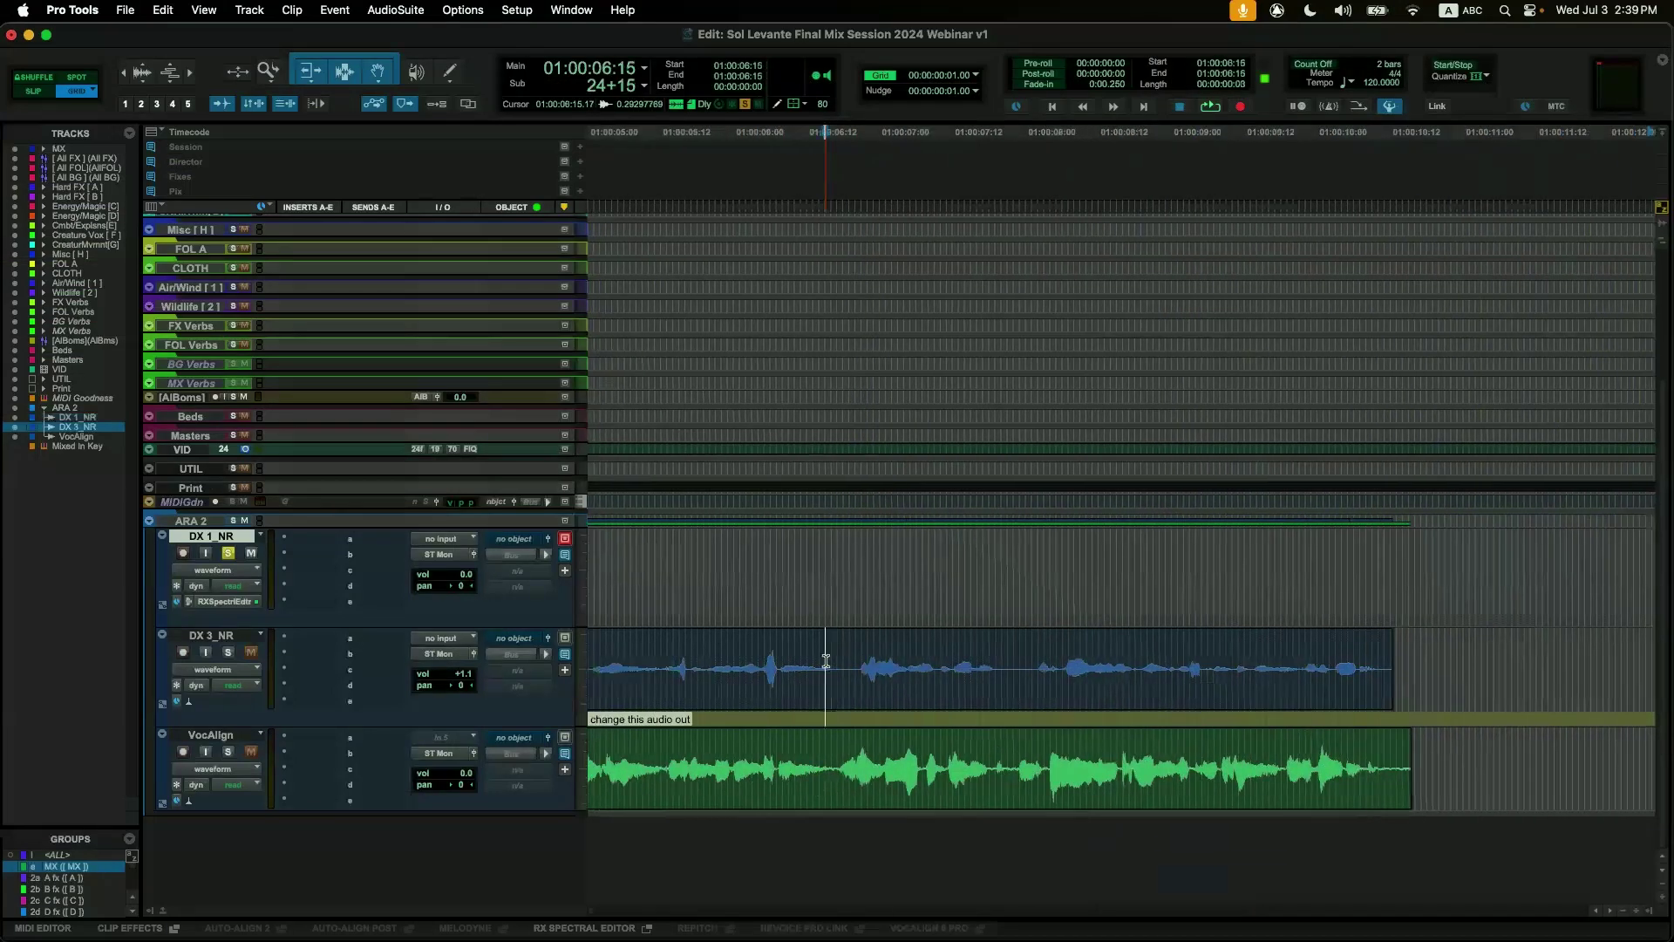
pyautogui.rightClick(826, 660)
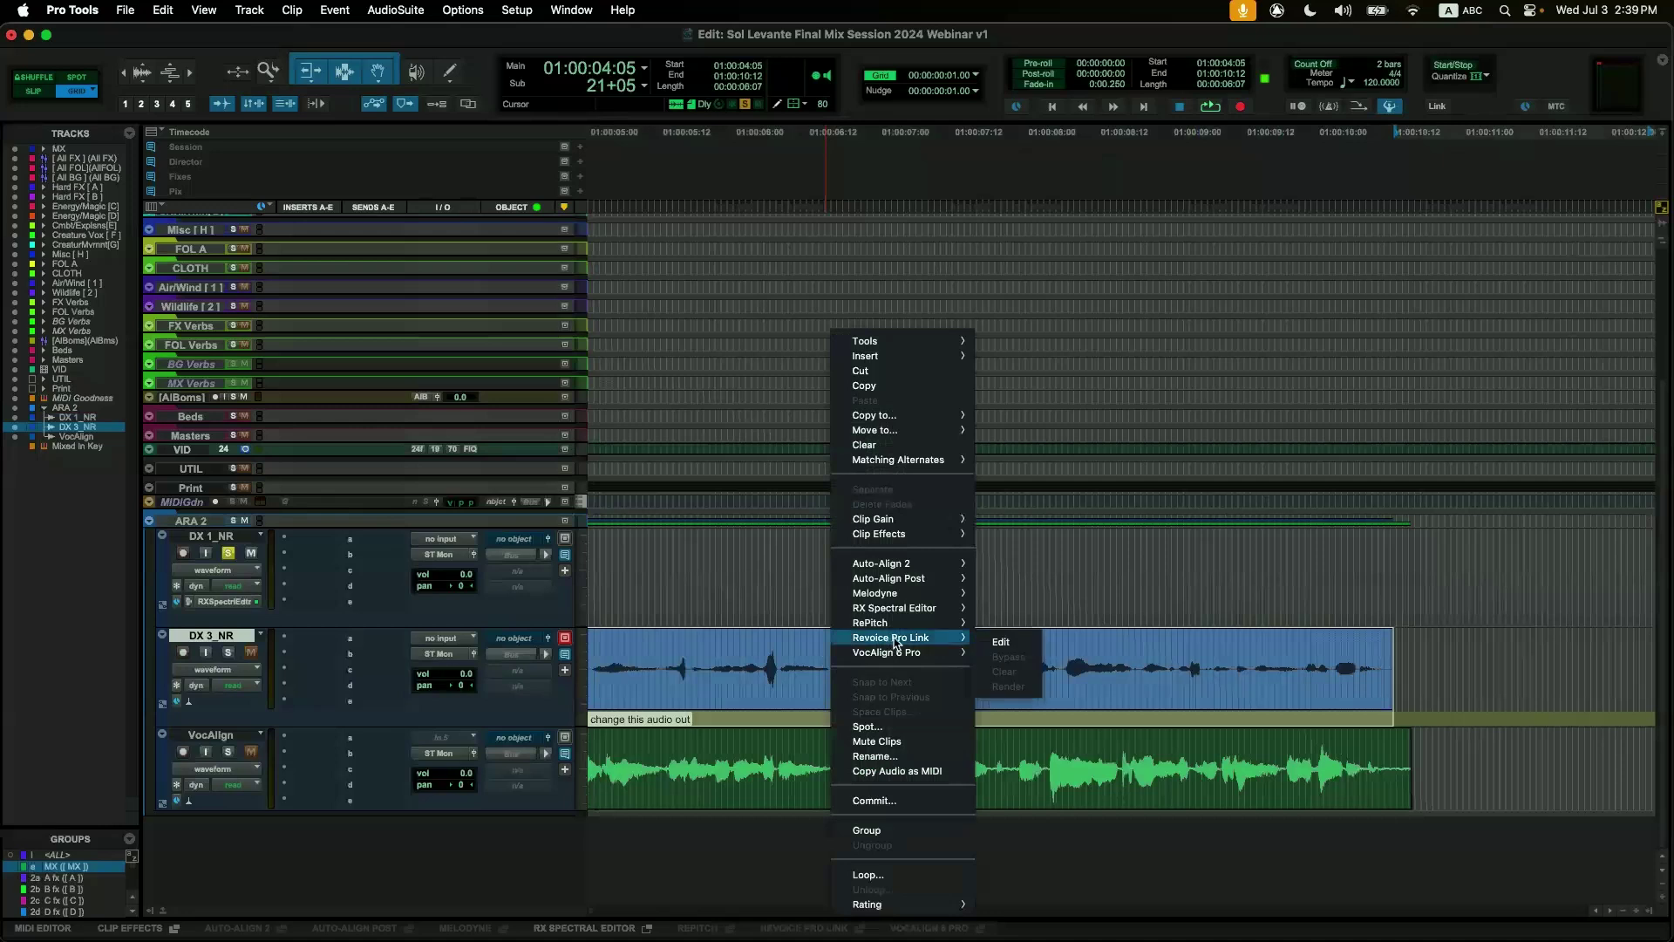
pyautogui.moveTo(893, 630)
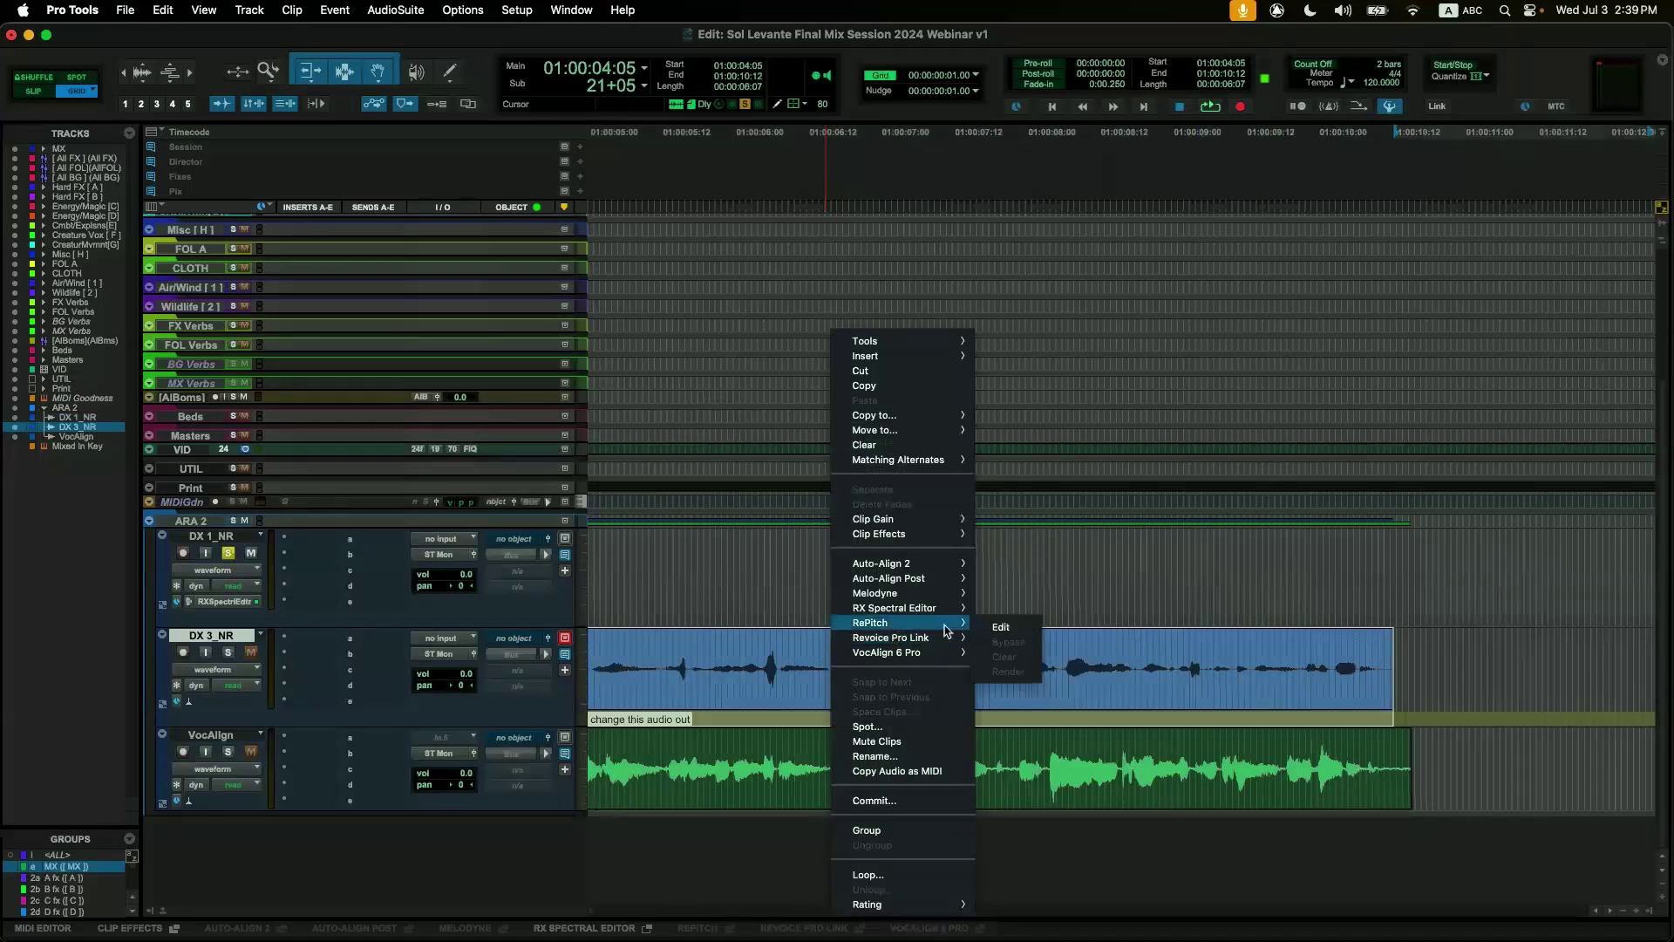
pyautogui.click(994, 627)
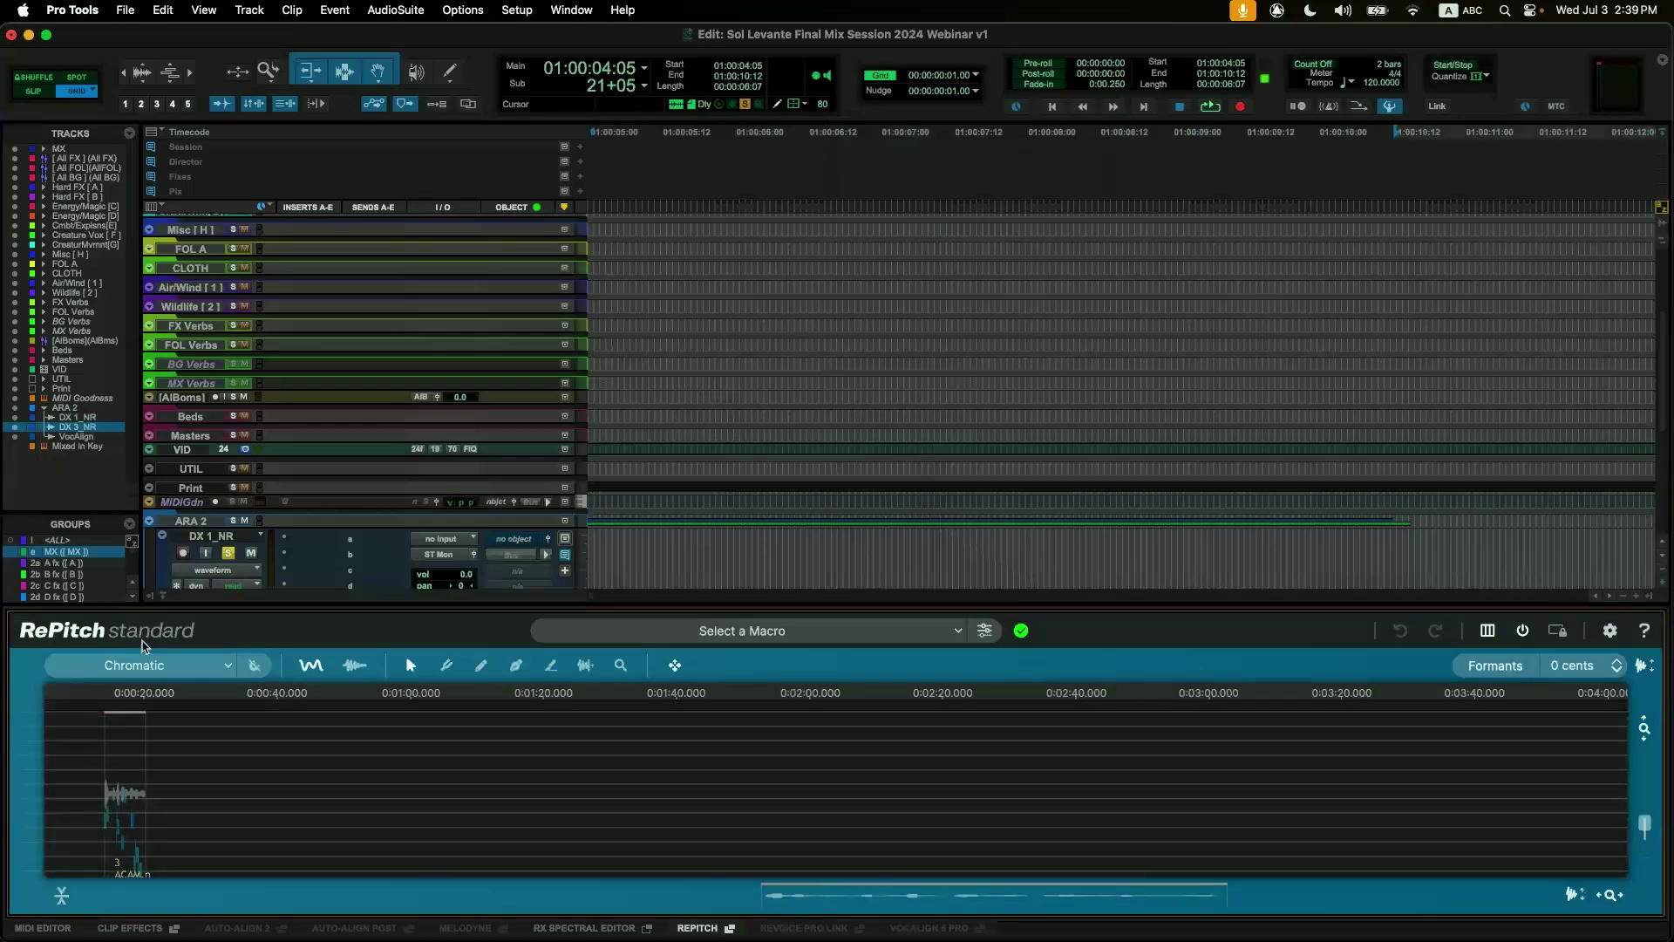
# Return to the 209/2 ACAM.new.09-01 clip on DX 1_NR, select it and show it in RX Spectral Editor.
pyautogui.hscroll(15, 834, 514)
pyautogui.hscroll(-3, 835, 514)
pyautogui.scroll(-3, 834, 515)
pyautogui.hscroll(-10, 834, 514)
pyautogui.scroll(-2, 834, 514)
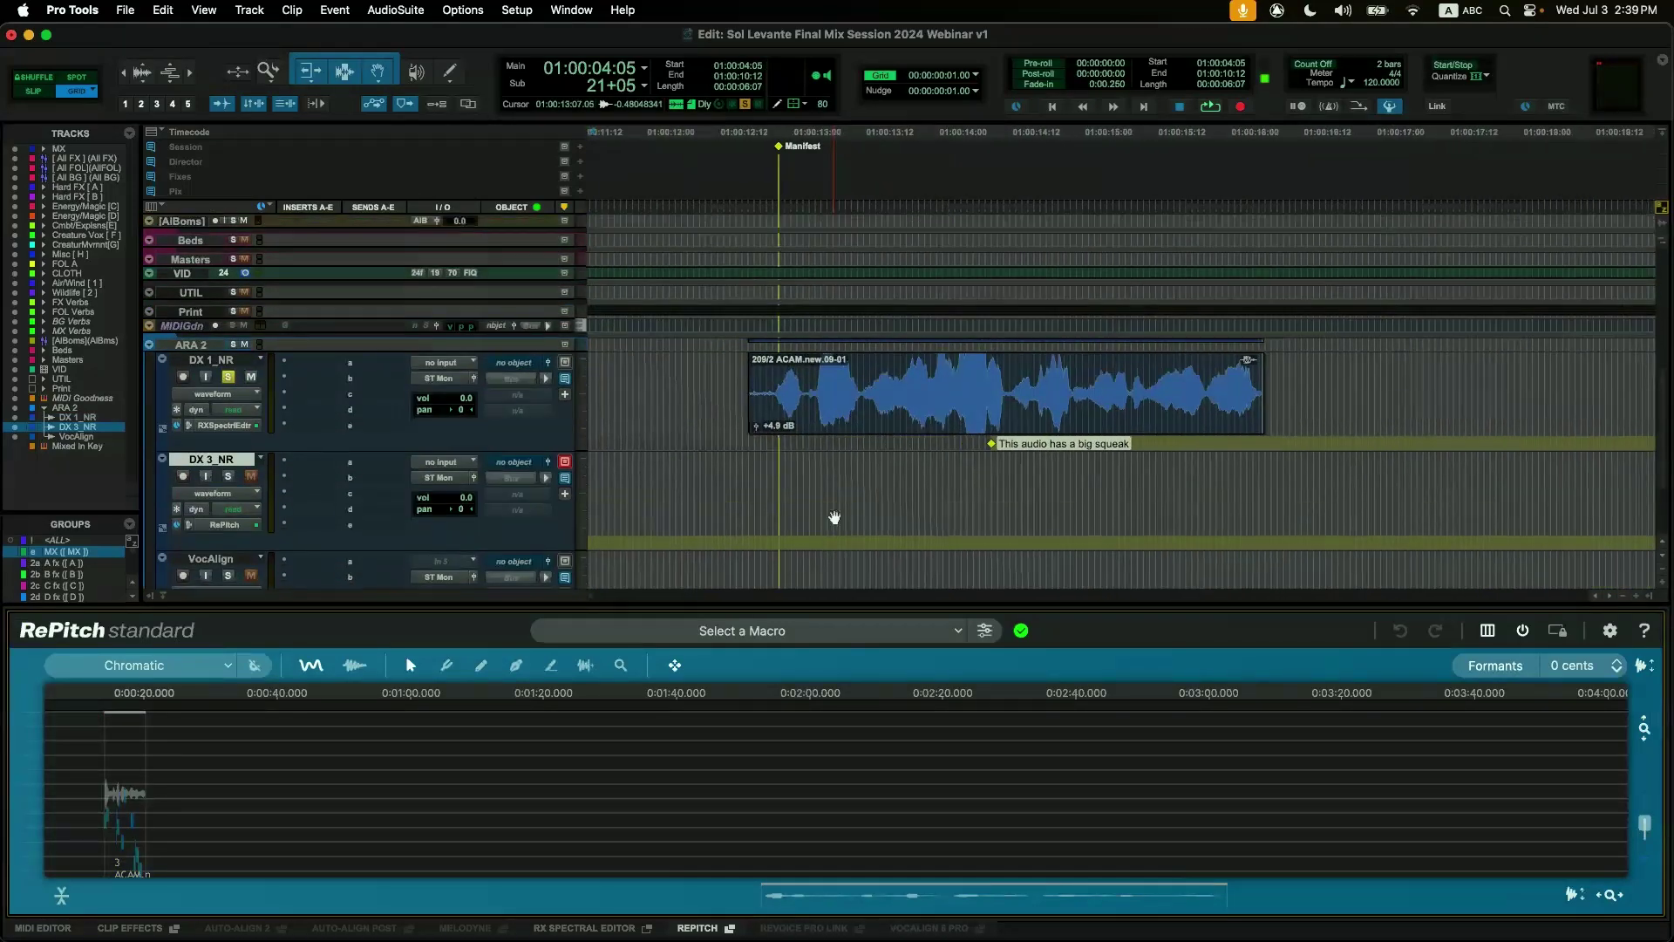
pyautogui.doubleClick(844, 392)
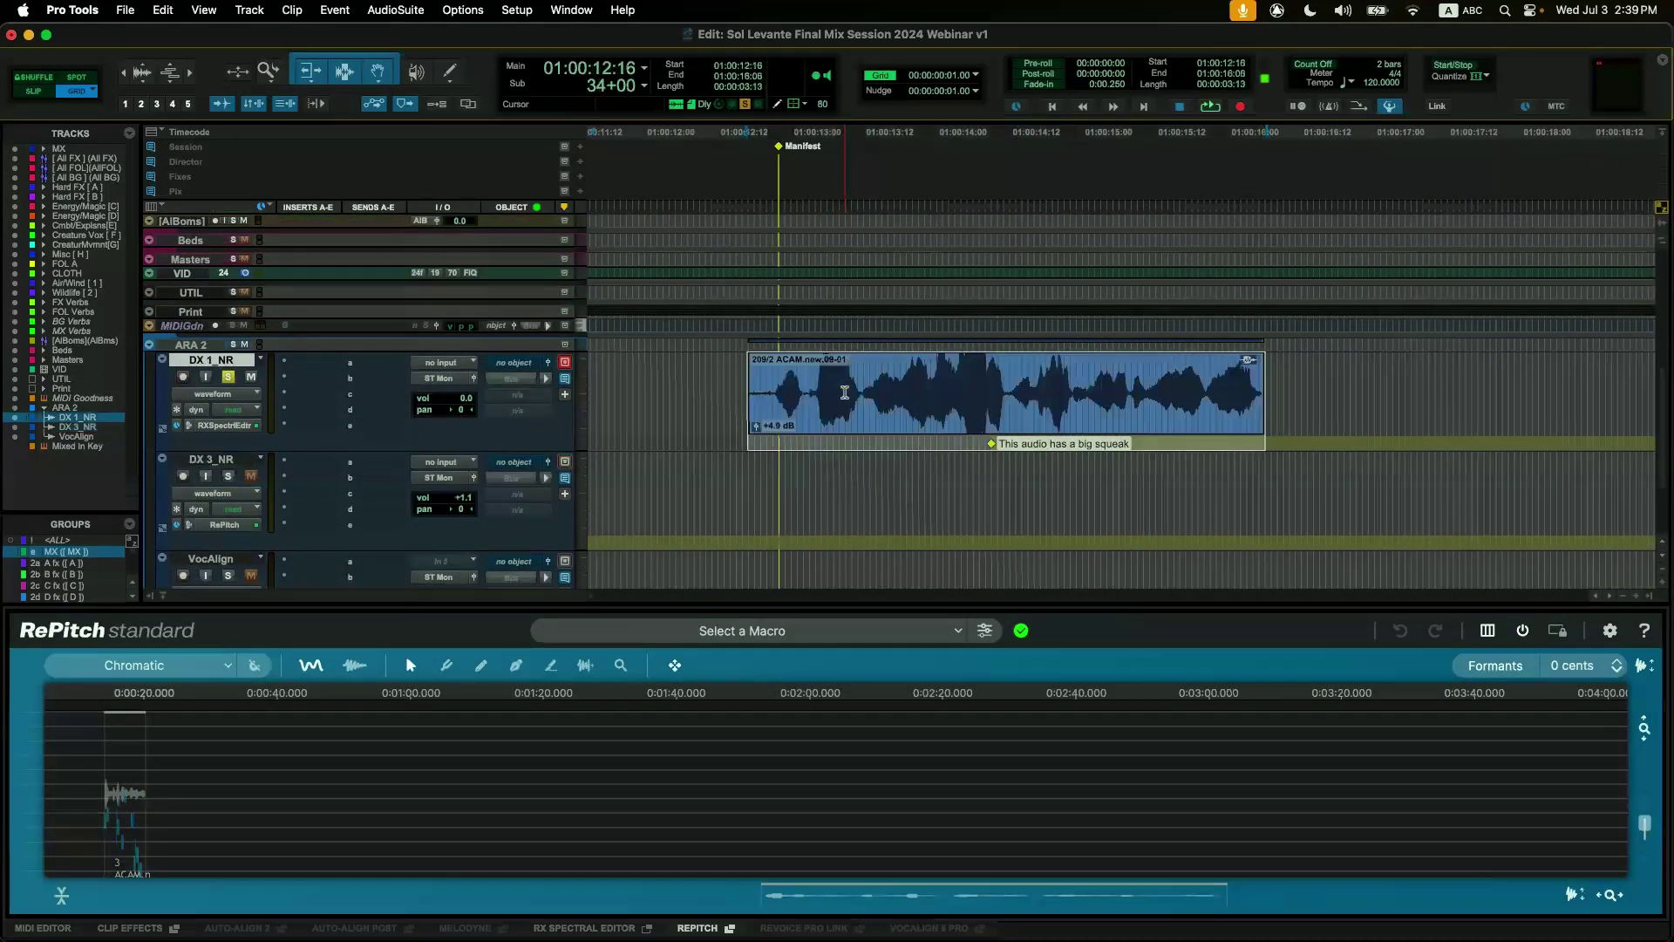
pyautogui.rightClick(844, 392)
pyautogui.moveTo(878, 446)
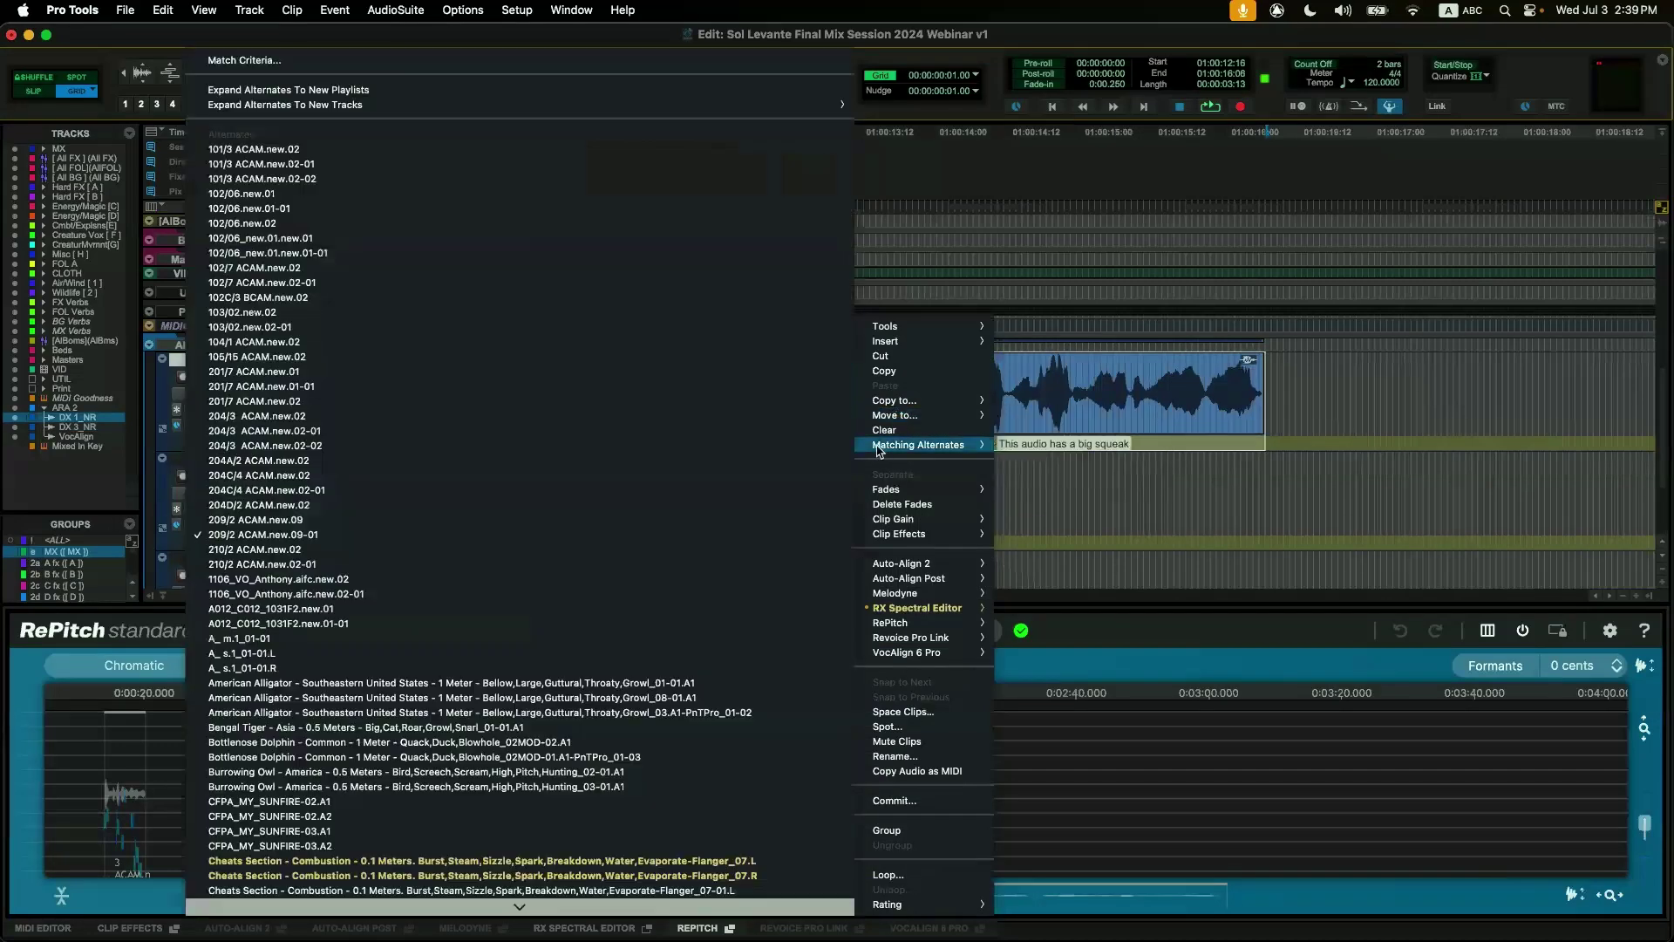
pyautogui.click(1054, 385)
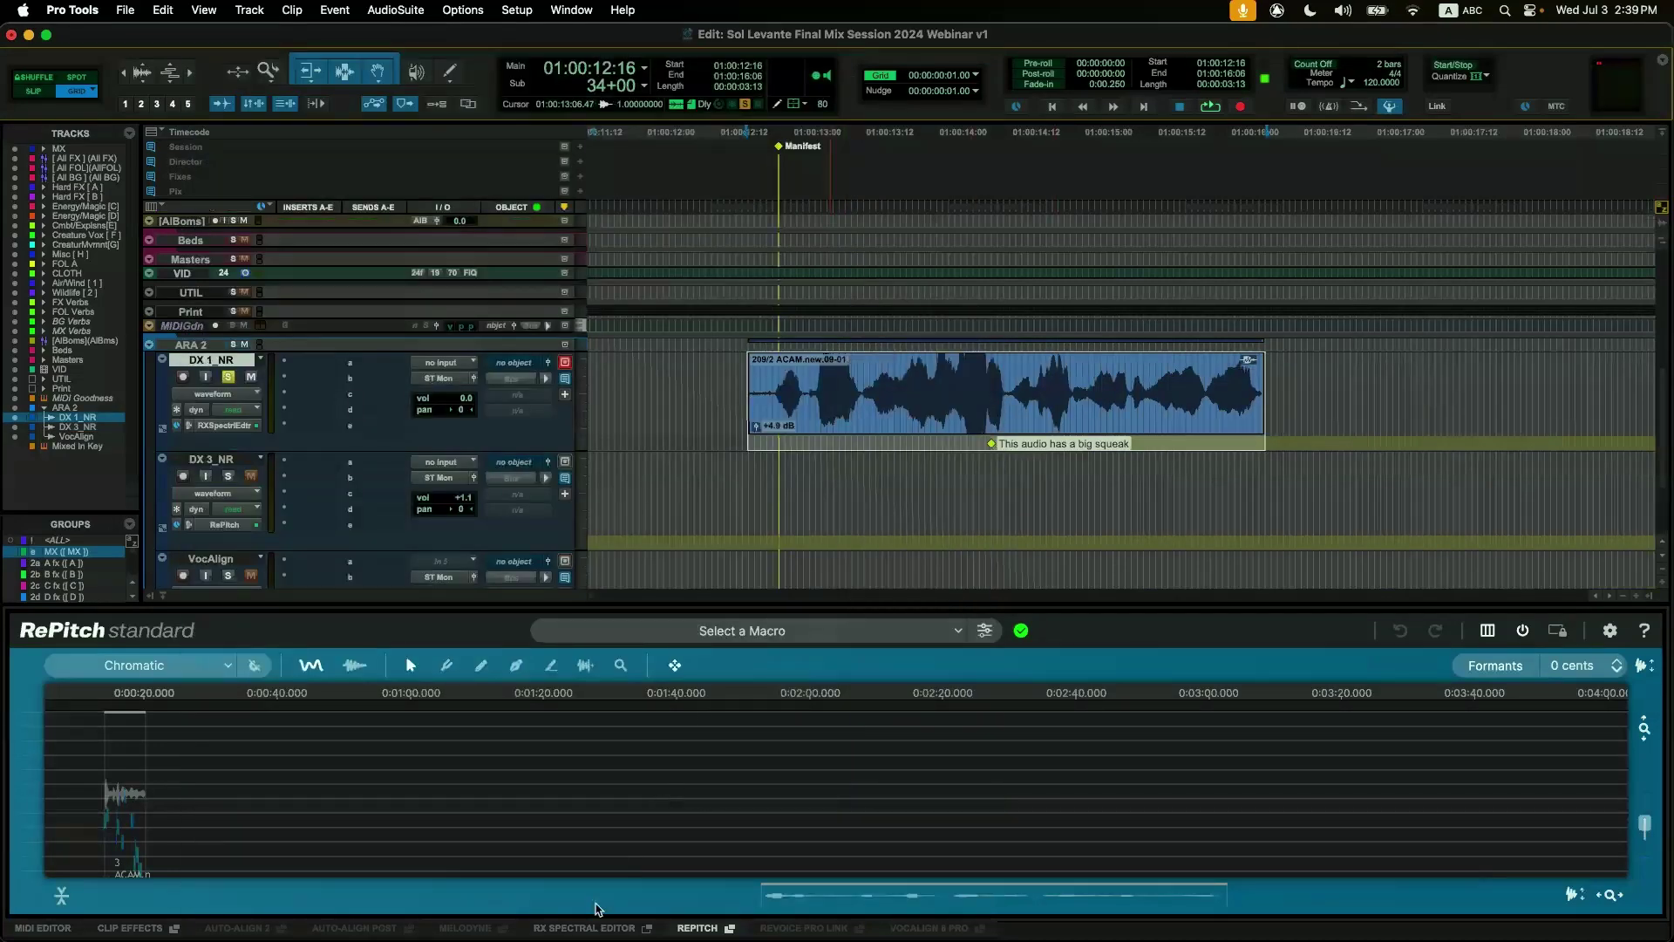
pyautogui.click(593, 928)
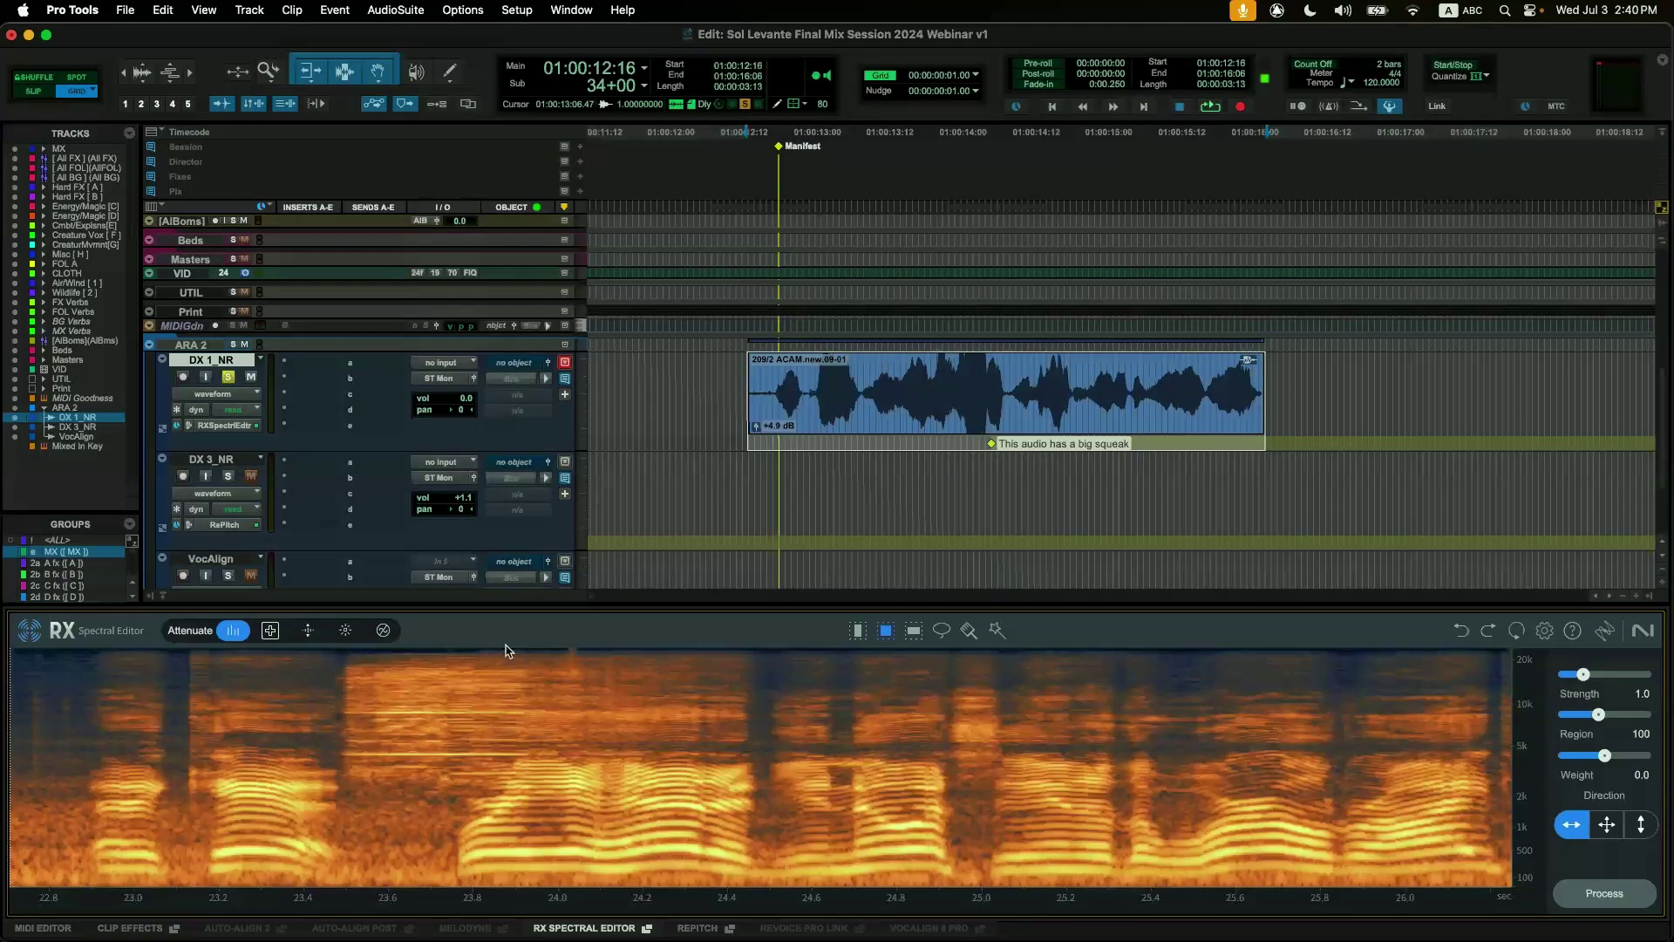
# Hide the docked RX Spectral Editor and adjust the track heights so all tracks fit in the Edit window.
pyautogui.press('super+z')
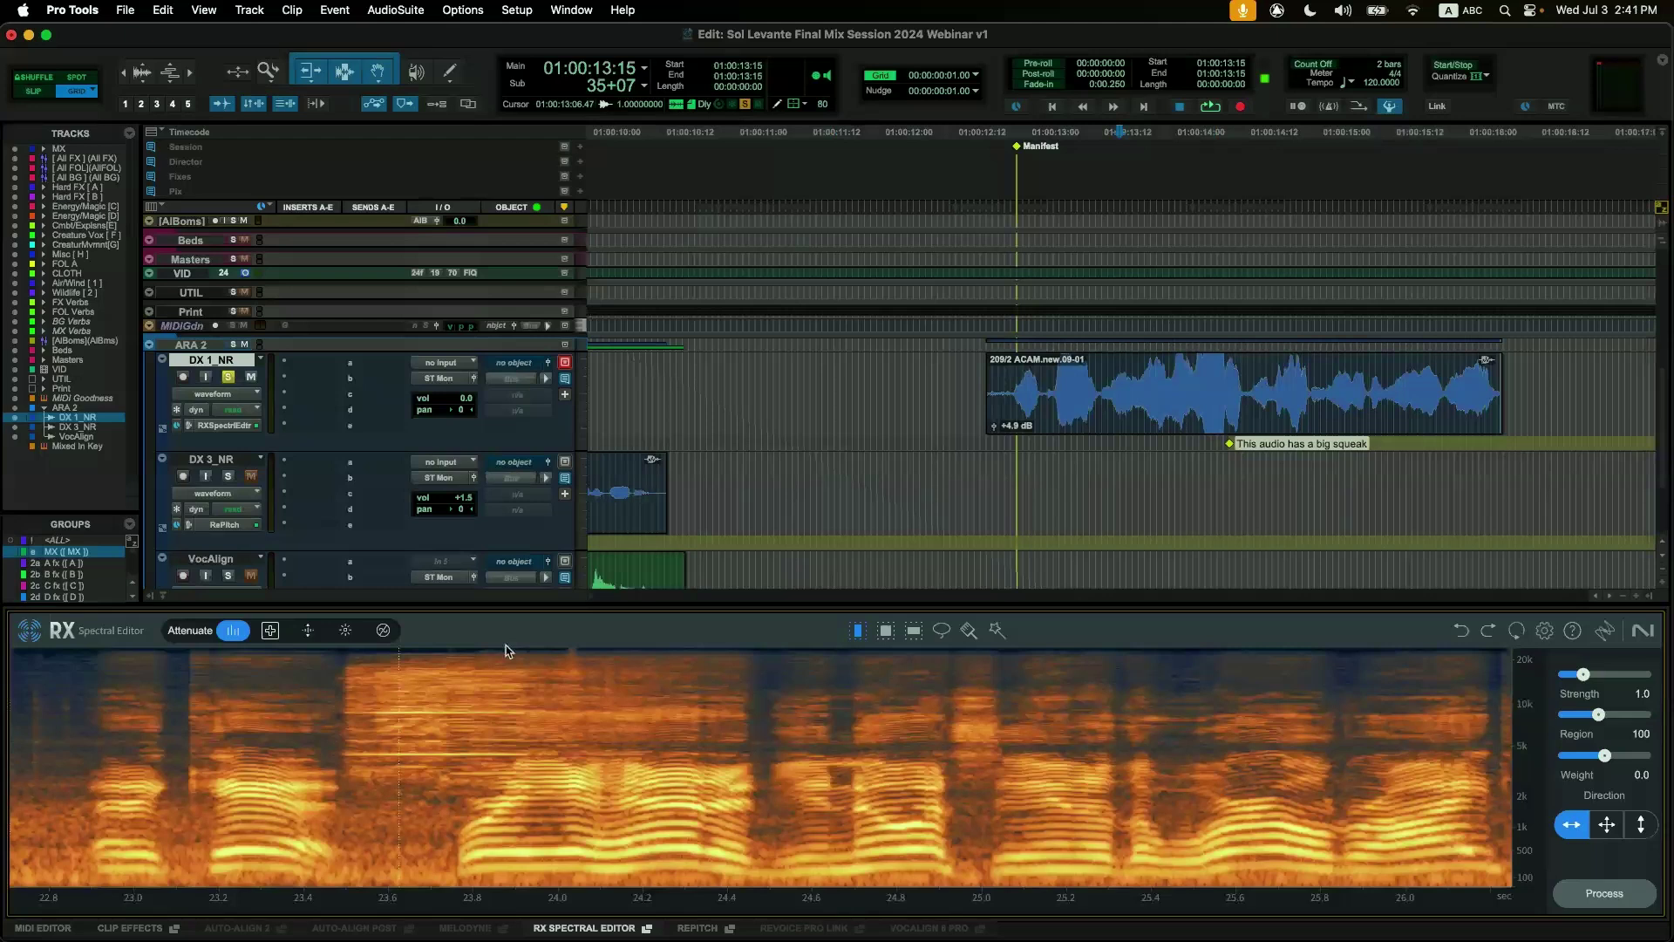
pyautogui.hotkey('ctrl', 'alt', 'Down')
pyautogui.hotkey('ctrl', 'alt', 'Down')
pyautogui.hotkey('ctrl', 'alt', 'Down')
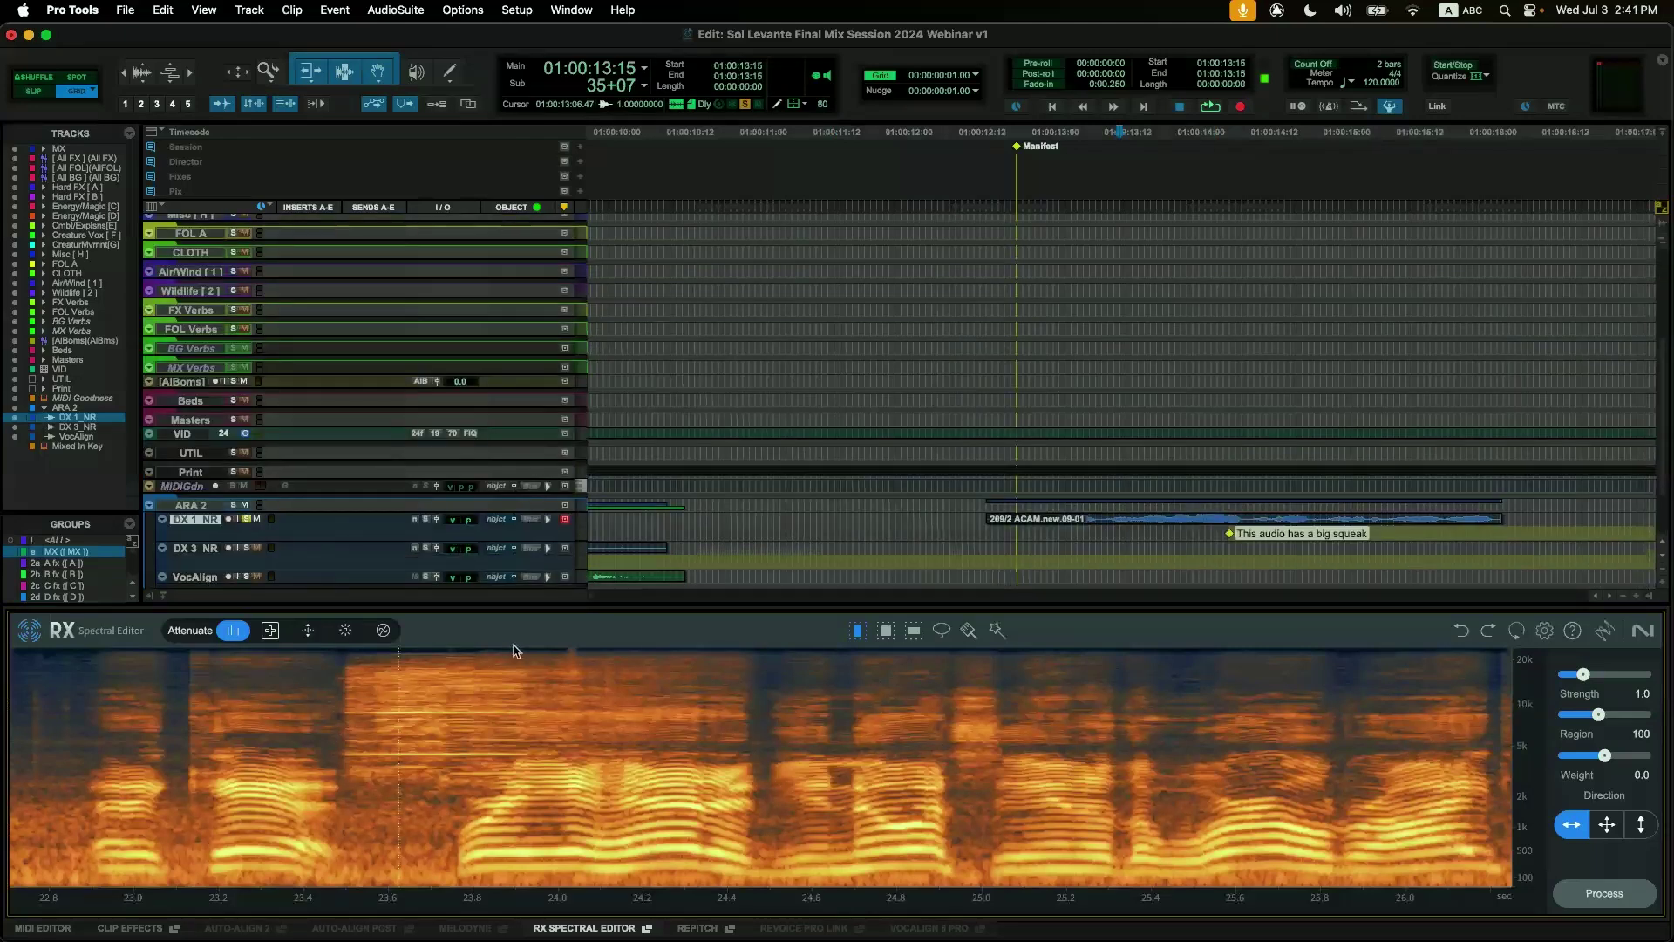
pyautogui.click(598, 929)
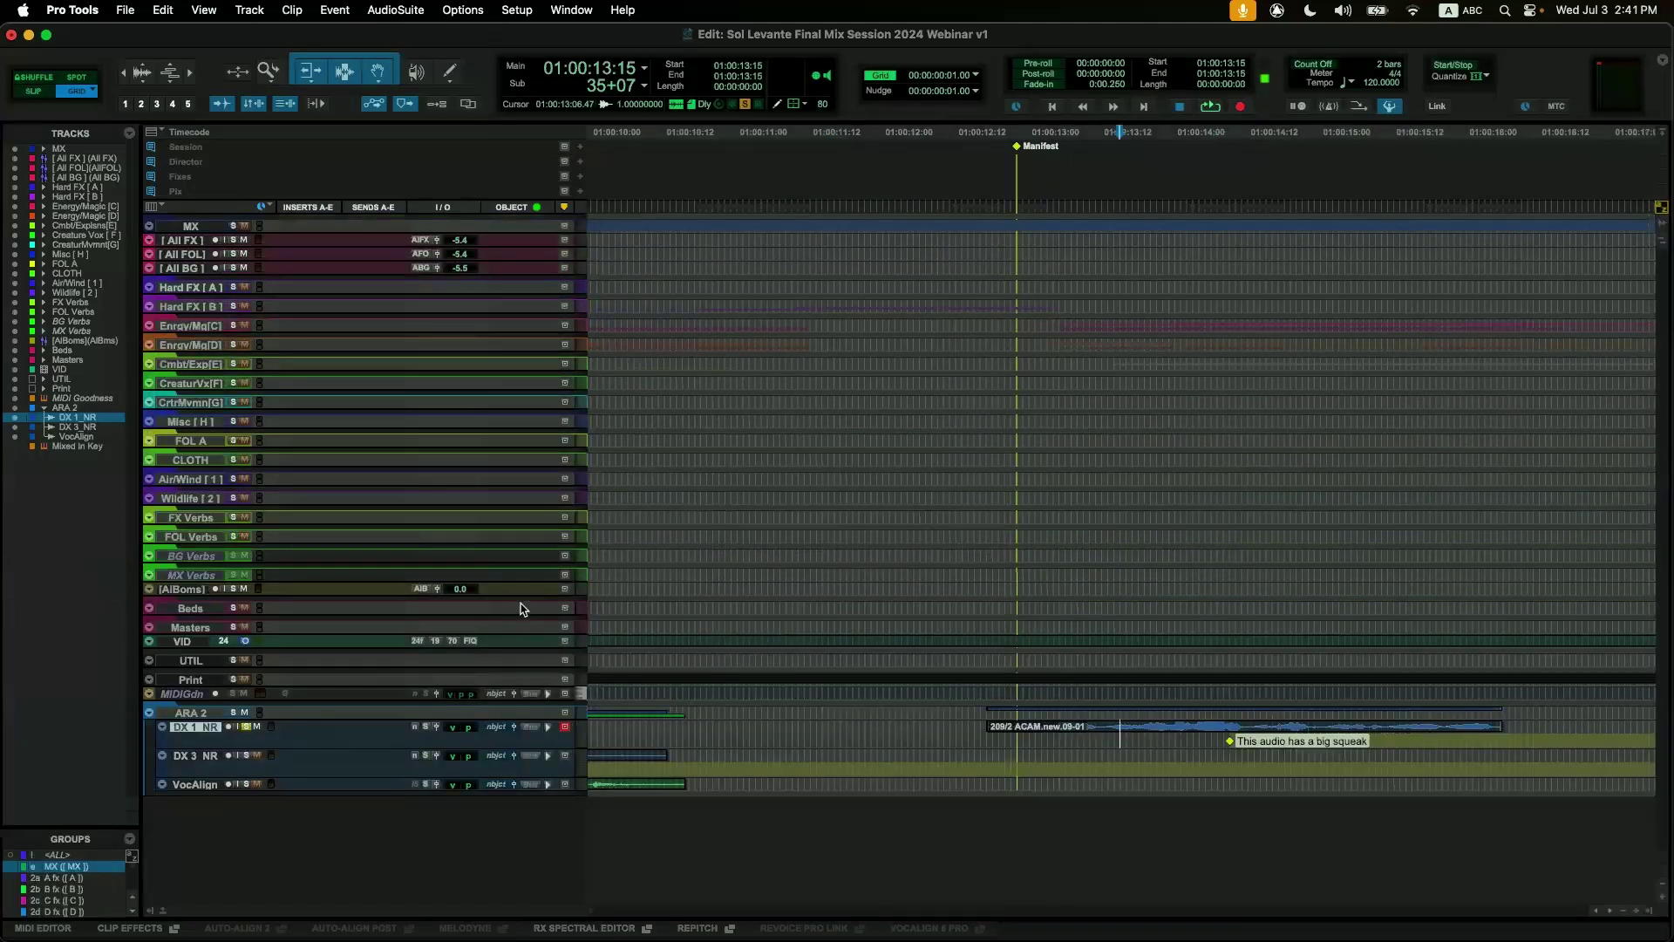
pyautogui.hotkey('ctrl', 'alt', 'Up')
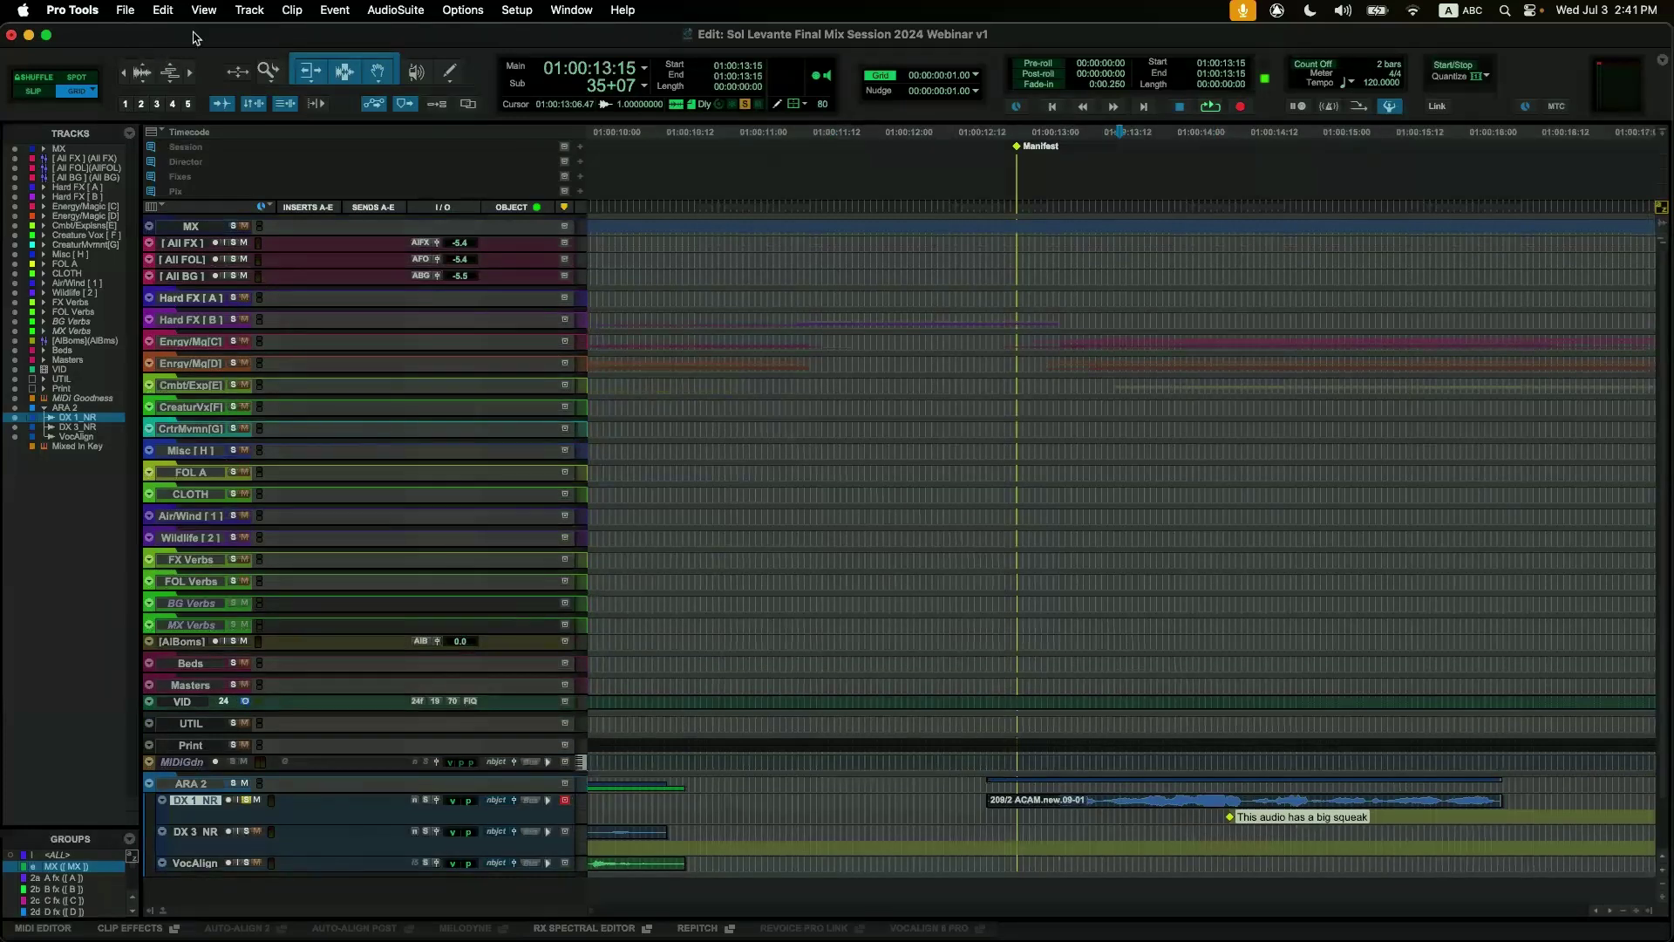
# Open the session data import for the file Sol Levante Final Mix Session KOBA2024 v1.ptx.
pyautogui.hotkey('alt', 'shift', 'i')
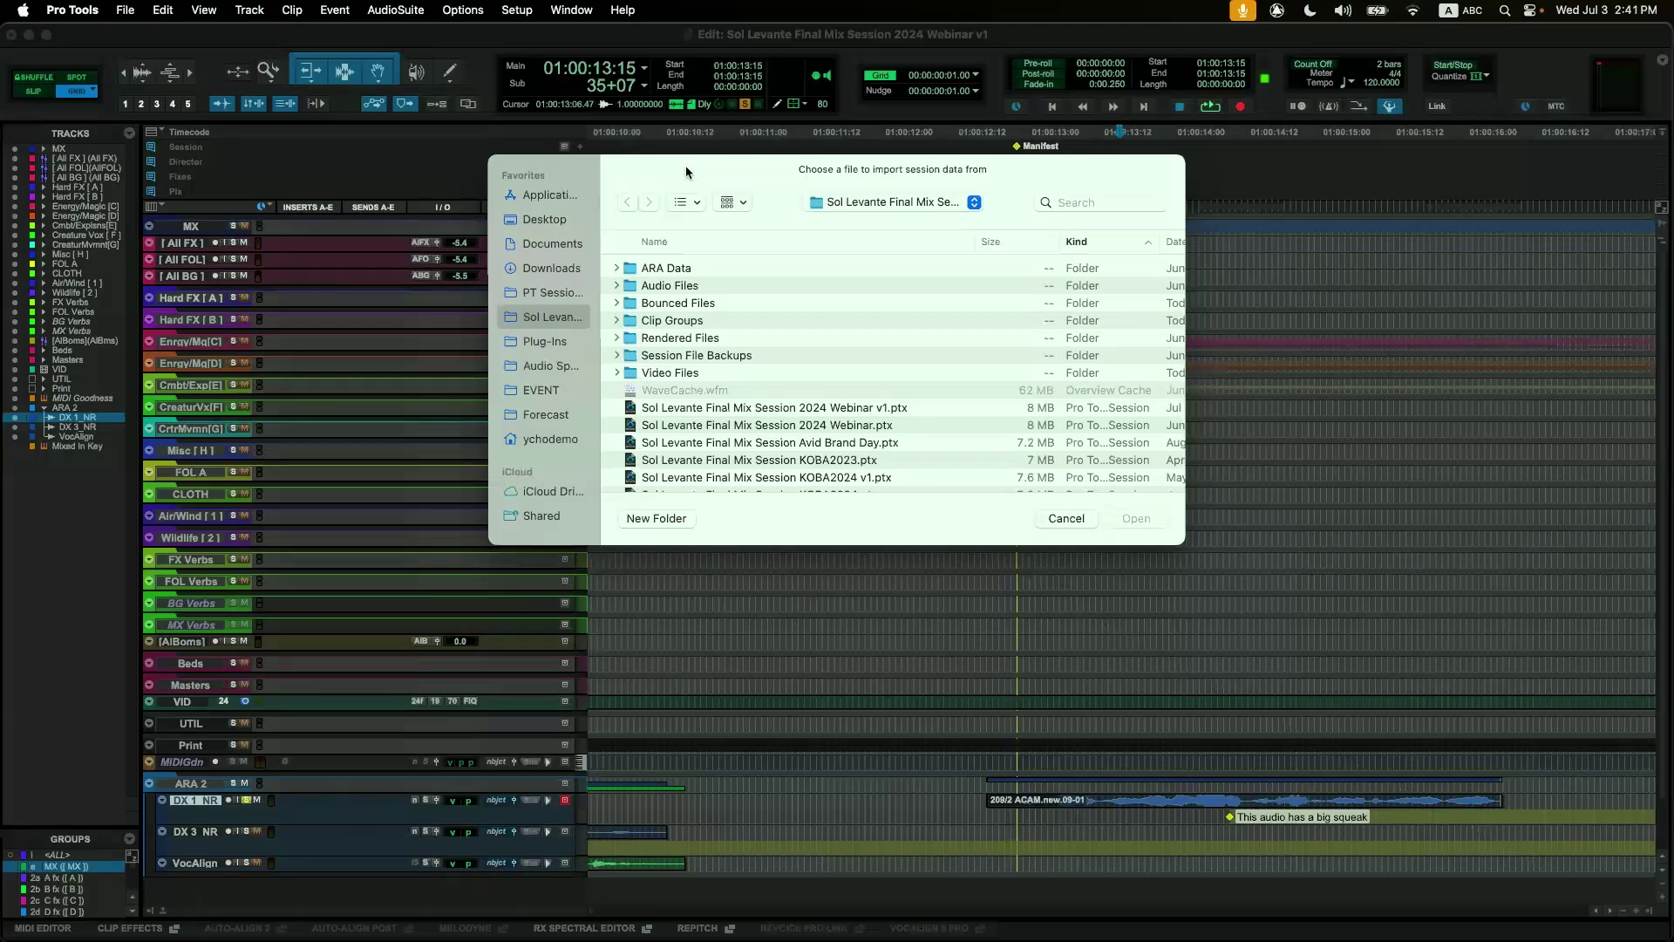
pyautogui.scroll(-4, 867, 403)
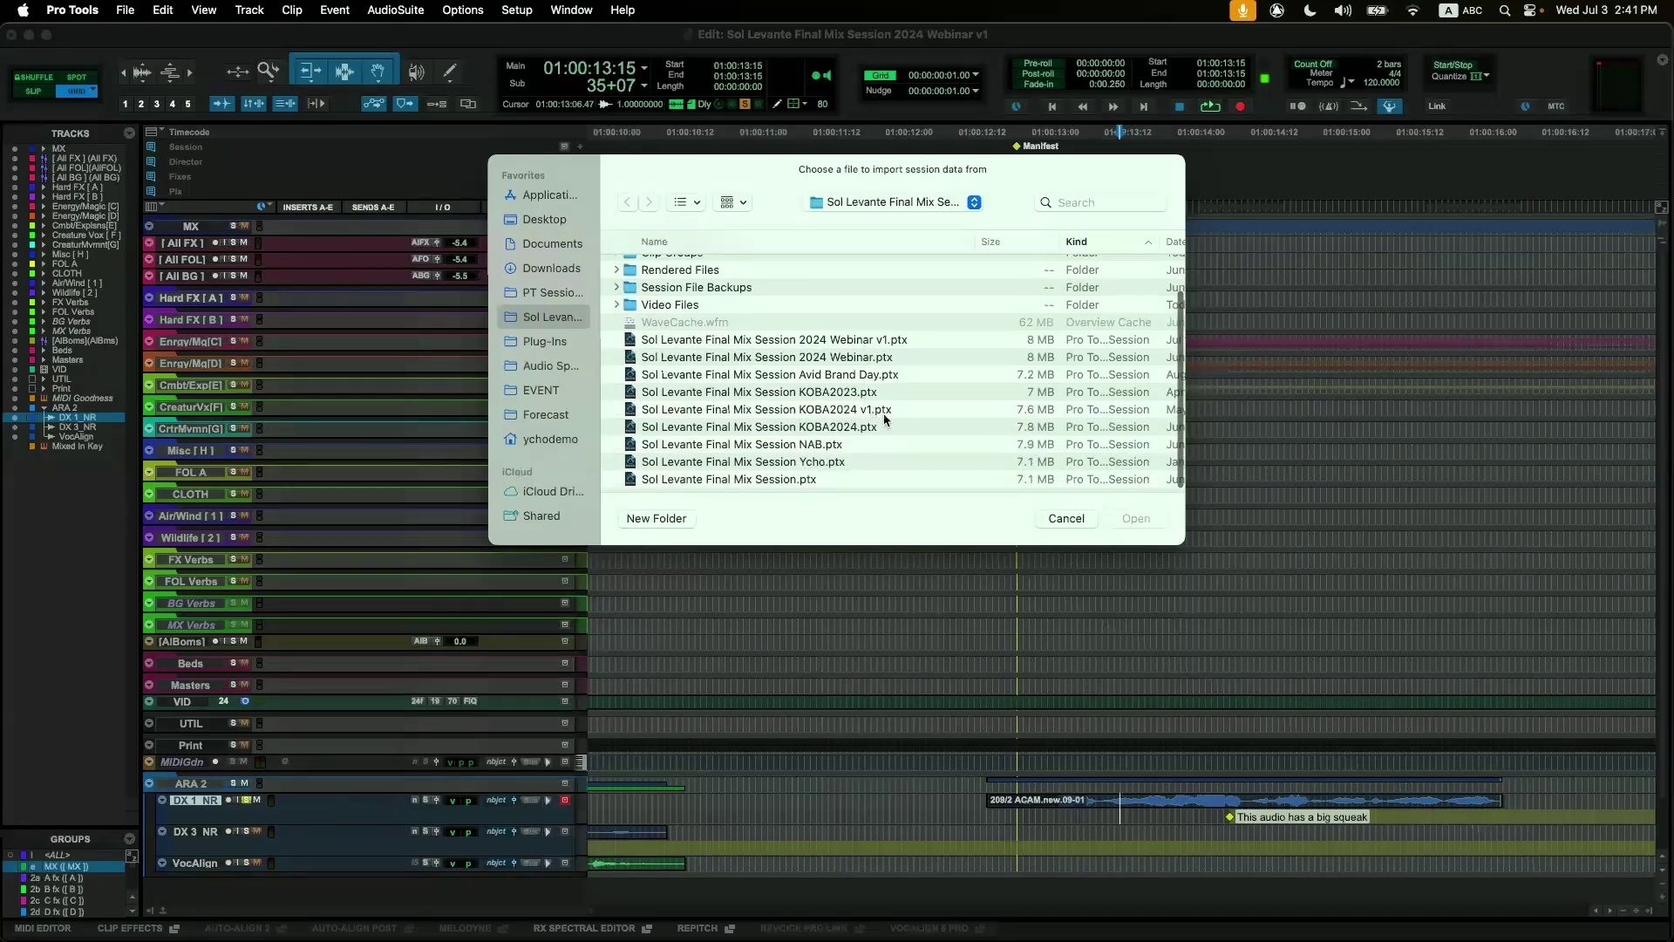
pyautogui.click(885, 410)
pyautogui.click(1133, 518)
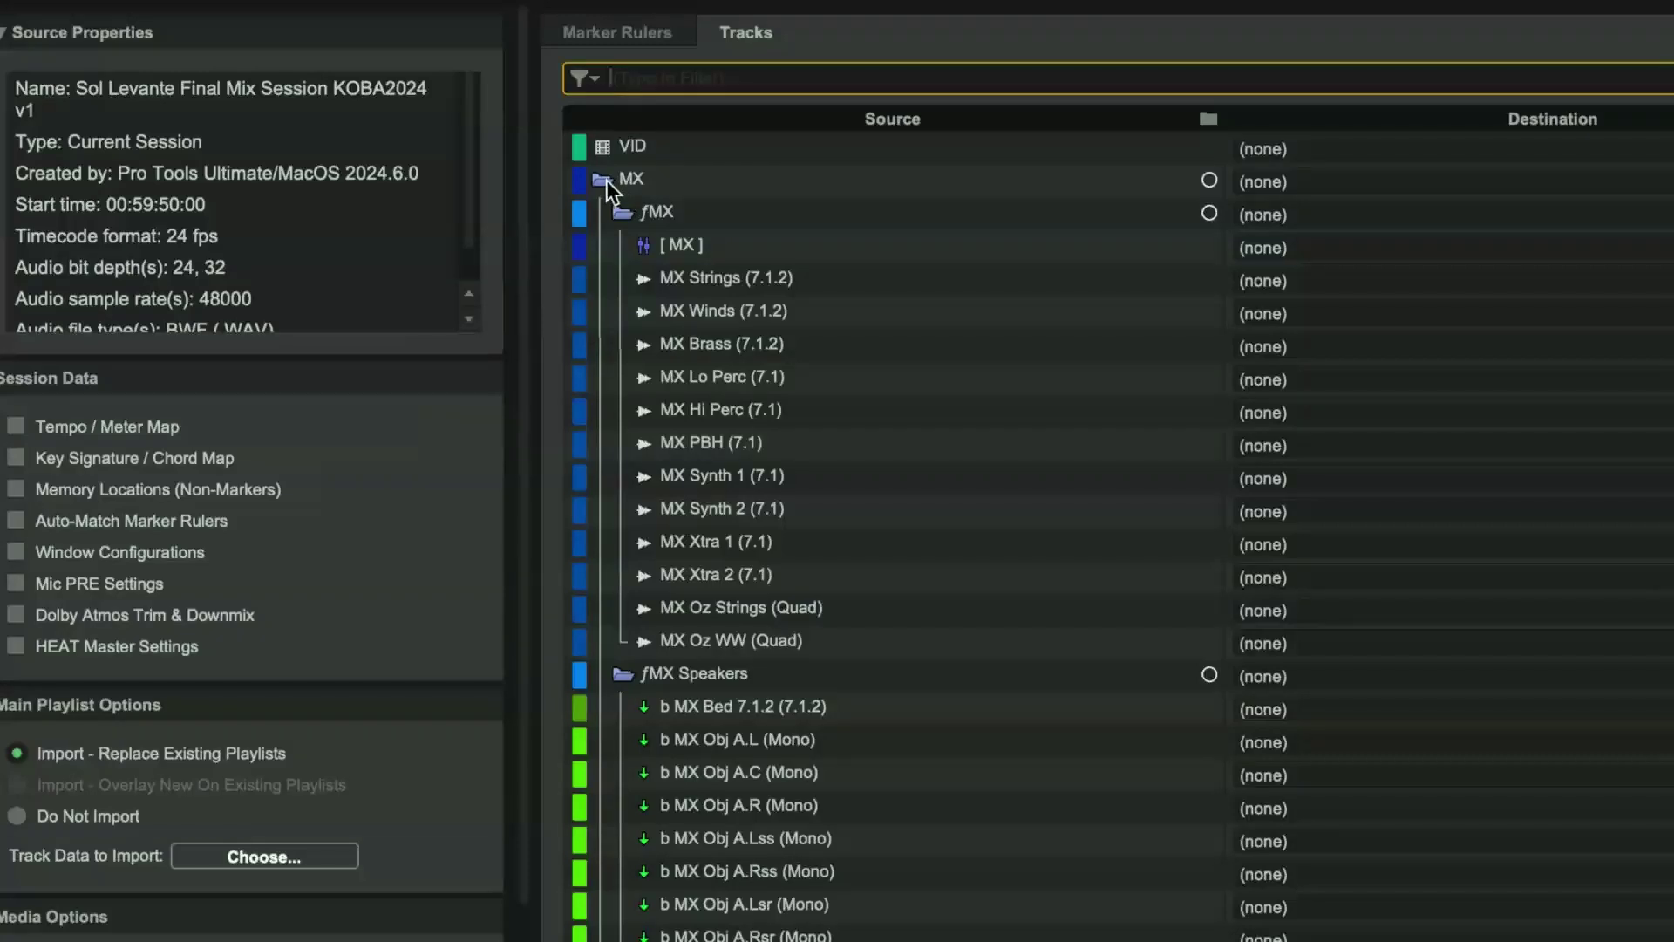
# Collapse the Hard FX [ A ], ƒMX and ƒMX Speakers folders in the source track list, keeping the parent MX folder expanded.
pyautogui.click(603, 180)
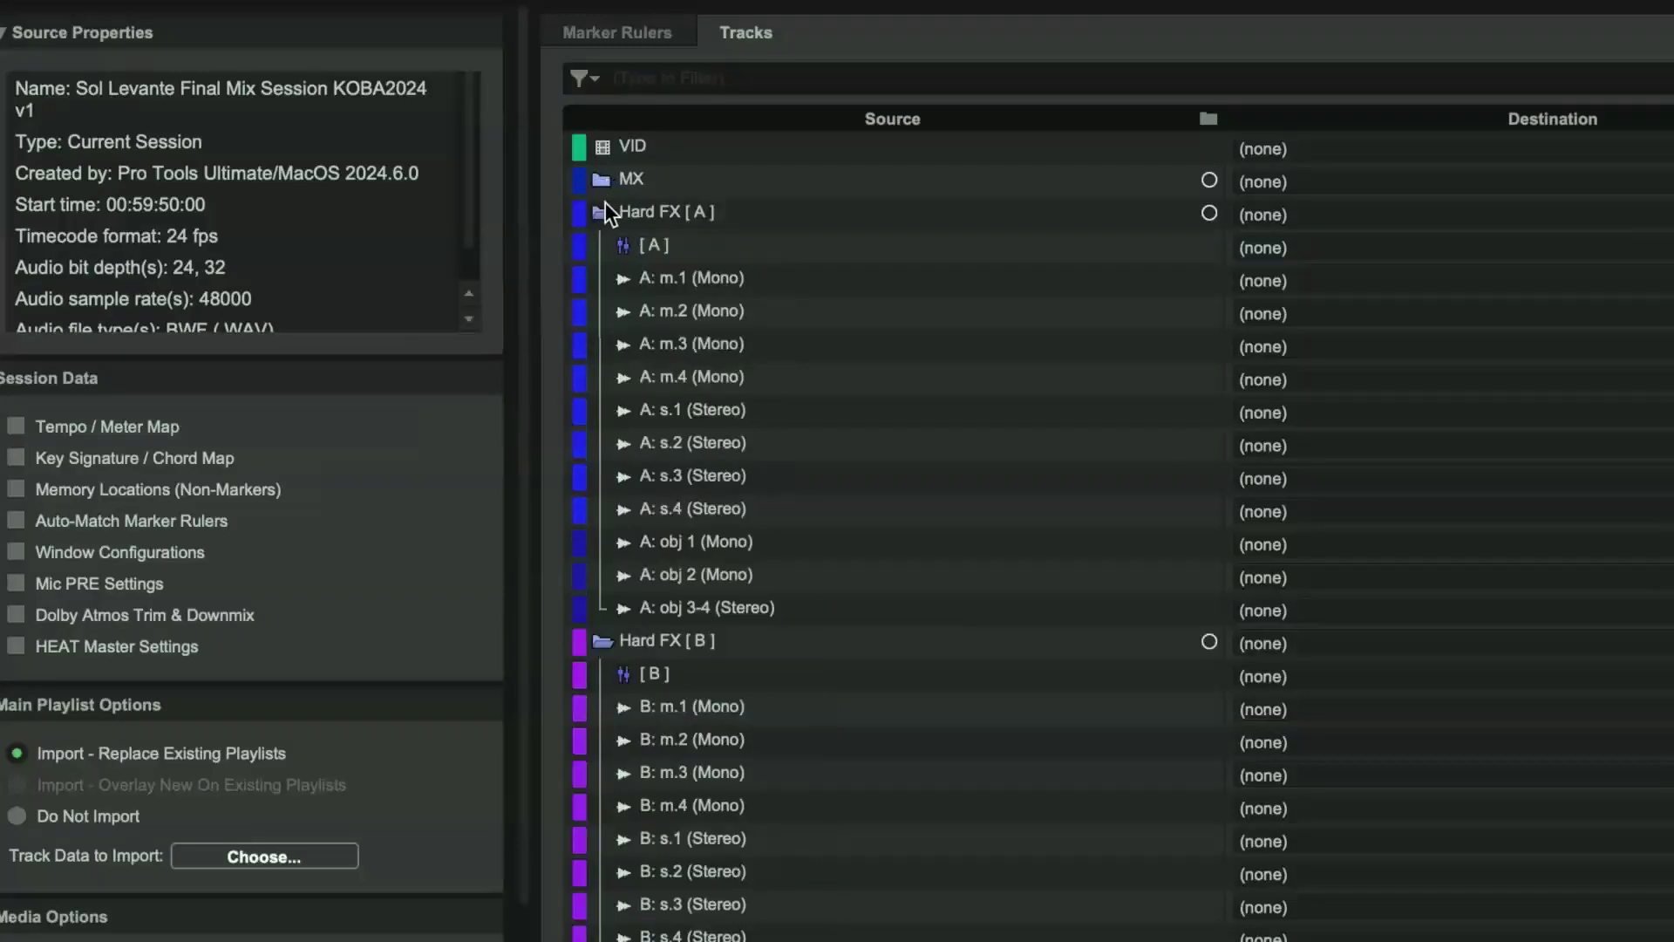
pyautogui.click(602, 211)
pyautogui.click(605, 179)
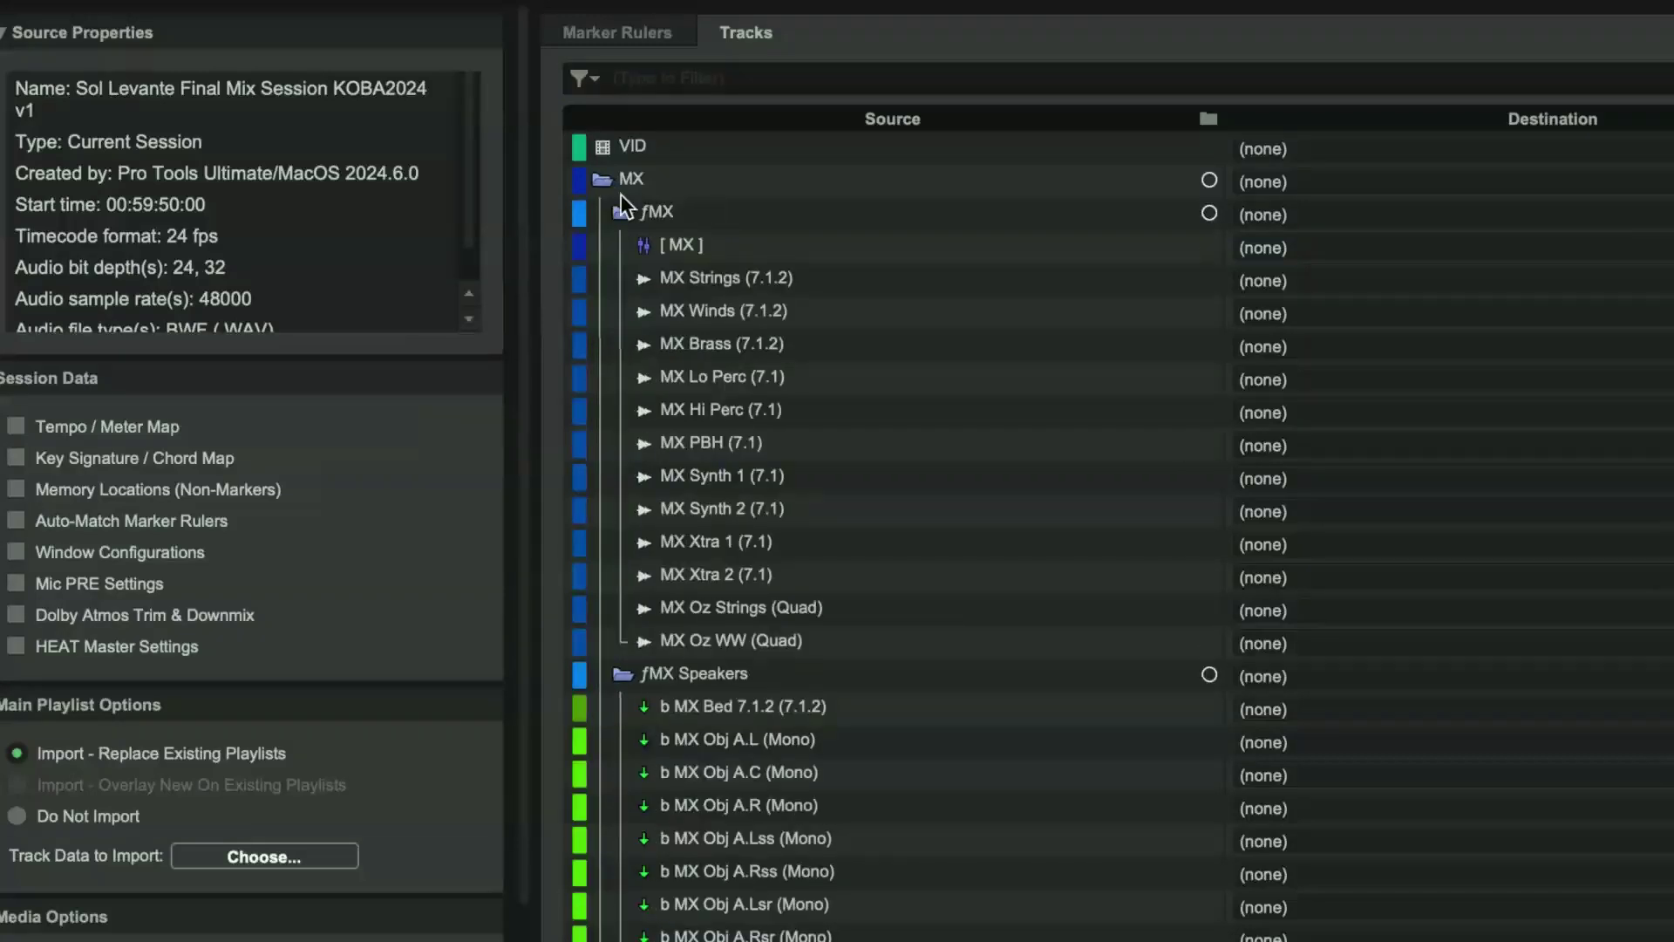
pyautogui.click(621, 210)
pyautogui.click(623, 245)
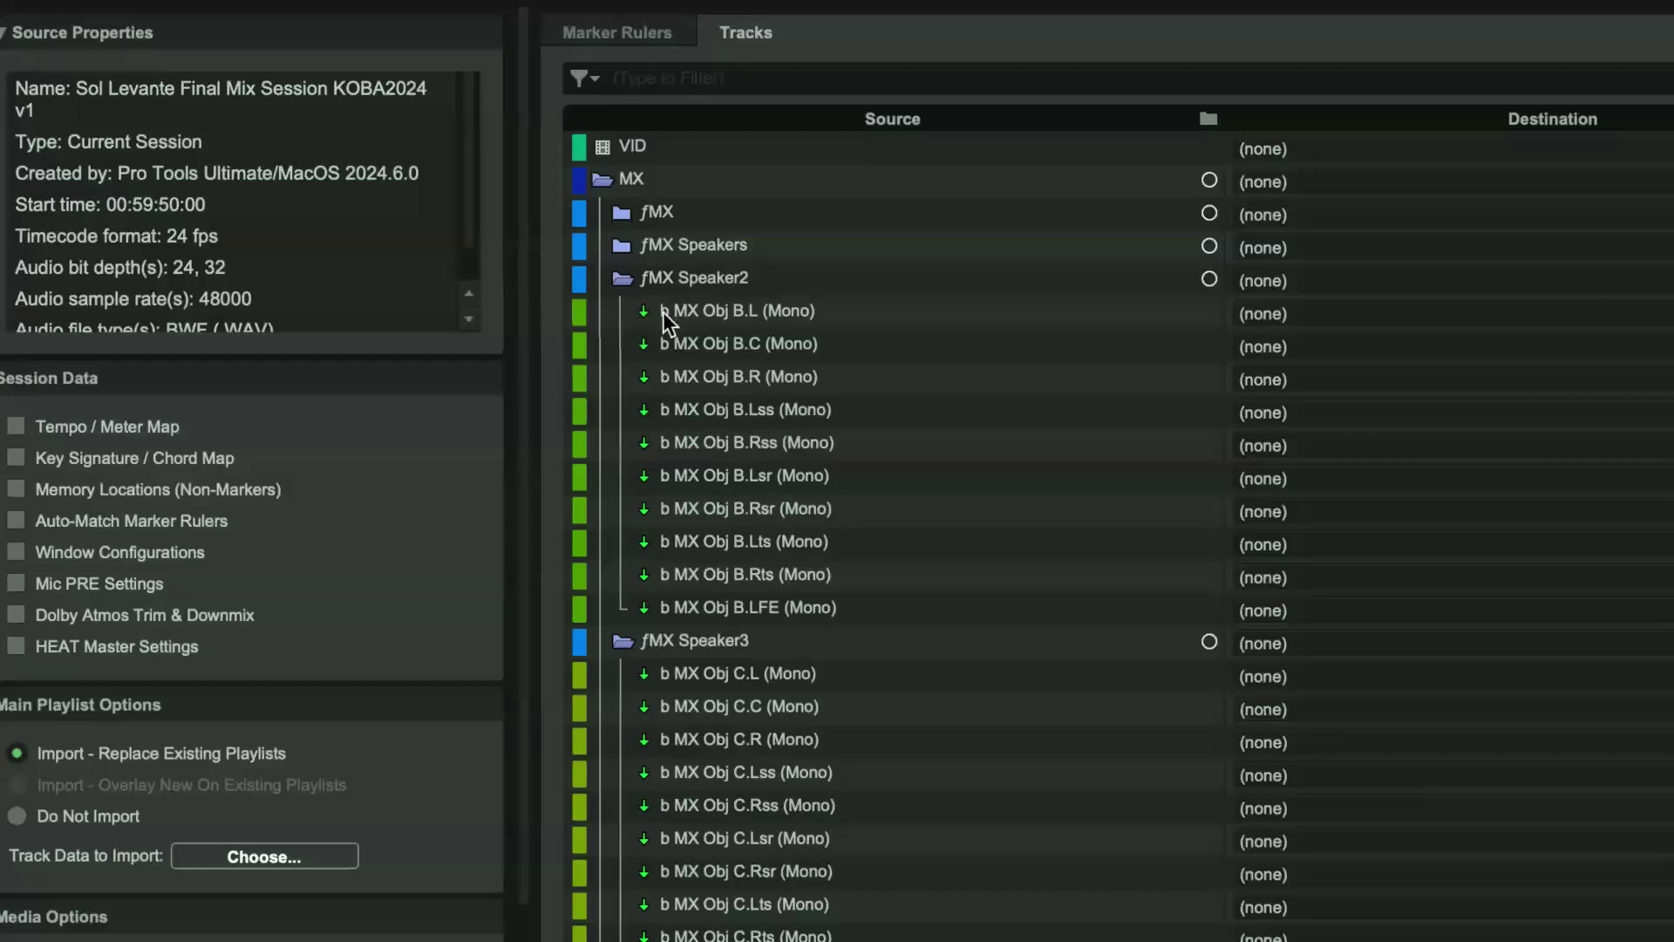
# Select all source tracks for import as new tracks and collapse every folder in the source list.
pyautogui.scroll(-10, 682, 511)
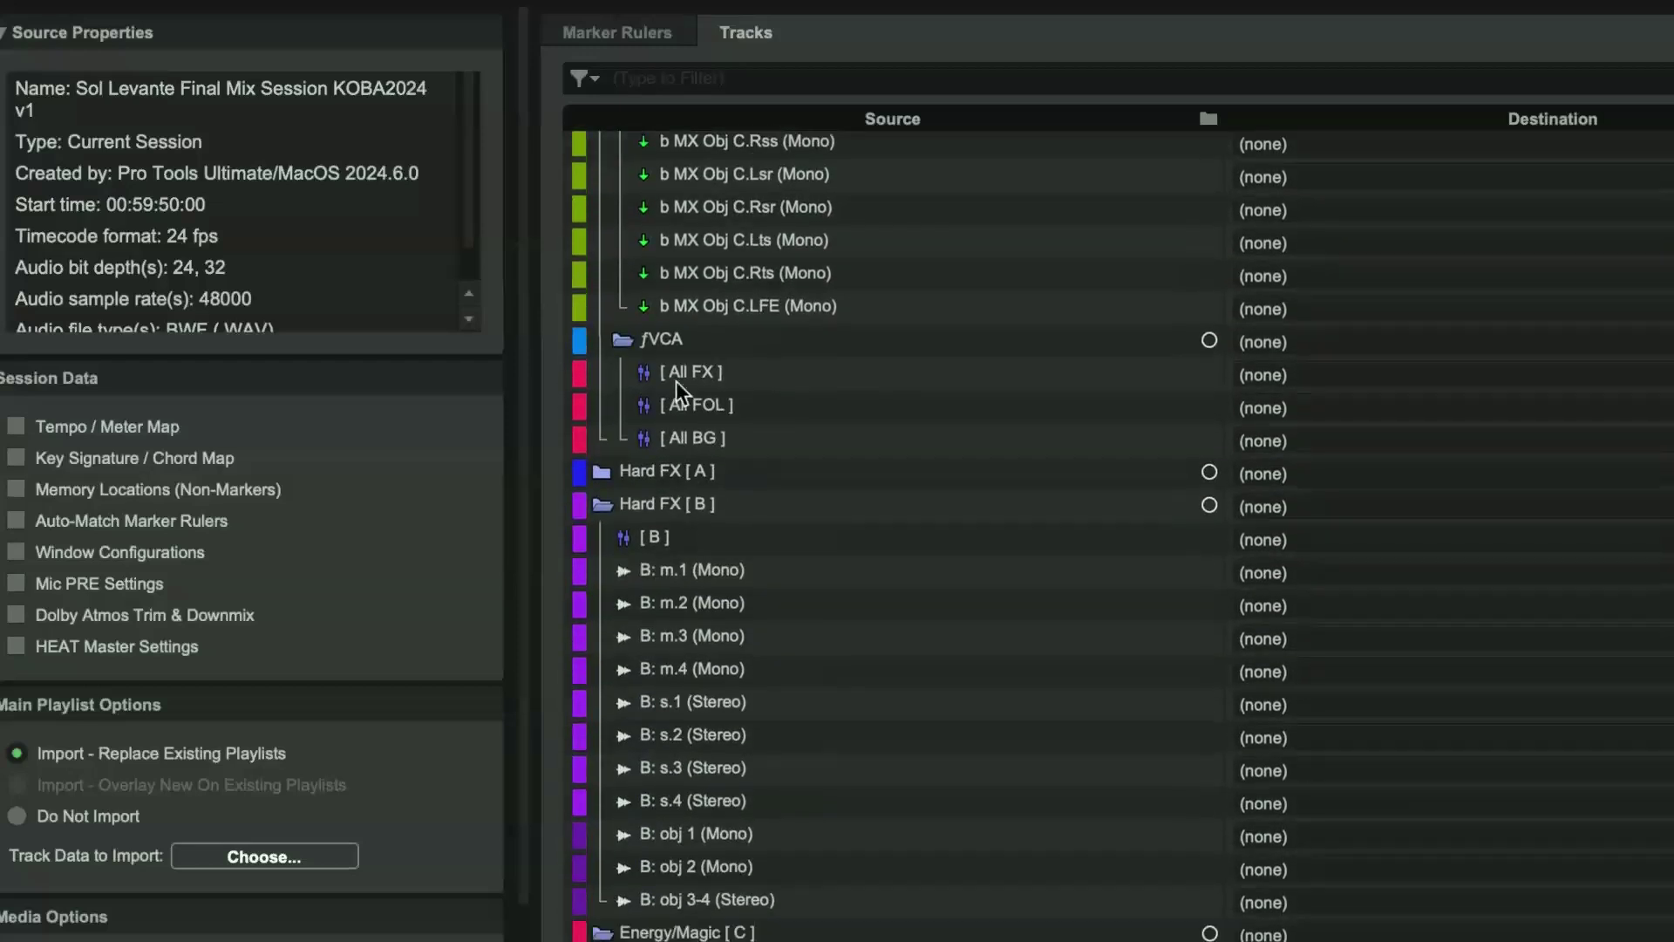
pyautogui.scroll(-3, 676, 380)
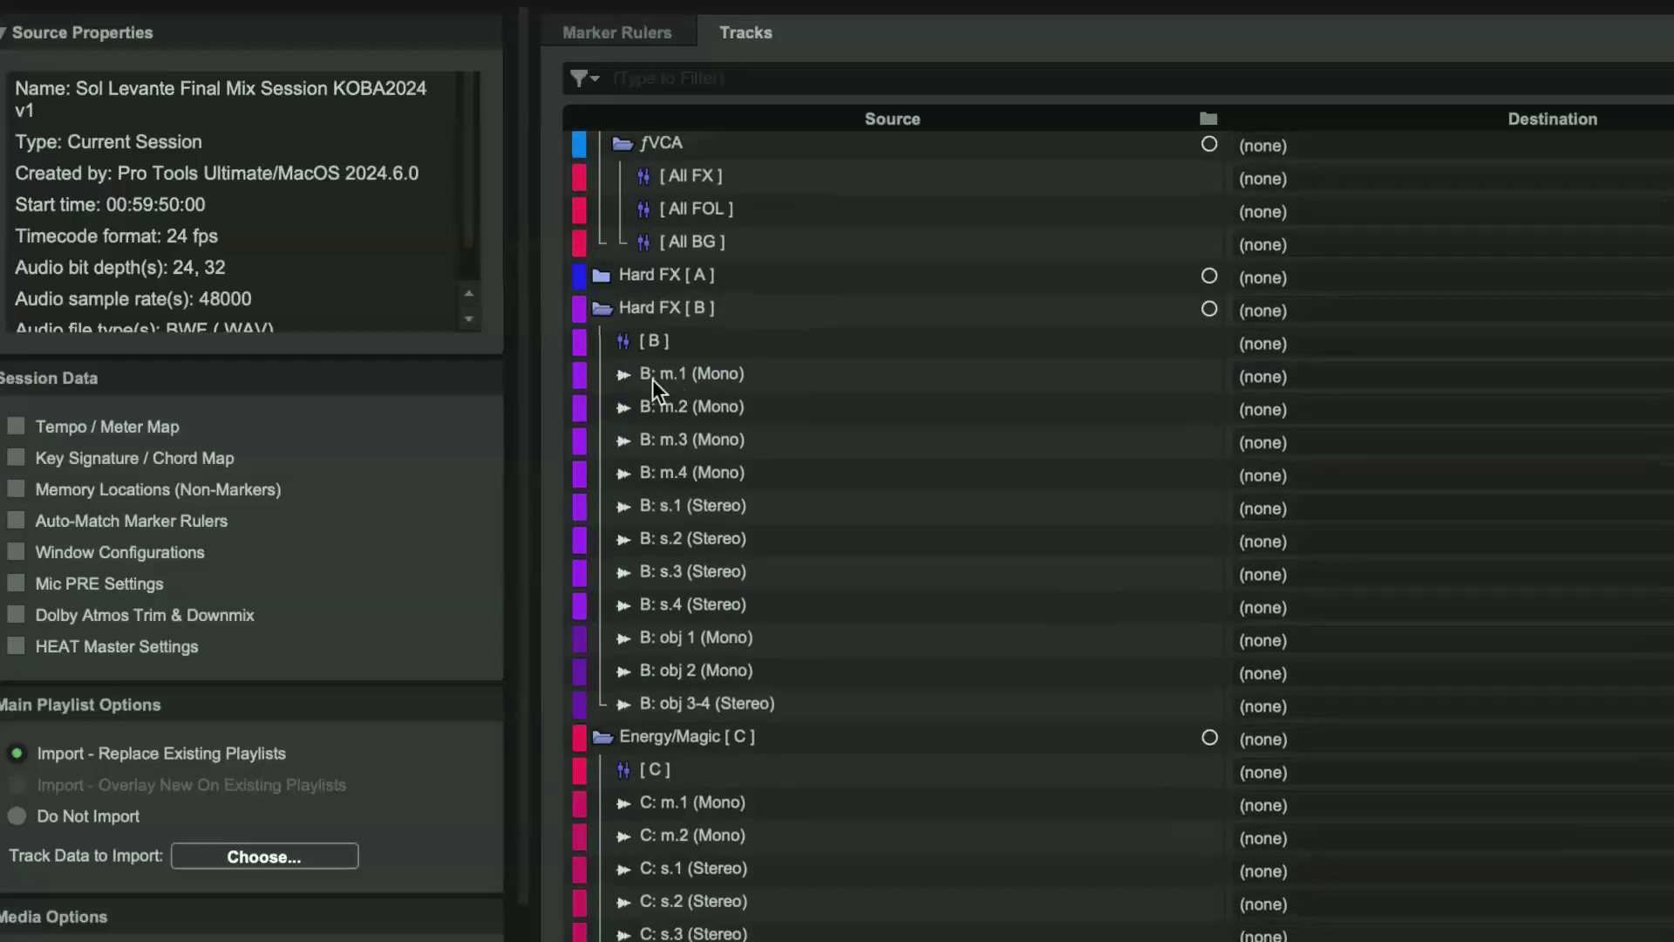
pyautogui.scroll(-6, 652, 379)
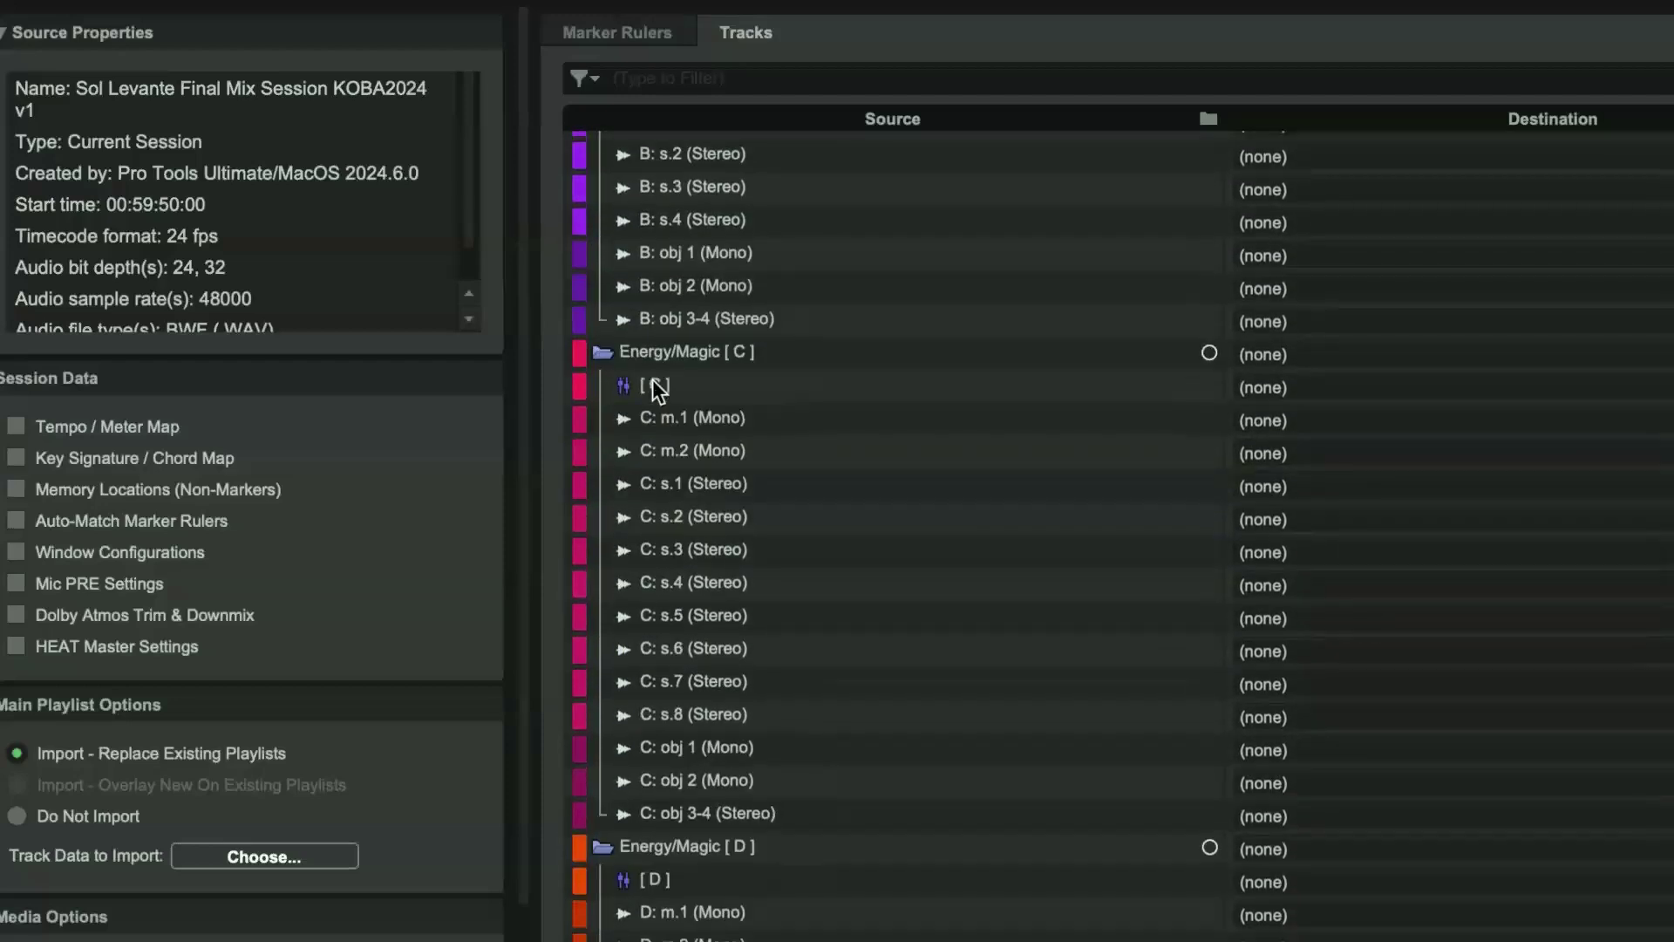
pyautogui.scroll(2, 655, 386)
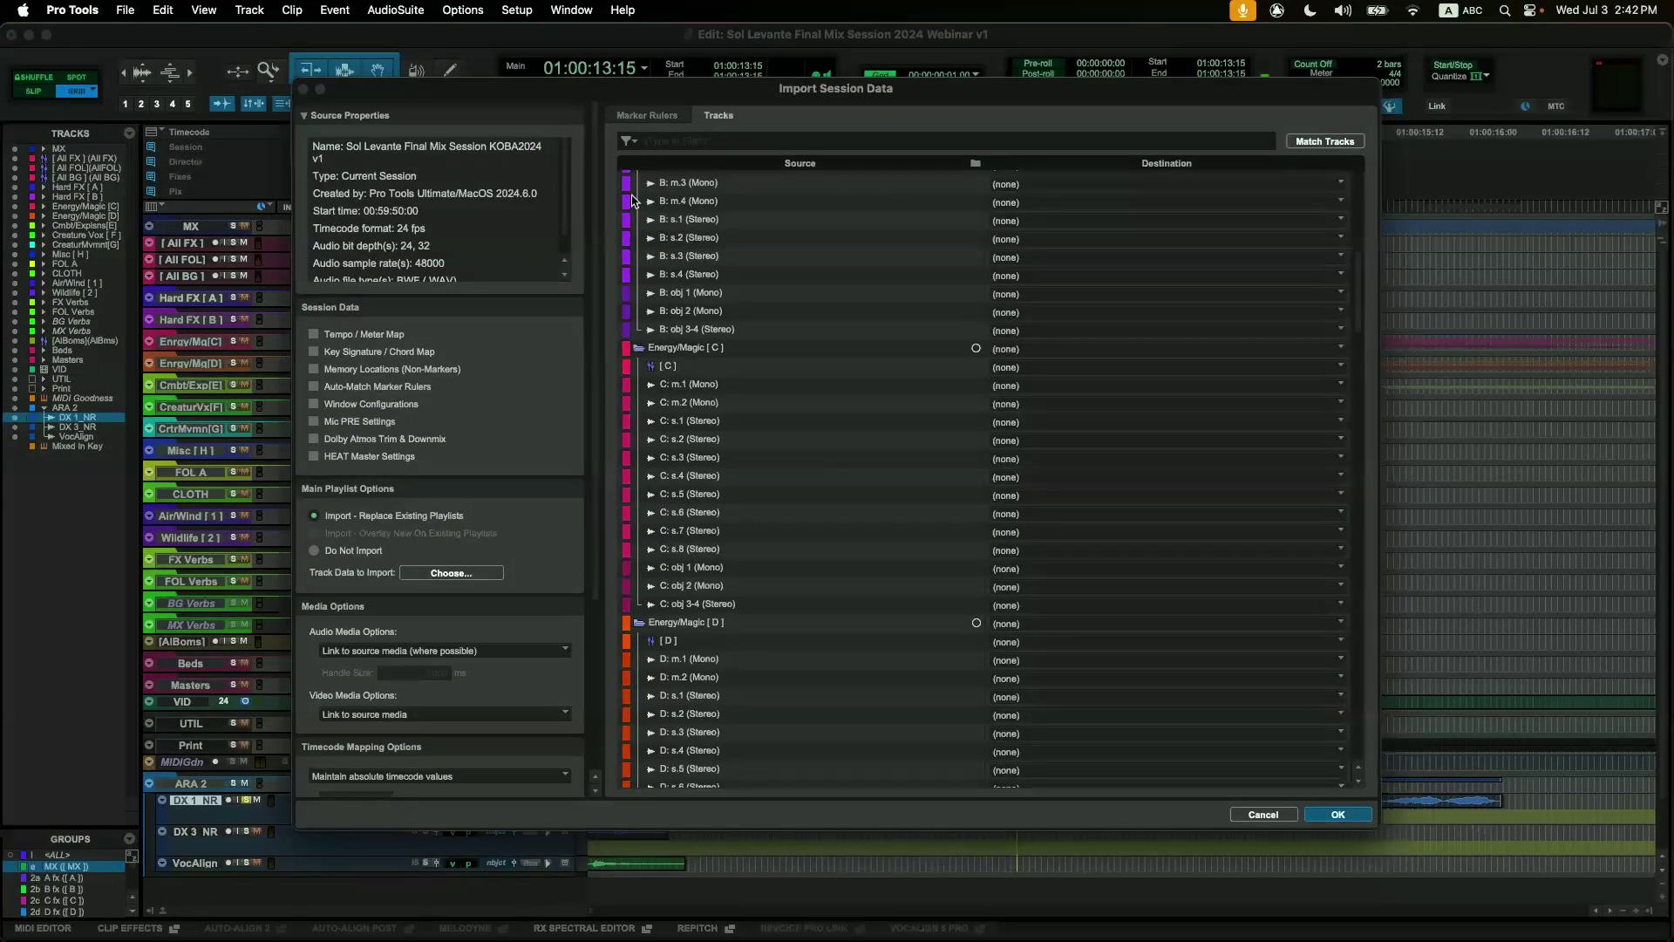
pyautogui.scroll(12, 669, 220)
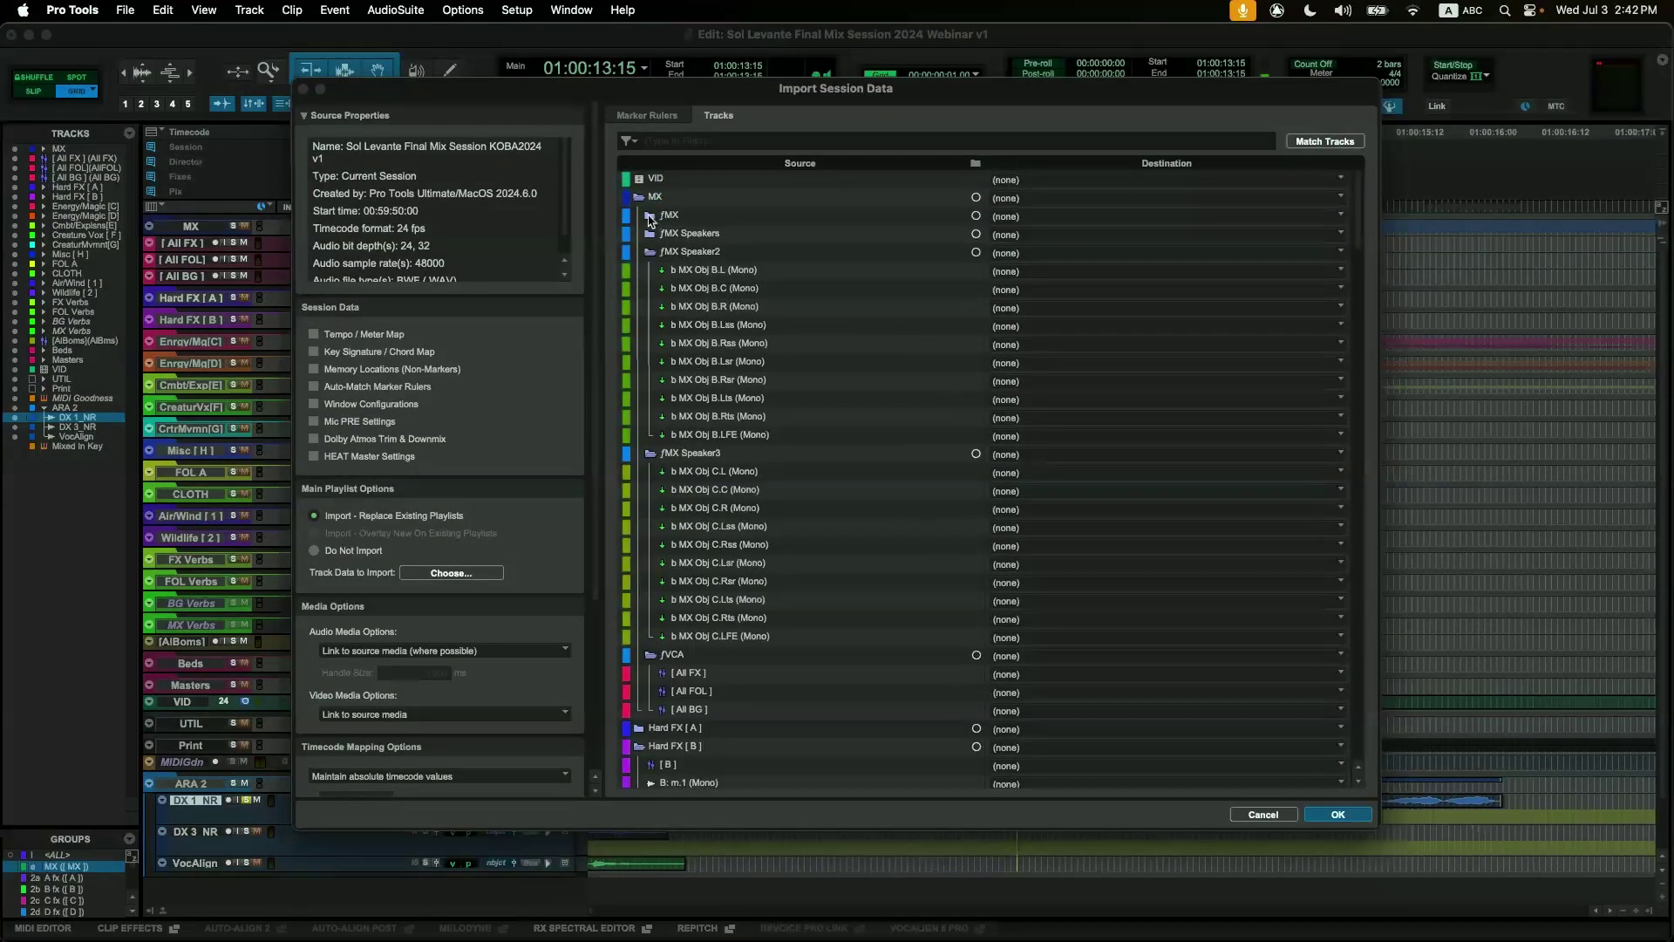
pyautogui.press('super+a')
pyautogui.click(650, 216)
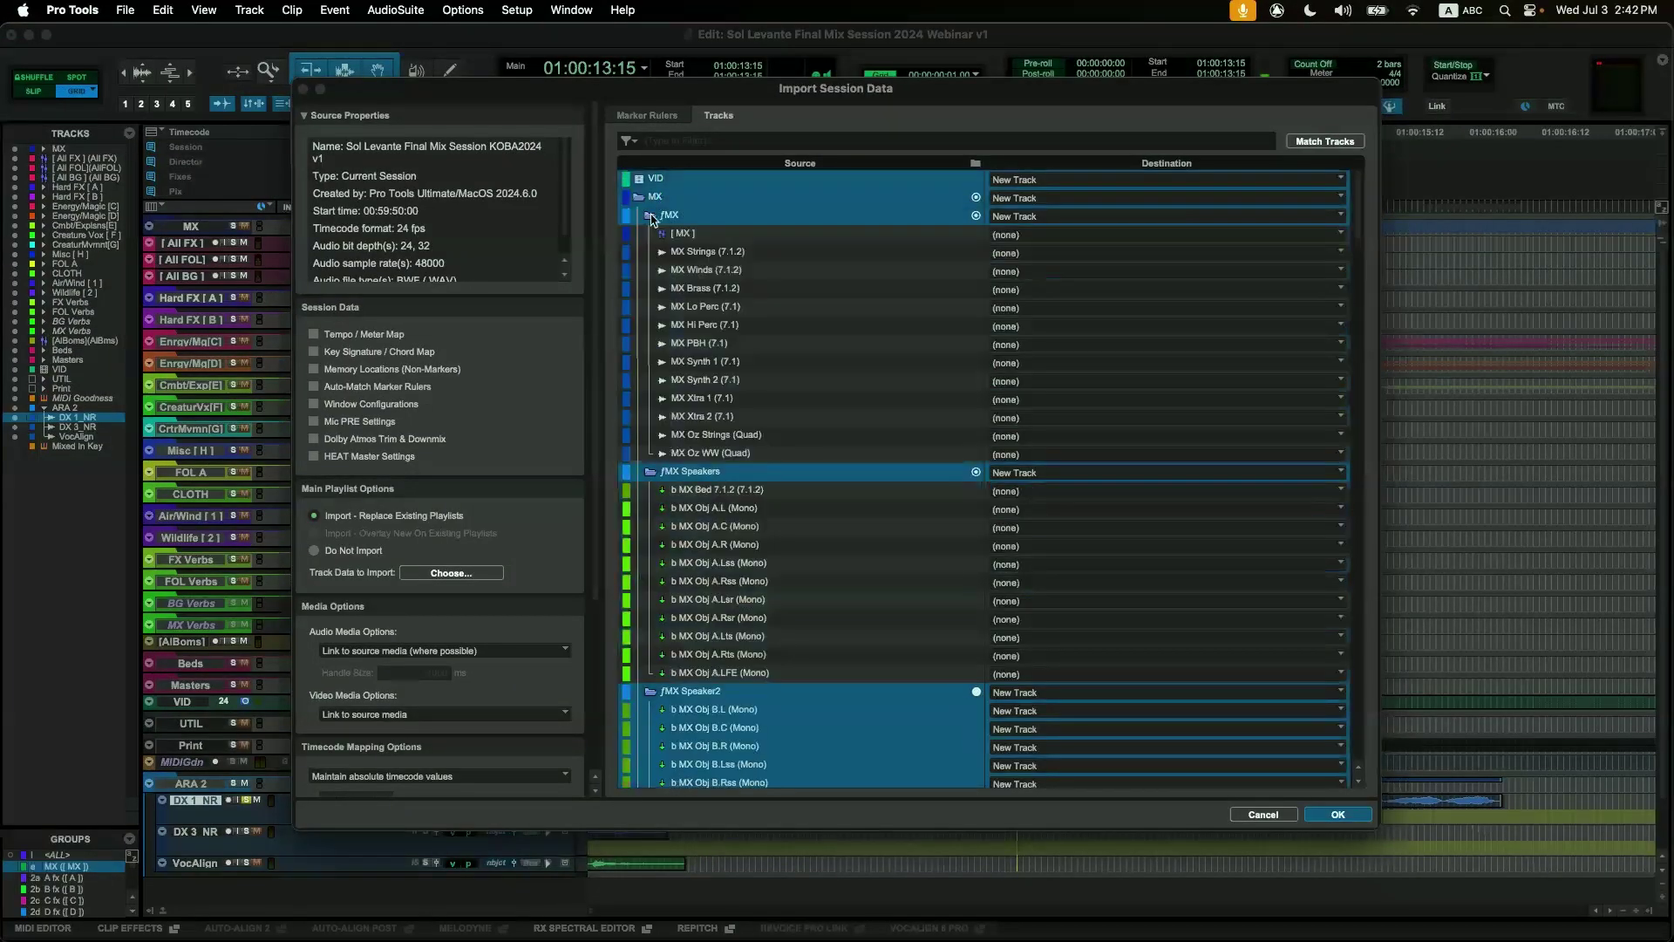
pyautogui.click(650, 216)
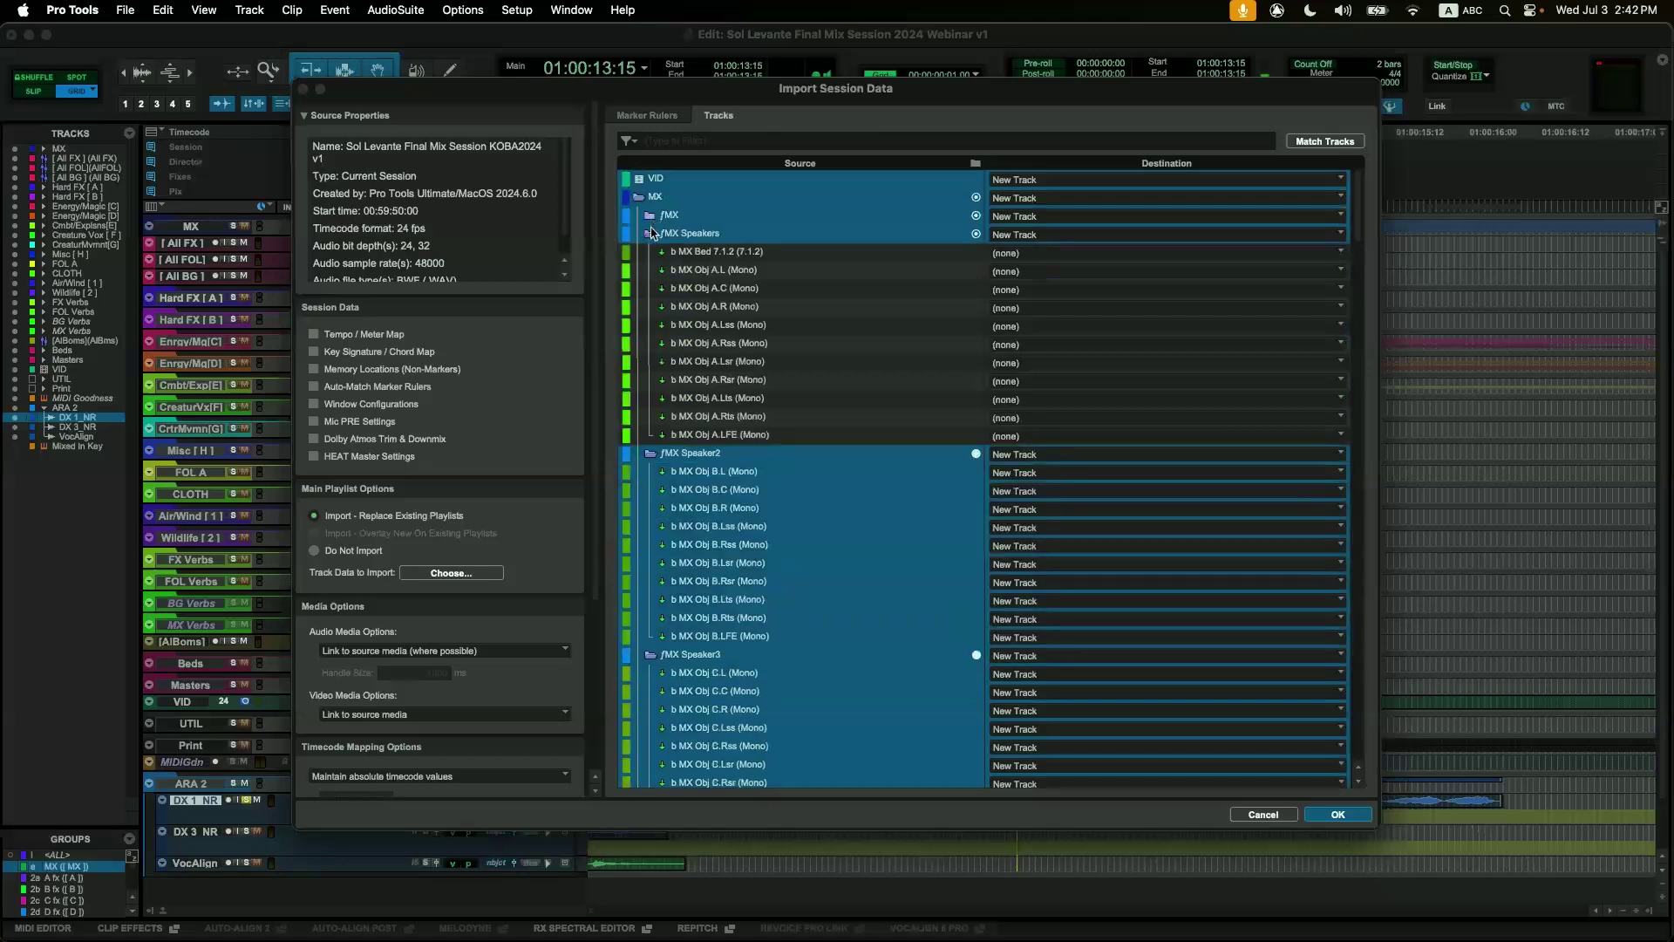
pyautogui.keyDown('alt'); pyautogui.click(650, 234); pyautogui.keyUp('alt')
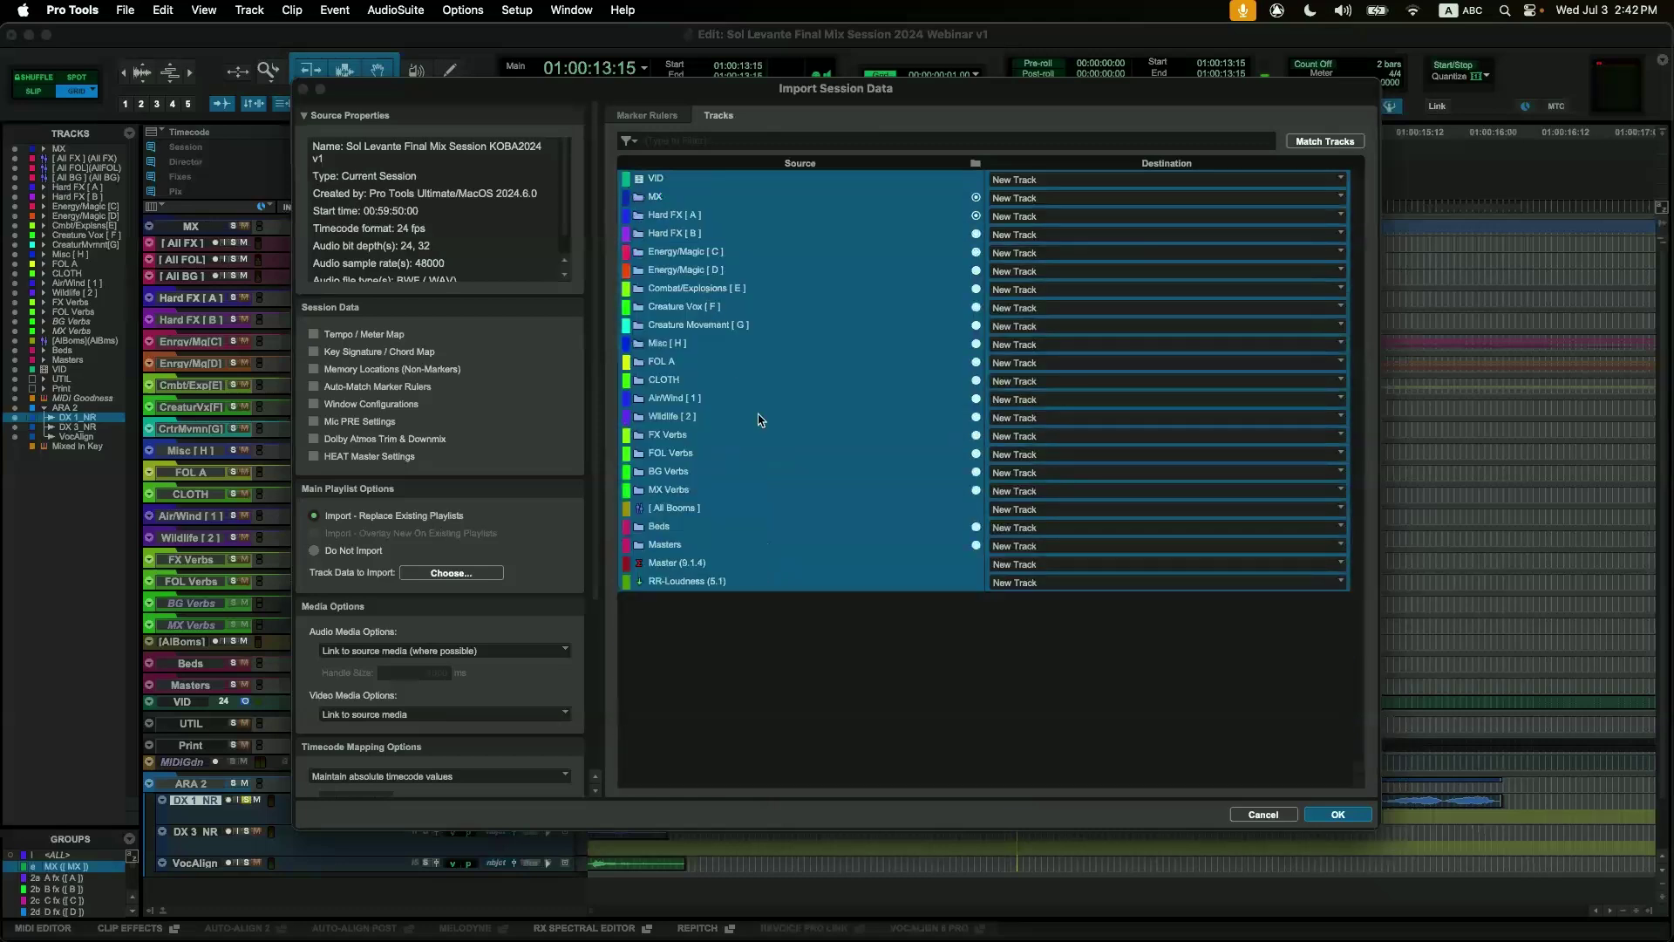
# Deselect all source tracks and set their destinations to (none).
pyautogui.keyDown('super'); pyautogui.click(759, 417); pyautogui.keyUp('super')
pyautogui.click(760, 419)
pyautogui.keyDown('alt'); pyautogui.click(760, 419); pyautogui.keyUp('alt')
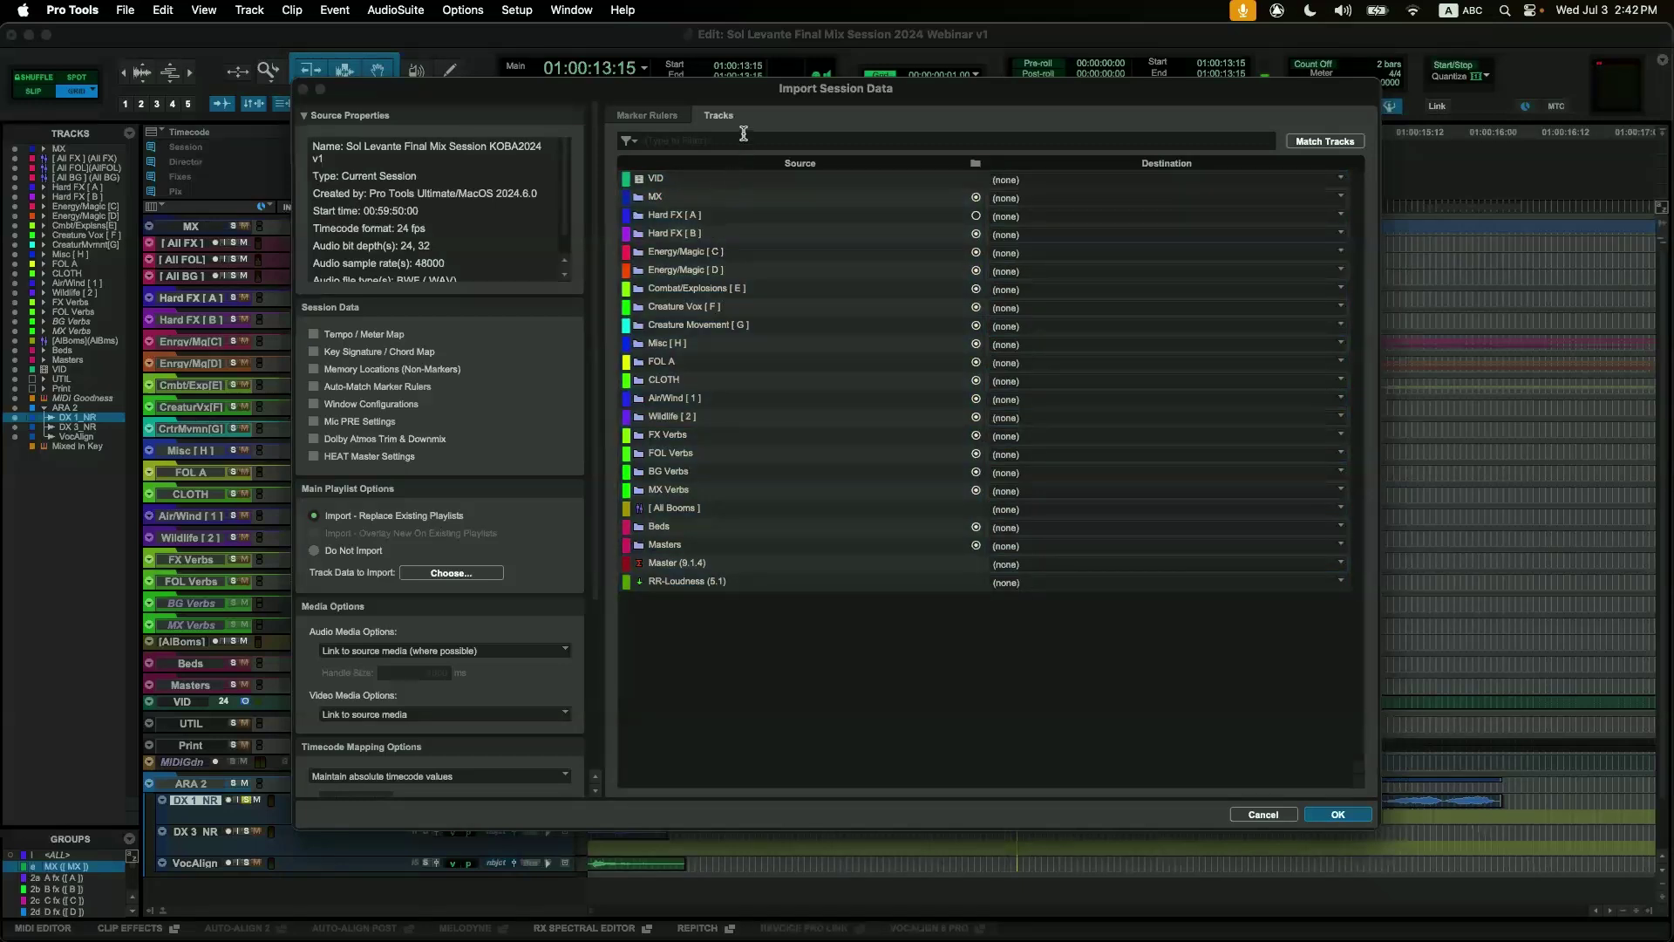
# Filter the source track list by "hard", and clear the filter text again.
pyautogui.click(743, 138)
pyautogui.write('hard')
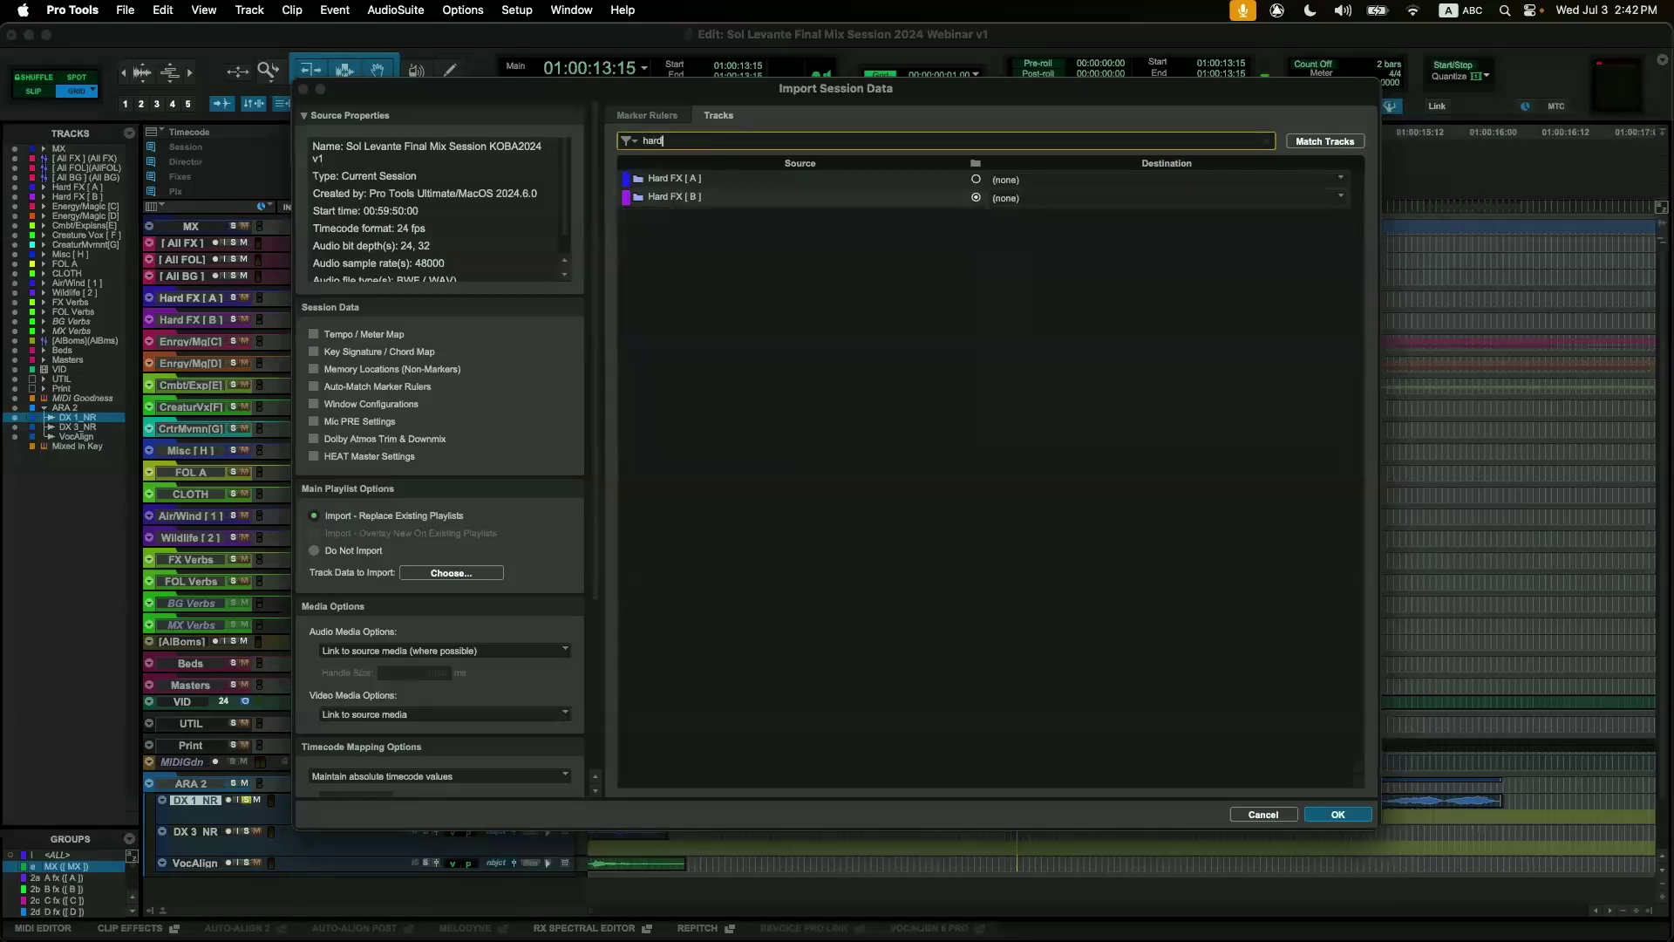
pyautogui.press('BackSpace')
pyautogui.press('BackSpace')
pyautogui.press('BackSpace')
pyautogui.press('BackSpace')
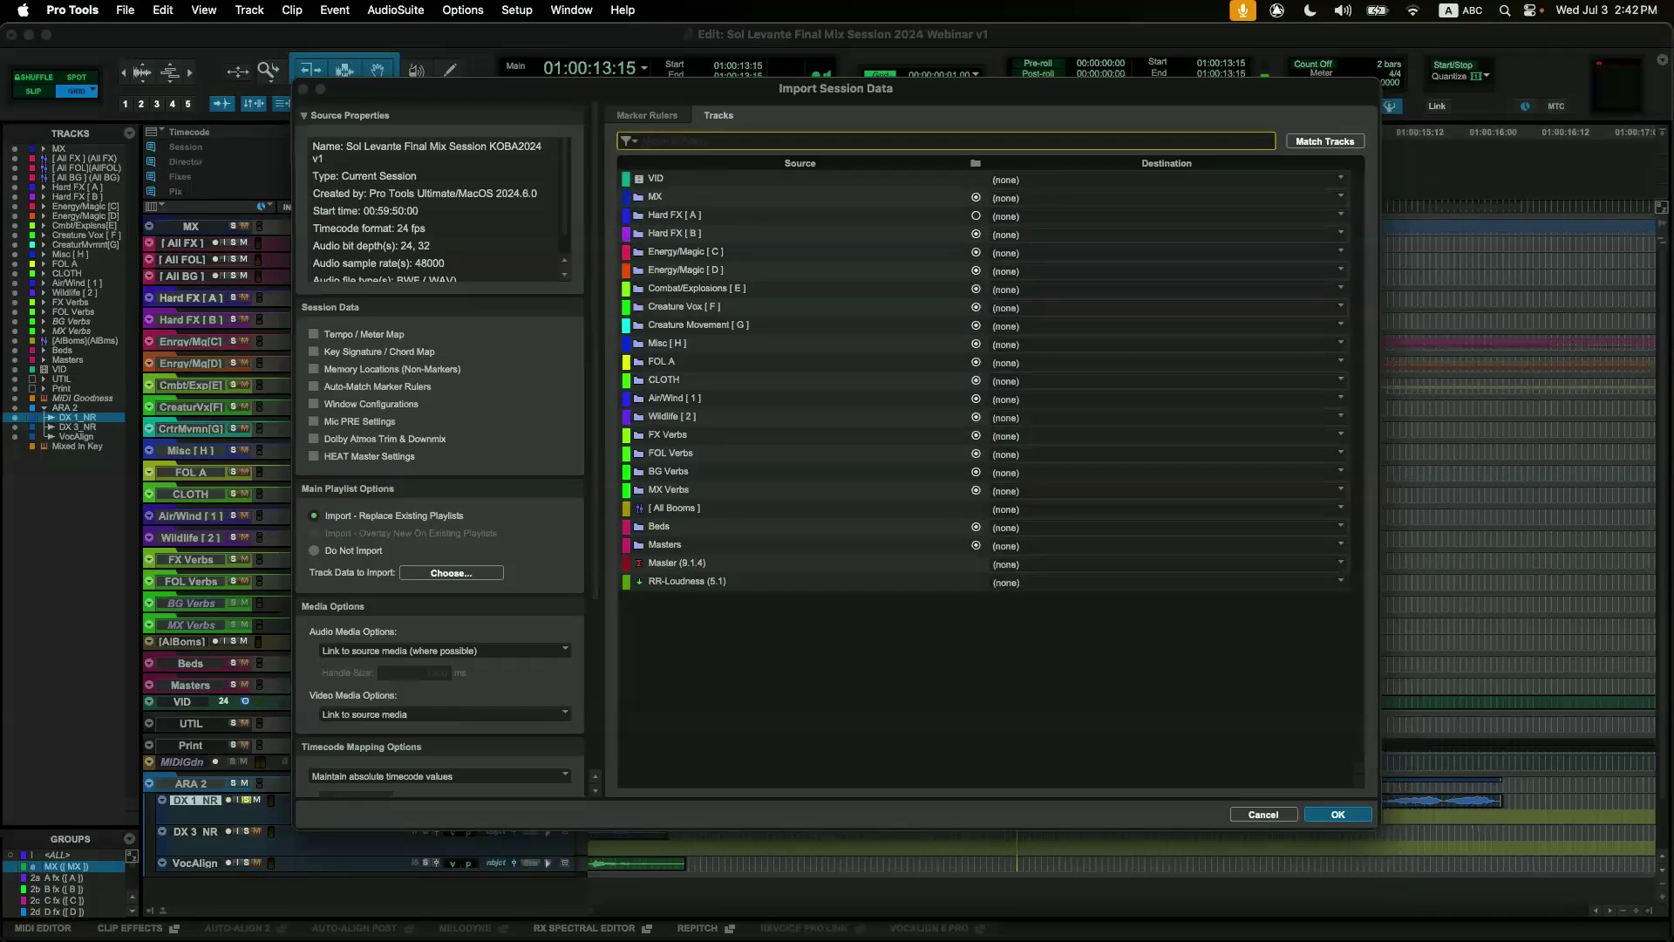
# Exclude audio tracks and folder tracks from the source list with the track type filter.
pyautogui.click(629, 142)
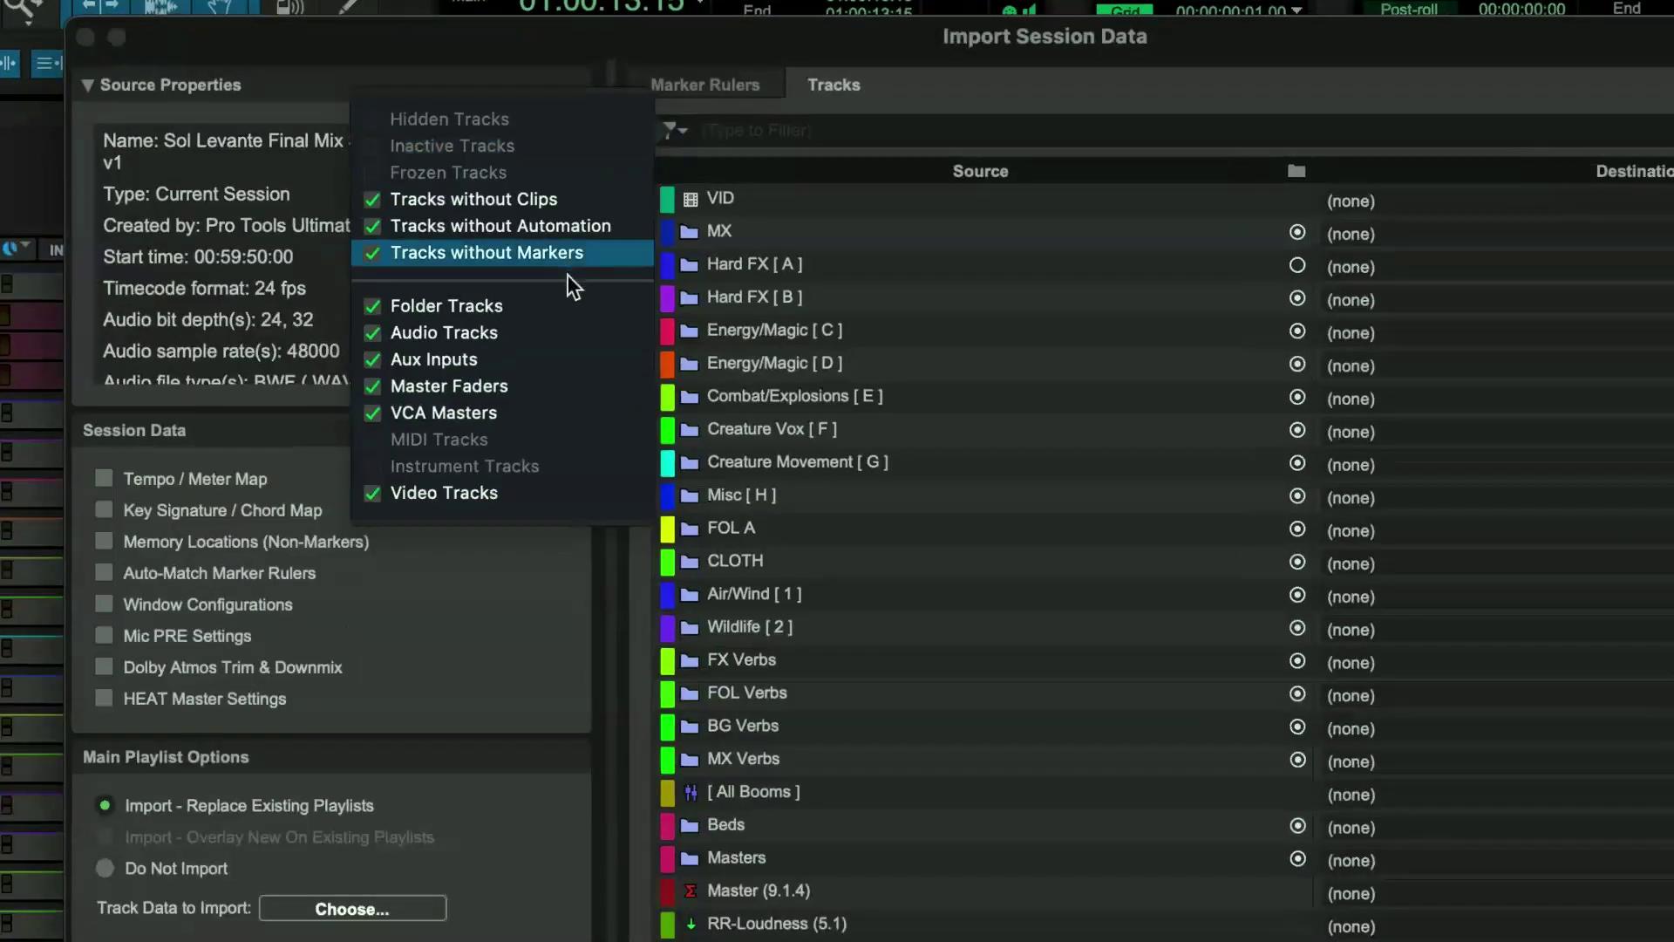
pyautogui.click(571, 332)
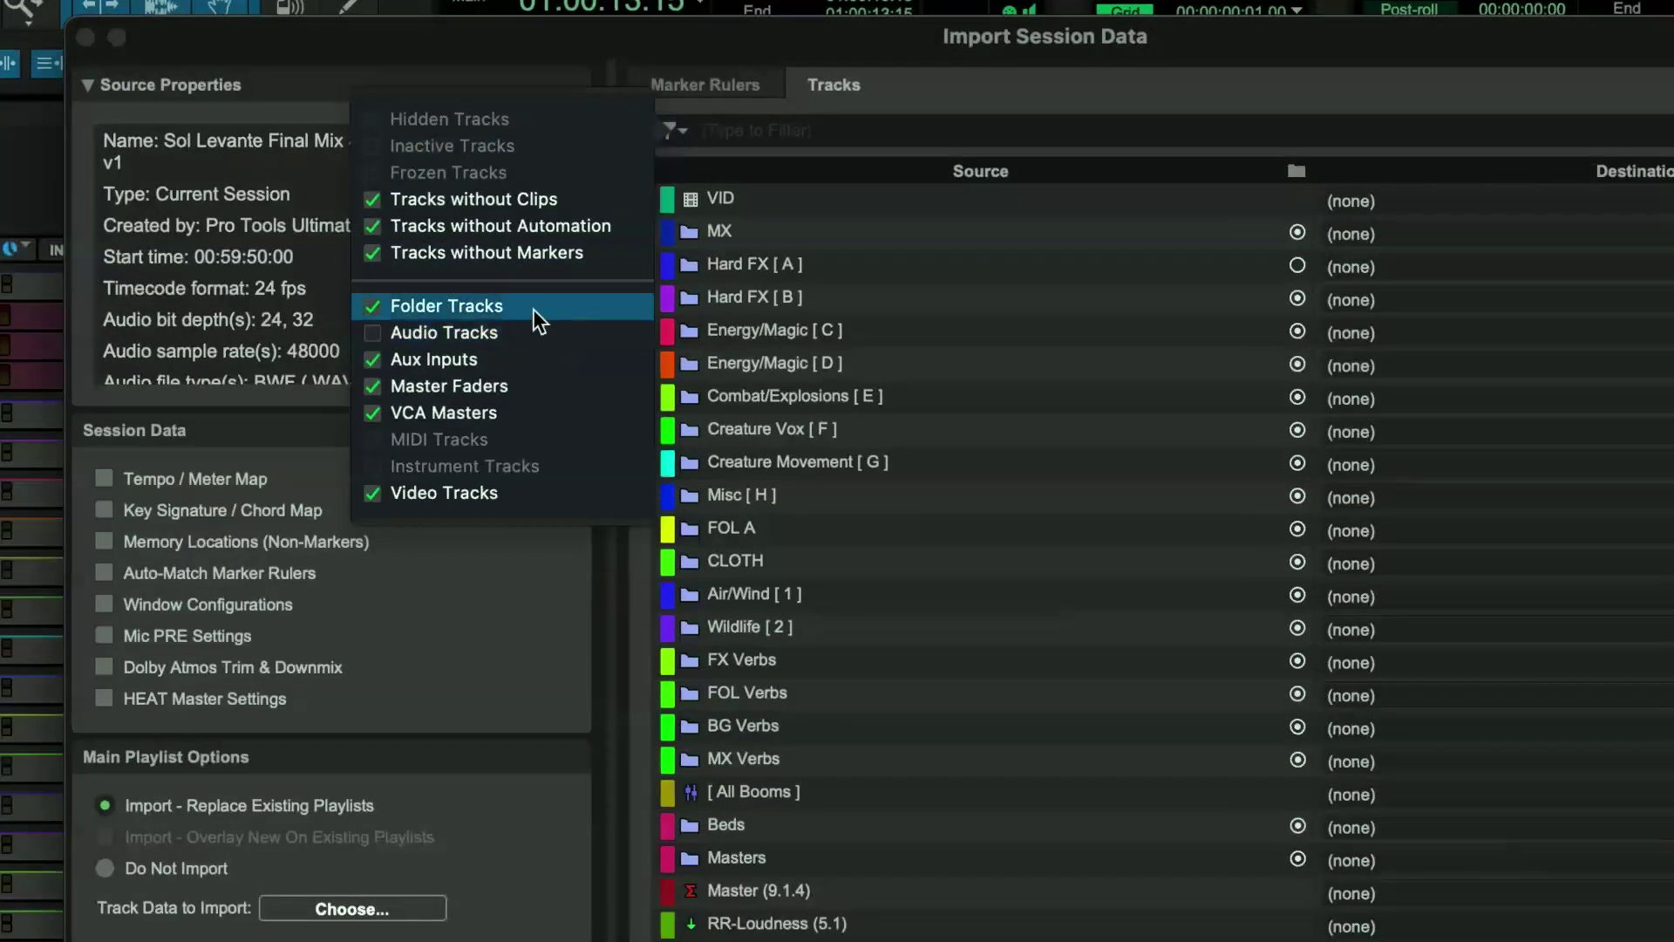
pyautogui.click(528, 311)
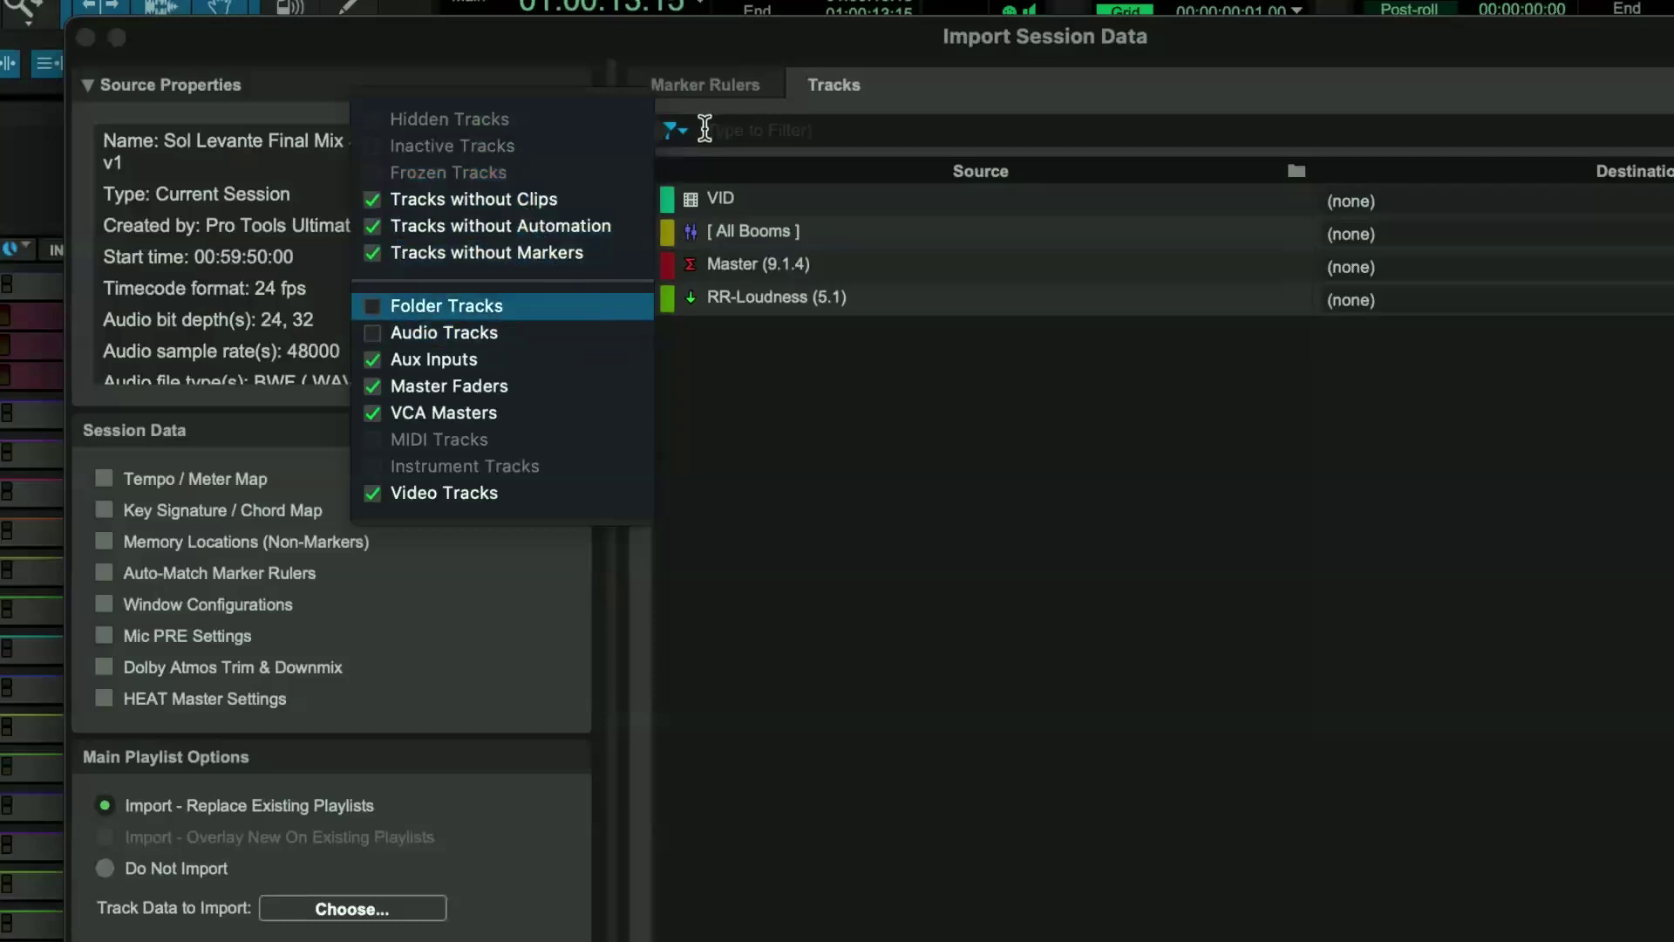
pyautogui.click(704, 129)
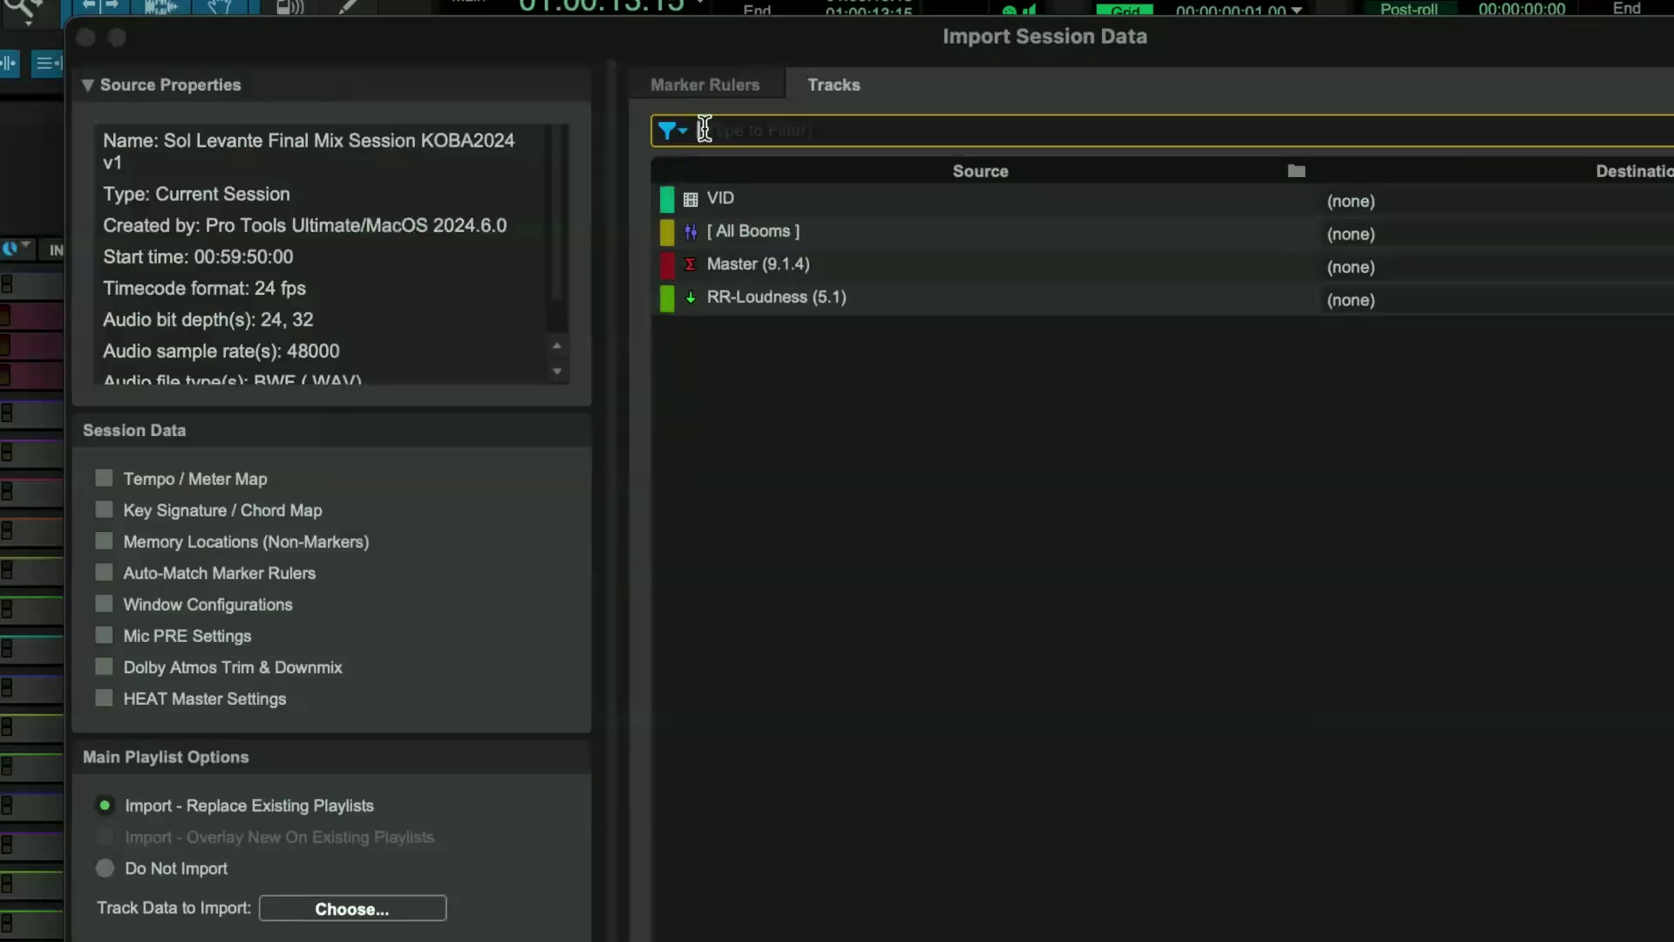
# Check the destination choices for the source Markers ruler and cancel the session data import.
pyautogui.click(713, 83)
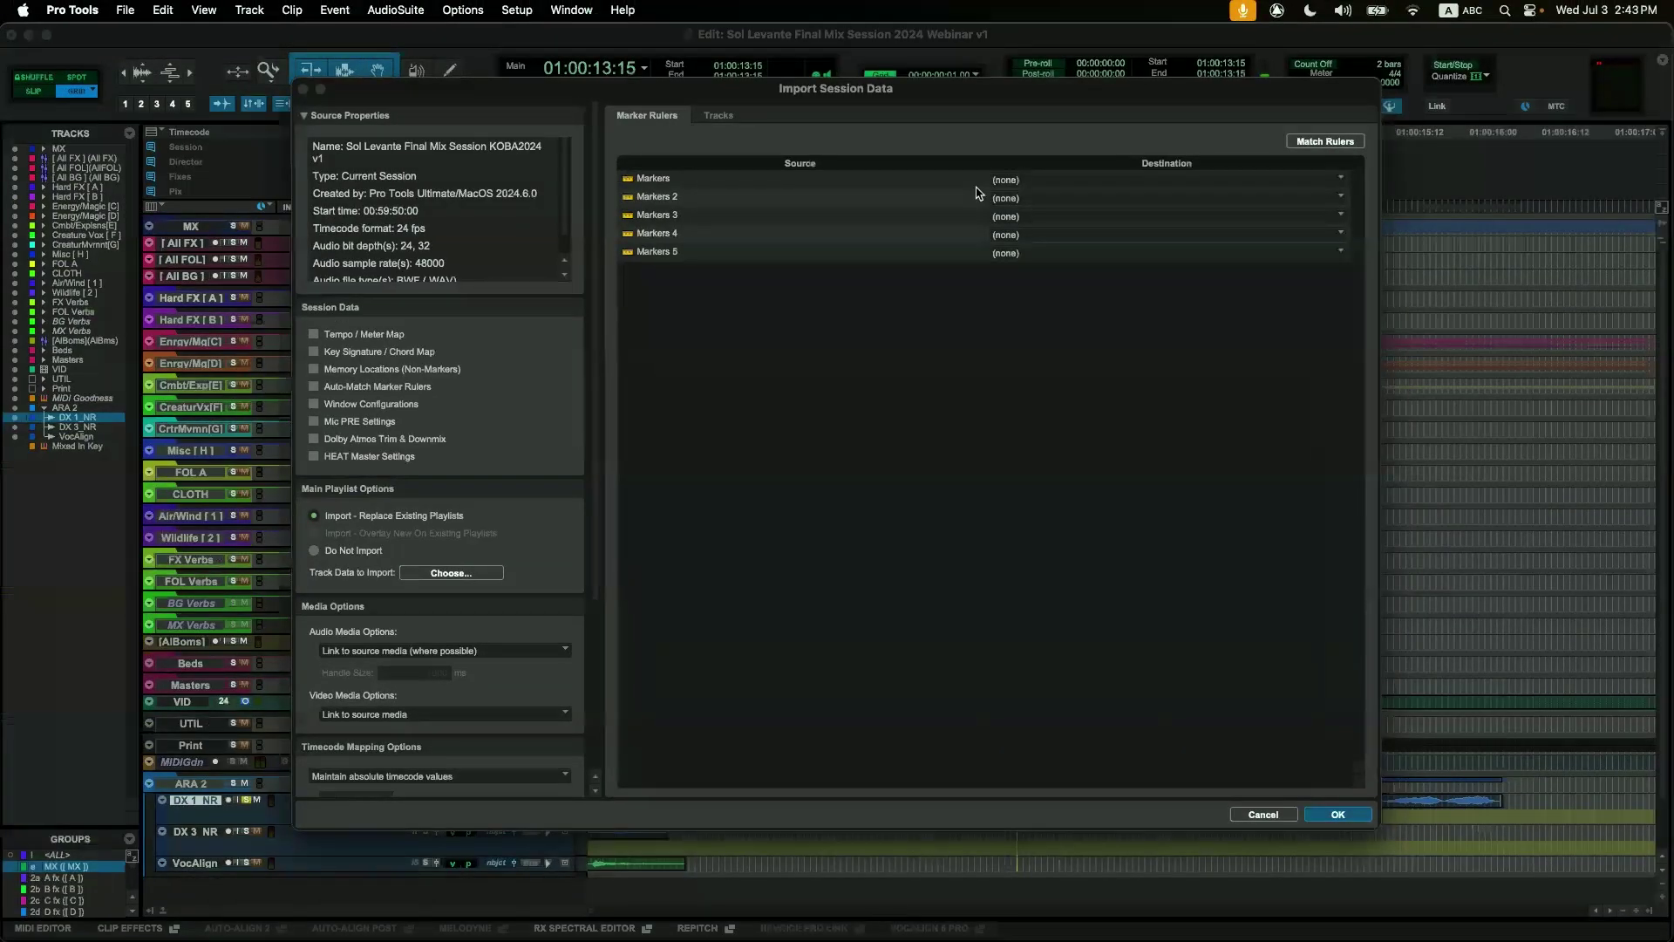
pyautogui.click(1406, 209)
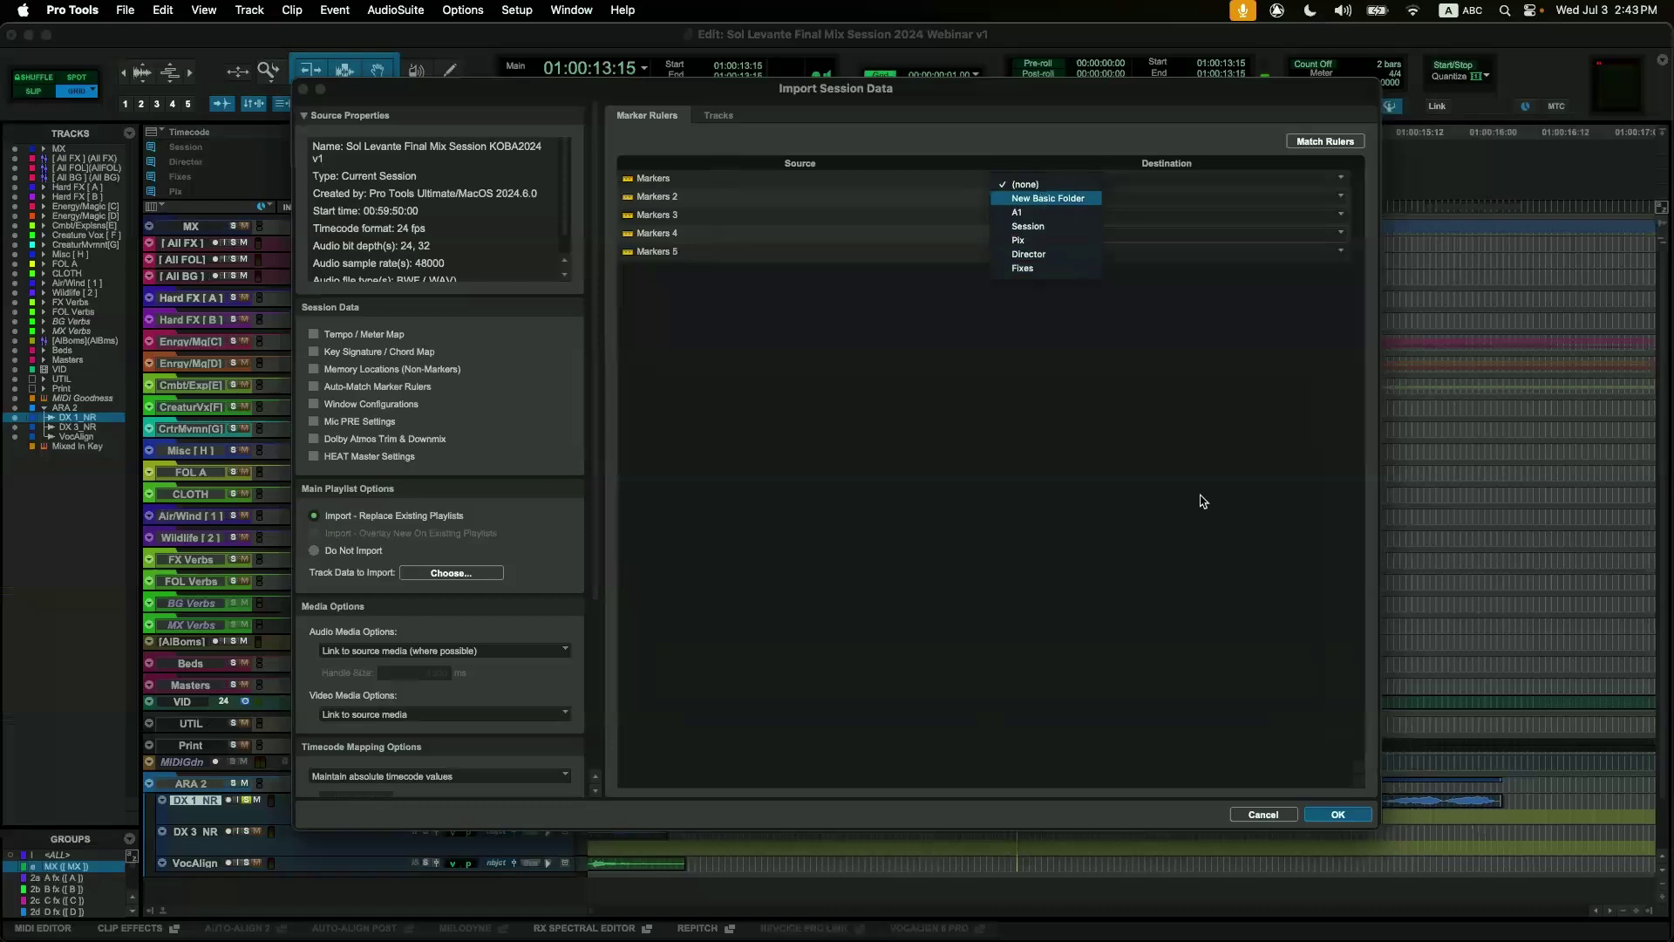
pyautogui.click(1264, 814)
pyautogui.click(1263, 814)
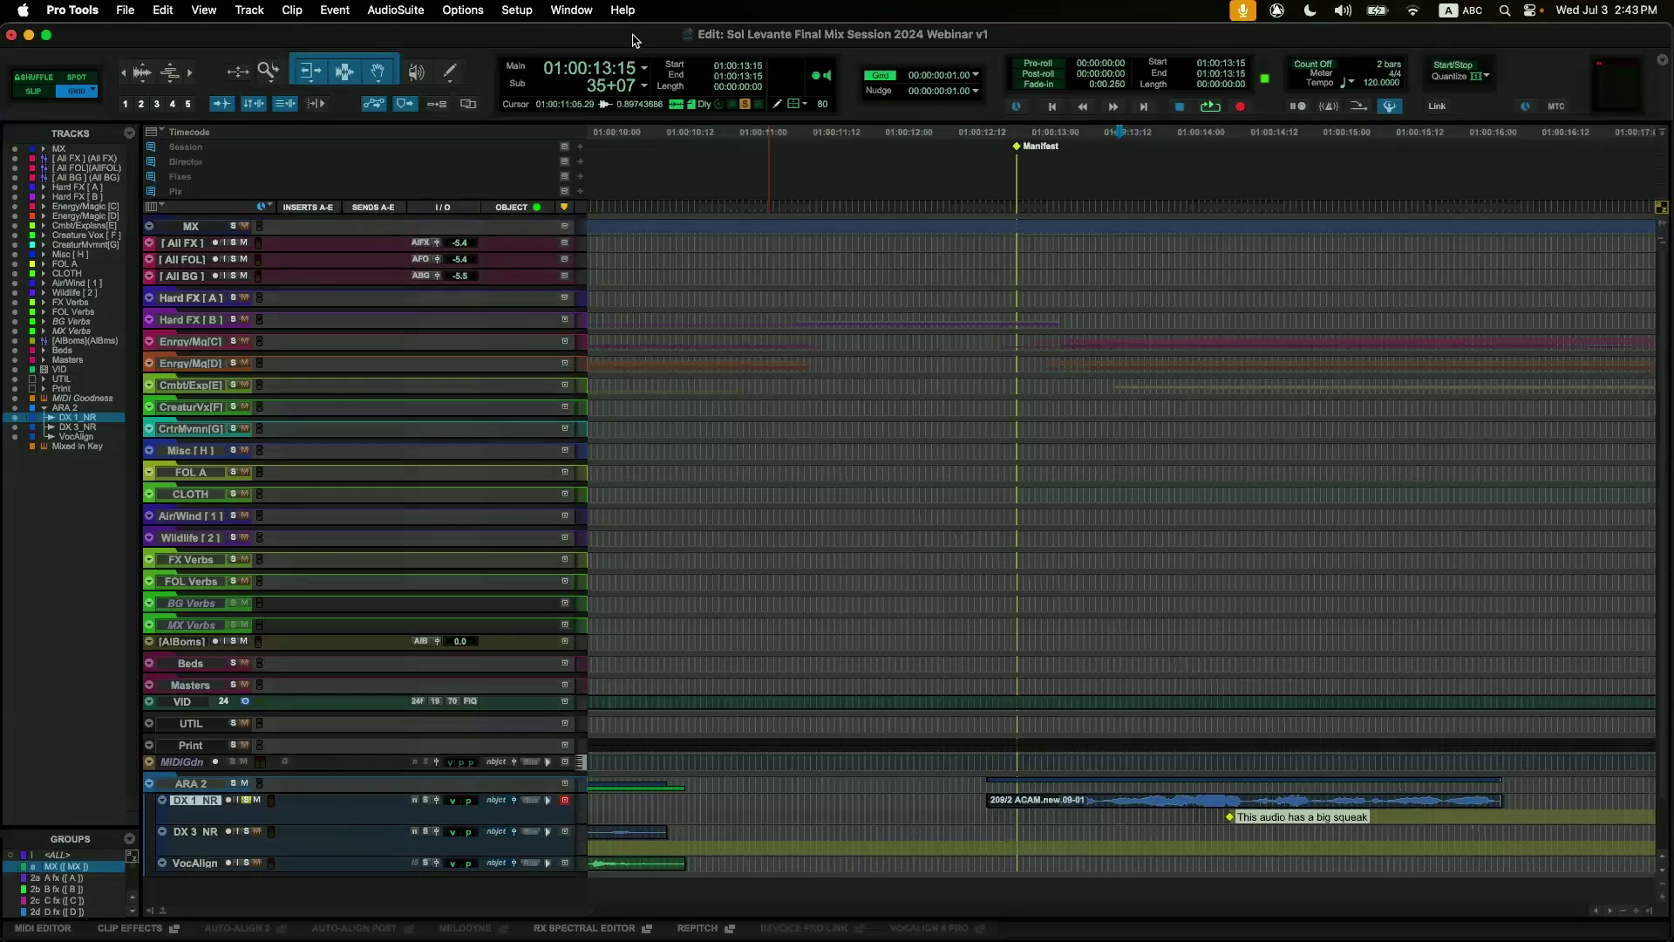
# Show the Memory Locations window over the track columns, clear of the timeline markers, and recall the Mixed In Key and FFOA locations.
pyautogui.press('super+5')
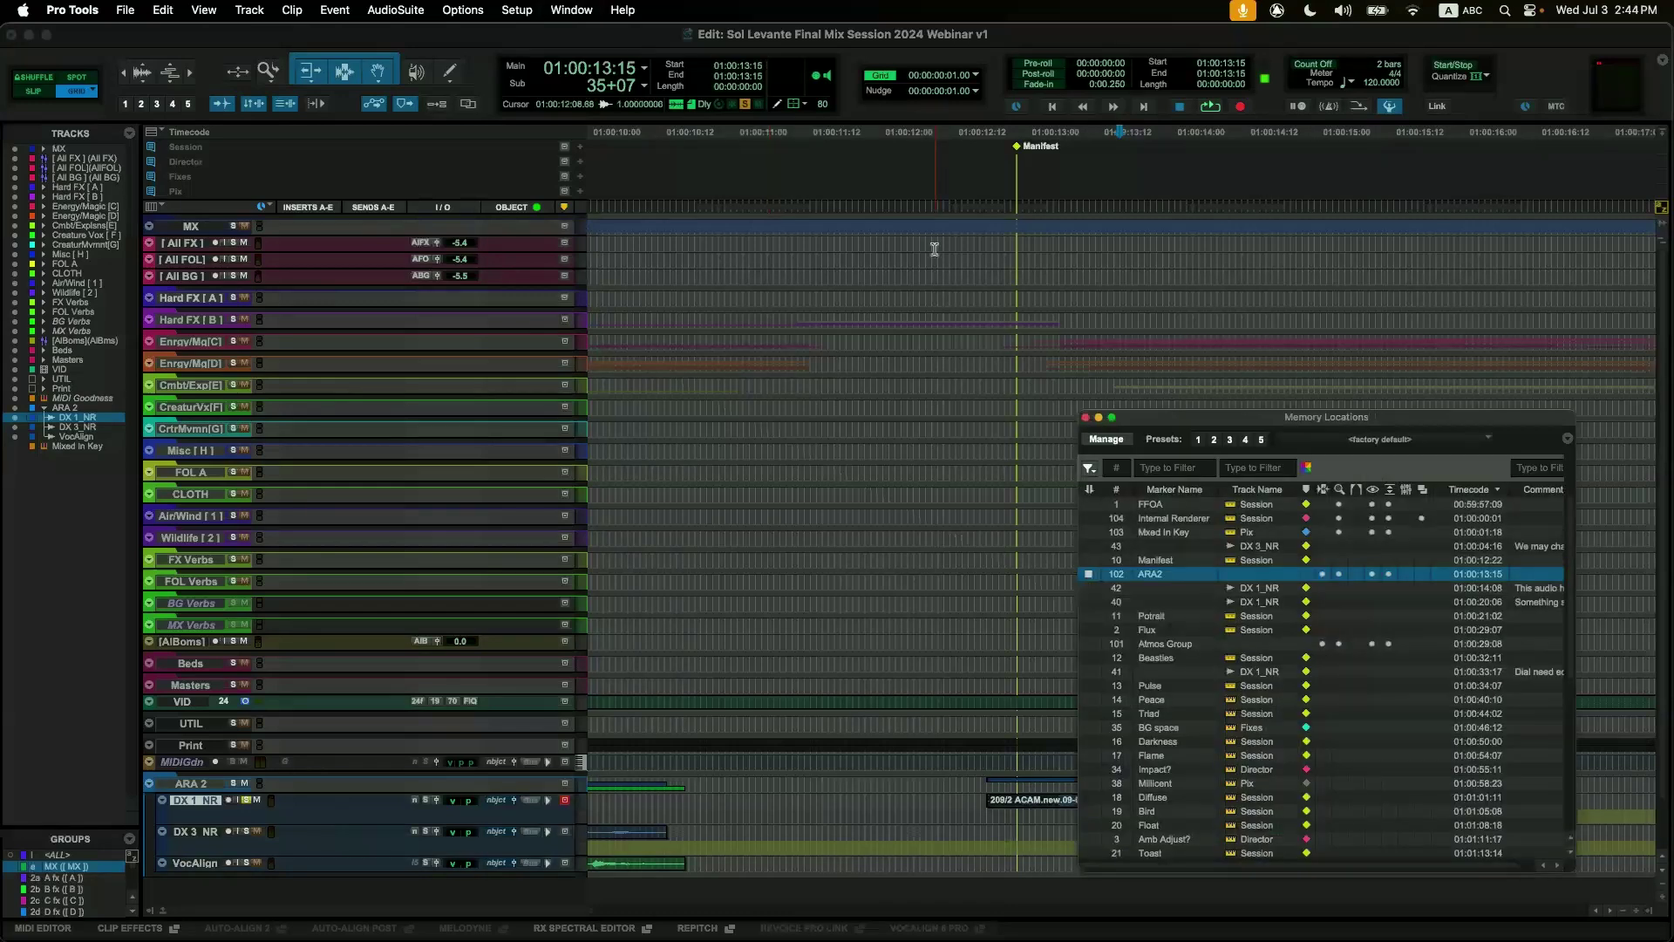
pyautogui.press('super+[')
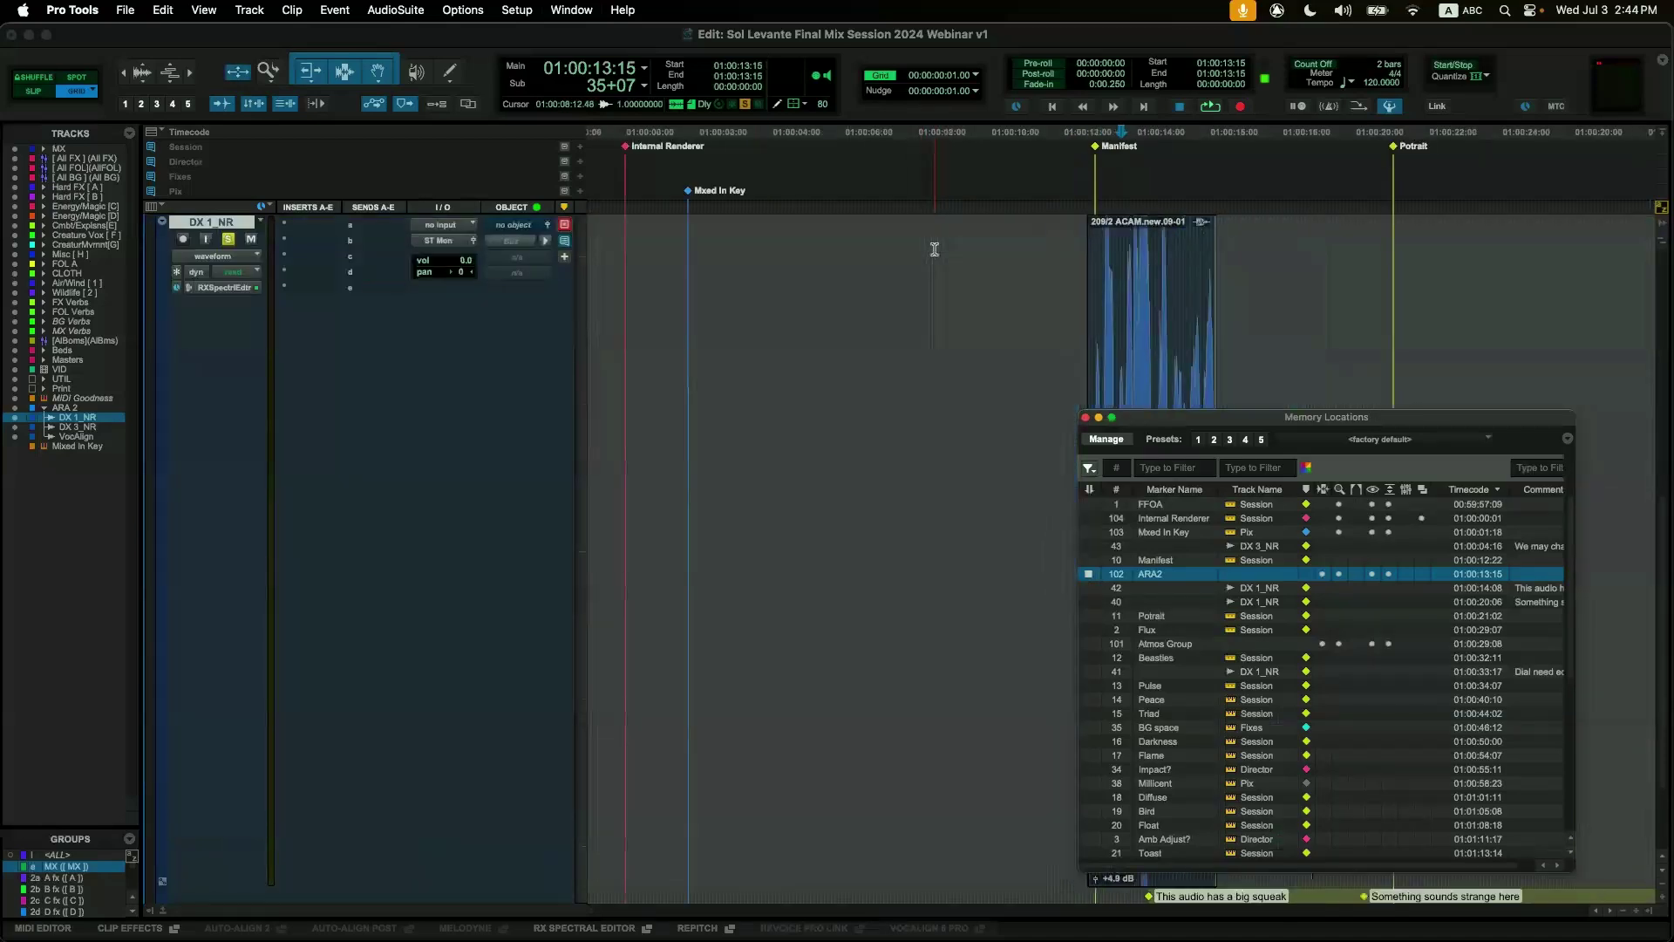
pyautogui.press('super+[')
pyautogui.press('super+[')
pyautogui.press('super+[')
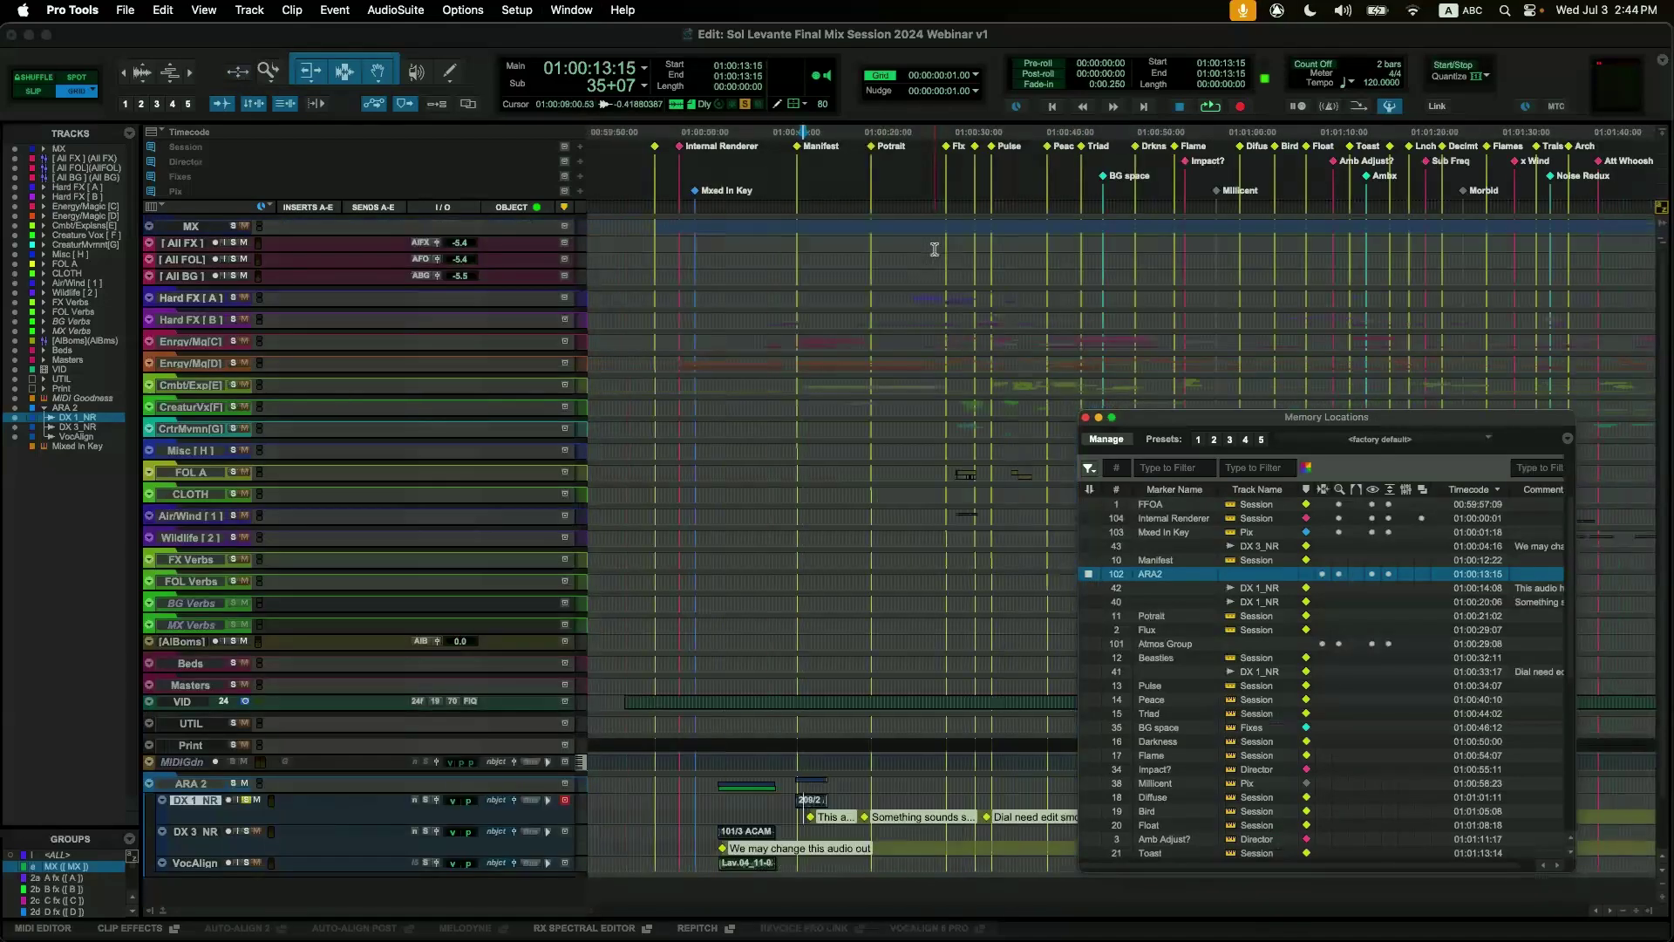
pyautogui.moveTo(1183, 420); pyautogui.dragTo(277, 302)
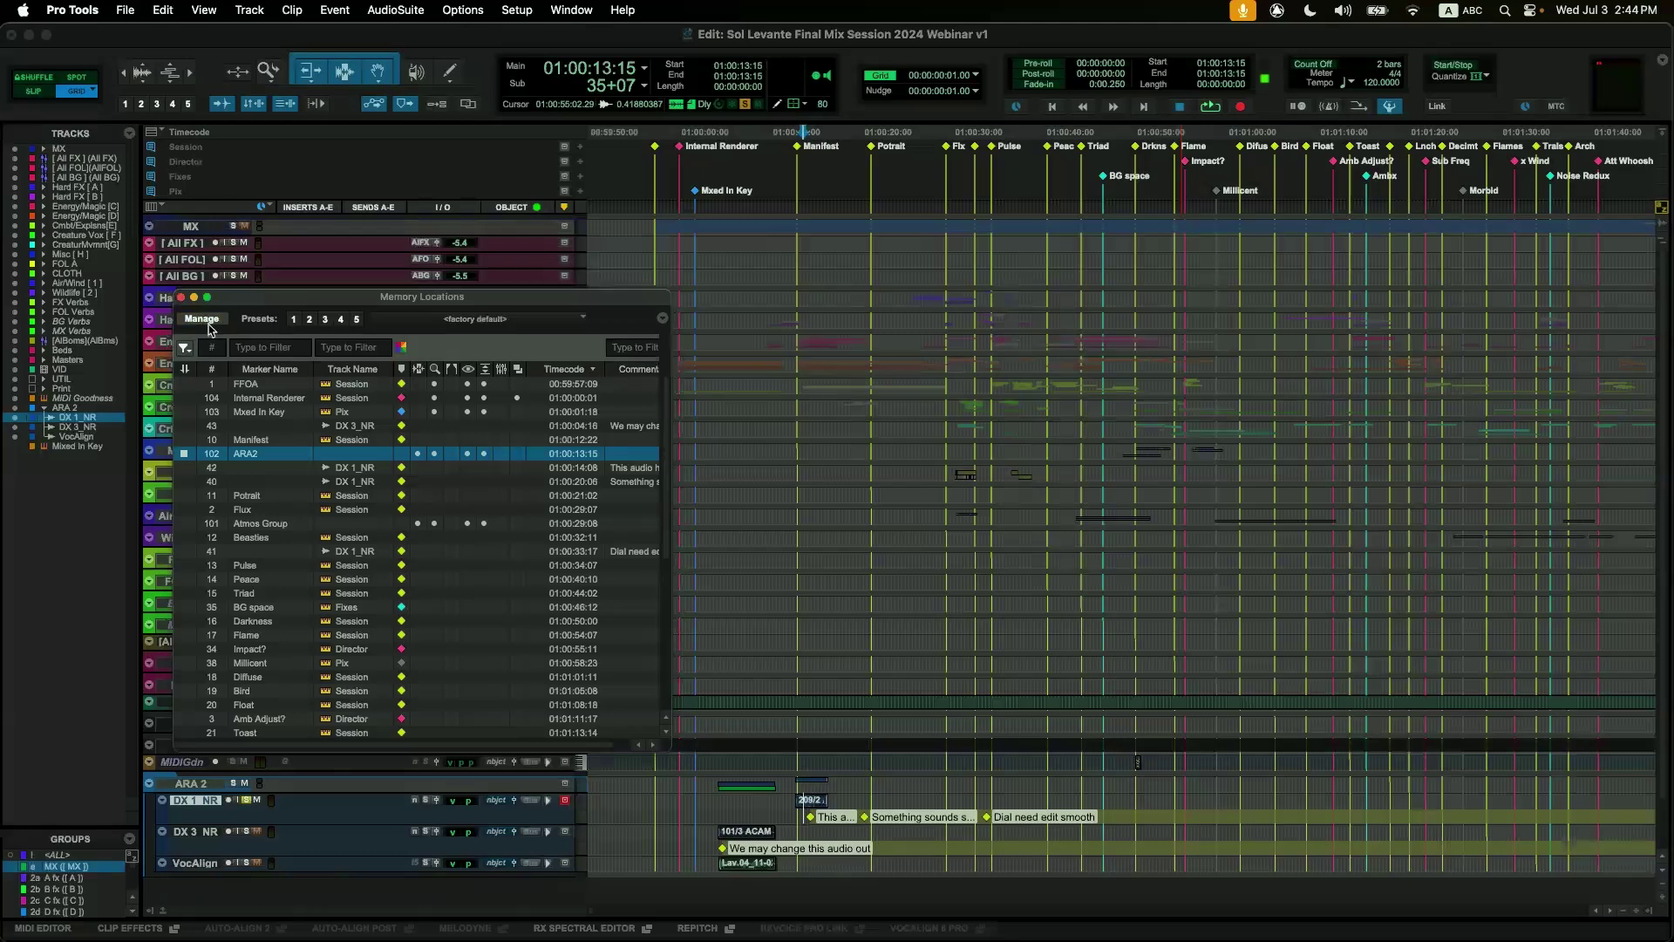
pyautogui.click(255, 412)
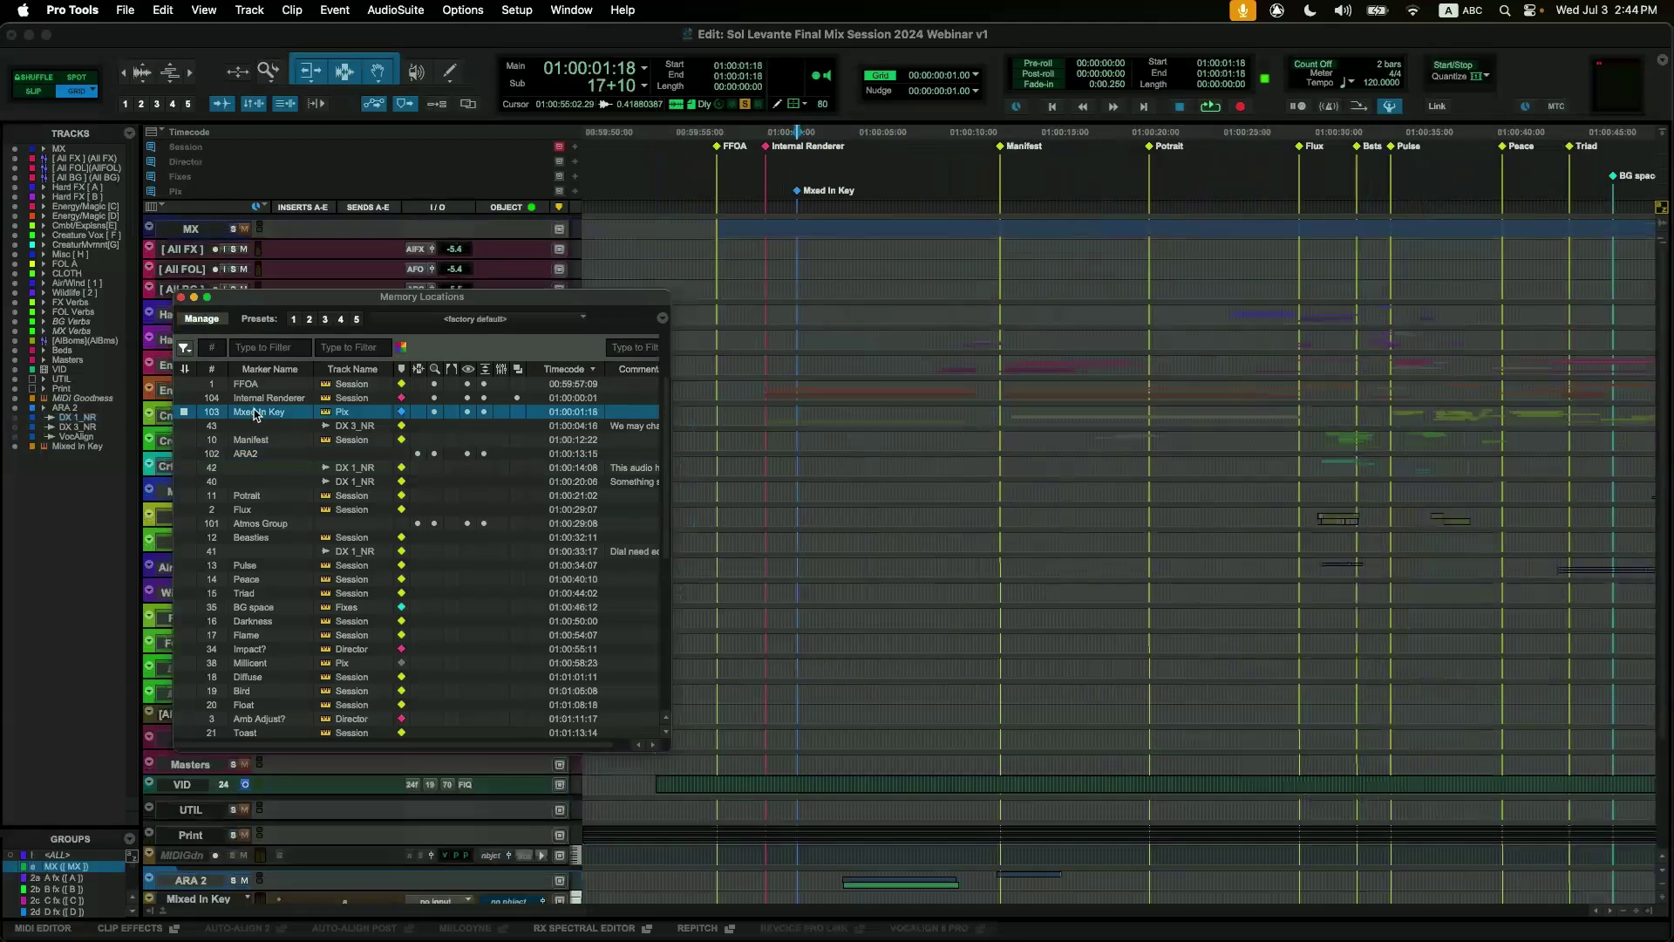
pyautogui.click(252, 384)
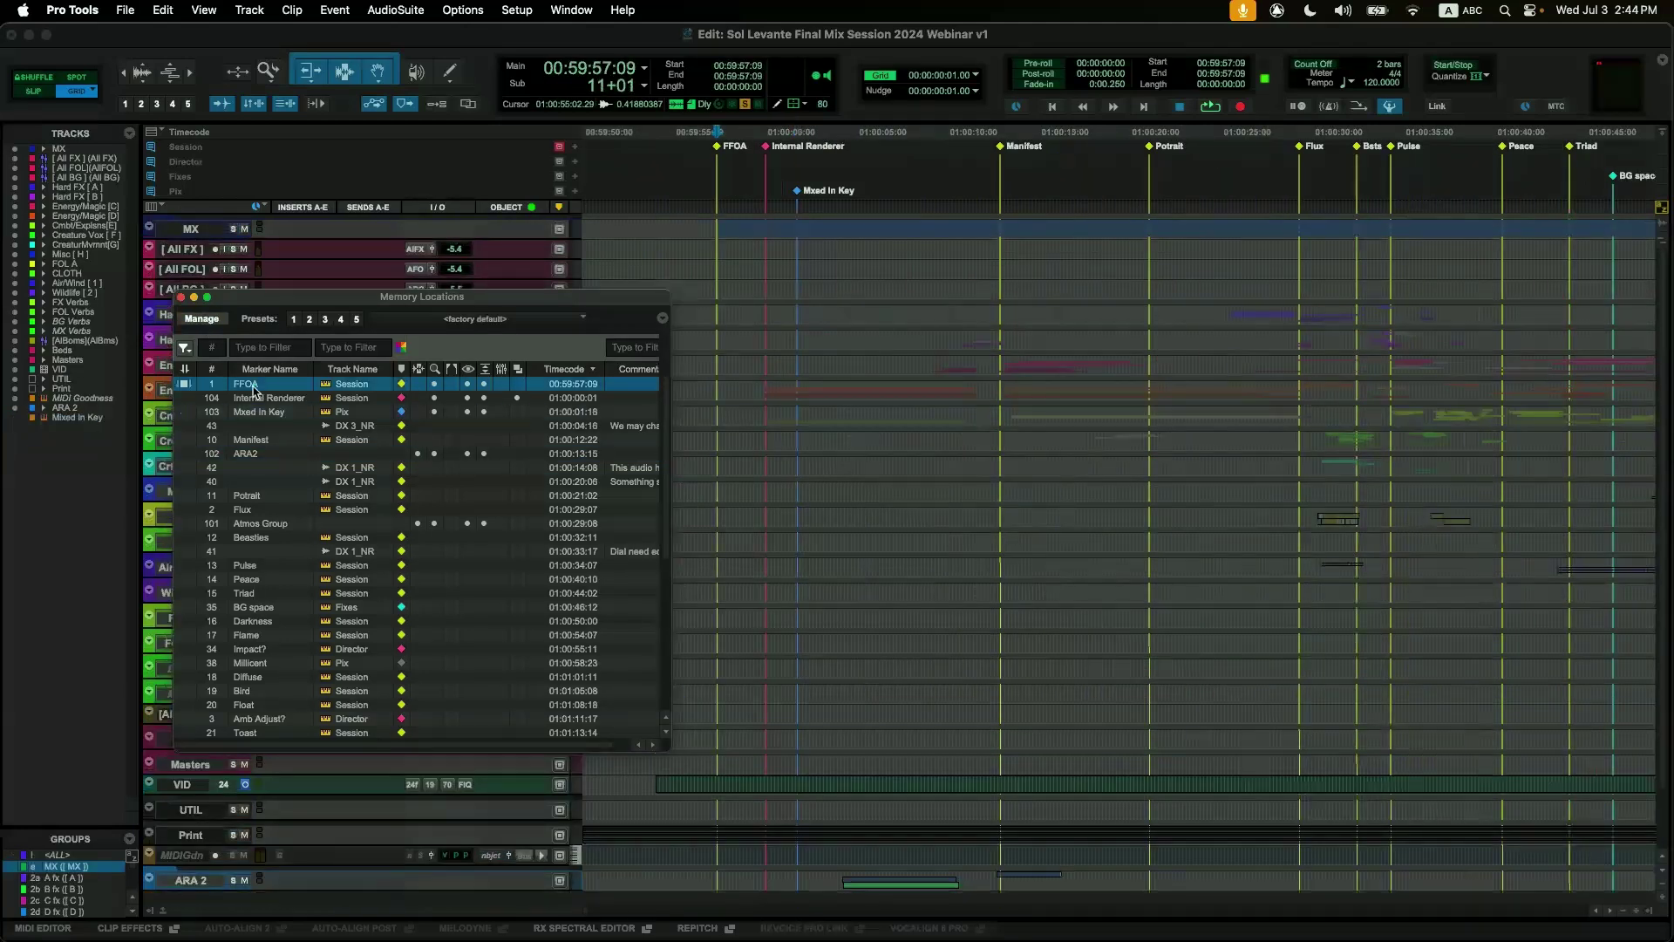
# Turn on Manage mode for the memory locations and open Batch Rename for Manifest, Atmos Group, location 41 and Peace.
pyautogui.click(206, 319)
pyautogui.click(253, 442)
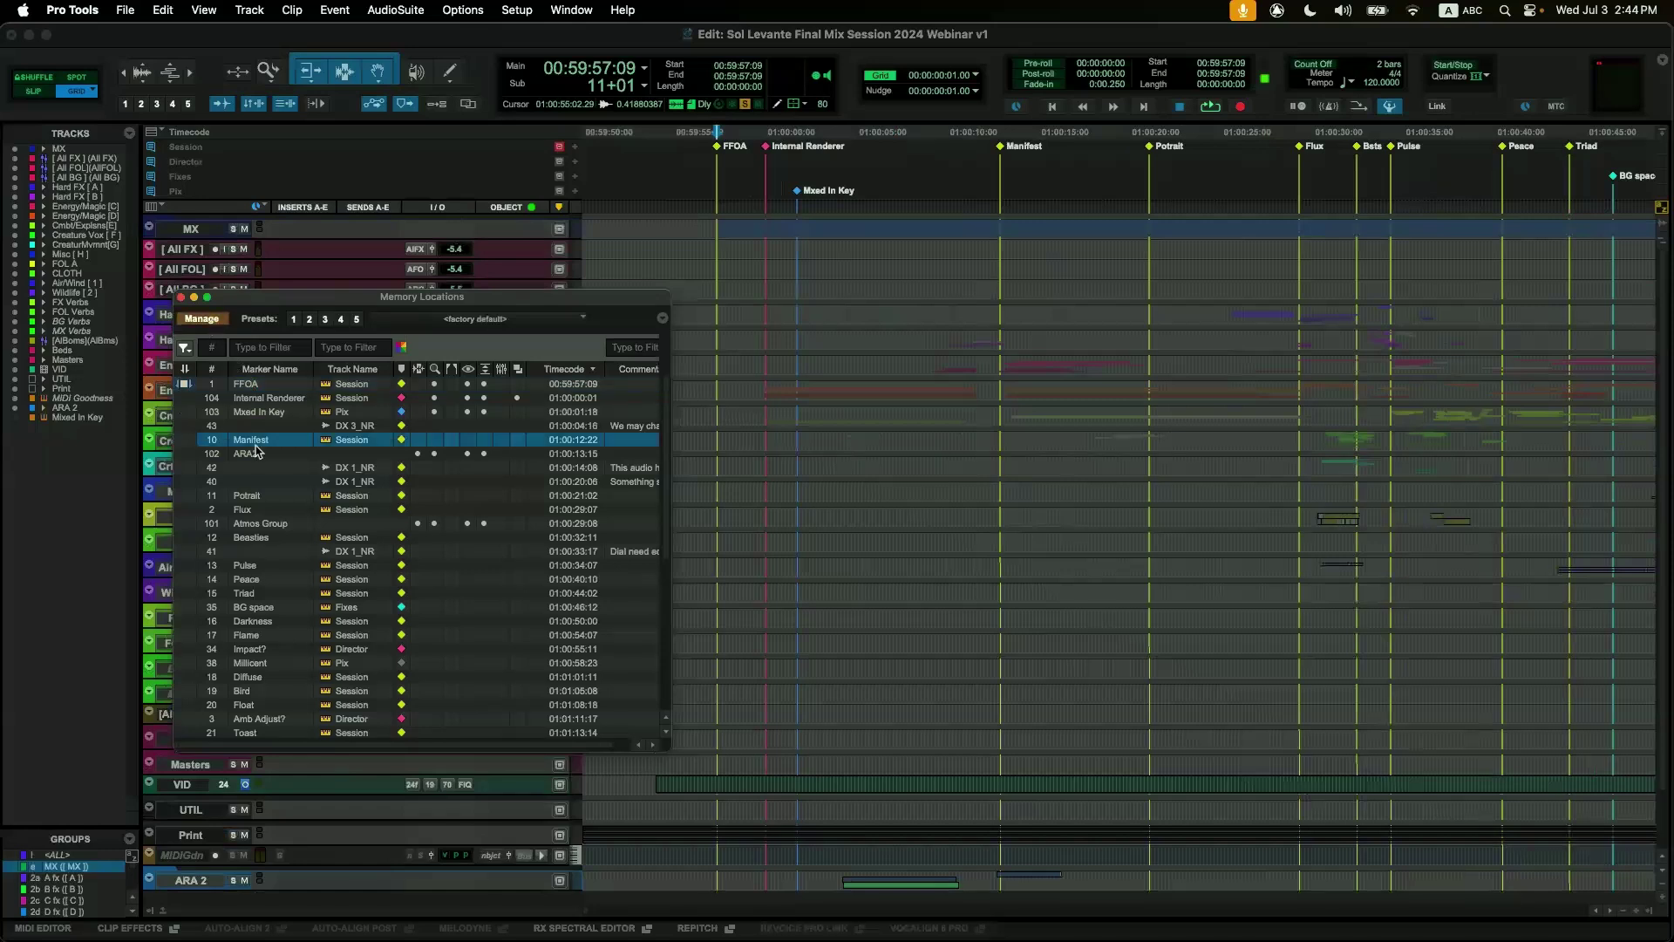
pyautogui.keyDown('super'); pyautogui.click(274, 523); pyautogui.keyUp('super')
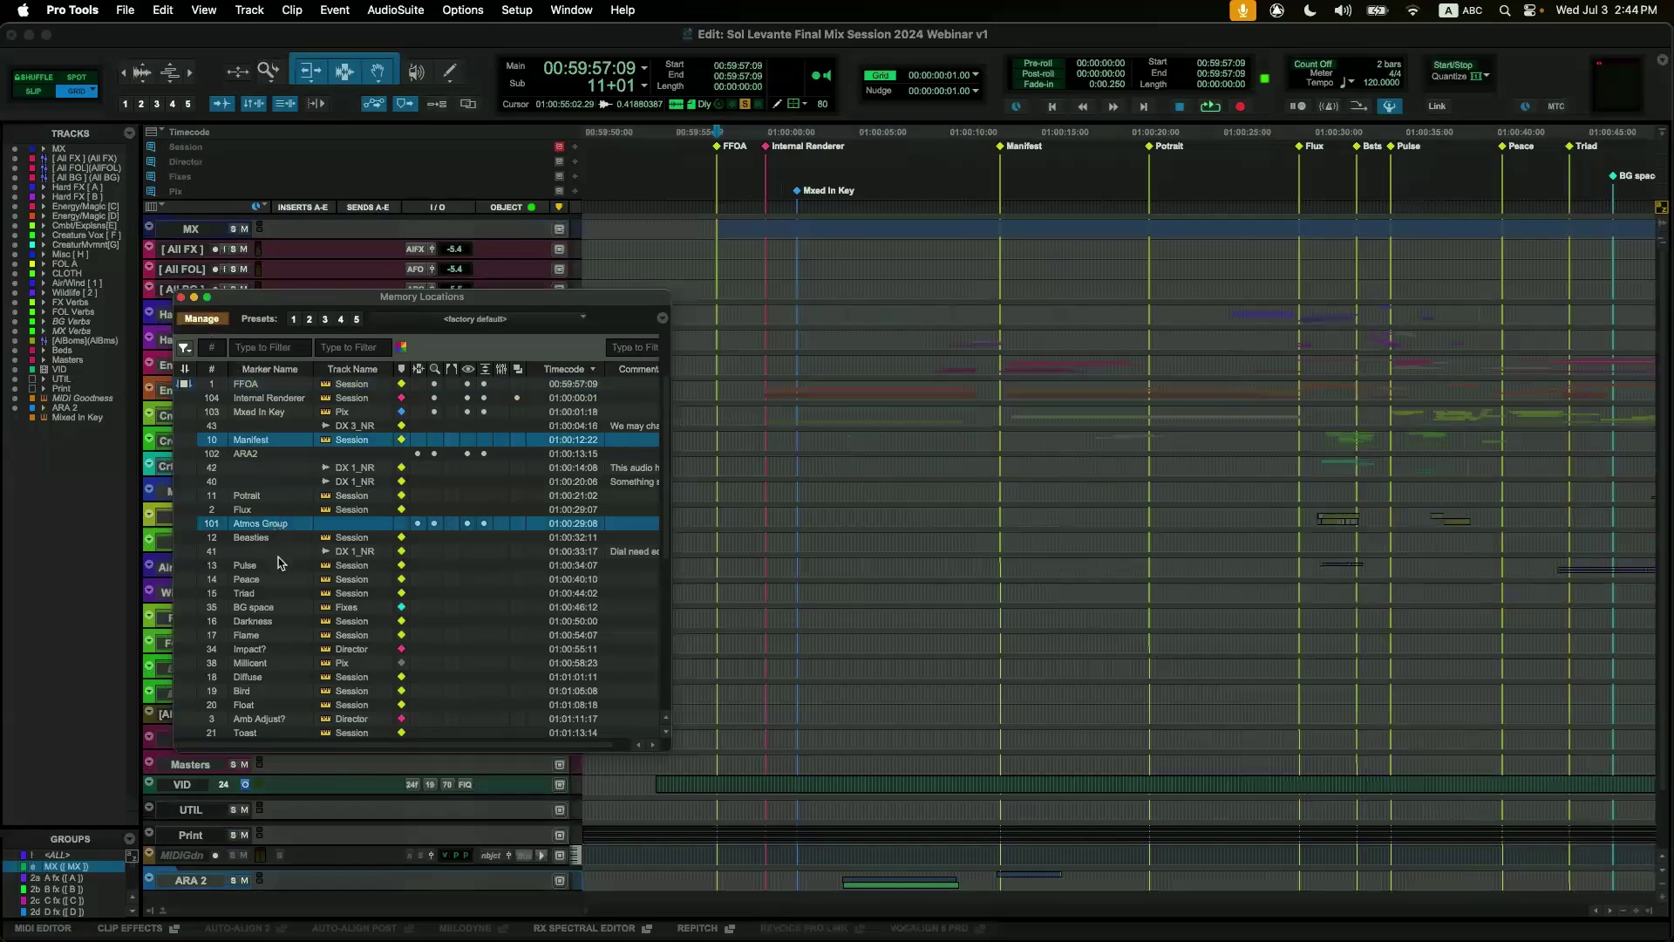
pyautogui.keyDown('super'); pyautogui.click(278, 552); pyautogui.keyUp('super')
pyautogui.keyDown('super'); pyautogui.click(278, 582); pyautogui.keyUp('super')
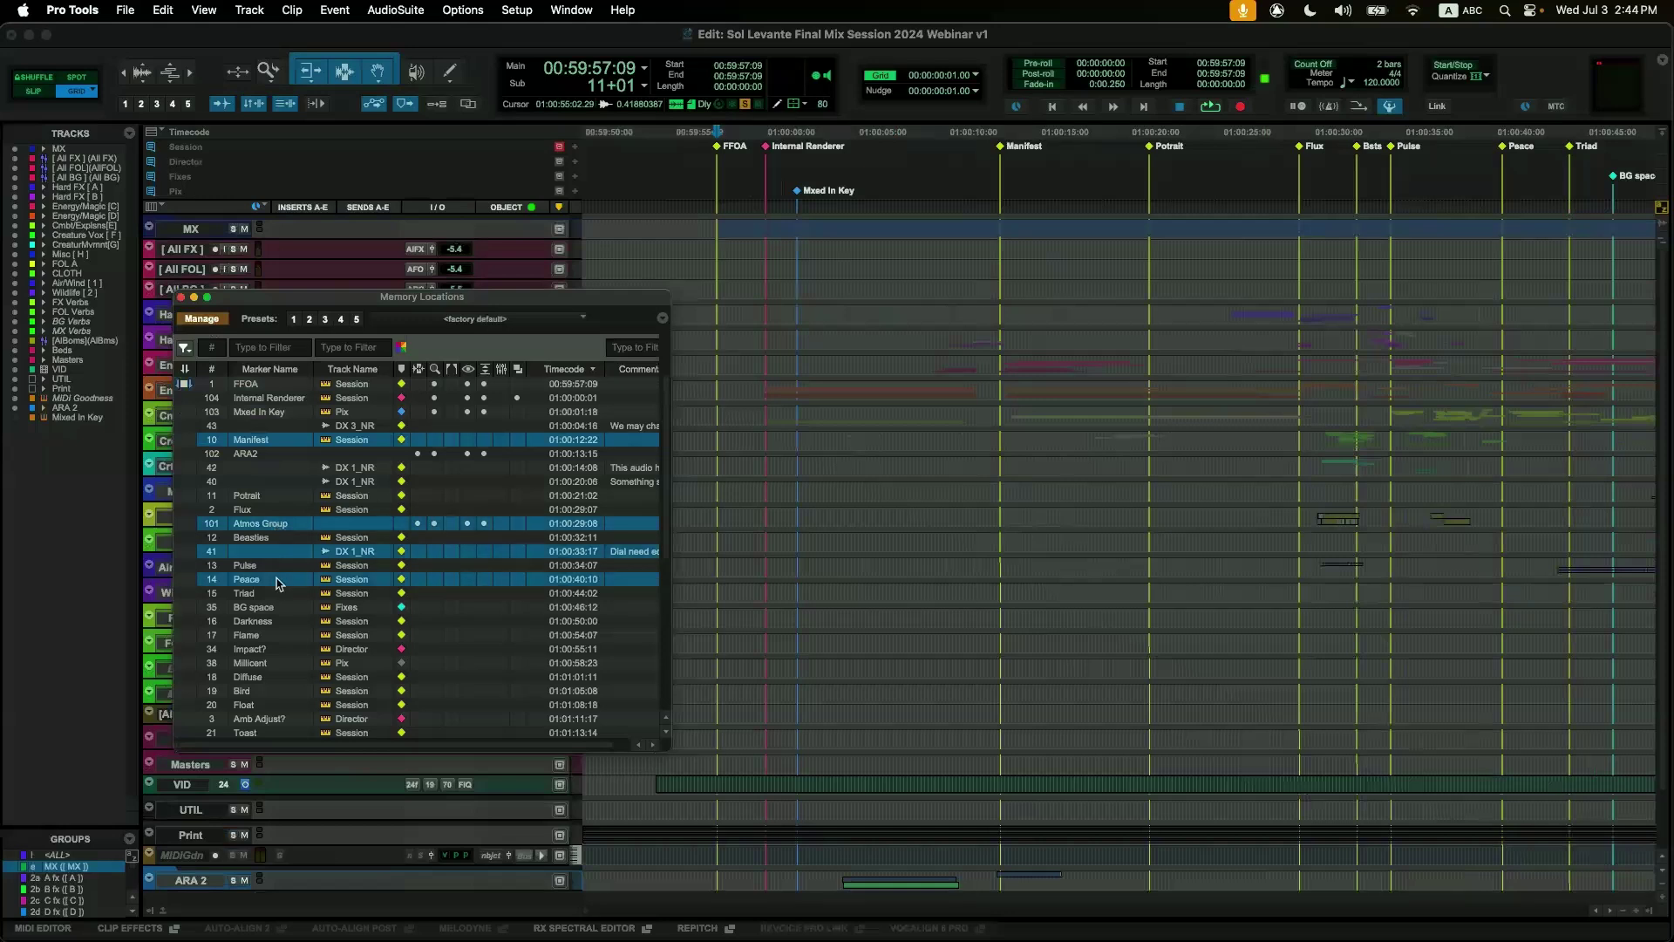
pyautogui.rightClick(264, 444)
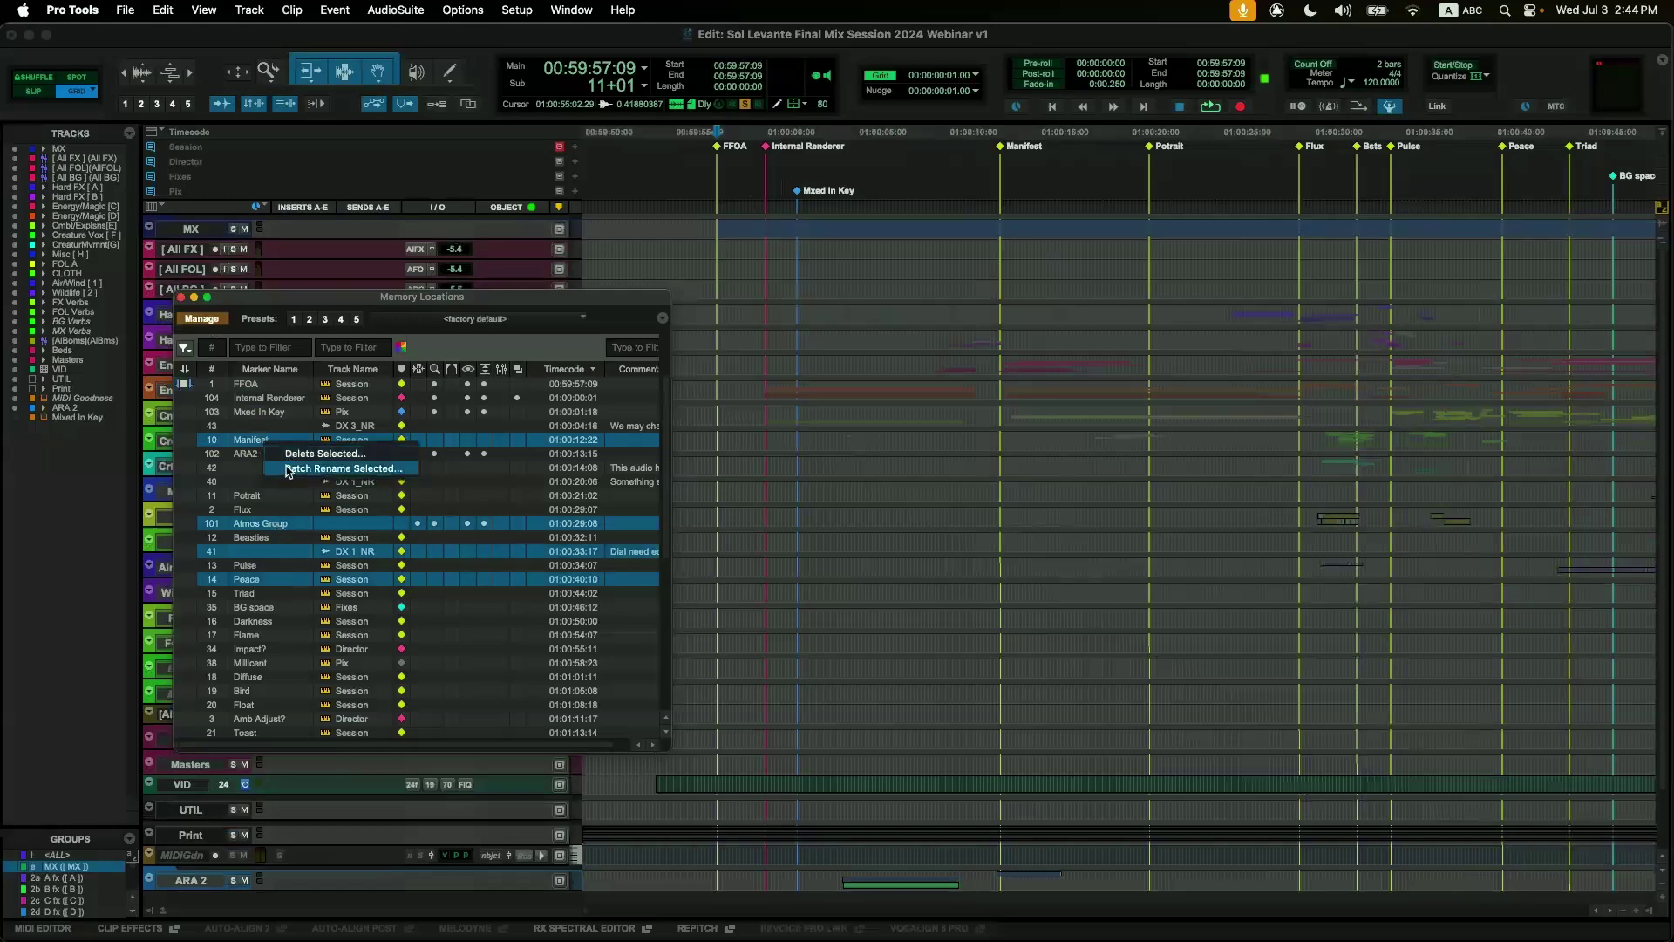
pyautogui.click(288, 470)
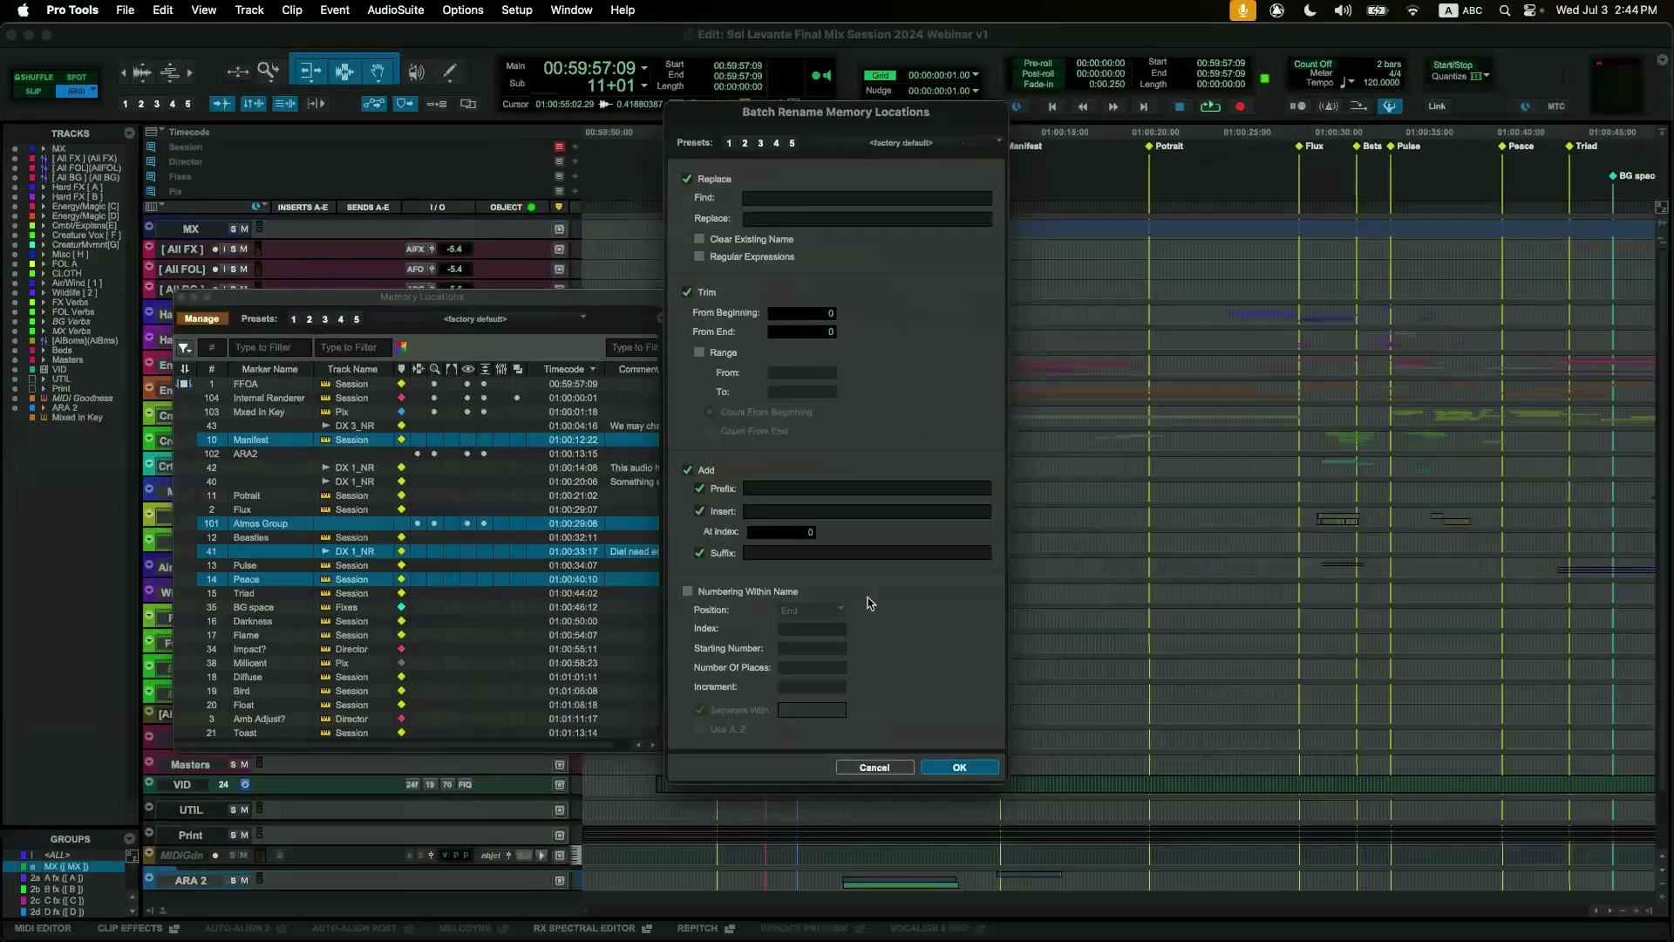
# Cancel the batch rename, recall the FFOA memory location and check the options available in the Memory Locations window.
pyautogui.click(874, 768)
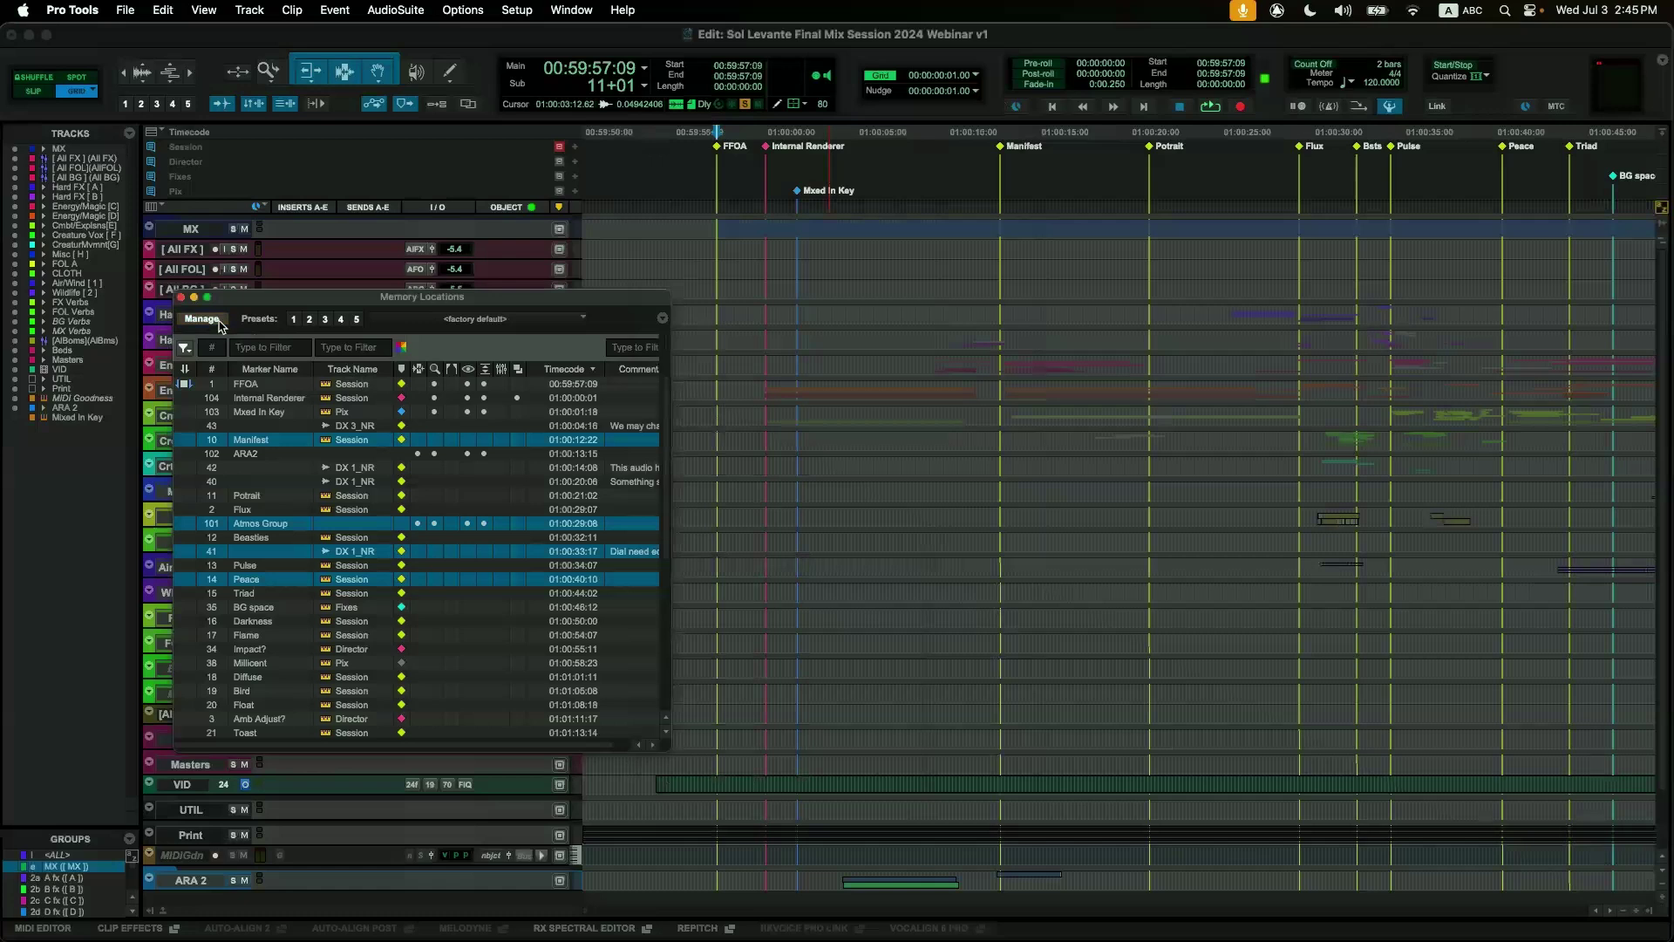
pyautogui.click(258, 385)
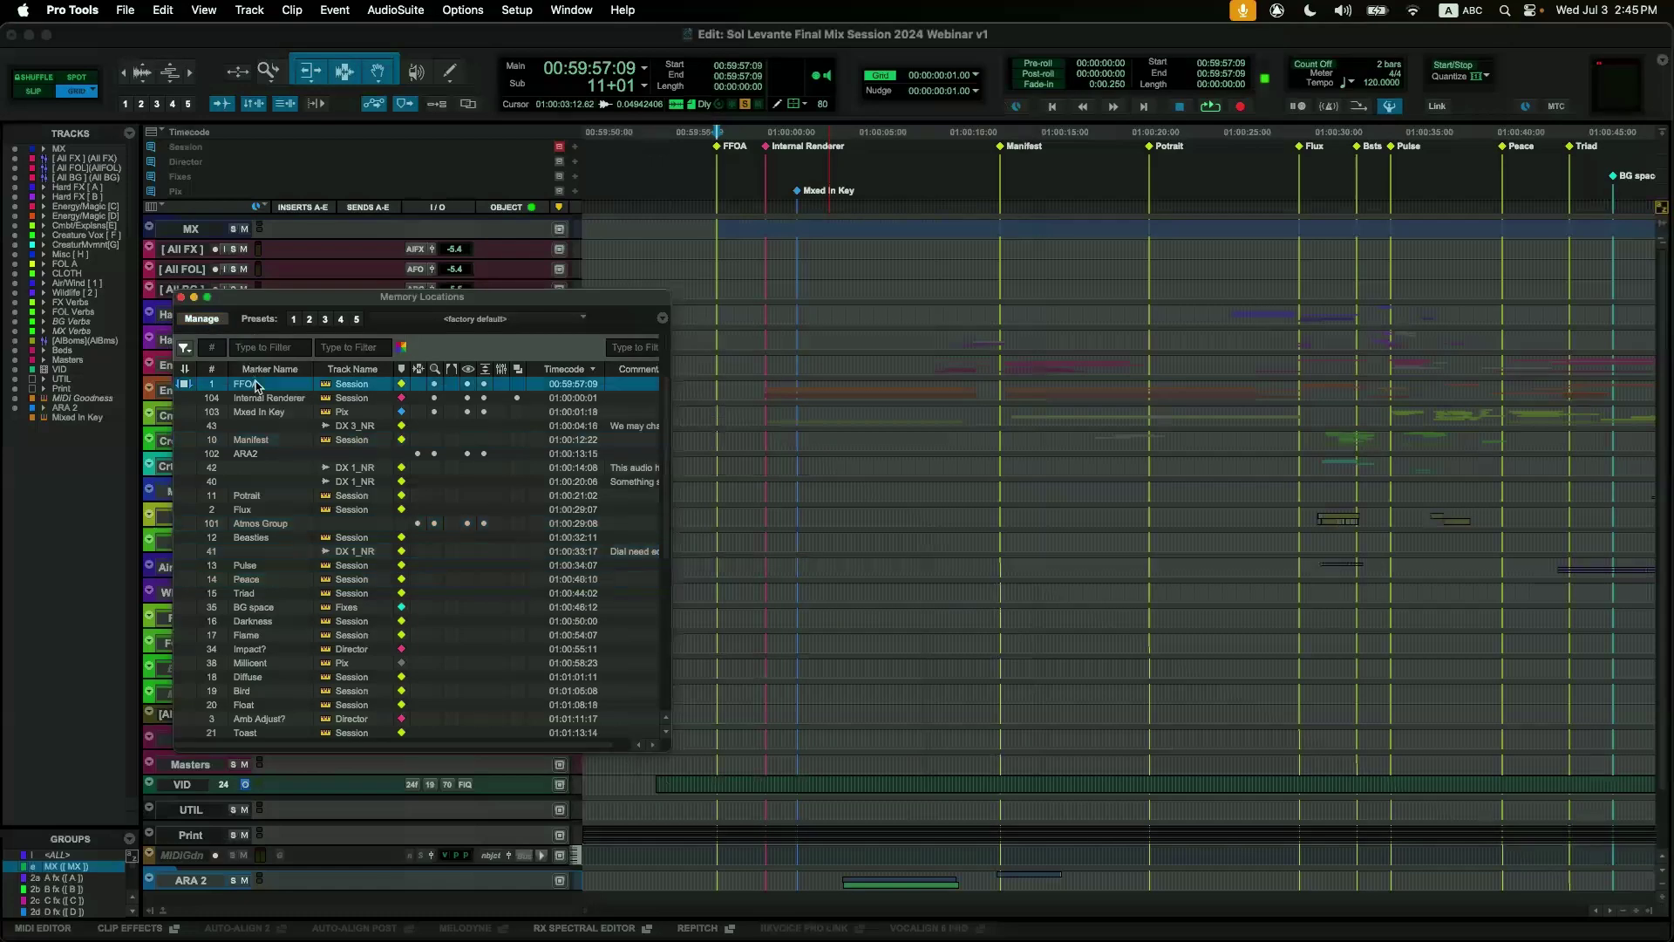
pyautogui.click(661, 319)
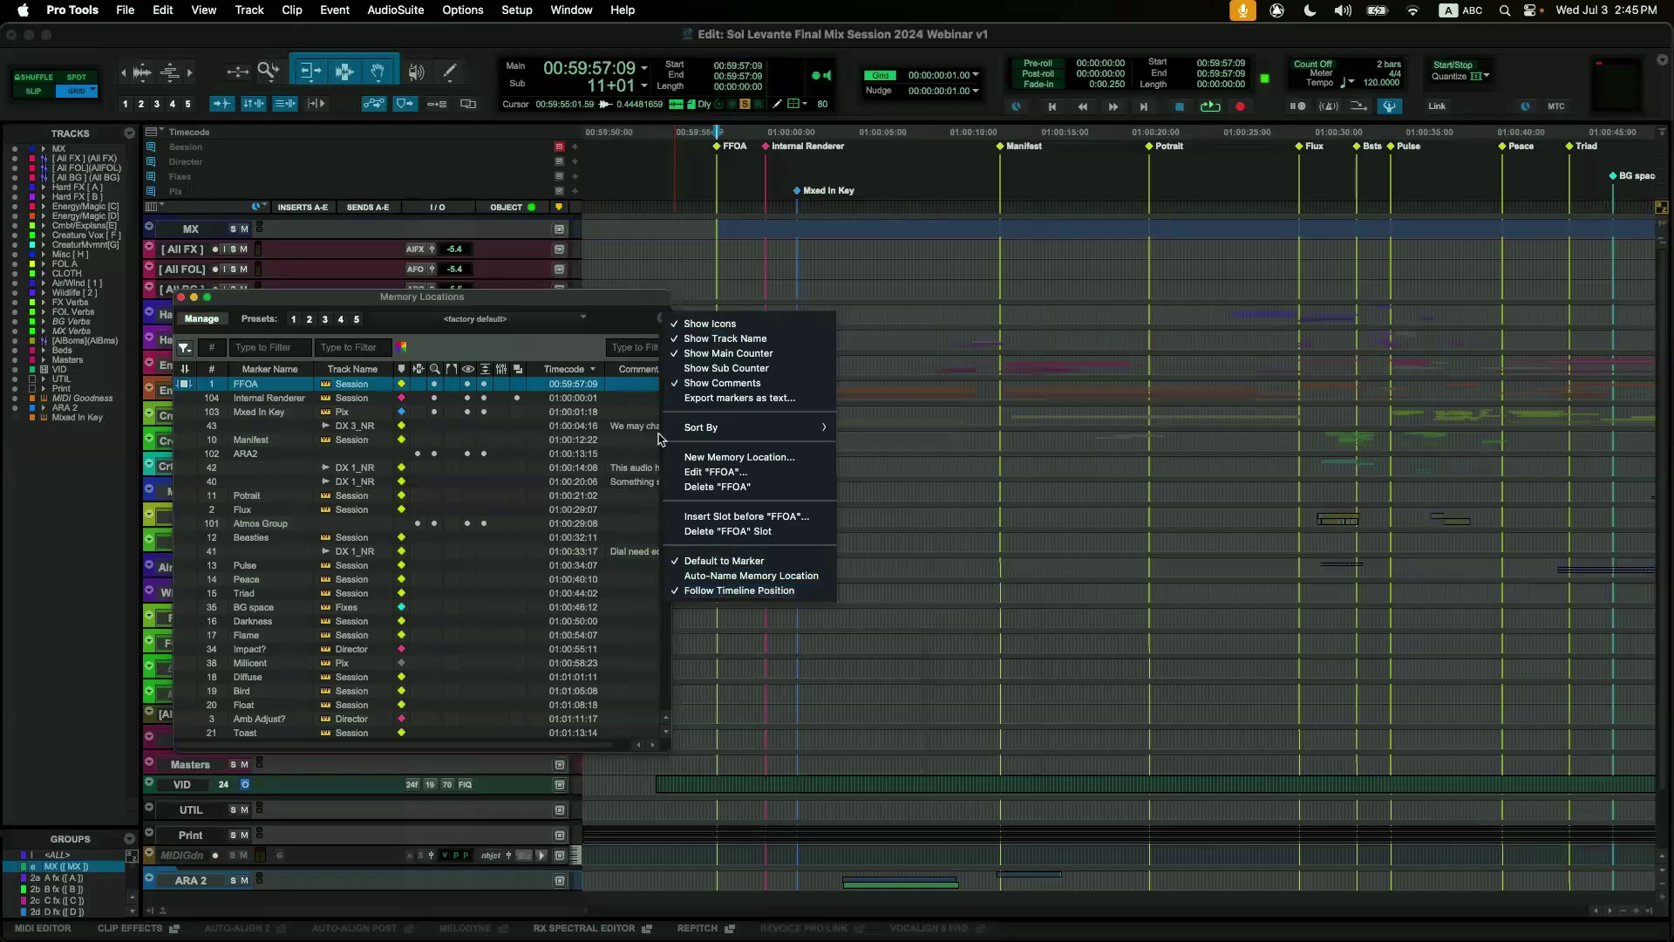
pyautogui.click(184, 302)
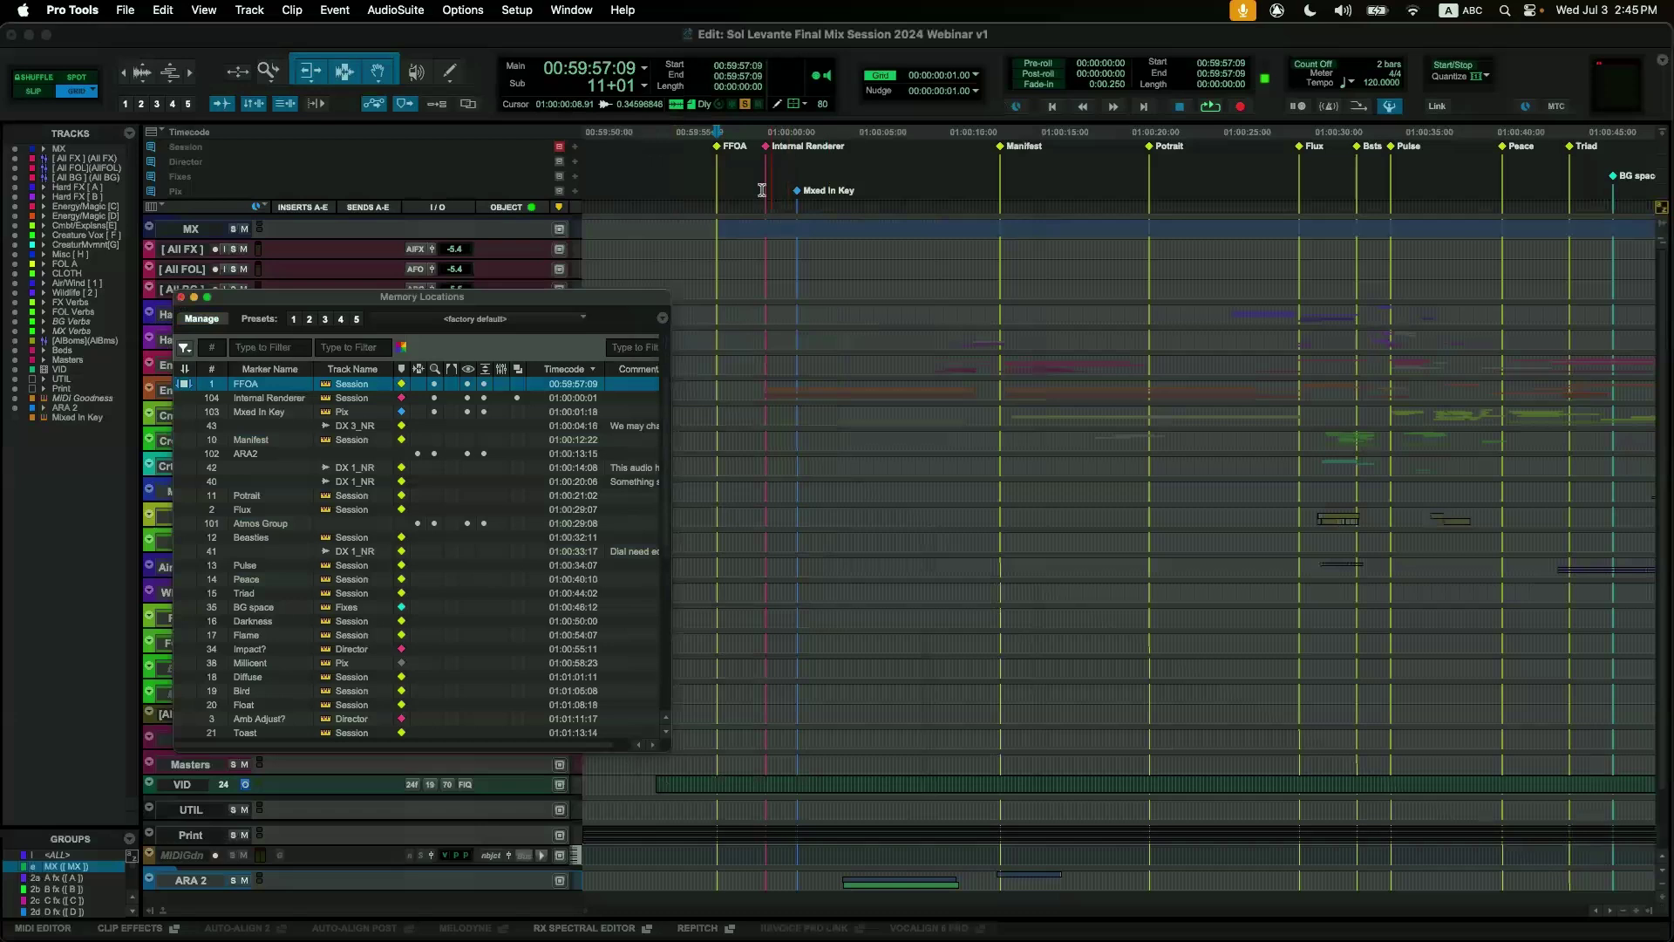
# Place the timeline cursor just after FFOA and step forward through the memory locations to Triad.
pyautogui.click(726, 161)
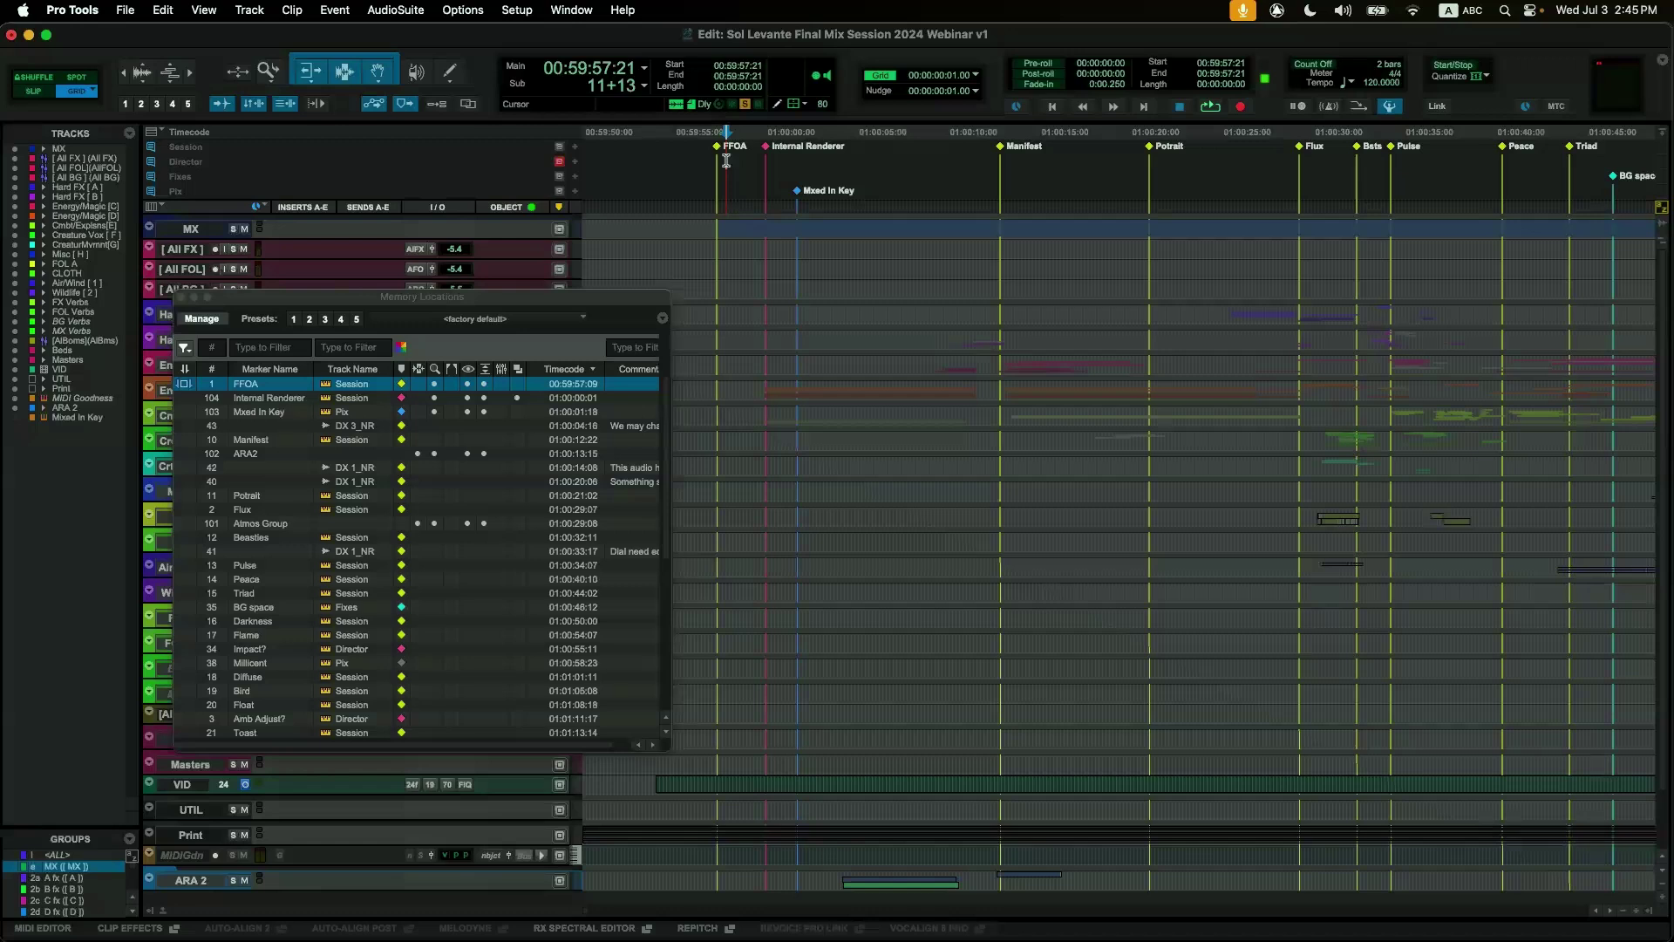
pyautogui.hotkey('alt', "'")
pyautogui.hotkey('alt', "'")
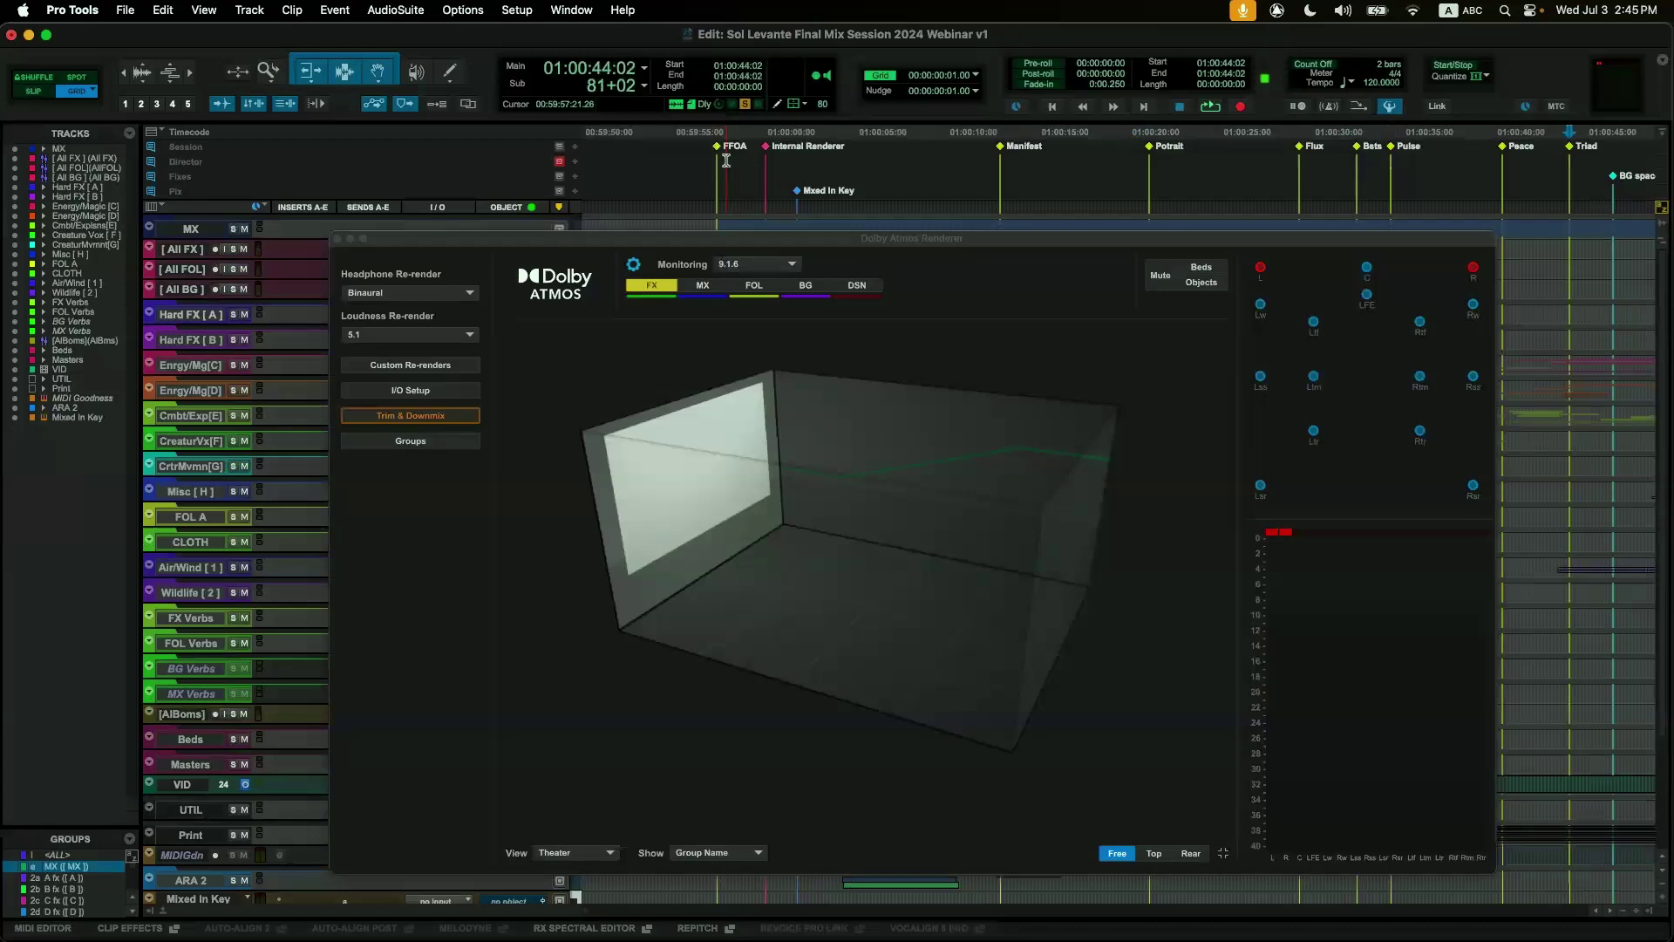
# Step backward through the memory locations from Triad to Internal Renderer.
pyautogui.hotkey('alt', 'Tab')
pyautogui.hotkey('alt', 'Tab')
pyautogui.hotkey('alt', 'Tab')
pyautogui.hotkey('alt', 'Tab')
pyautogui.hotkey('alt', 'Tab')
pyautogui.hotkey('alt', 'Tab')
pyautogui.hotkey('alt', 'Tab')
pyautogui.hotkey('alt', 'Tab')
pyautogui.hotkey('alt', 'Tab')
pyautogui.hotkey('alt', 'Tab')
pyautogui.hotkey('alt', 'Tab')
pyautogui.hotkey('alt', 'Tab')
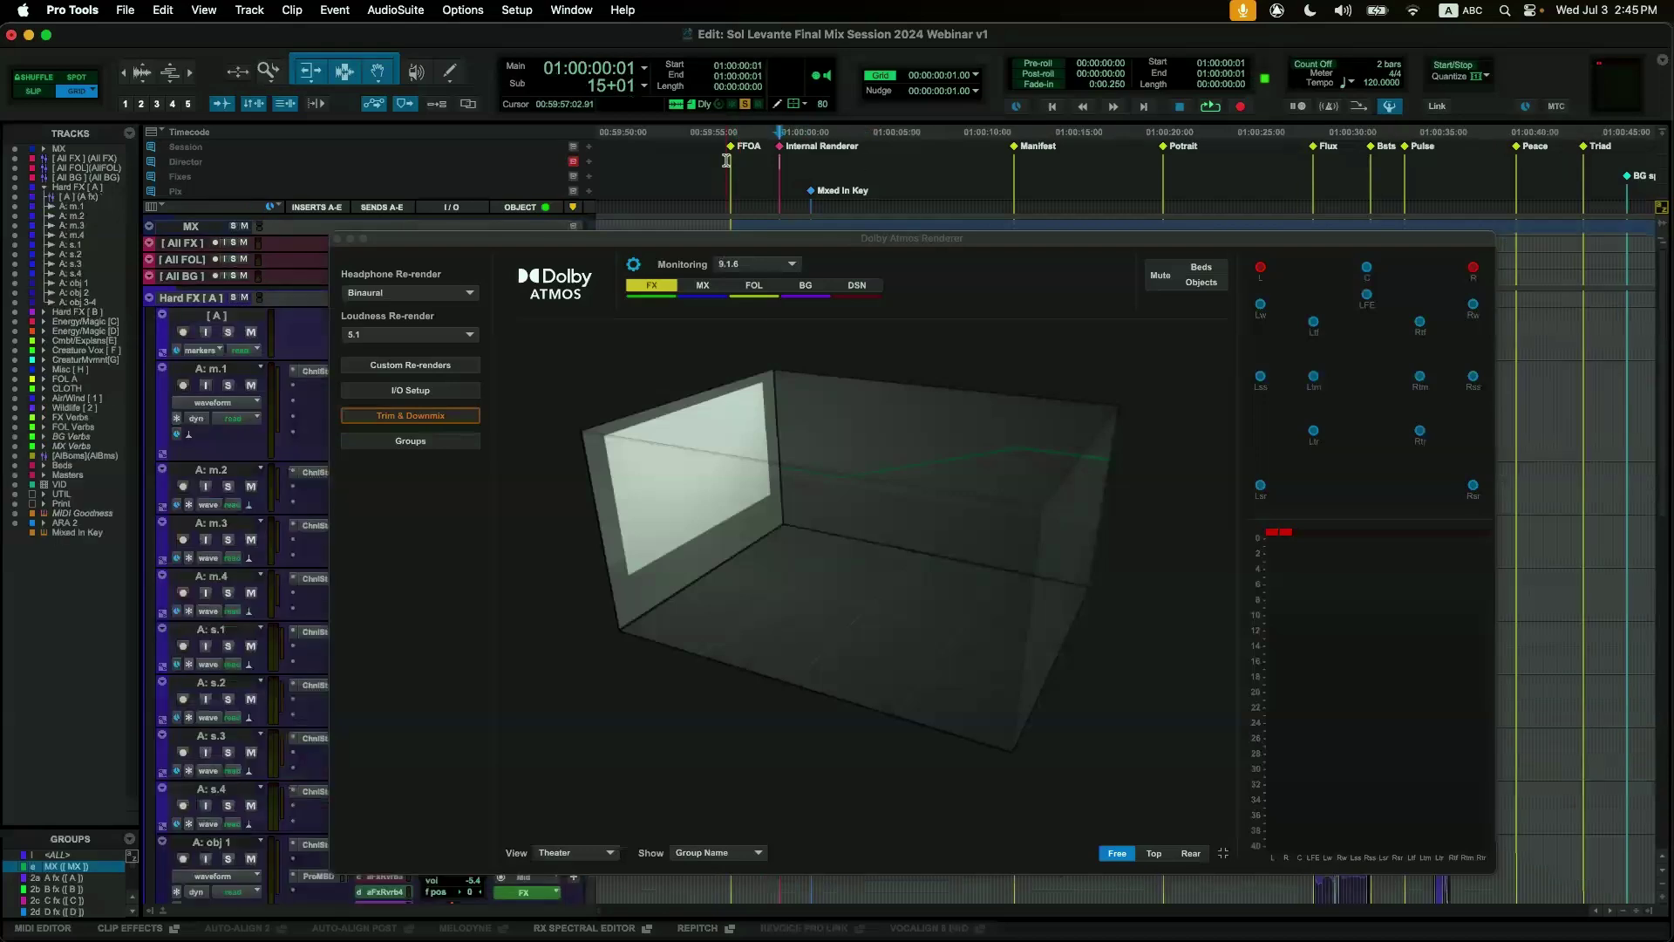
# Step forward to the Mixed In Key memory location and close the Dolby Atmos Renderer window.
pyautogui.press('Tab')
pyautogui.press('Tab')
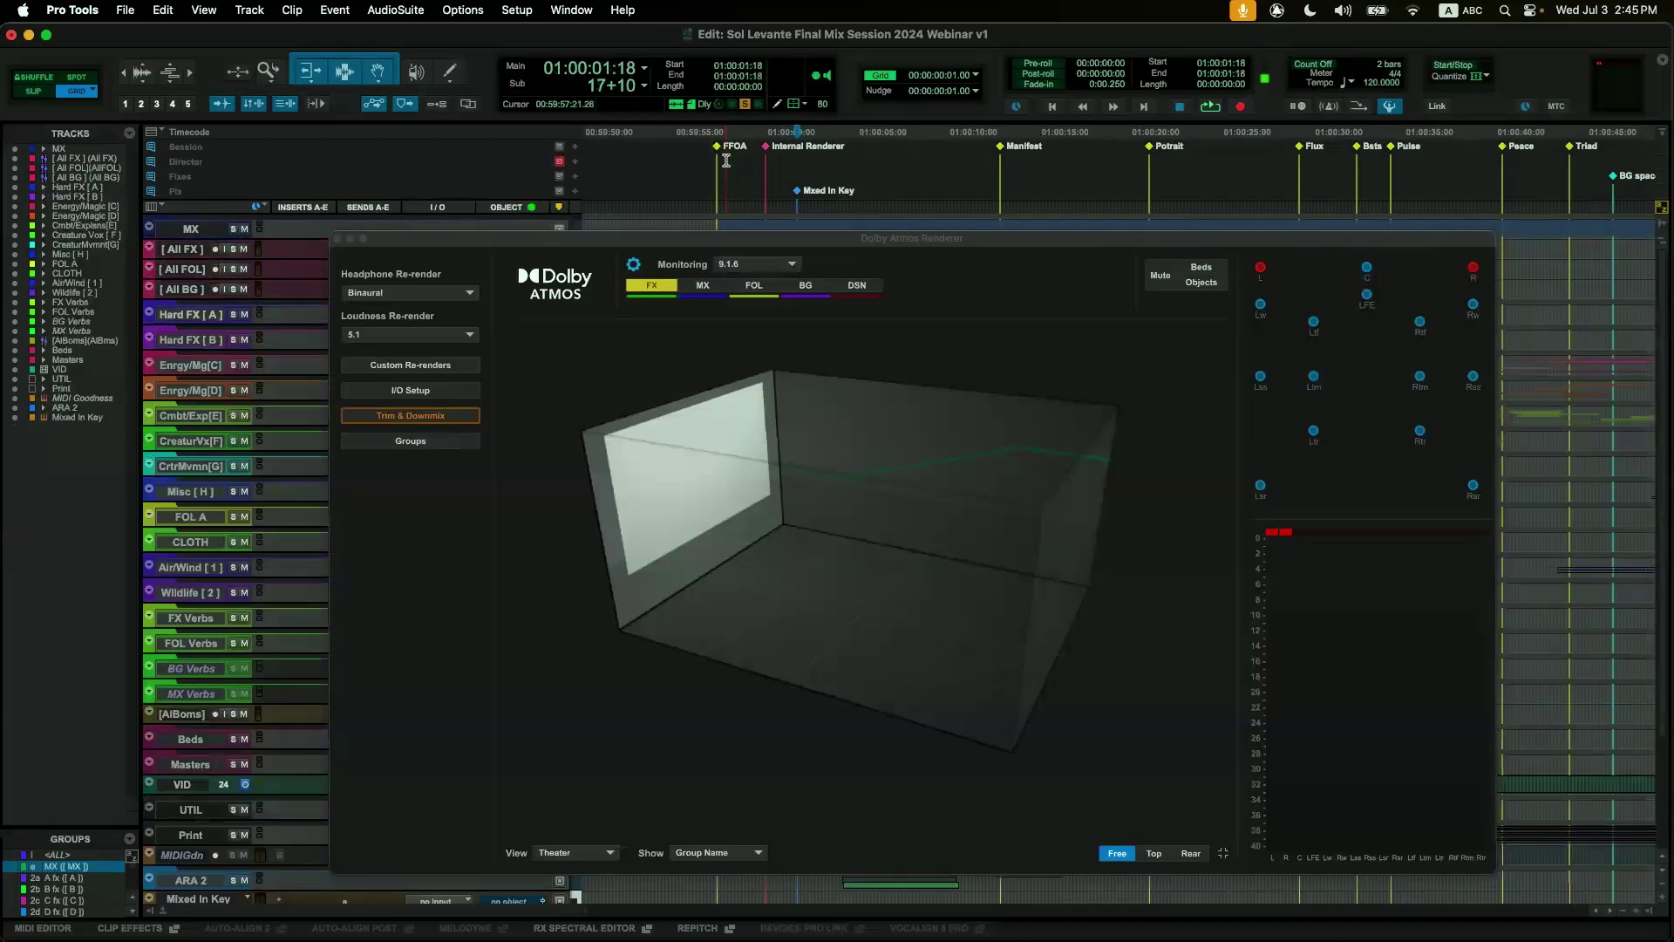
pyautogui.click(337, 238)
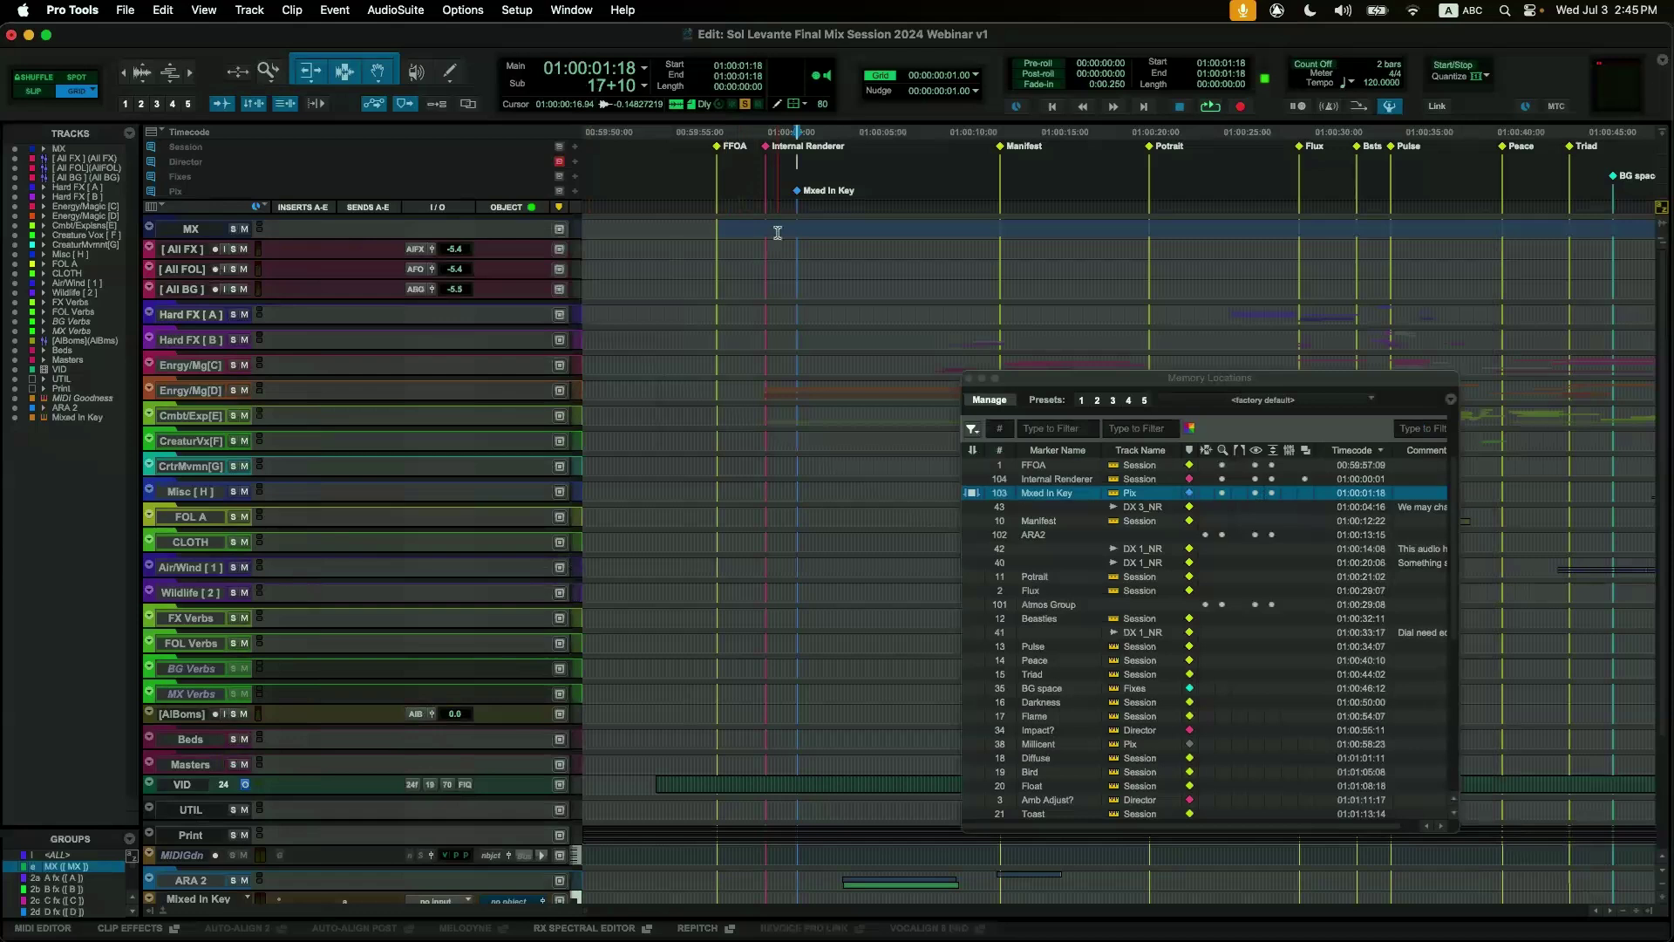
# Move to memory location 43 and extend the timeline selection marker by marker up to Flux.
pyautogui.press('Tab')
pyautogui.hotkey('shift', 'Tab')
pyautogui.hotkey('shift', 'Tab')
pyautogui.hotkey('shift', 'Tab')
pyautogui.hotkey('shift', 'Tab')
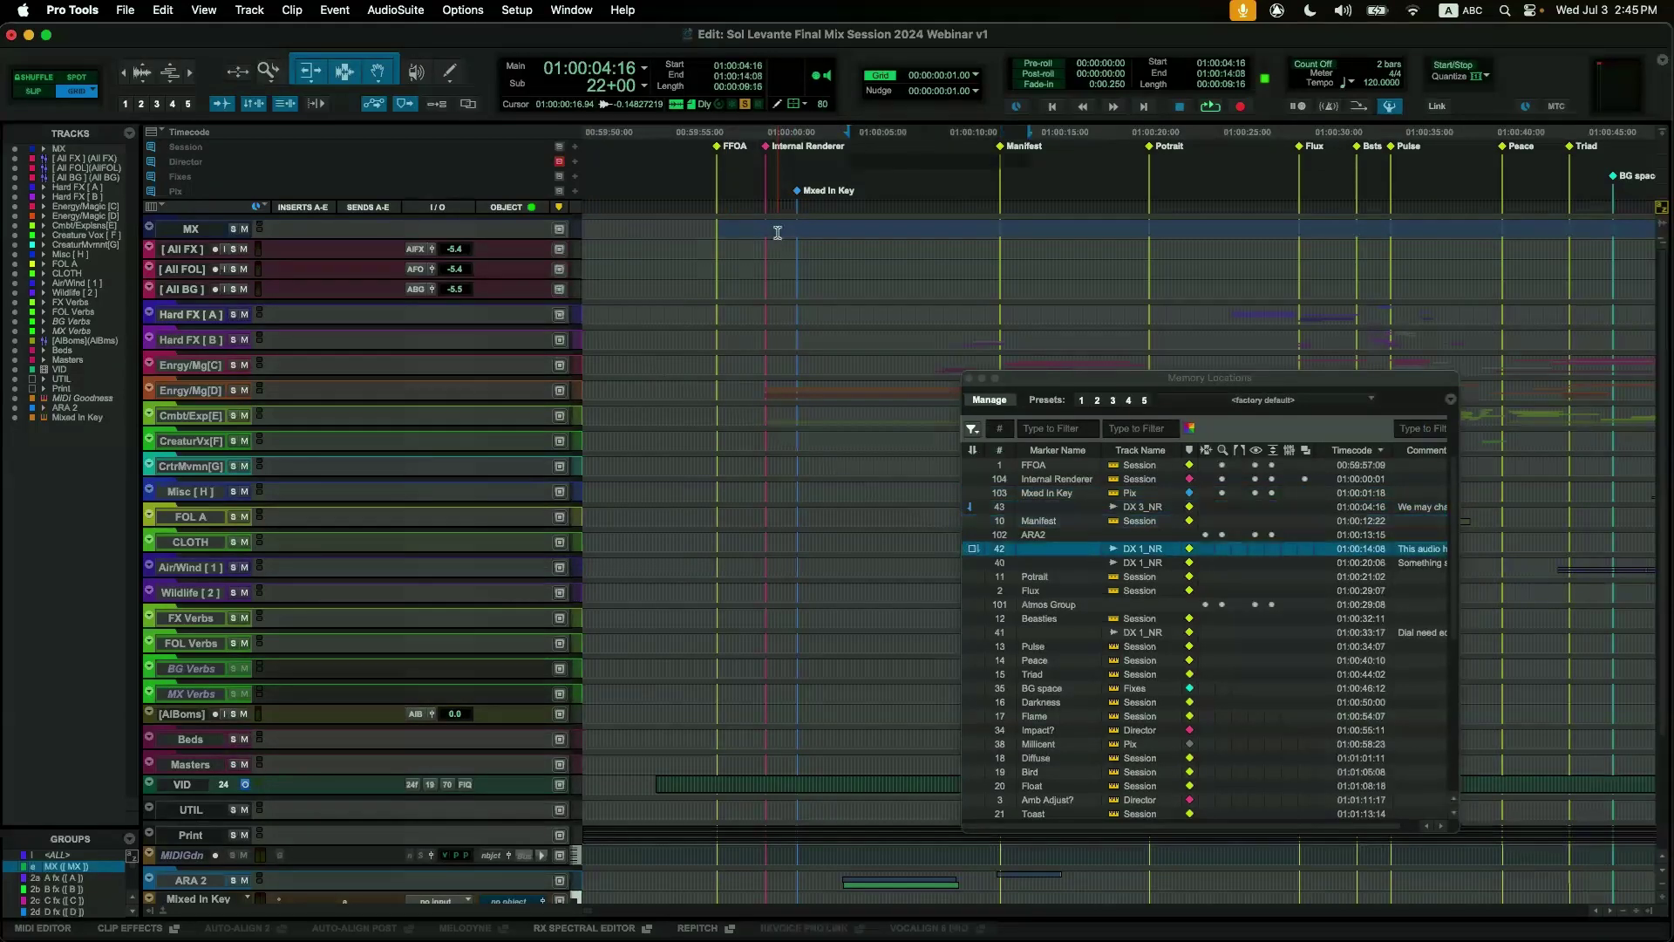
pyautogui.hotkey('shift', 'Tab')
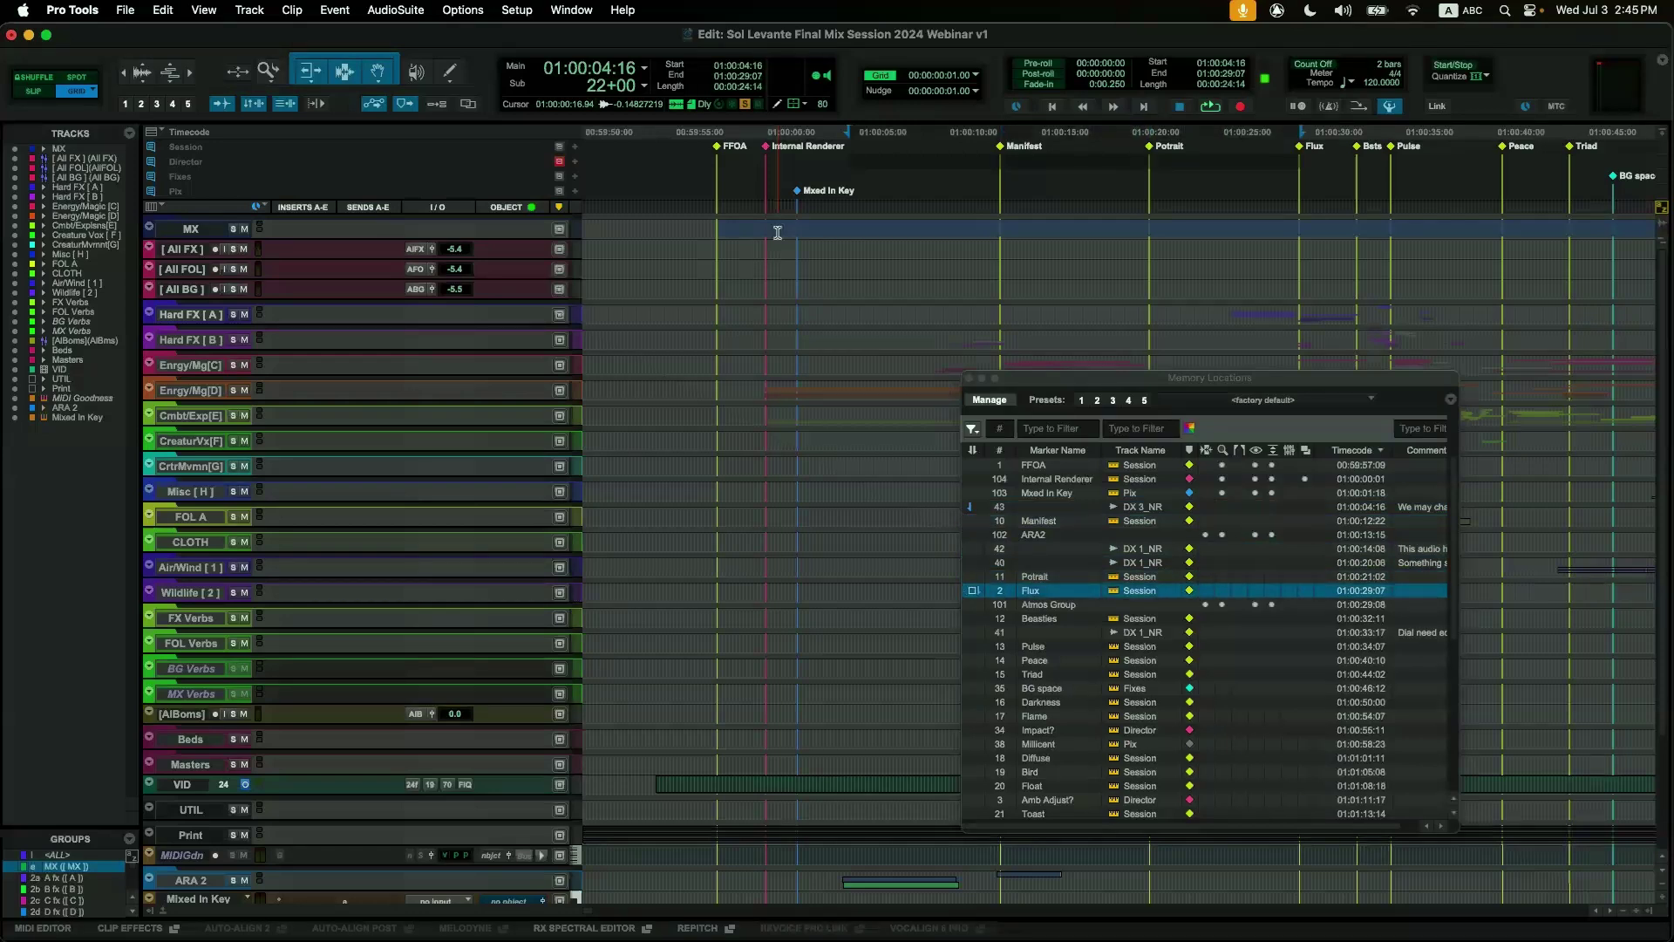
# Move the edit selection down through the tracks to Cmbt/Exp[E].
pyautogui.press(';')
pyautogui.press(';')
pyautogui.press(';')
pyautogui.press(';')
pyautogui.press(';')
pyautogui.press(';')
pyautogui.press(';')
pyautogui.press(';')
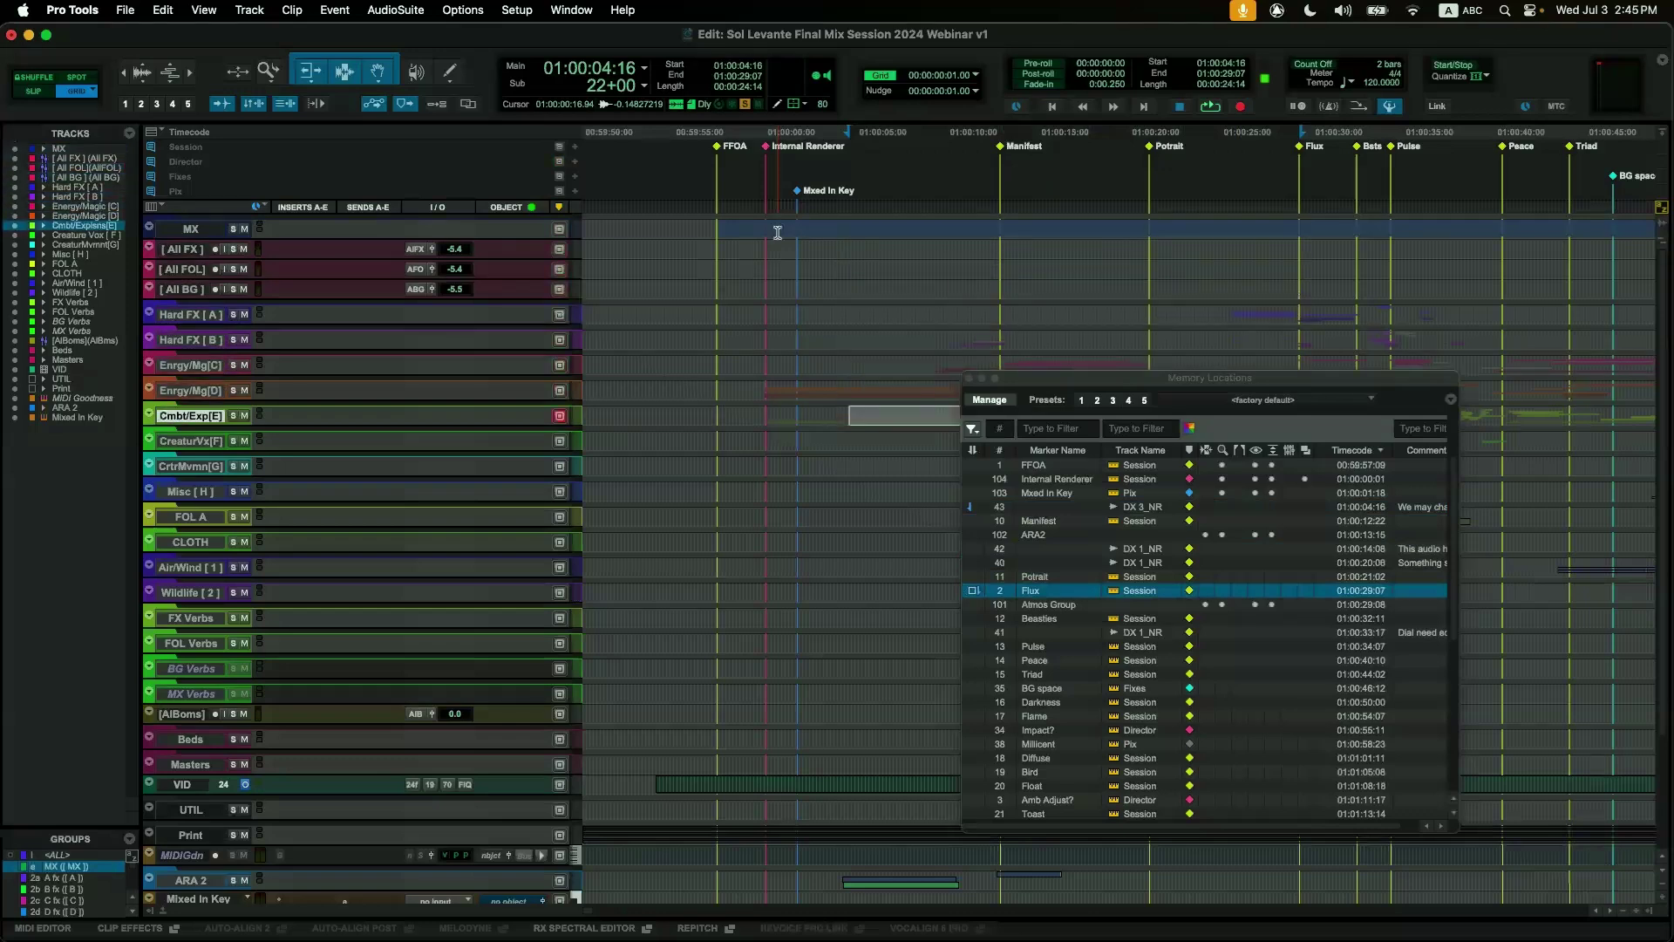
# Select the timeline range from about 00:59:58:19 to 01:00:16:15 and close the Memory Locations window.
pyautogui.moveTo(778, 233); pyautogui.dragTo(1071, 168)
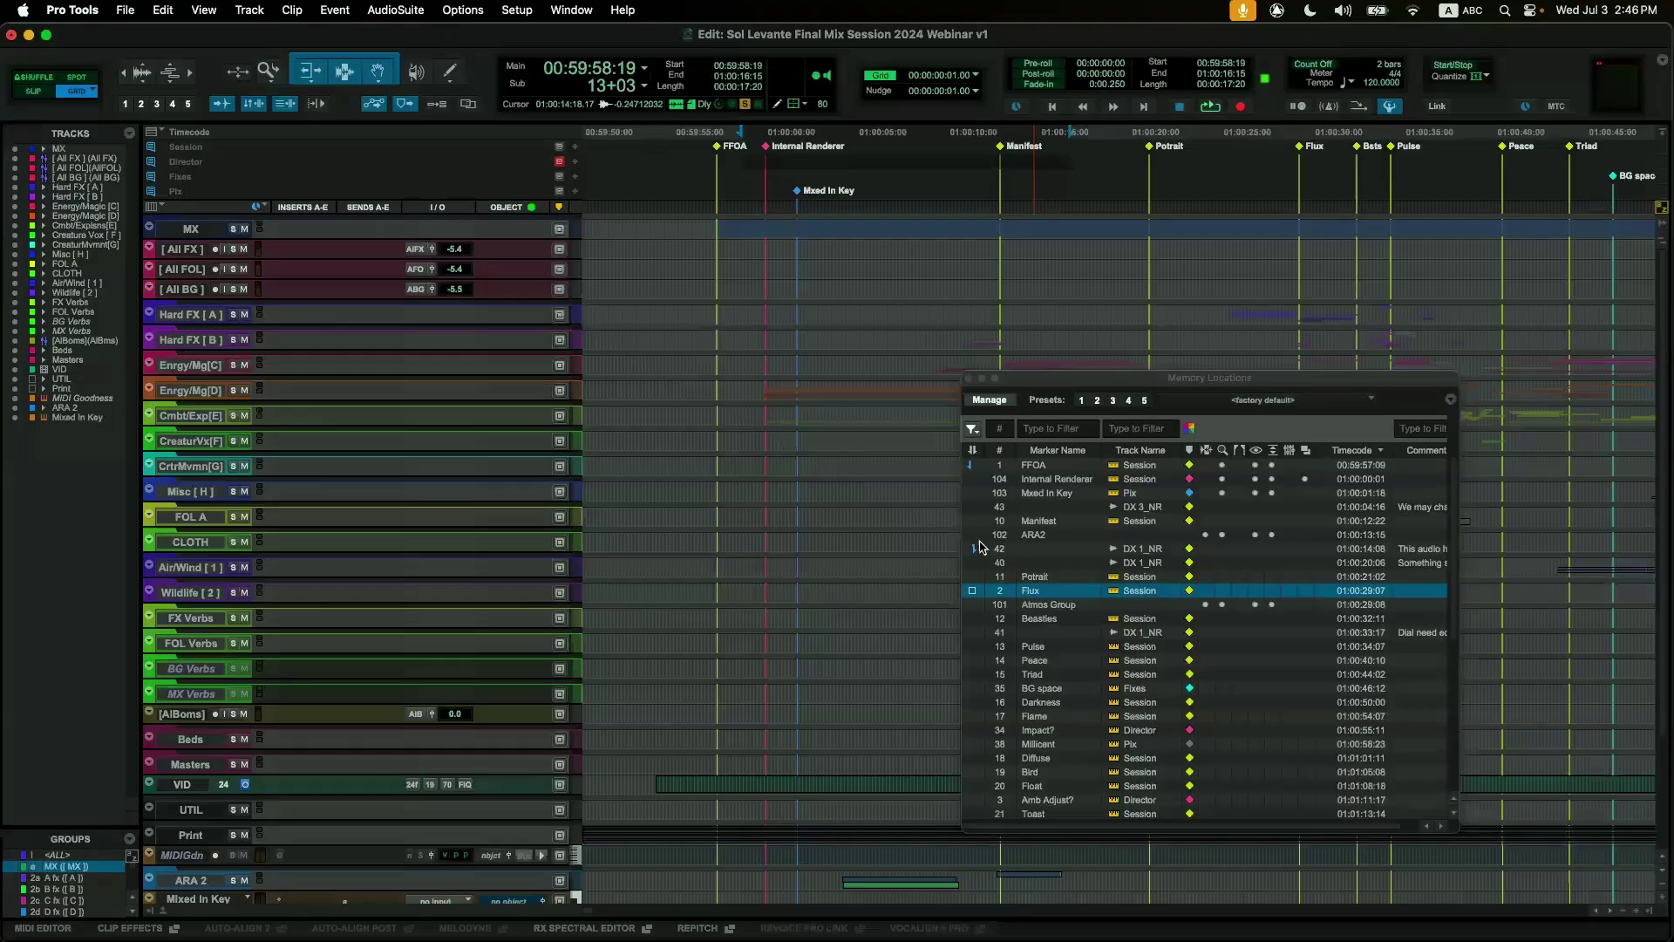
pyautogui.click(971, 387)
pyautogui.click(969, 378)
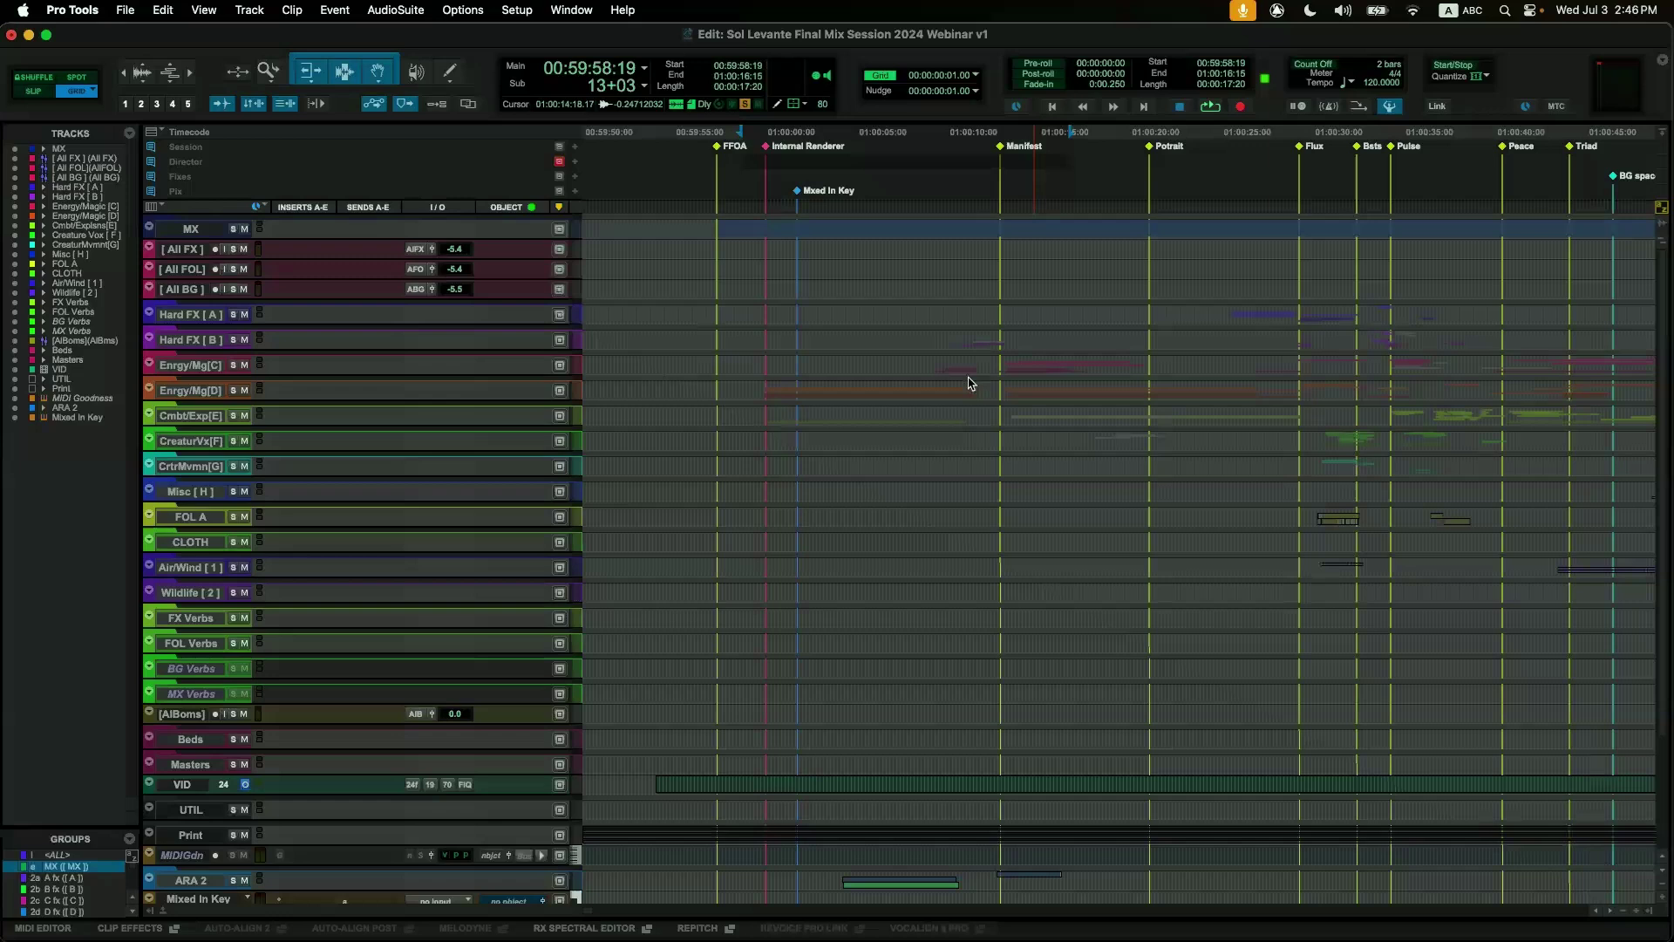
# Recall the Mixed In Key memory location and open the Captain Chords Lite plug-in on the Mixed In Key track.
pyautogui.press('KP_Decimal')
pyautogui.scroll(-5, 971, 384)
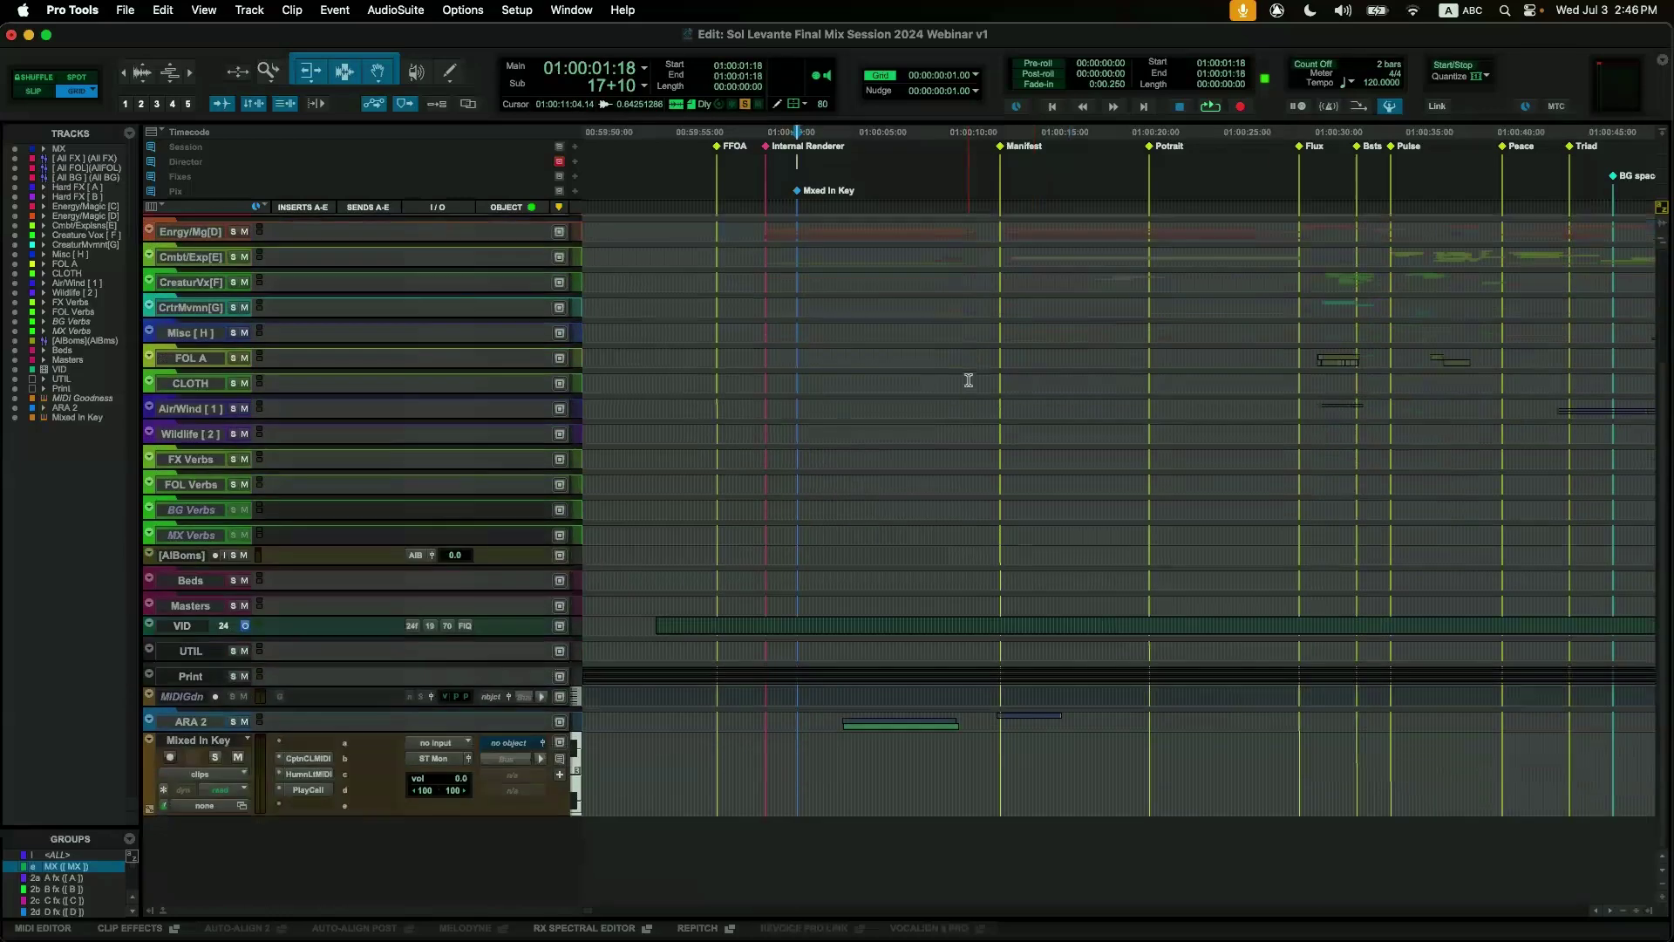
pyautogui.click(216, 742)
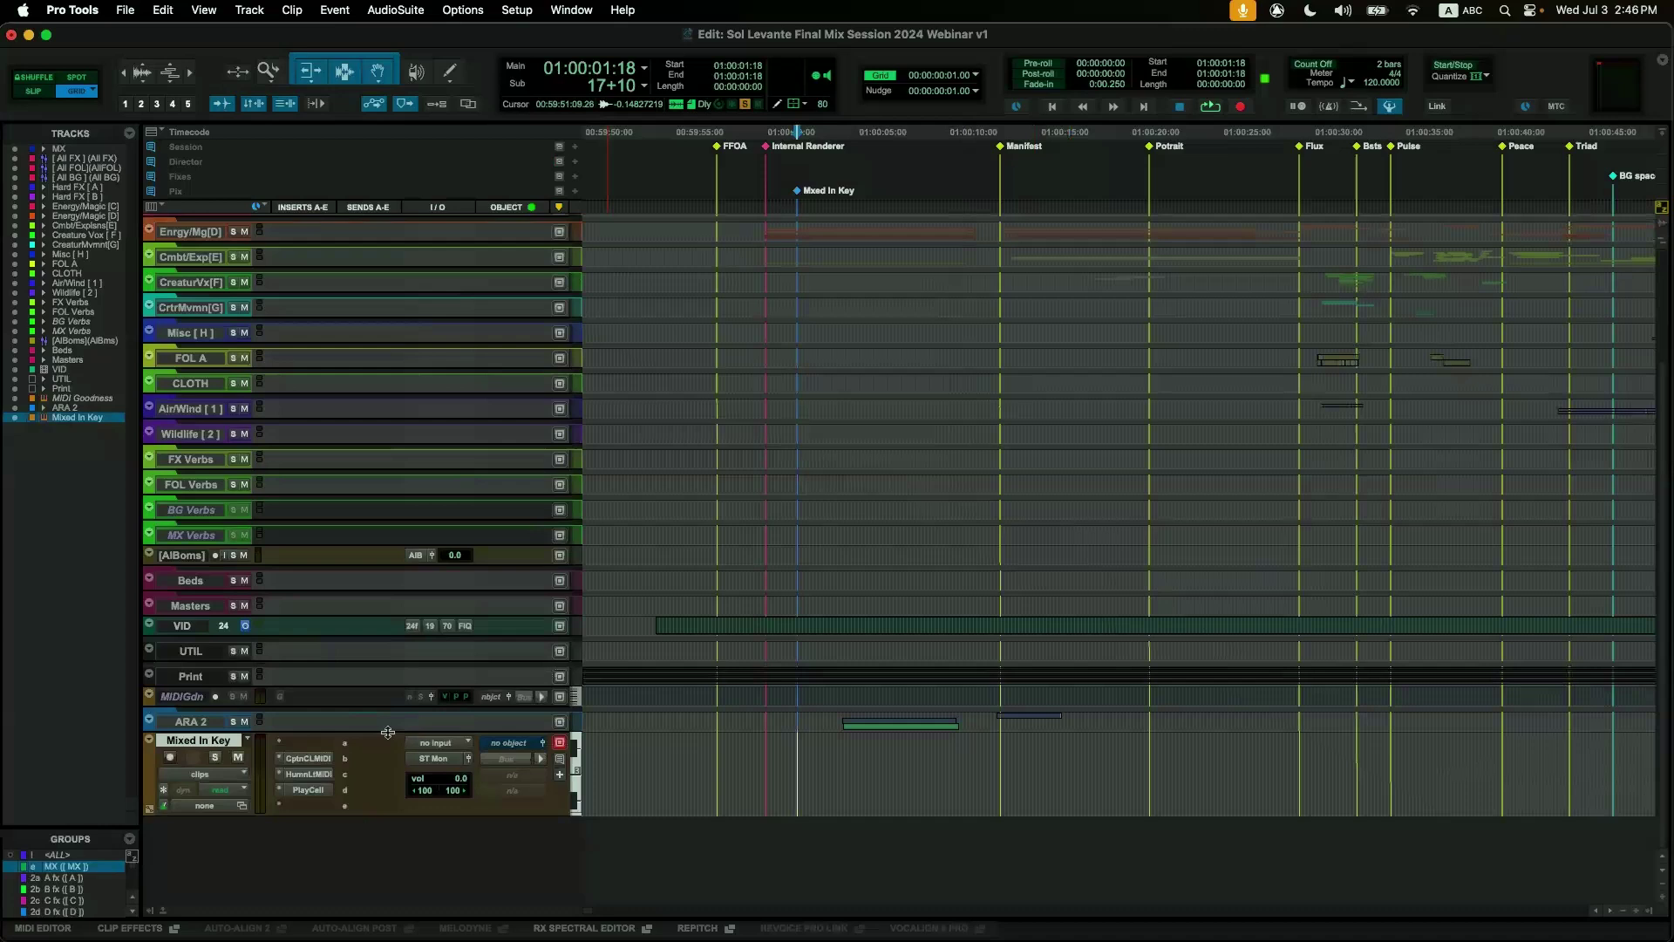
pyautogui.click(307, 758)
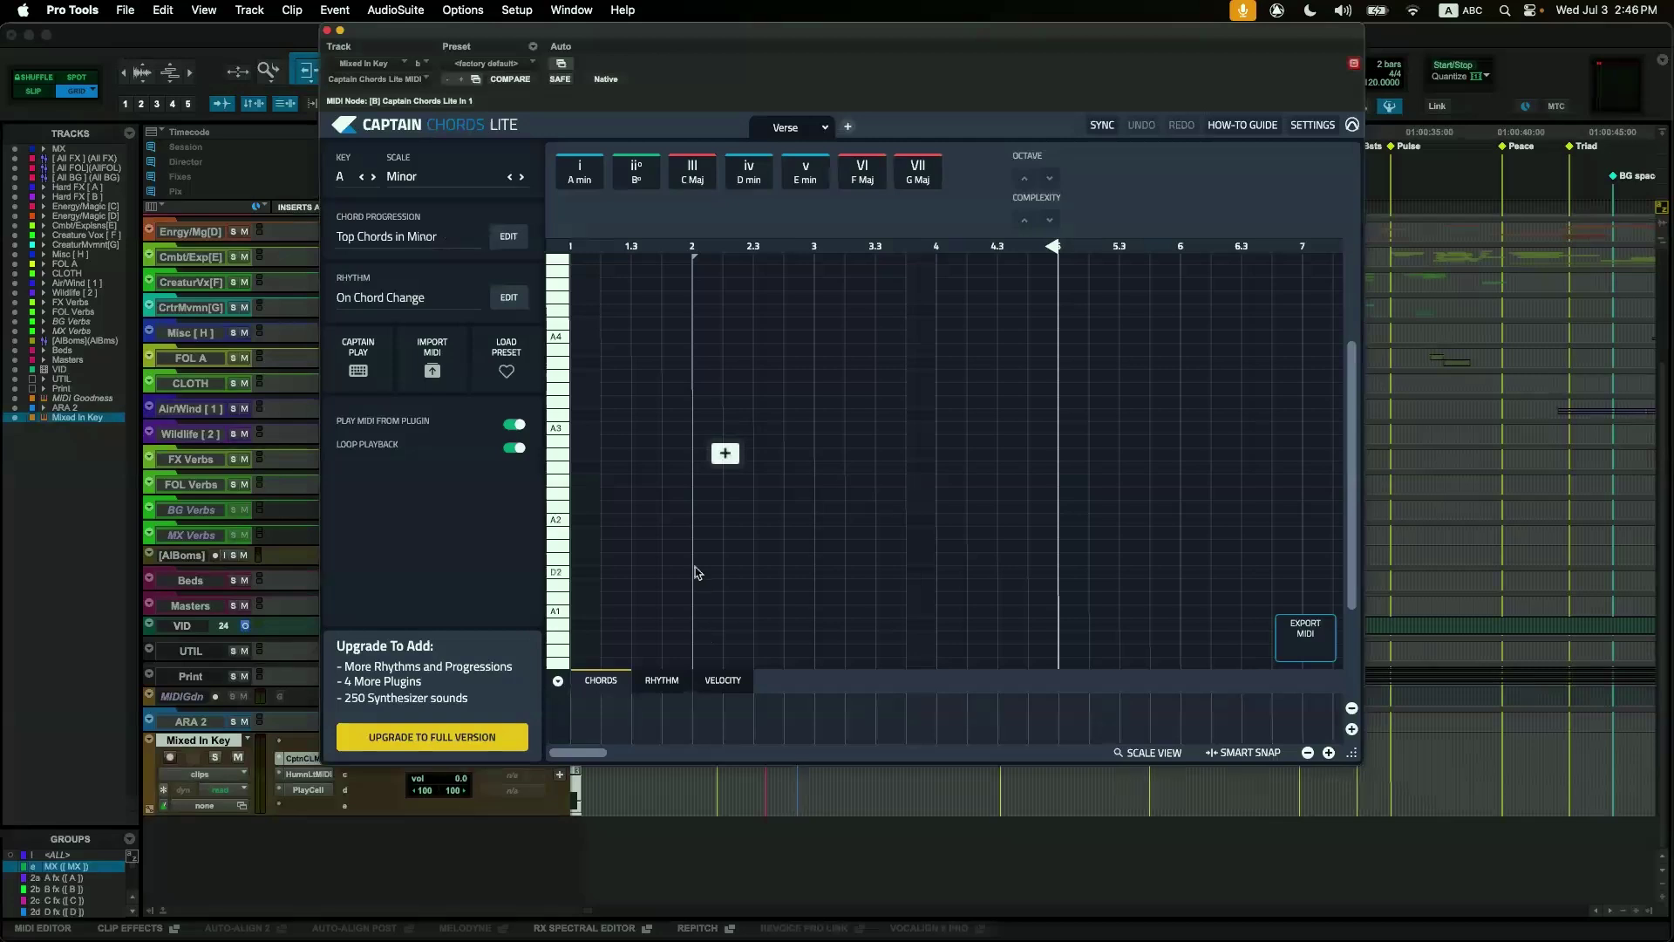
# Set the Captain Chords Lite key to C and the scale to Major.
pyautogui.click(374, 178)
pyautogui.click(373, 182)
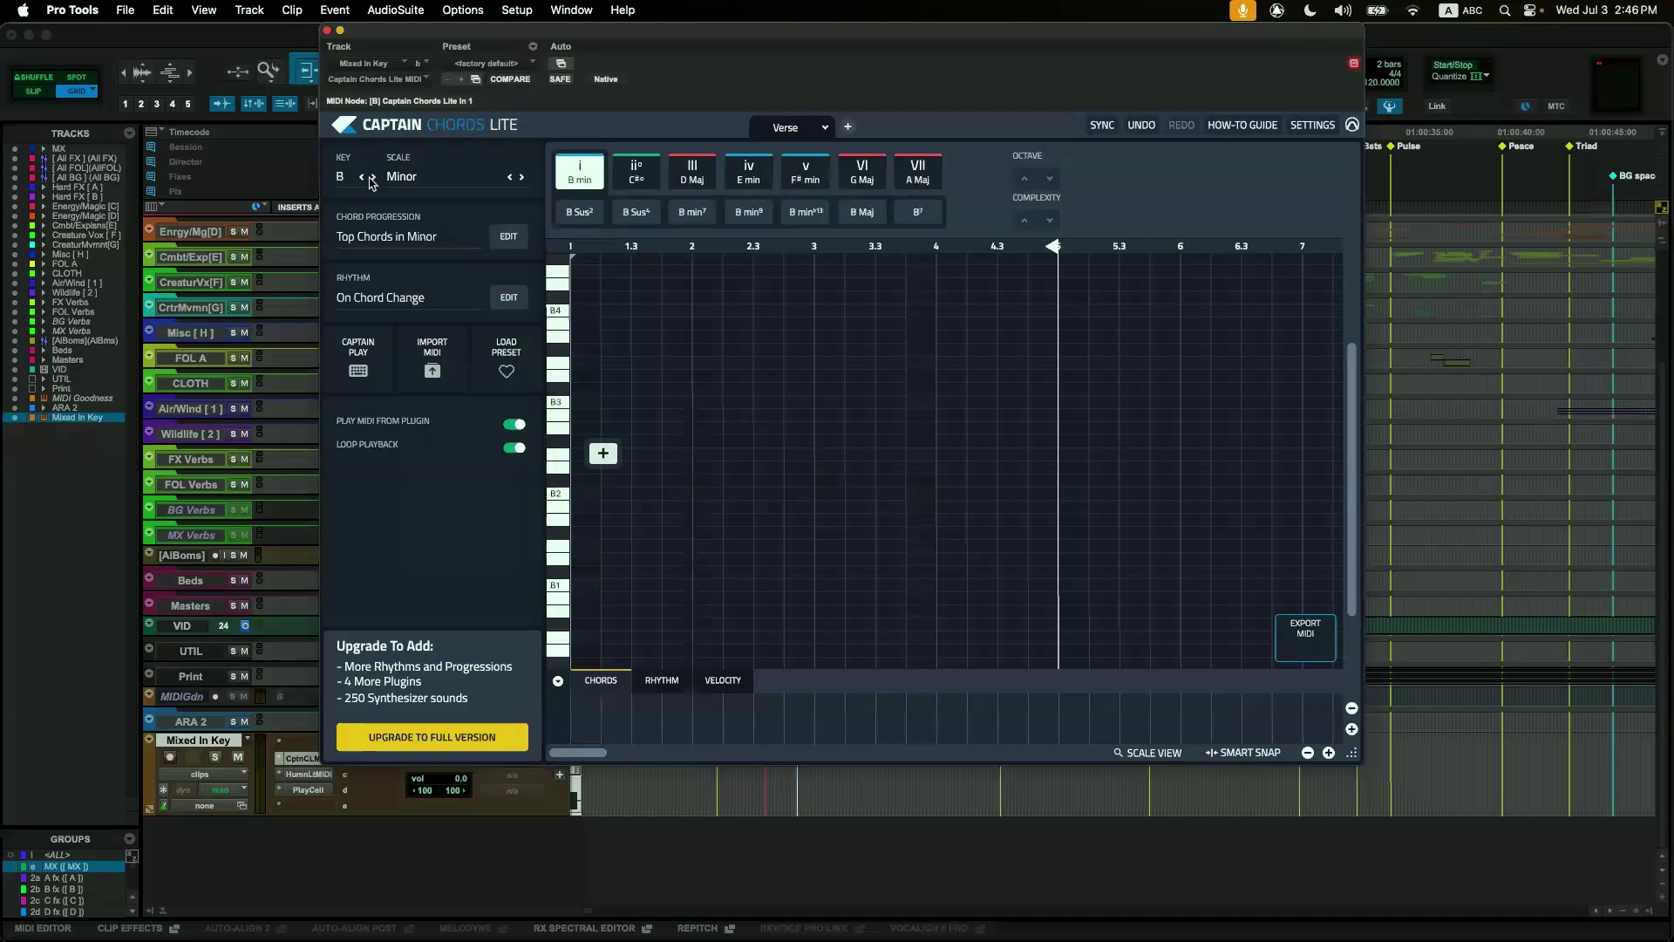
pyautogui.click(347, 178)
pyautogui.scroll(2, 354, 102)
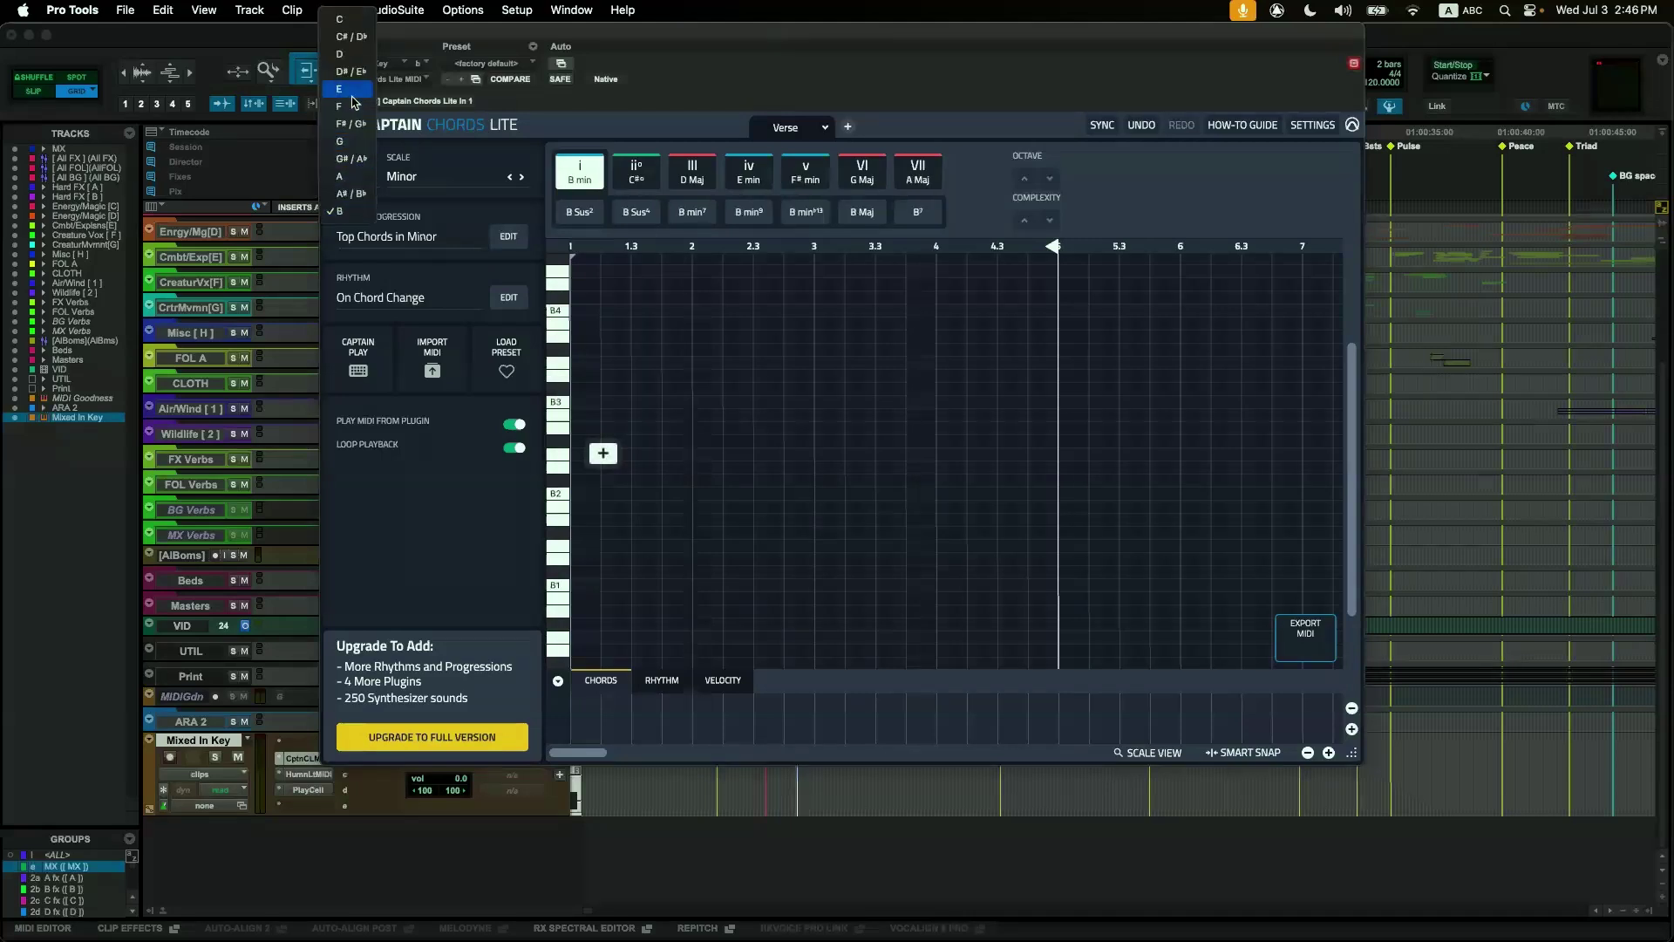
pyautogui.click(353, 21)
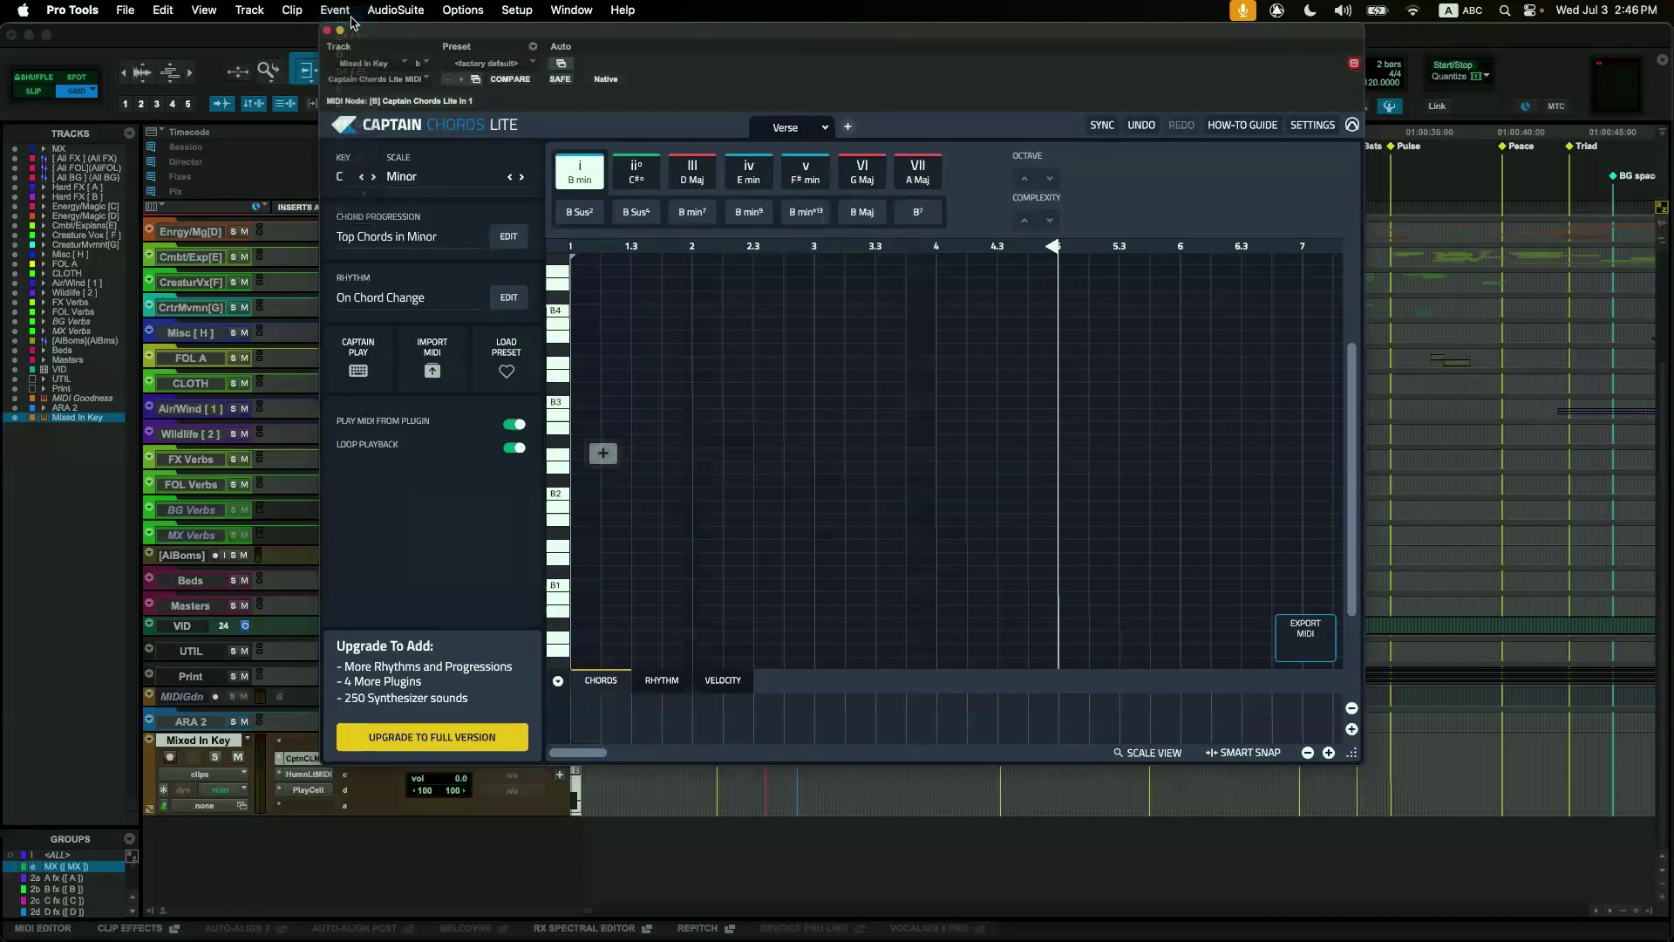
pyautogui.click(521, 177)
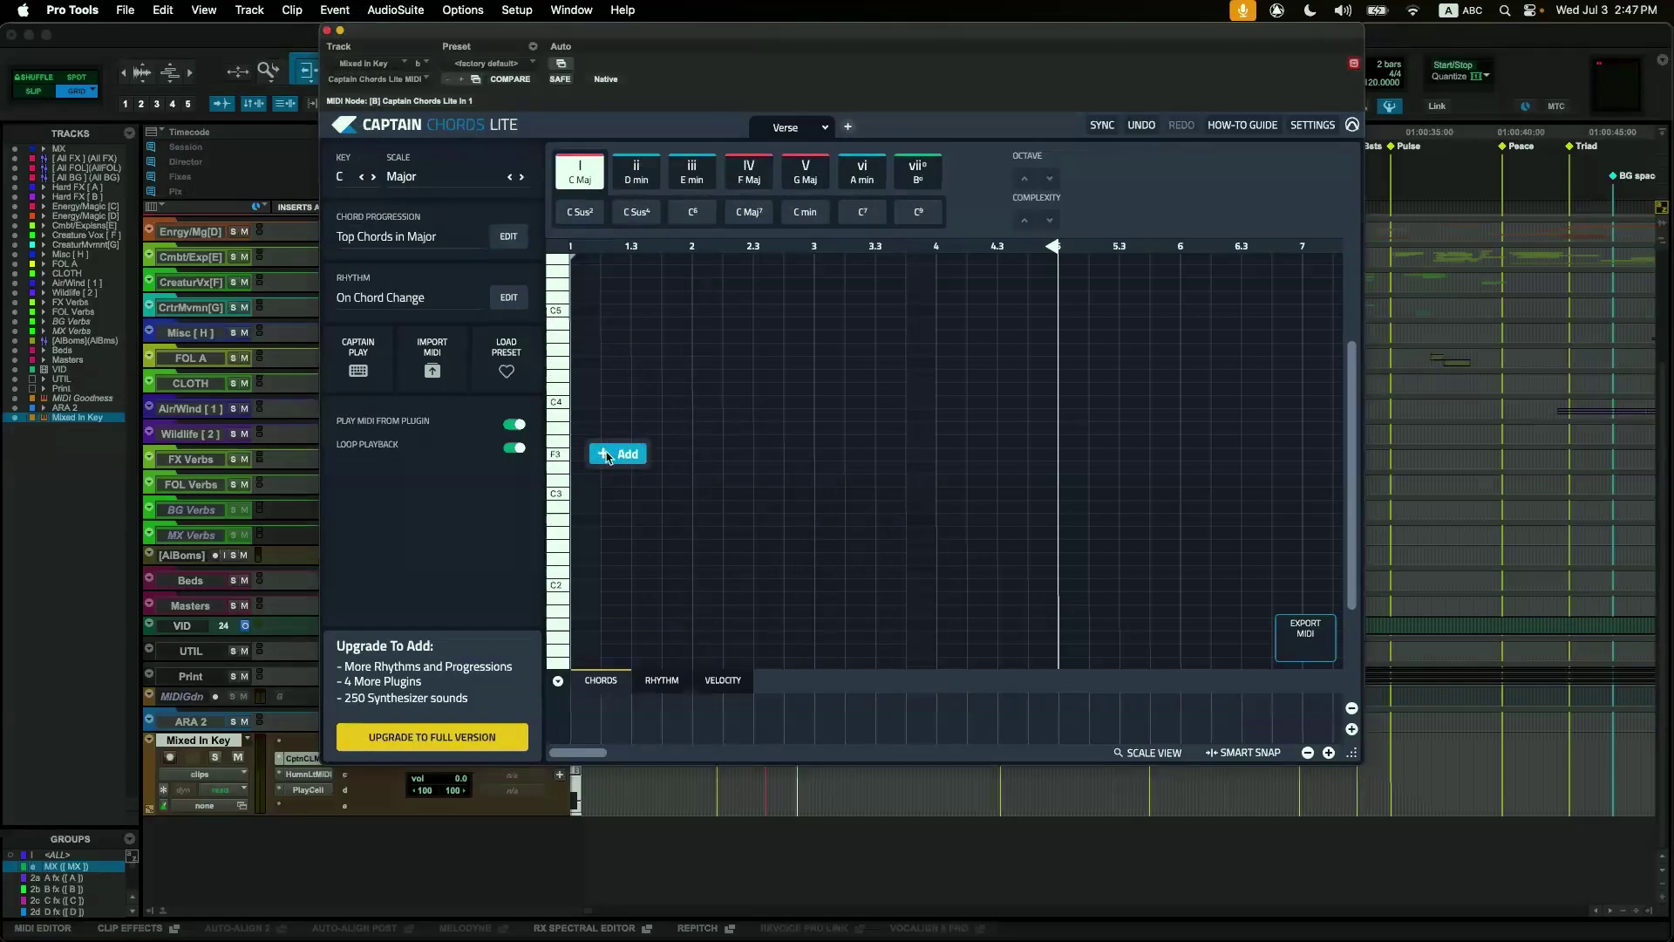
# Add a chord in bar 1, trying D min before setting it to C Maj.
pyautogui.click(609, 455)
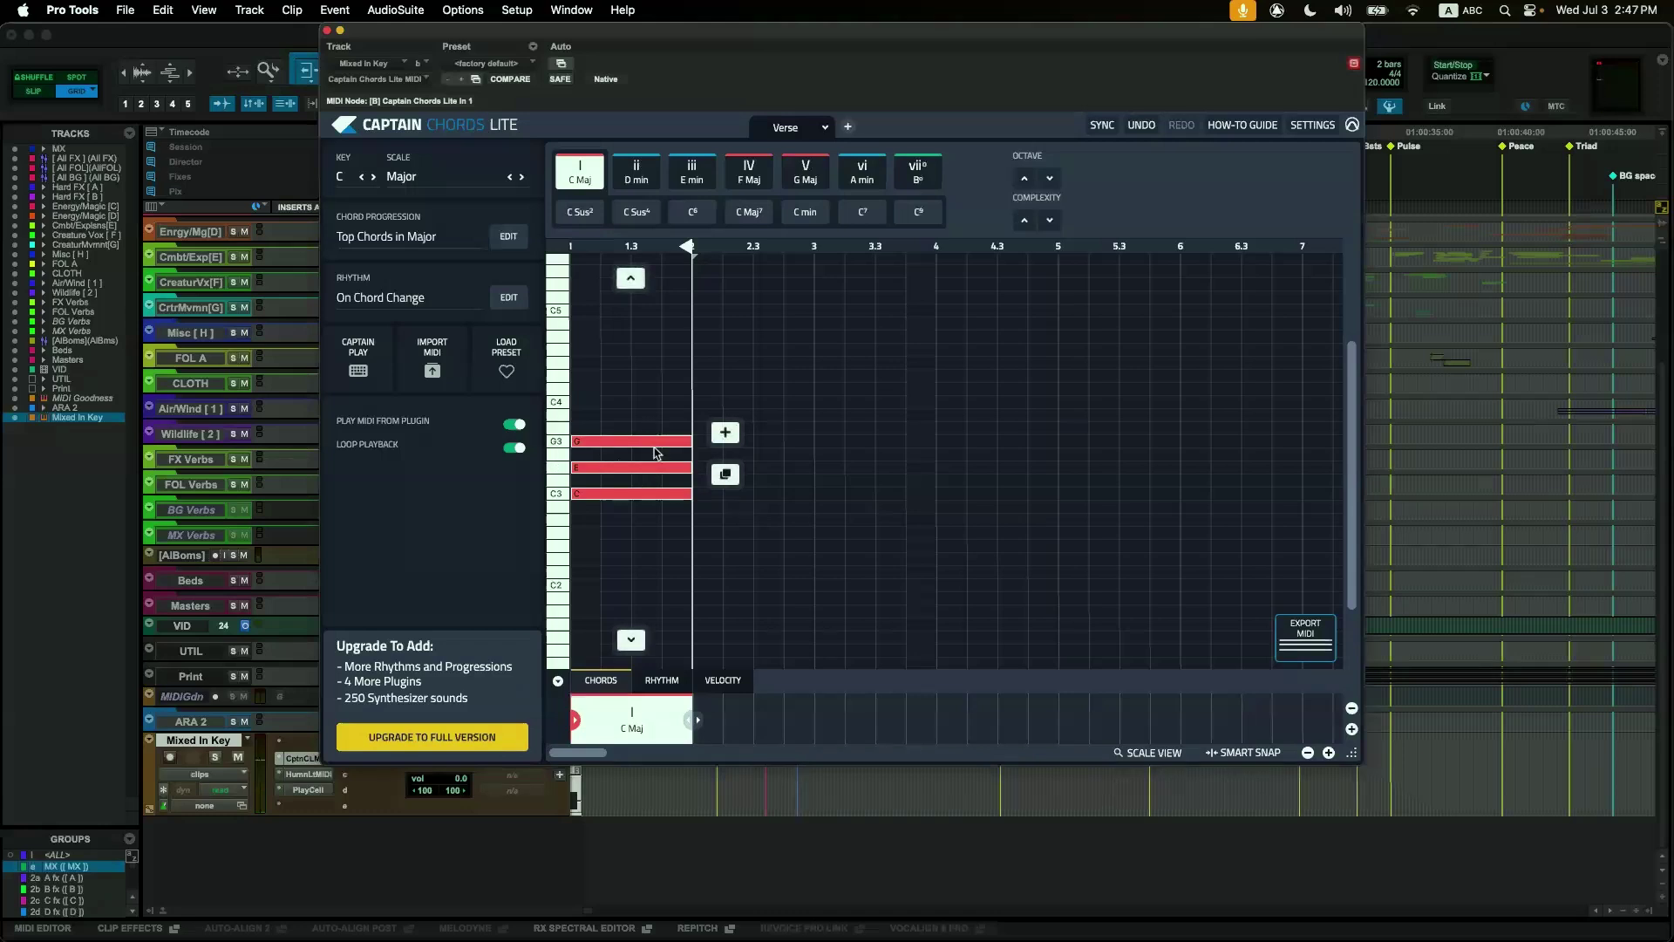
pyautogui.click(637, 190)
pyautogui.click(637, 184)
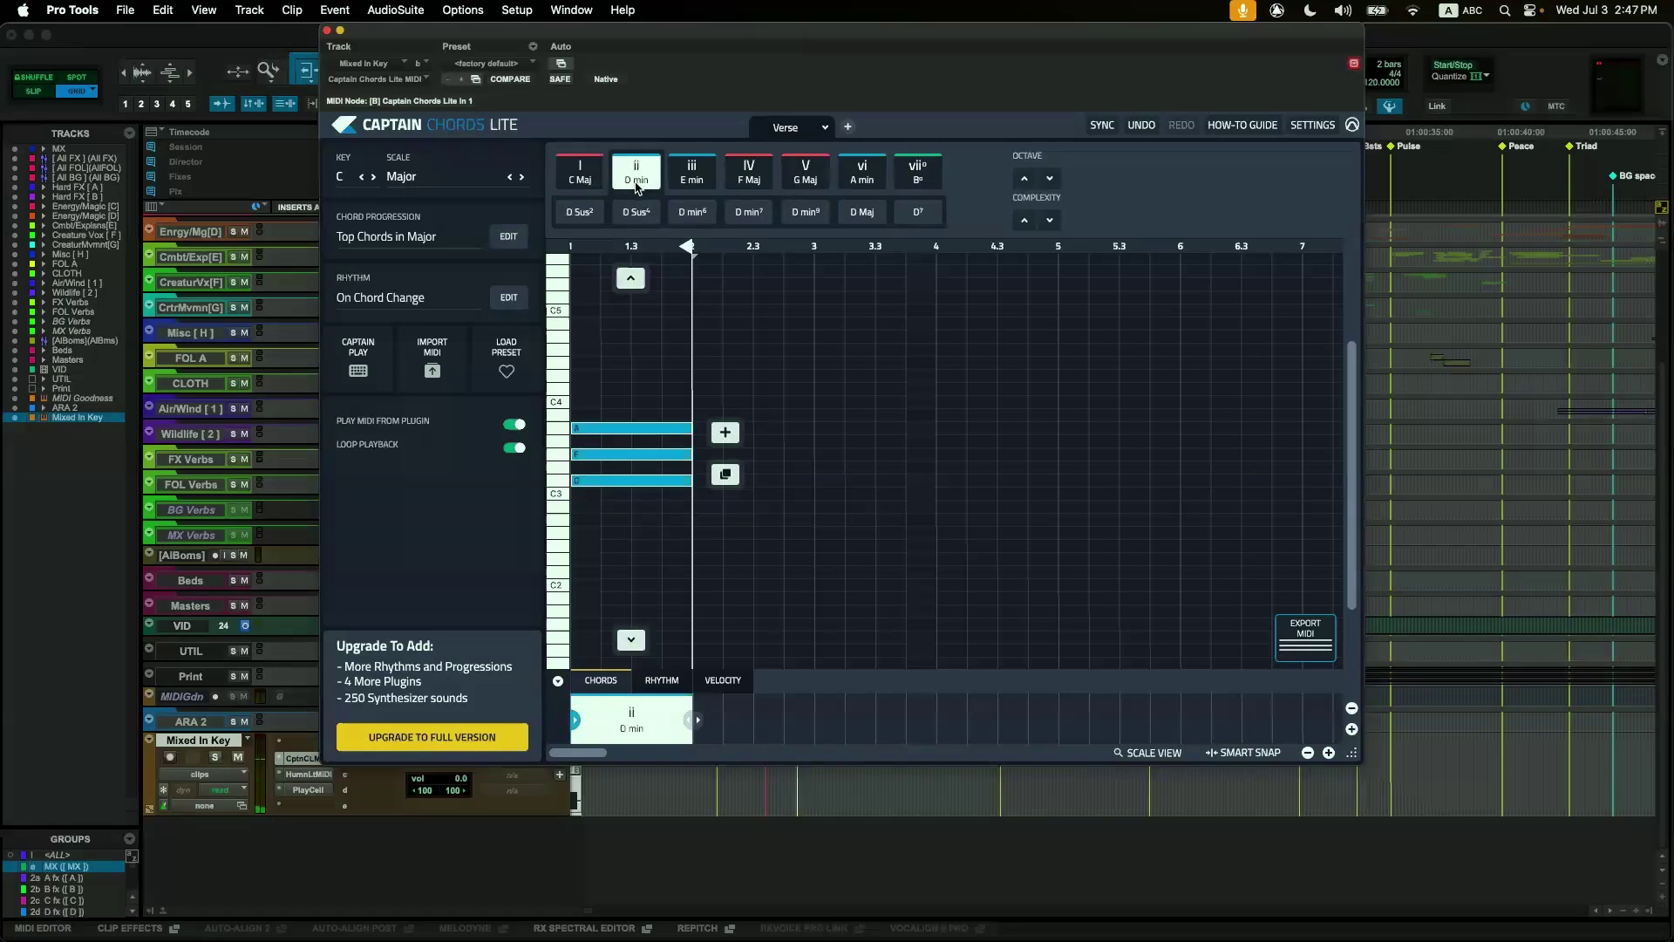
pyautogui.click(580, 179)
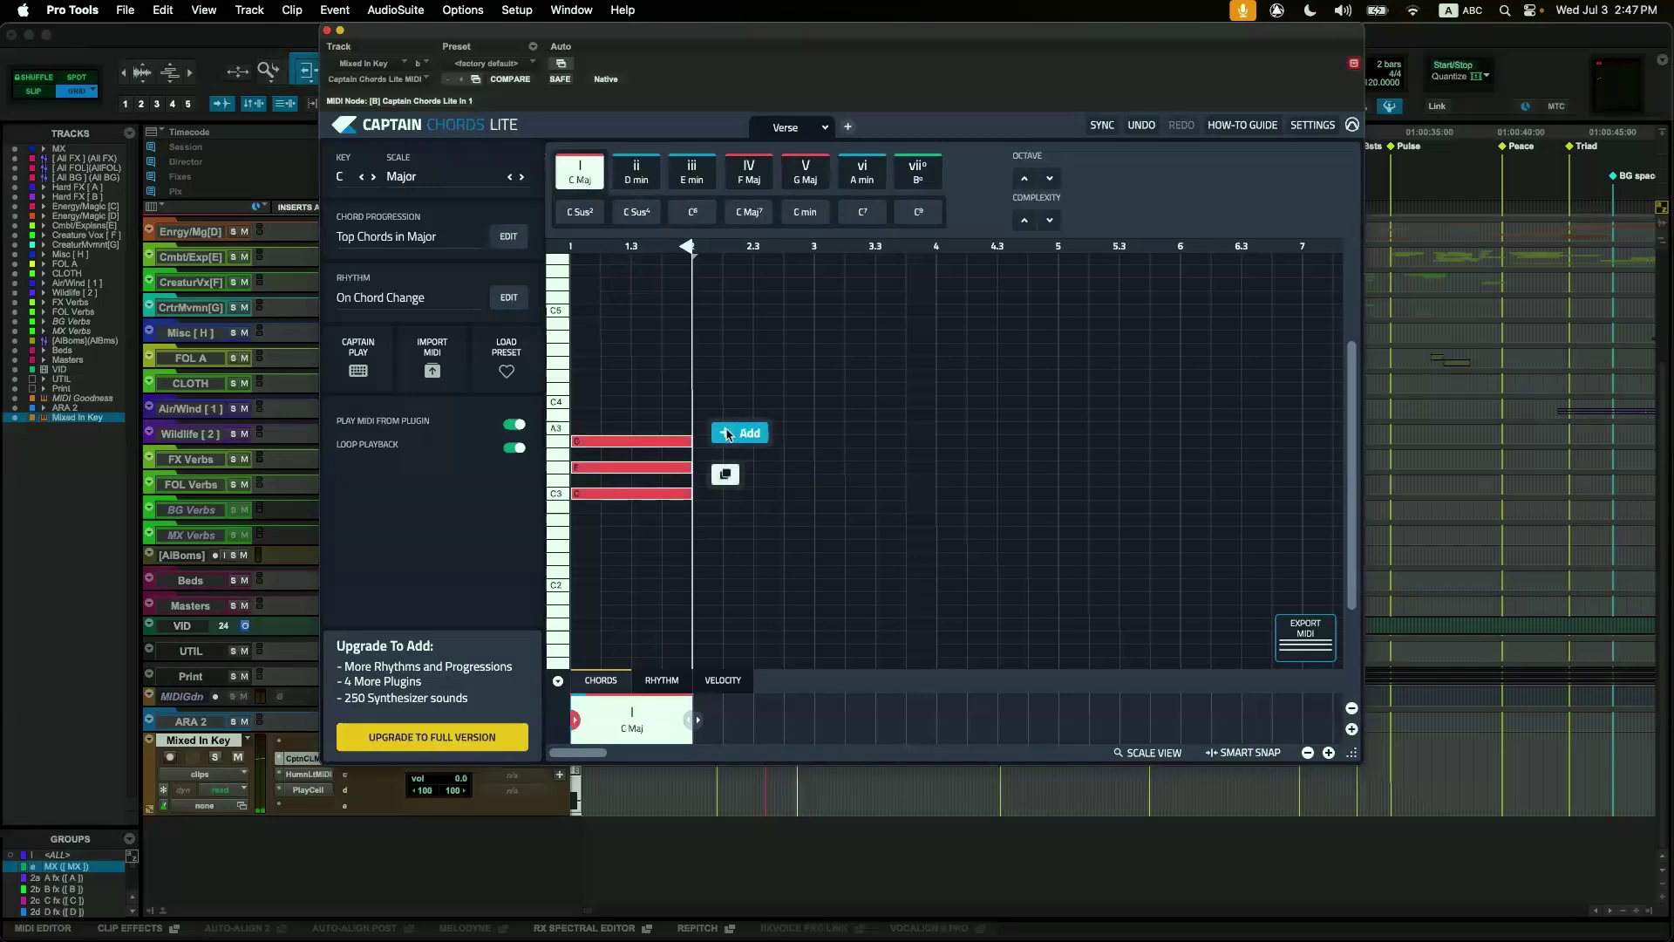
# Add three more chords to the progression: A min in bar 2, D min in bar 3 and G Maj in bar 4.
pyautogui.click(725, 432)
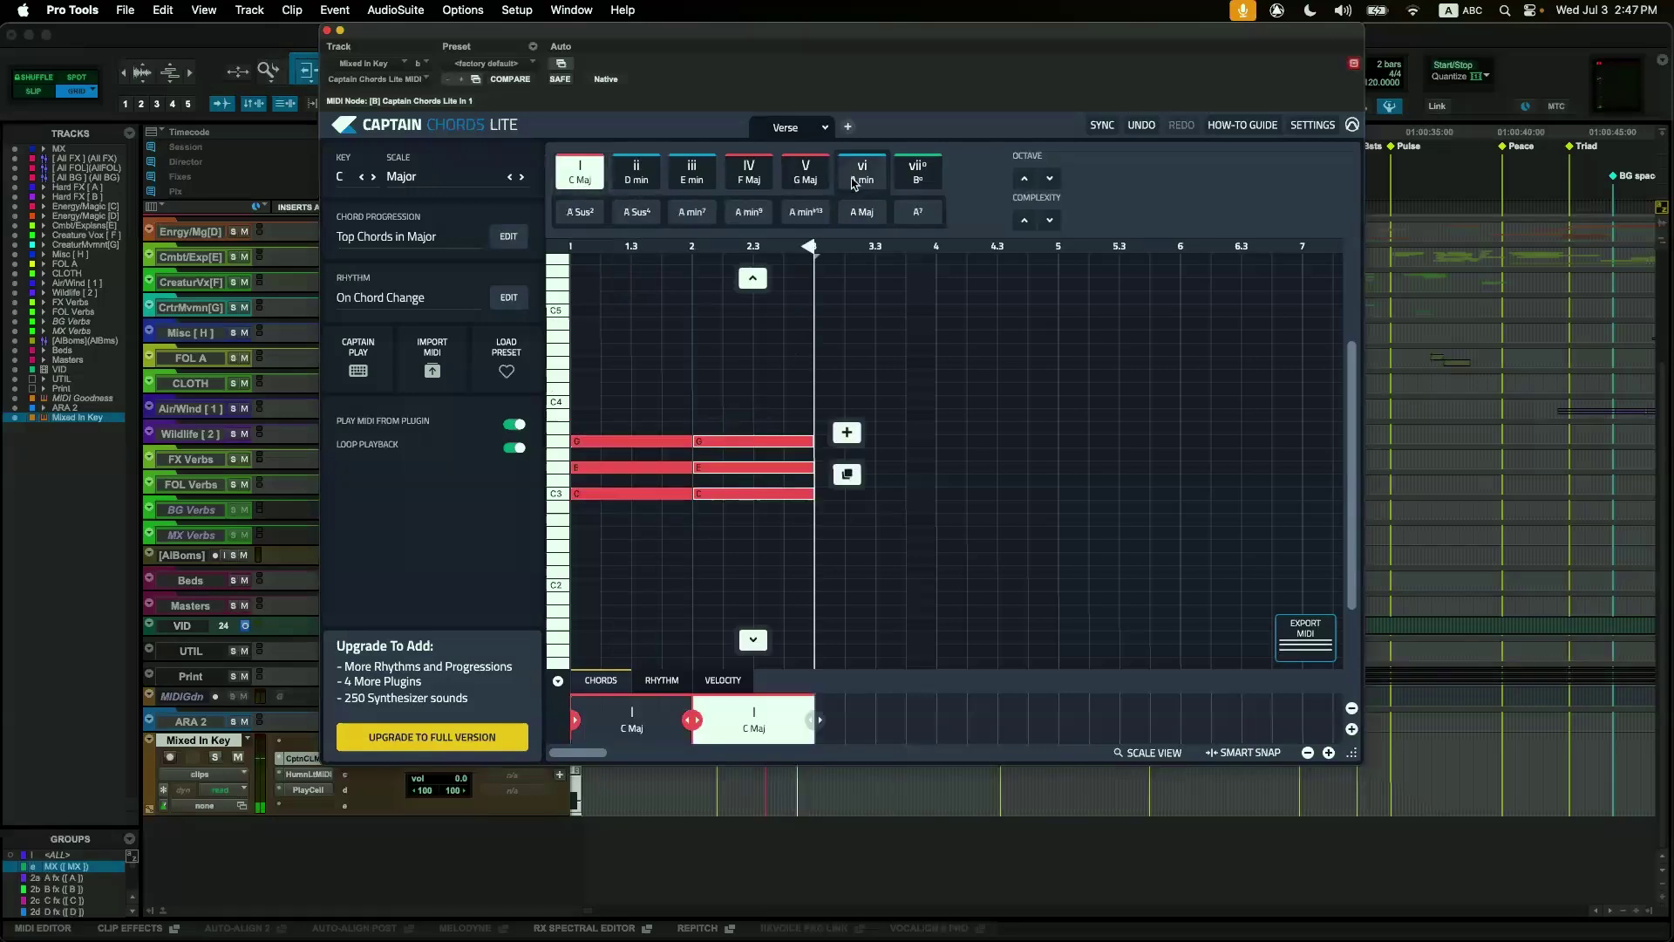
pyautogui.click(854, 181)
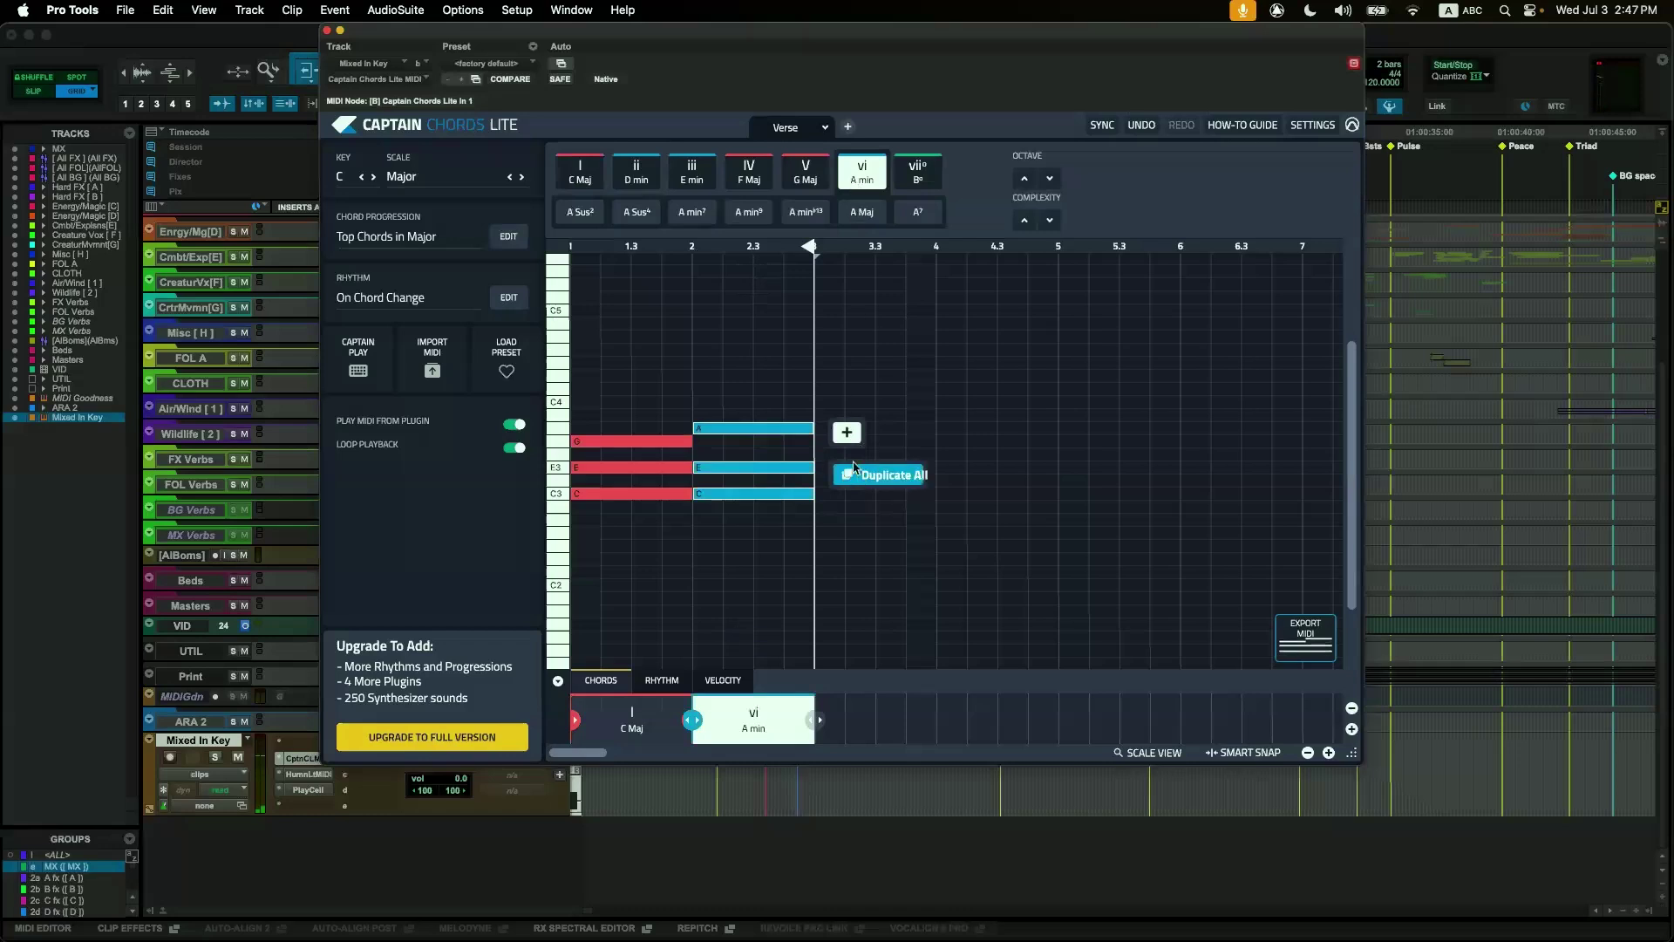
pyautogui.click(850, 443)
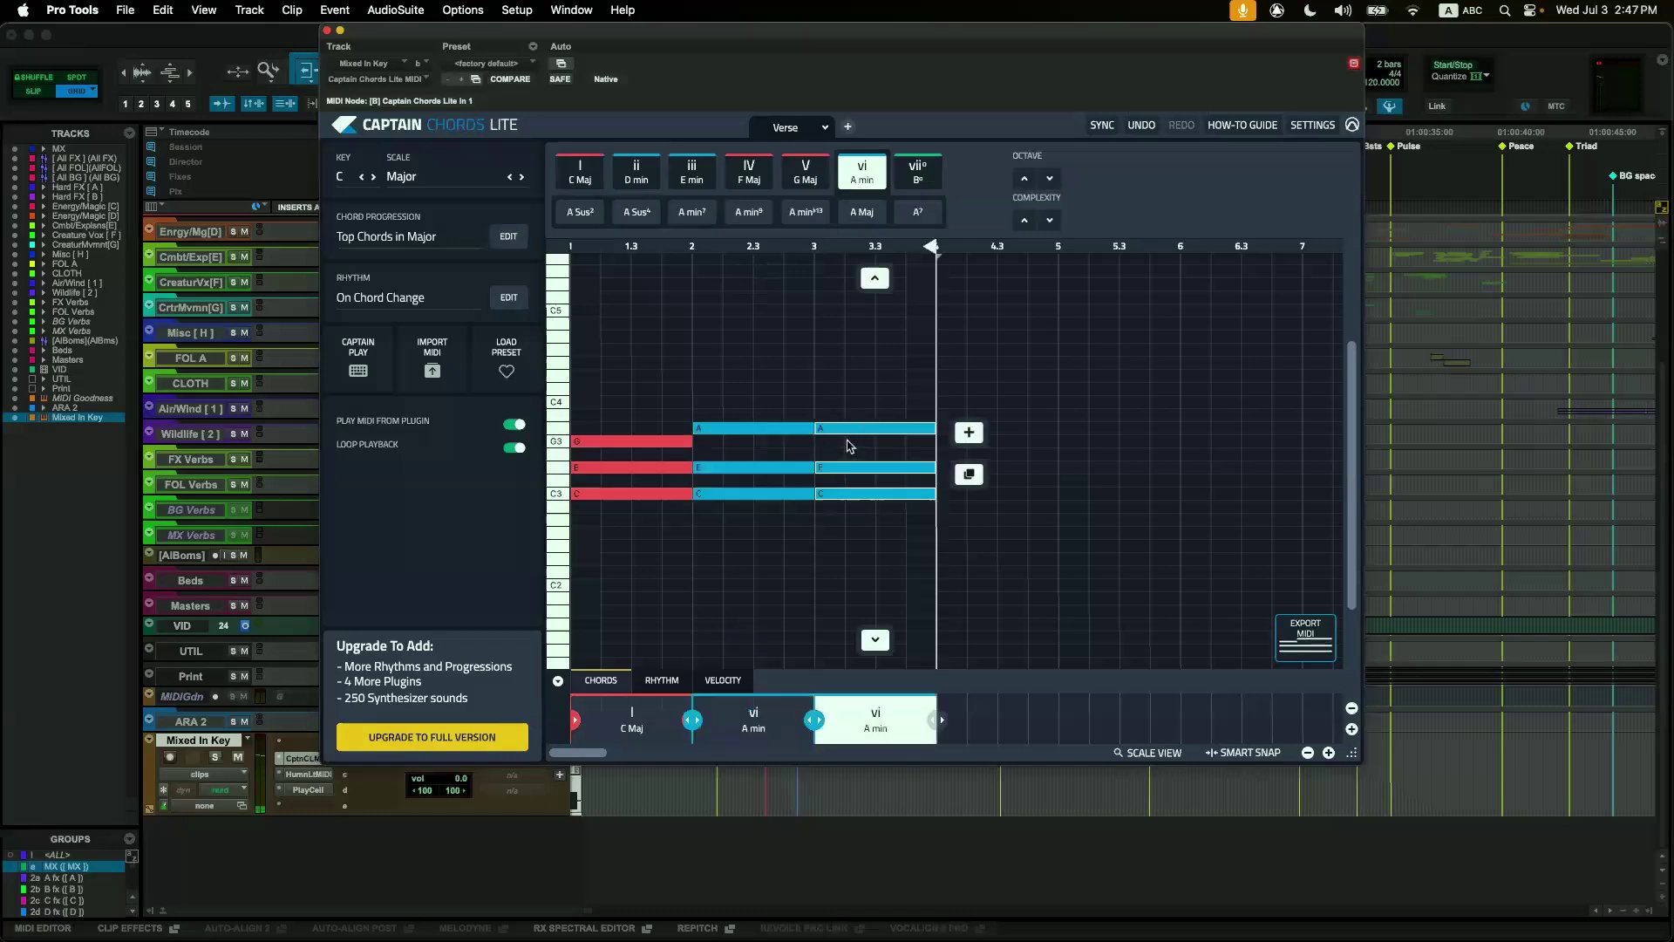
pyautogui.click(646, 181)
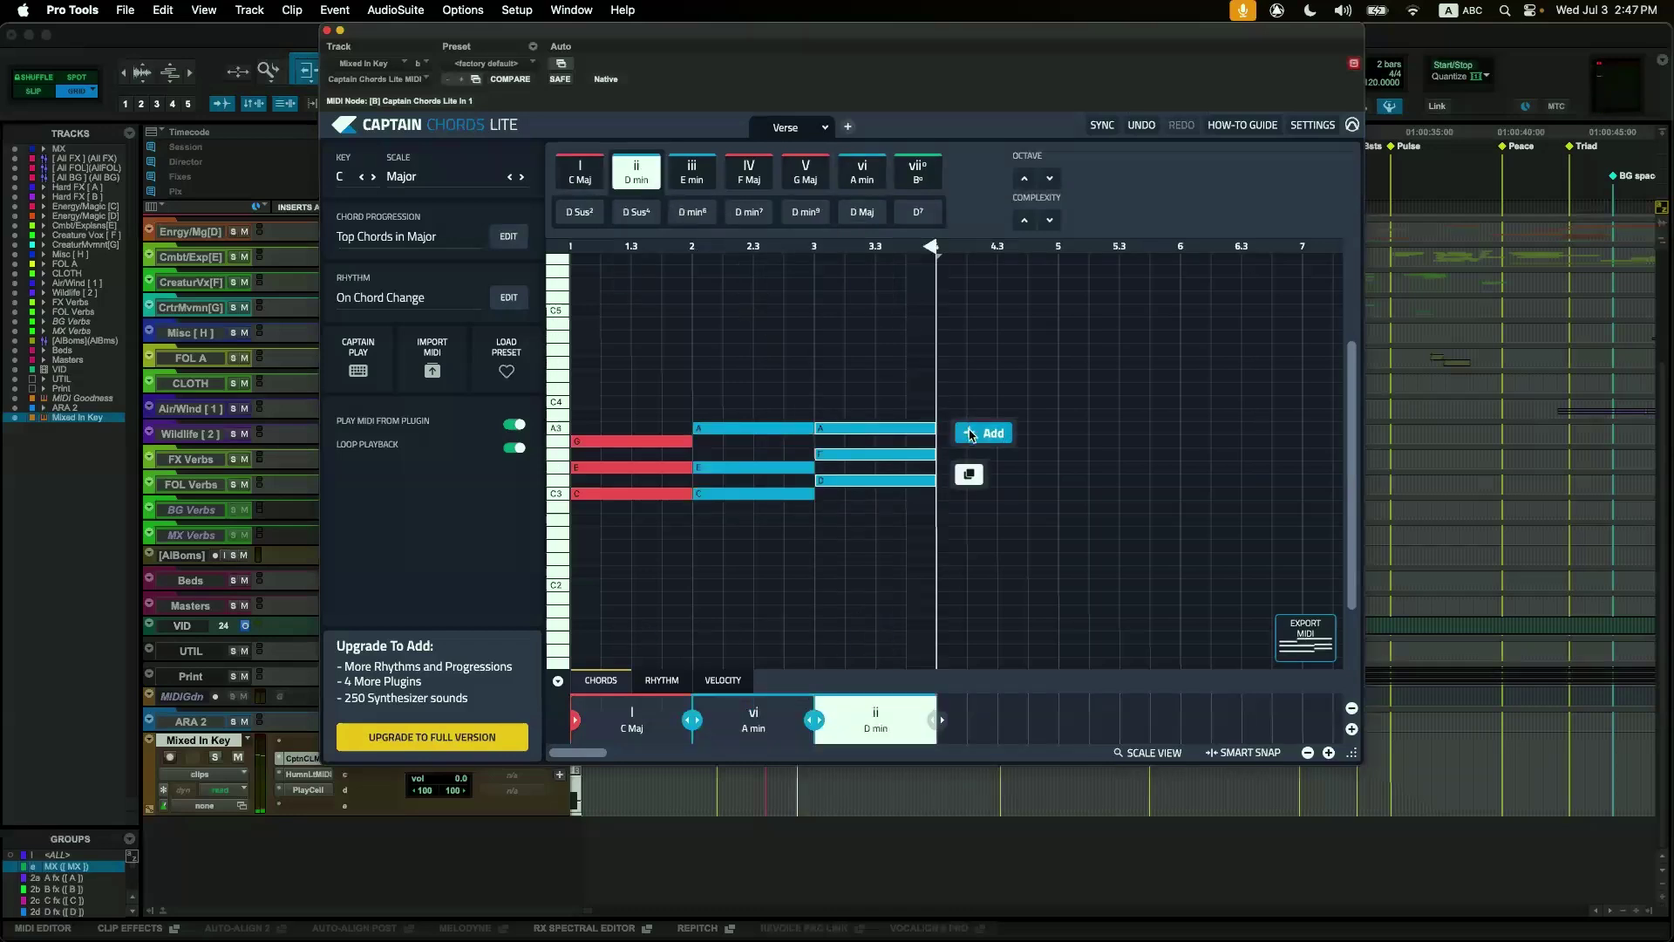
pyautogui.click(968, 431)
pyautogui.click(805, 173)
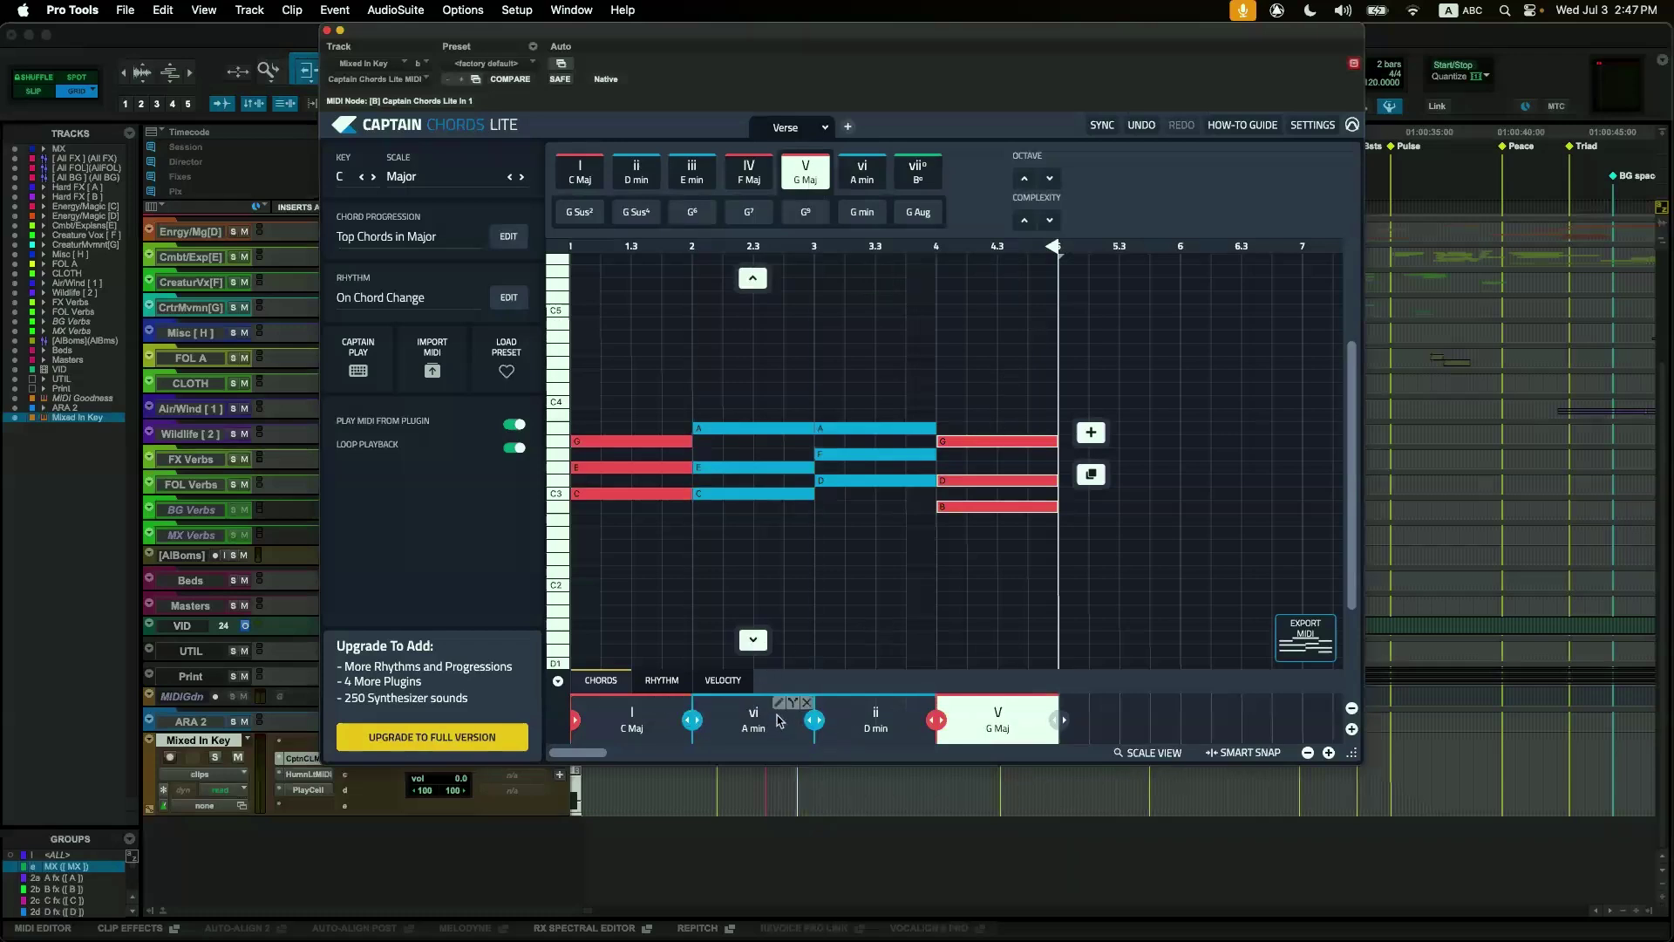
# Change the chord rhythm to Aerodynamic and play the progression from bar 1, stopping it after listening.
pyautogui.click(660, 681)
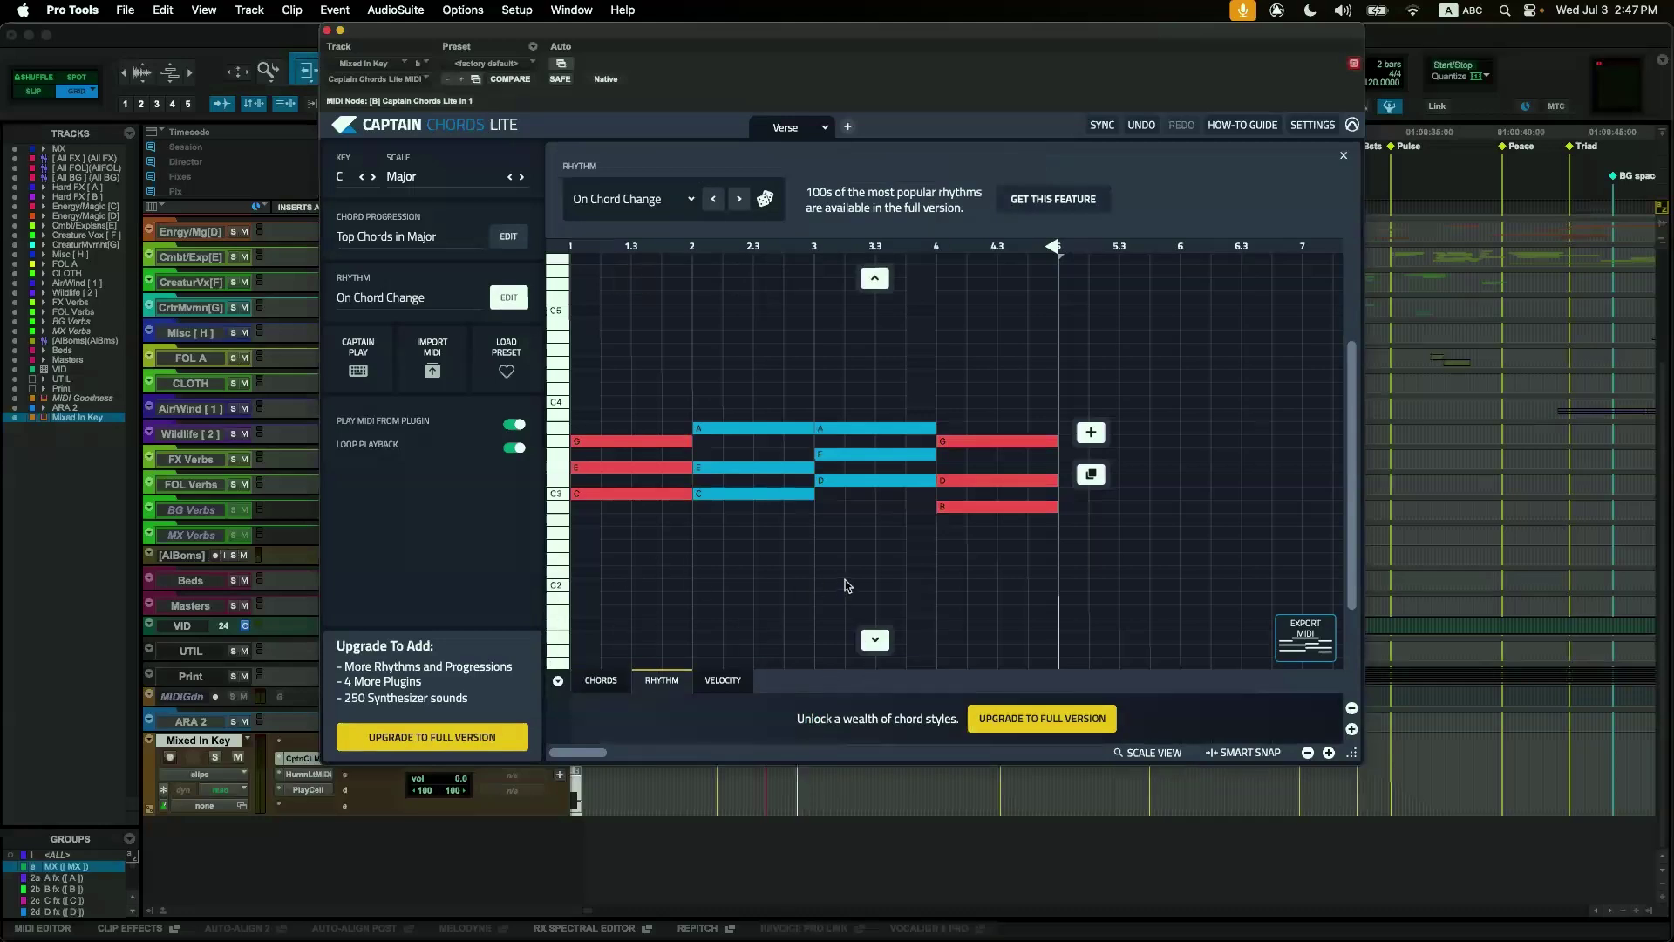
pyautogui.click(739, 200)
pyautogui.click(739, 200)
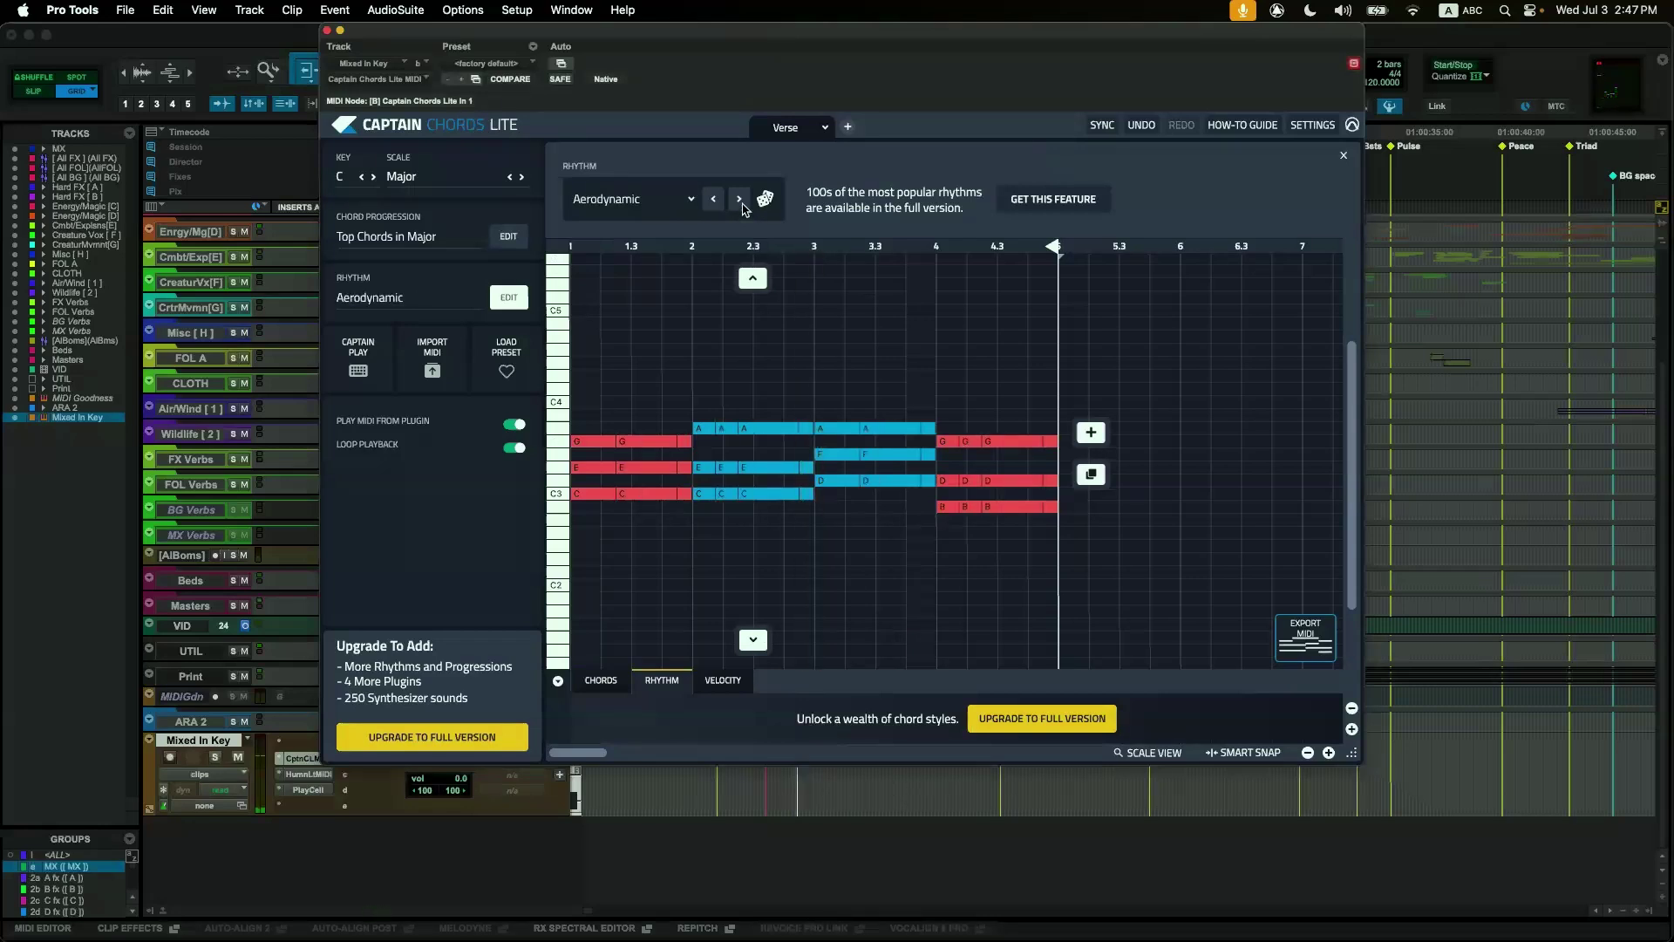
pyautogui.click(582, 247)
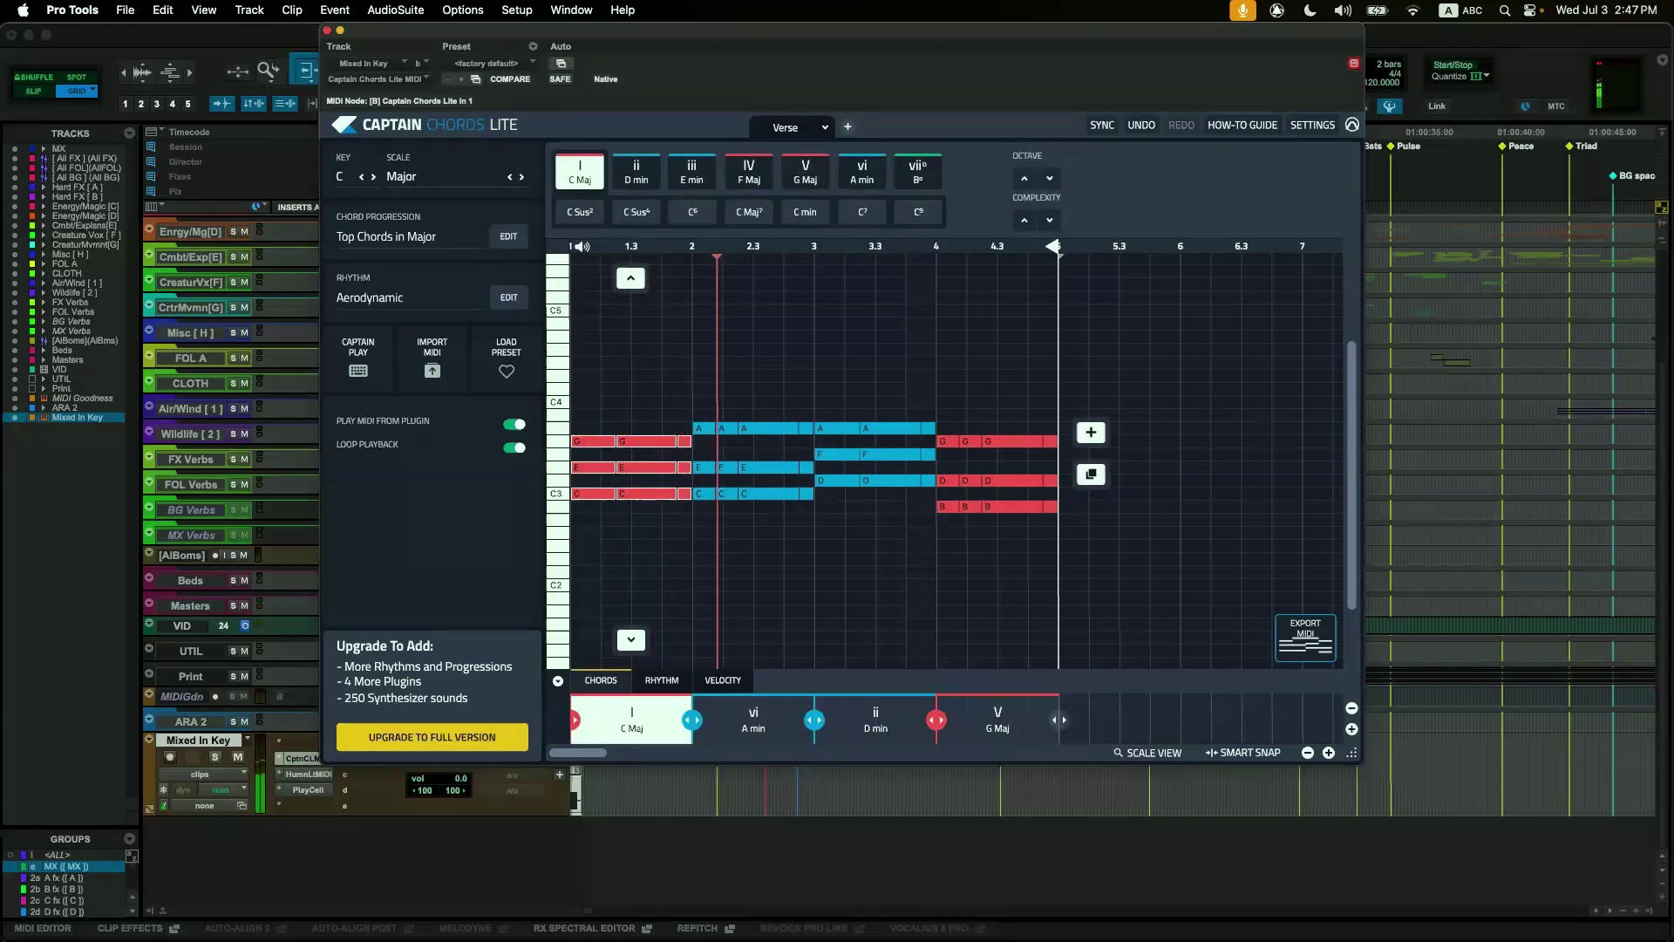
pyautogui.click(582, 246)
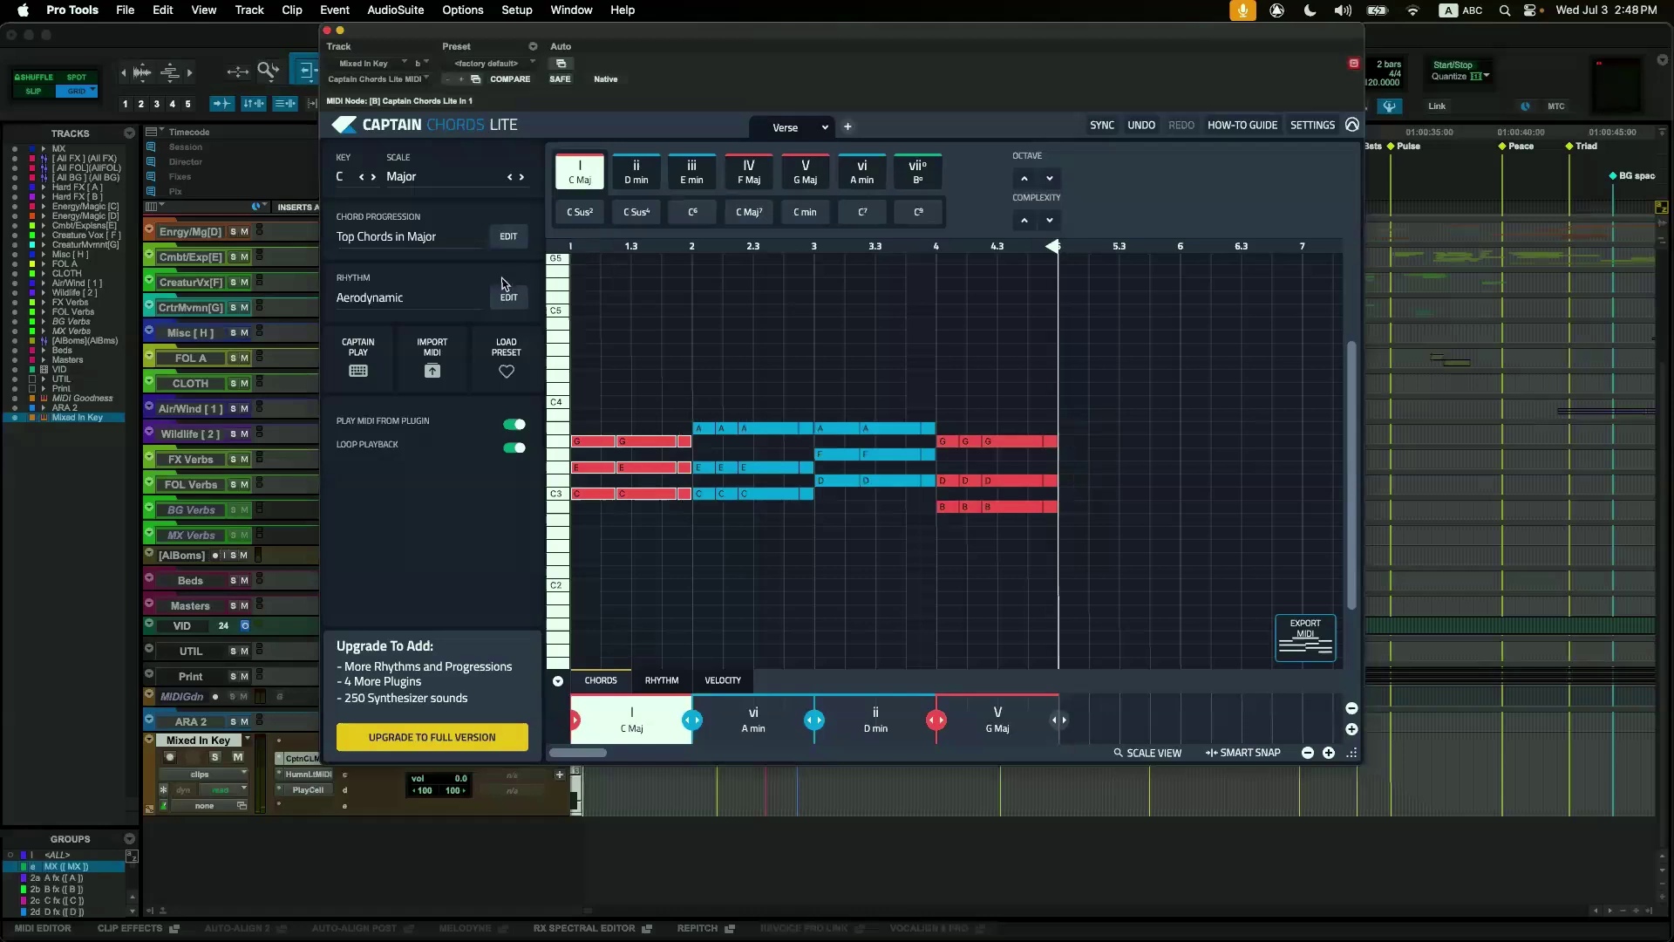
# Check the rhythm choices and the velocity editing options for the chord progression.
pyautogui.click(428, 300)
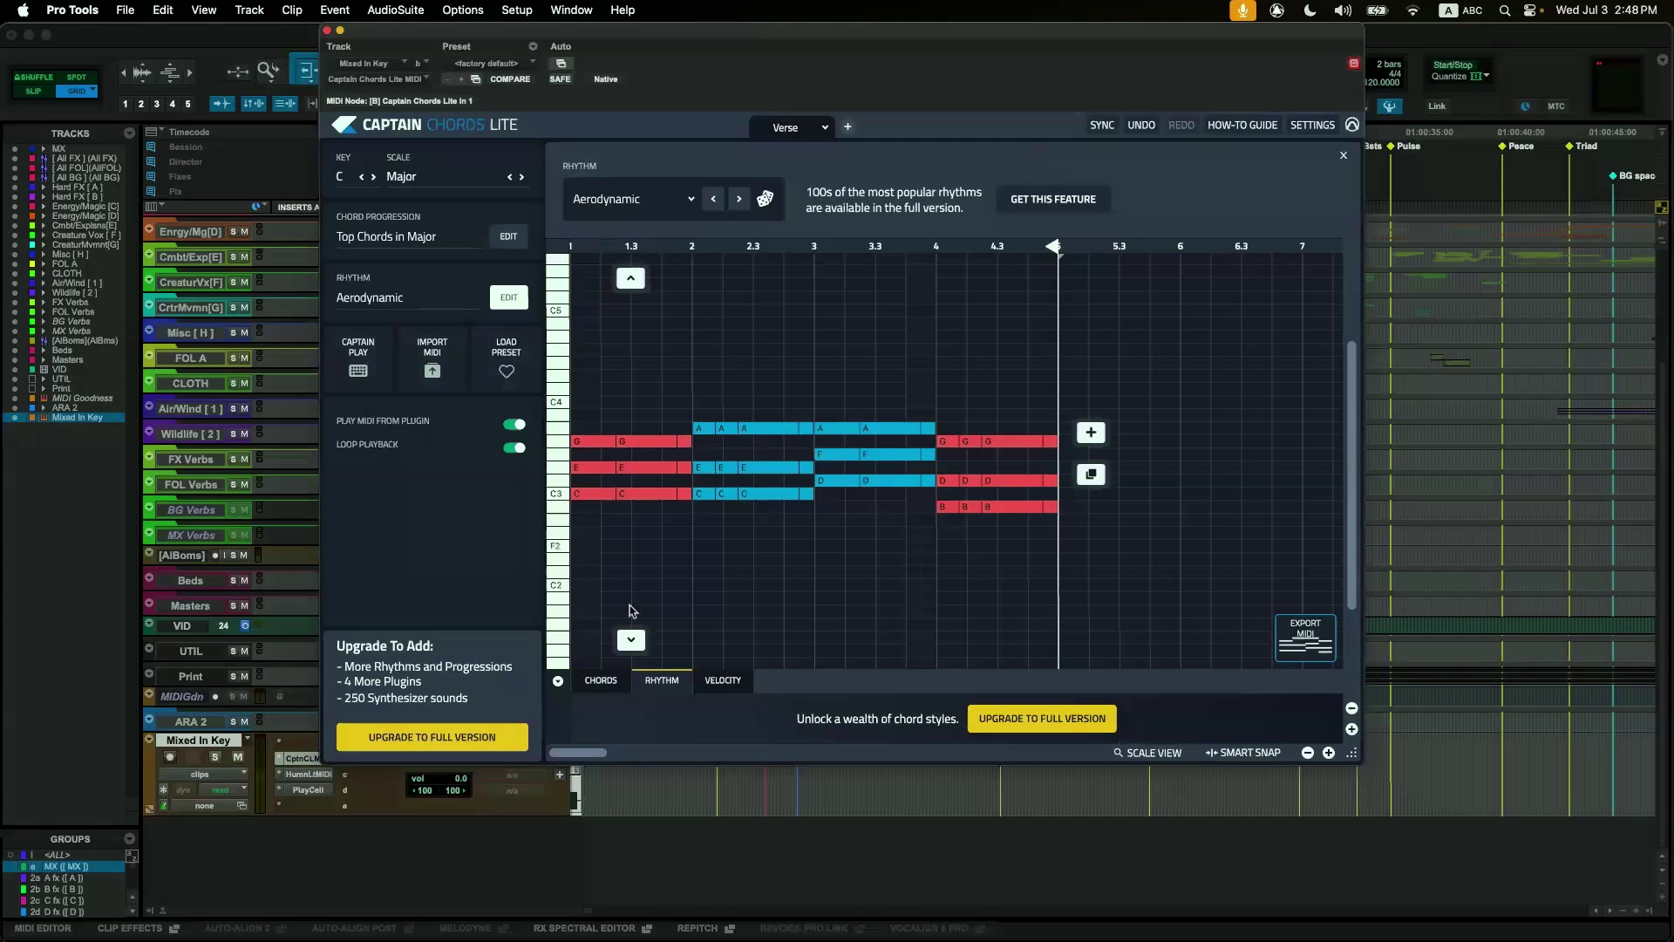
pyautogui.click(724, 681)
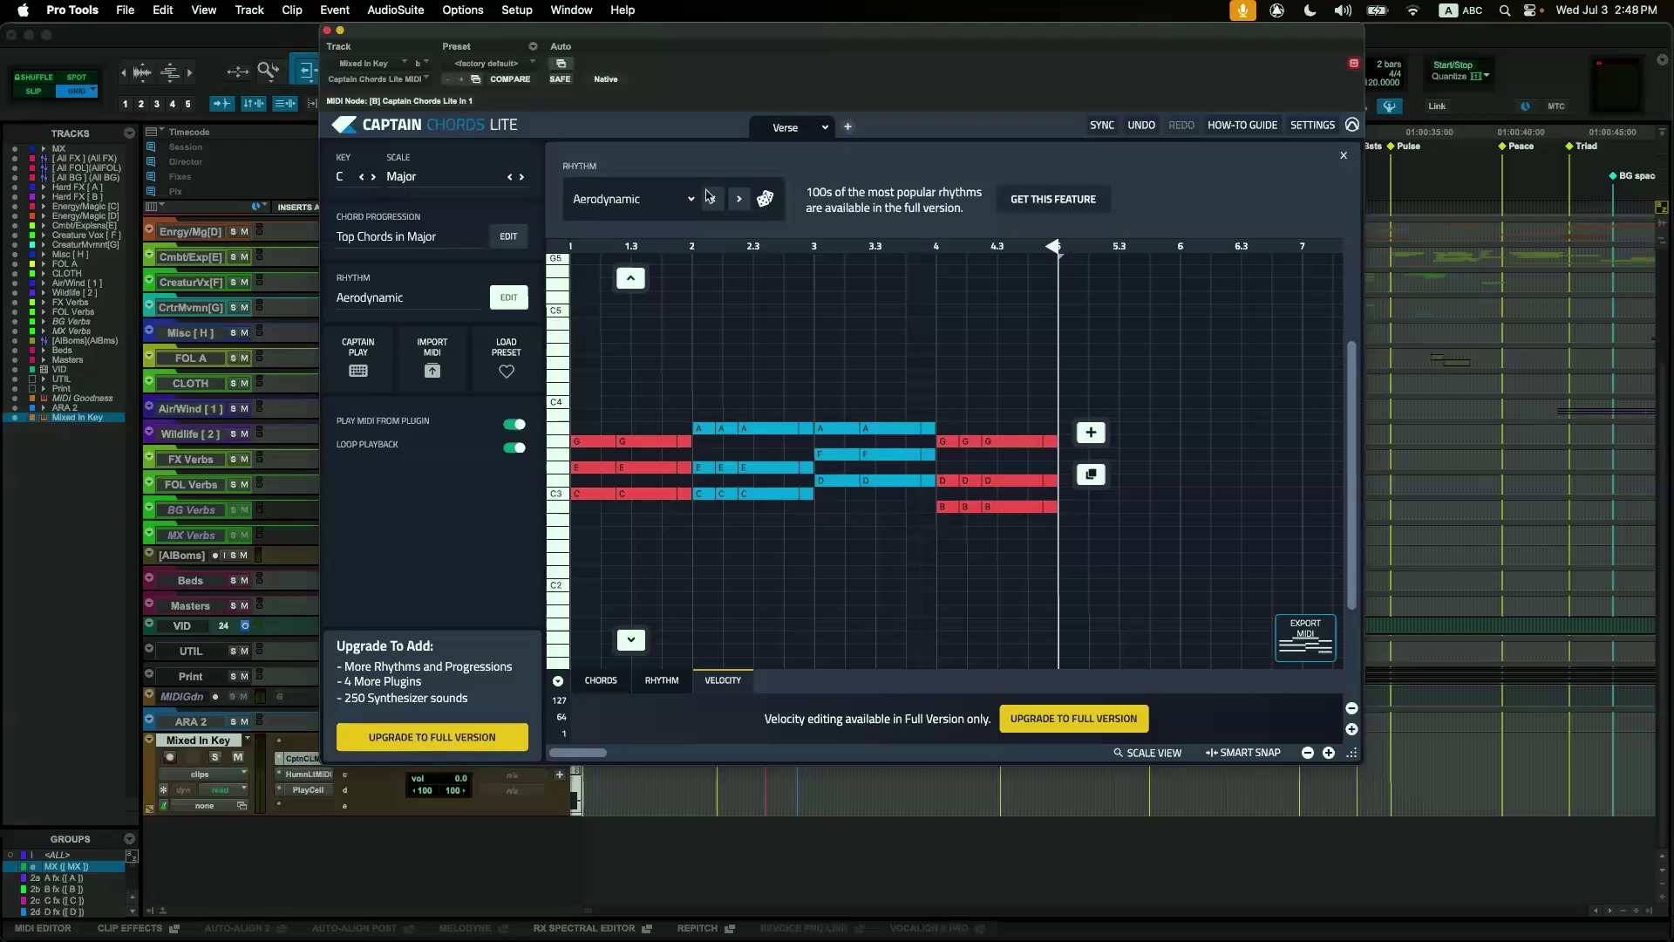
# Check the scale choices and lower the complexity of the C Maj chord in bar 1.
pyautogui.click(414, 175)
pyautogui.click(414, 175)
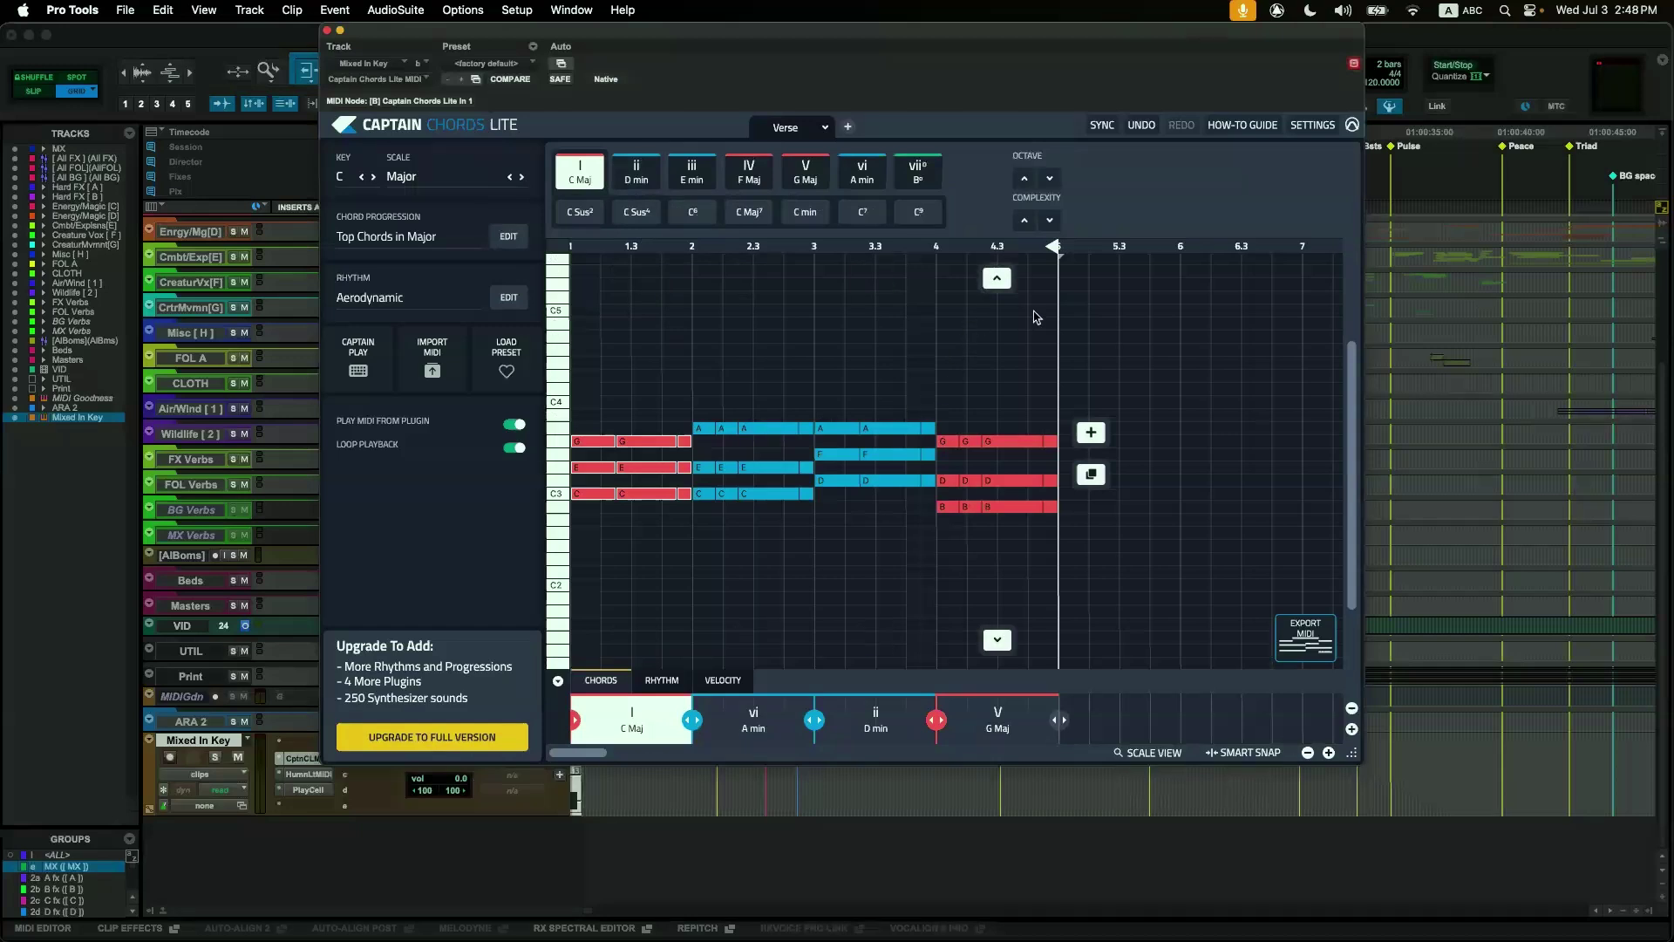
pyautogui.click(1052, 220)
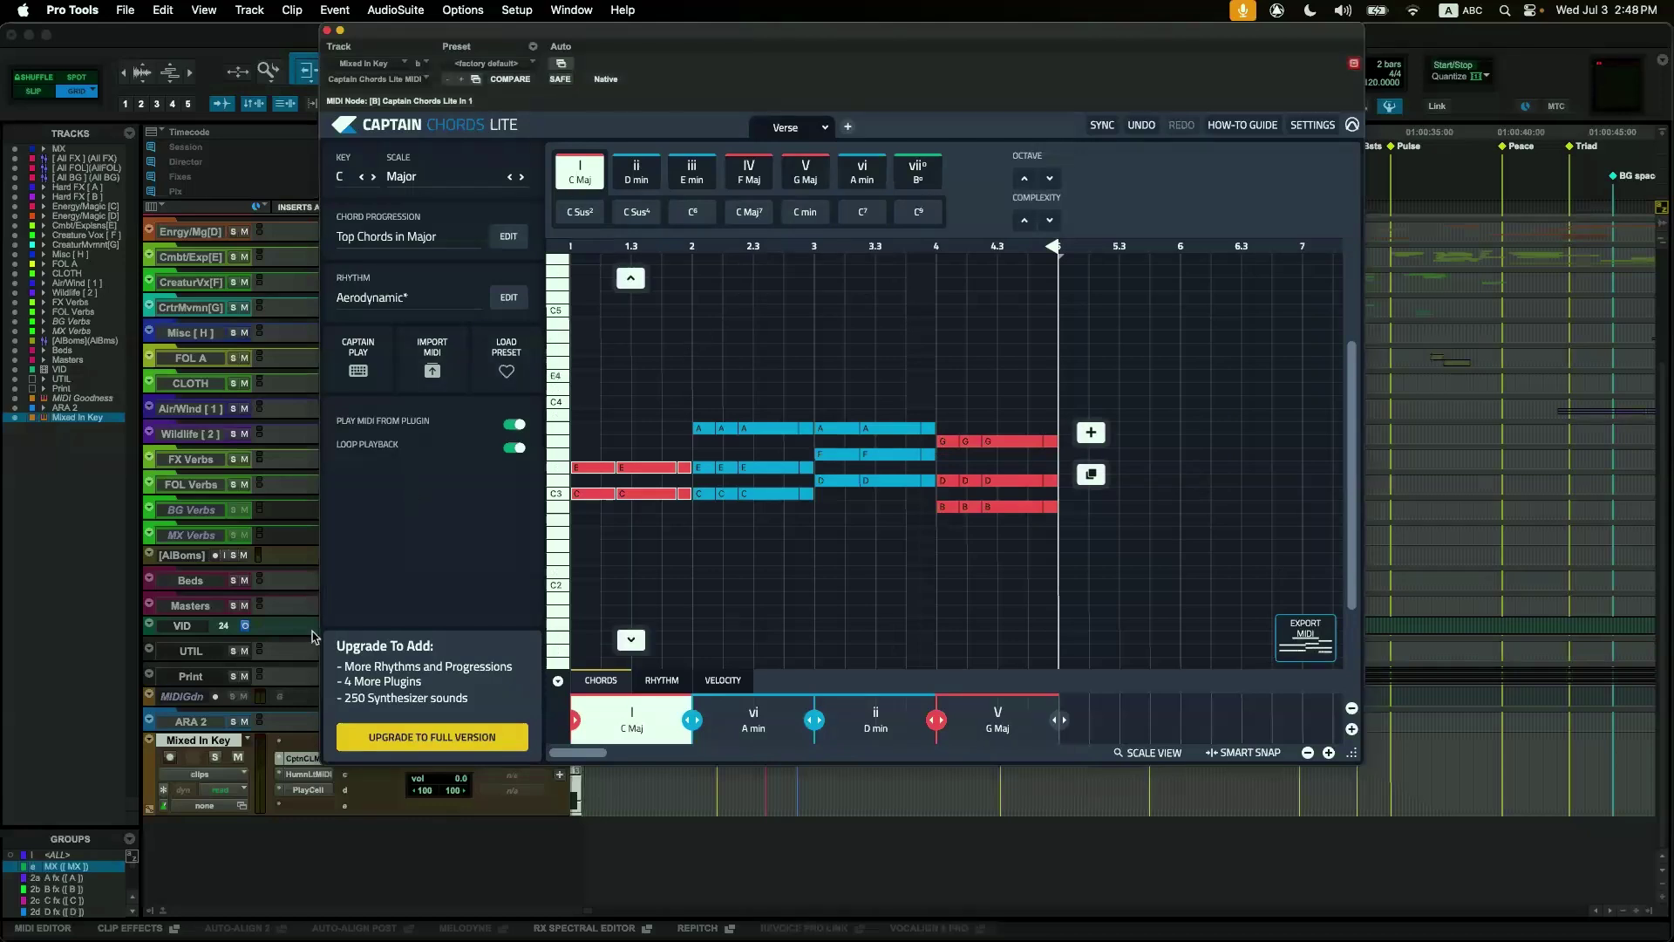
# Open the Human Lite plug-in on the Mixed In Key track, try the Piano and Bass instrument types, and close the plug-in window.
pyautogui.click(300, 783)
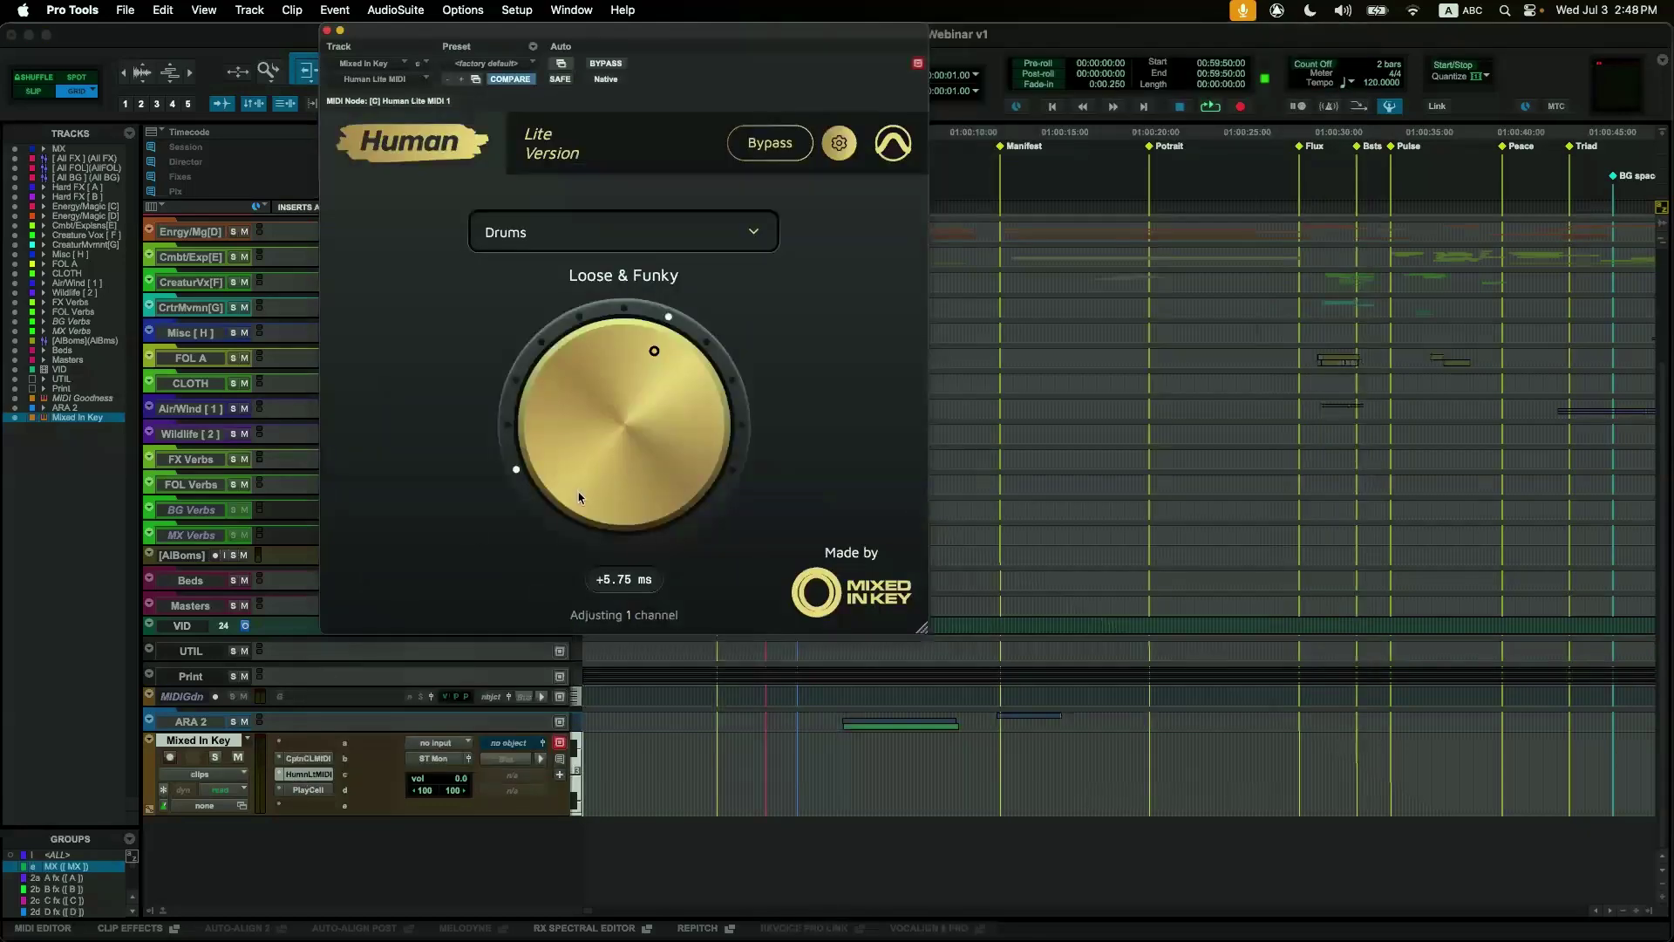
pyautogui.click(580, 248)
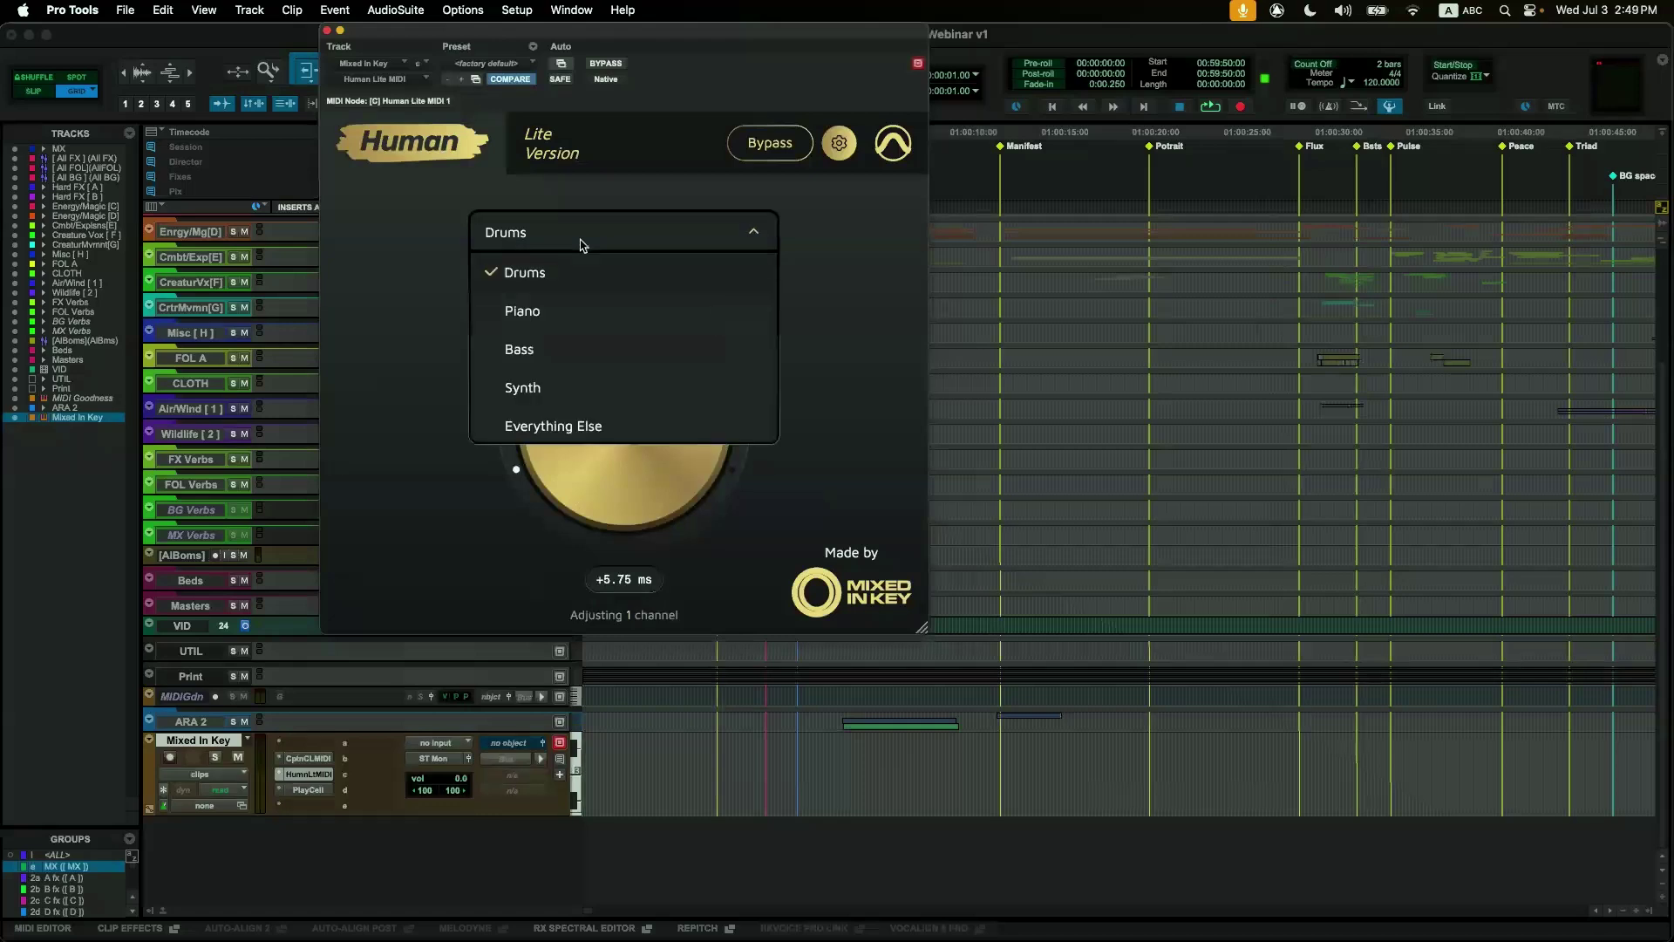
pyautogui.click(580, 310)
pyautogui.click(576, 240)
pyautogui.click(575, 349)
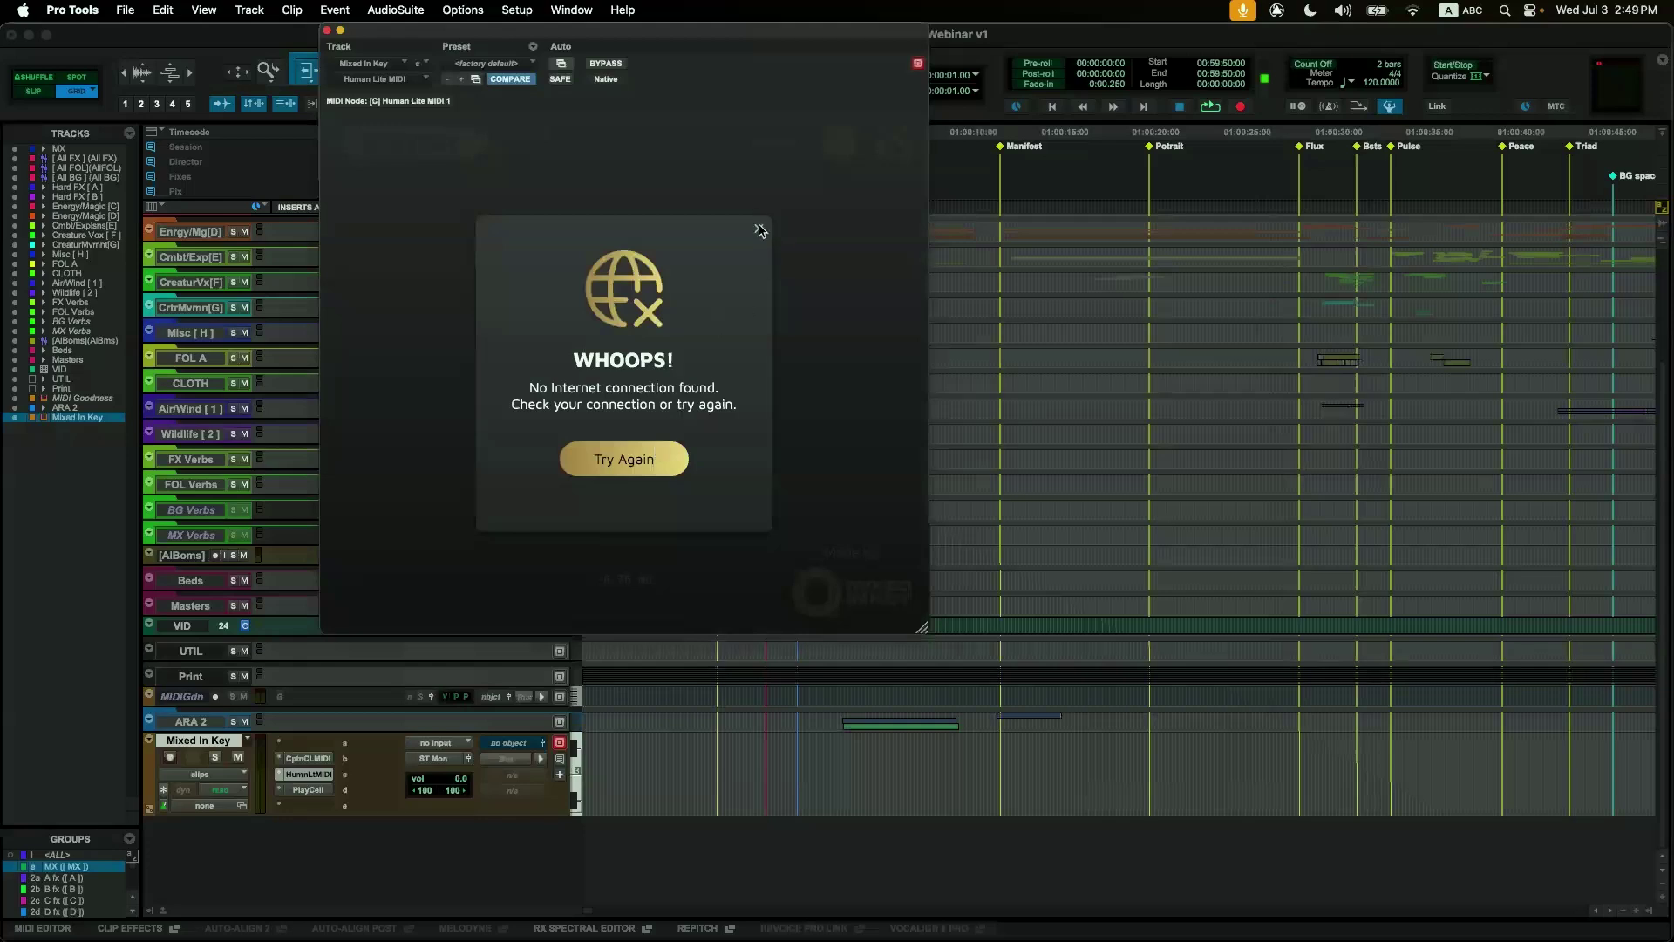
pyautogui.click(327, 32)
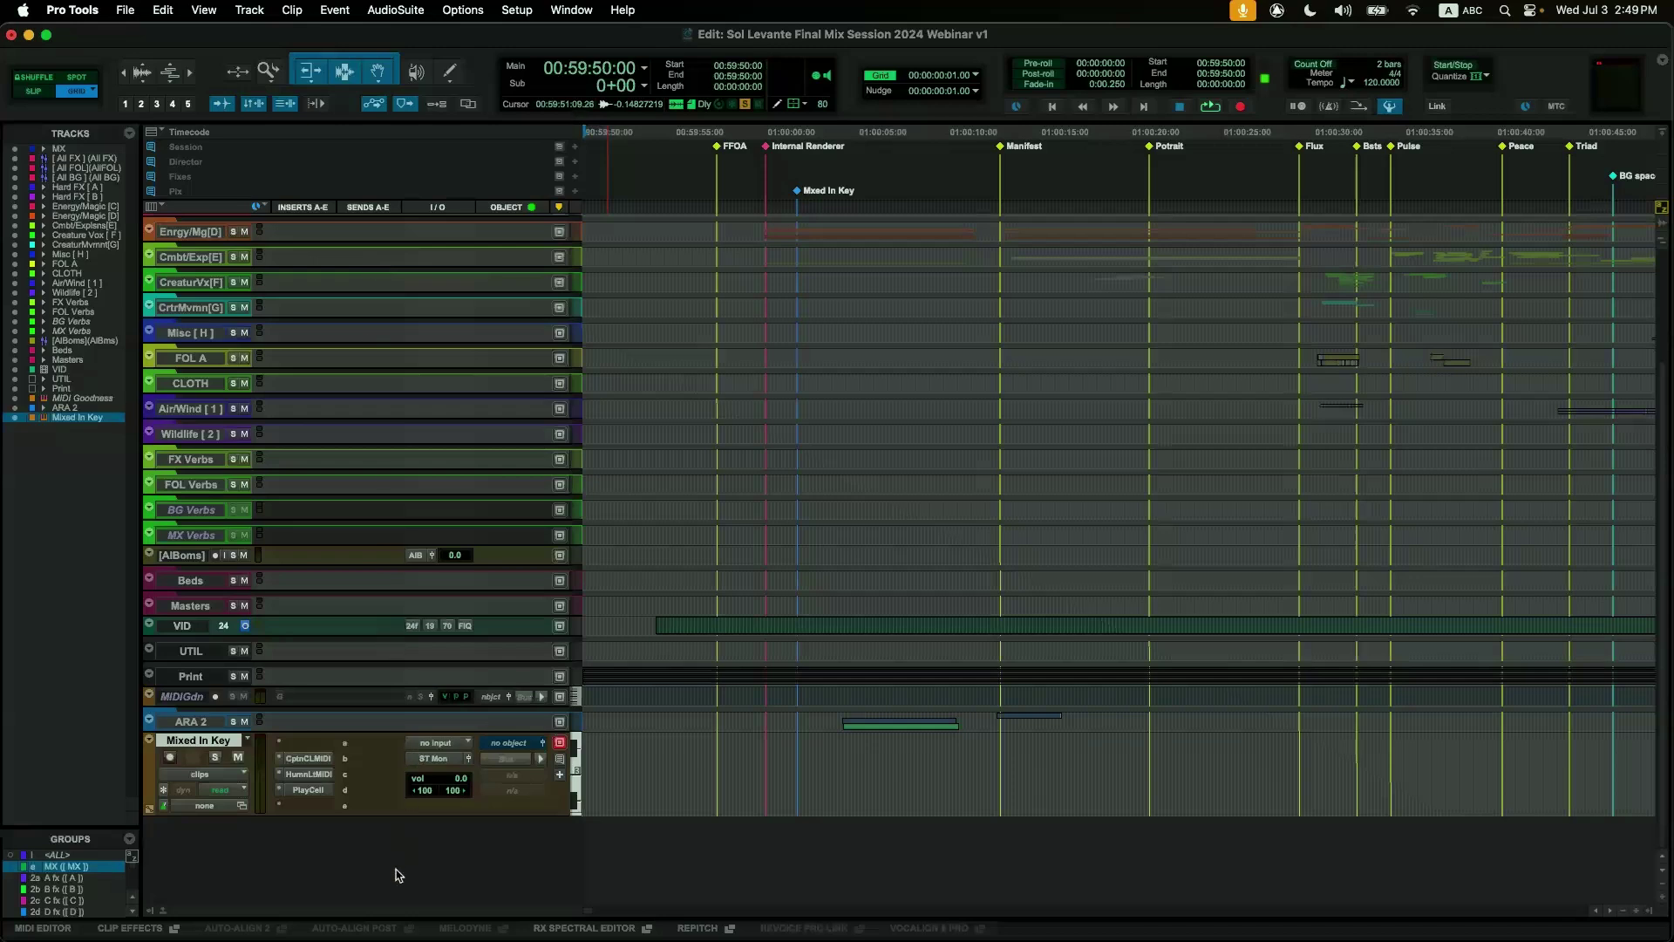
# Show the Mixed In Key track in an enlarged docked MIDI editor and turn on scale highlighting in the piano roll.
pyautogui.click(61, 930)
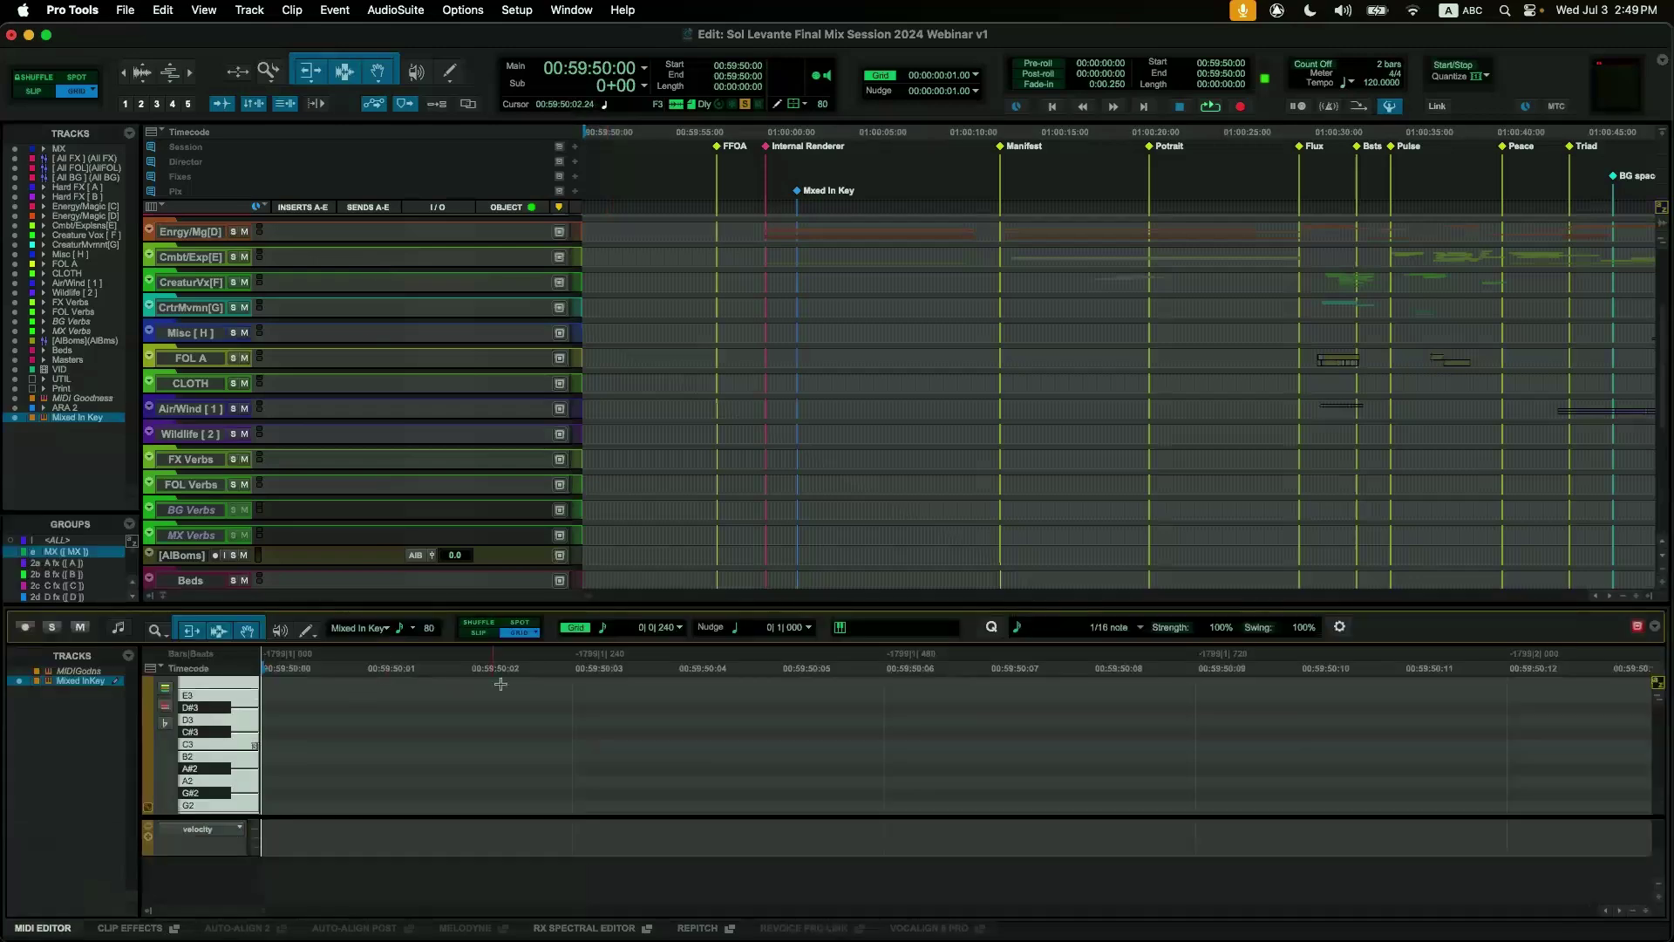
pyautogui.moveTo(524, 603); pyautogui.dragTo(527, 422)
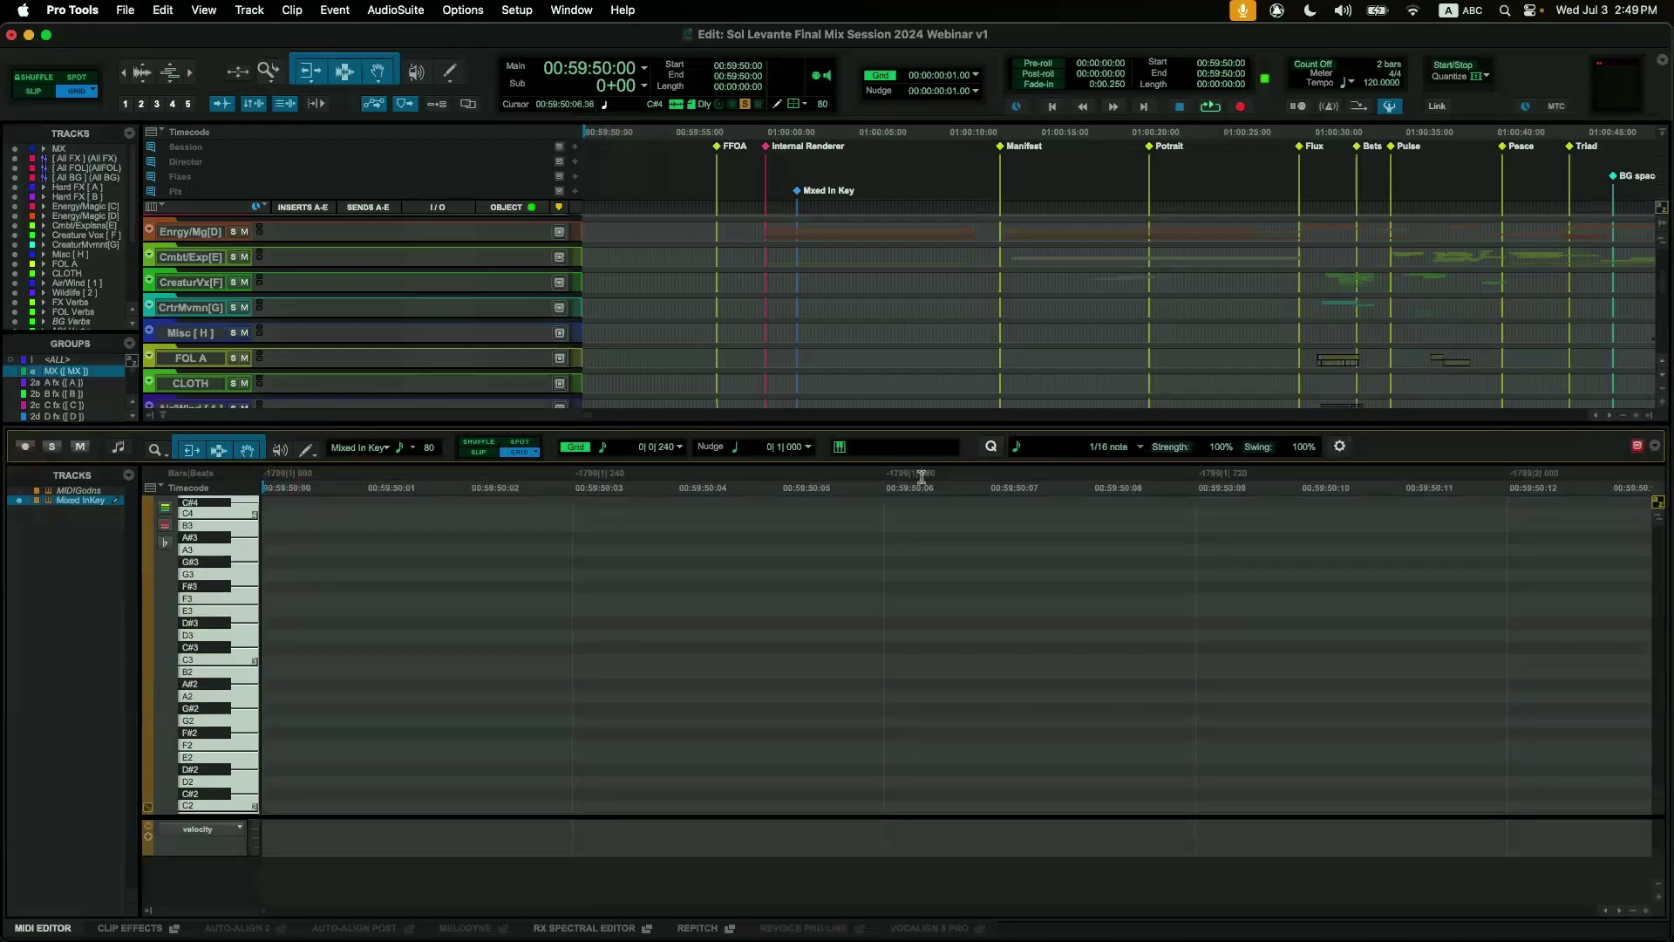
pyautogui.click(167, 544)
# Add an A3 note at the start of the Mixed In Key track, close the MIDI editor and mute the track.
pyautogui.click(355, 525)
pyautogui.moveTo(355, 528); pyautogui.dragTo(386, 558)
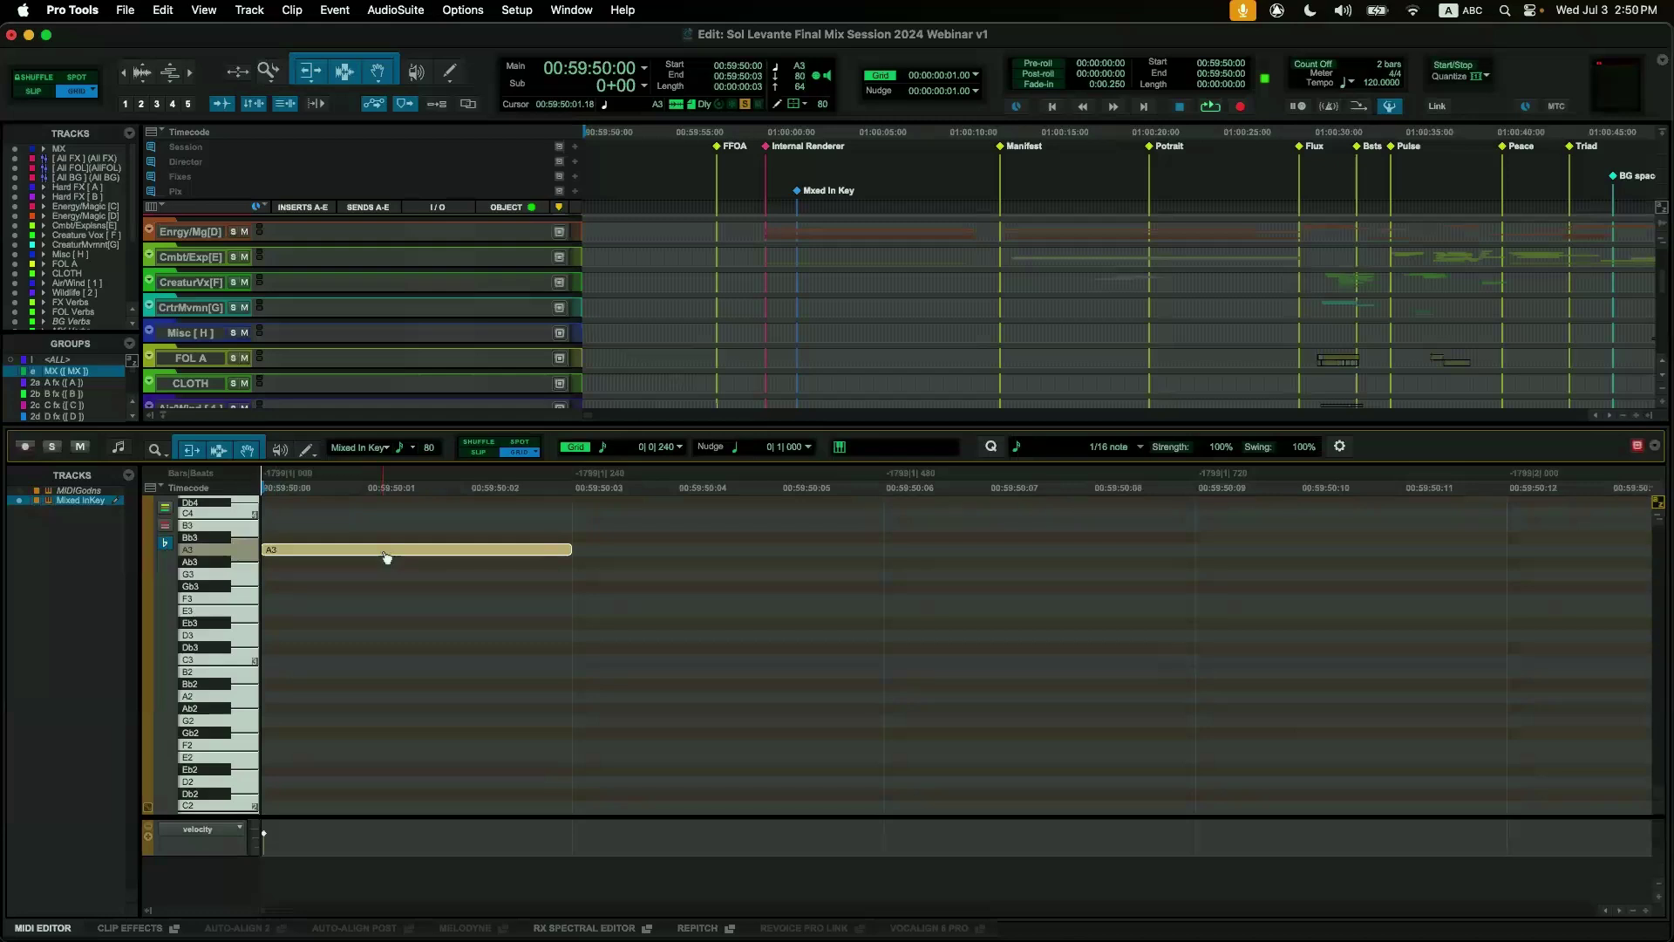
pyautogui.click(41, 928)
pyautogui.click(238, 758)
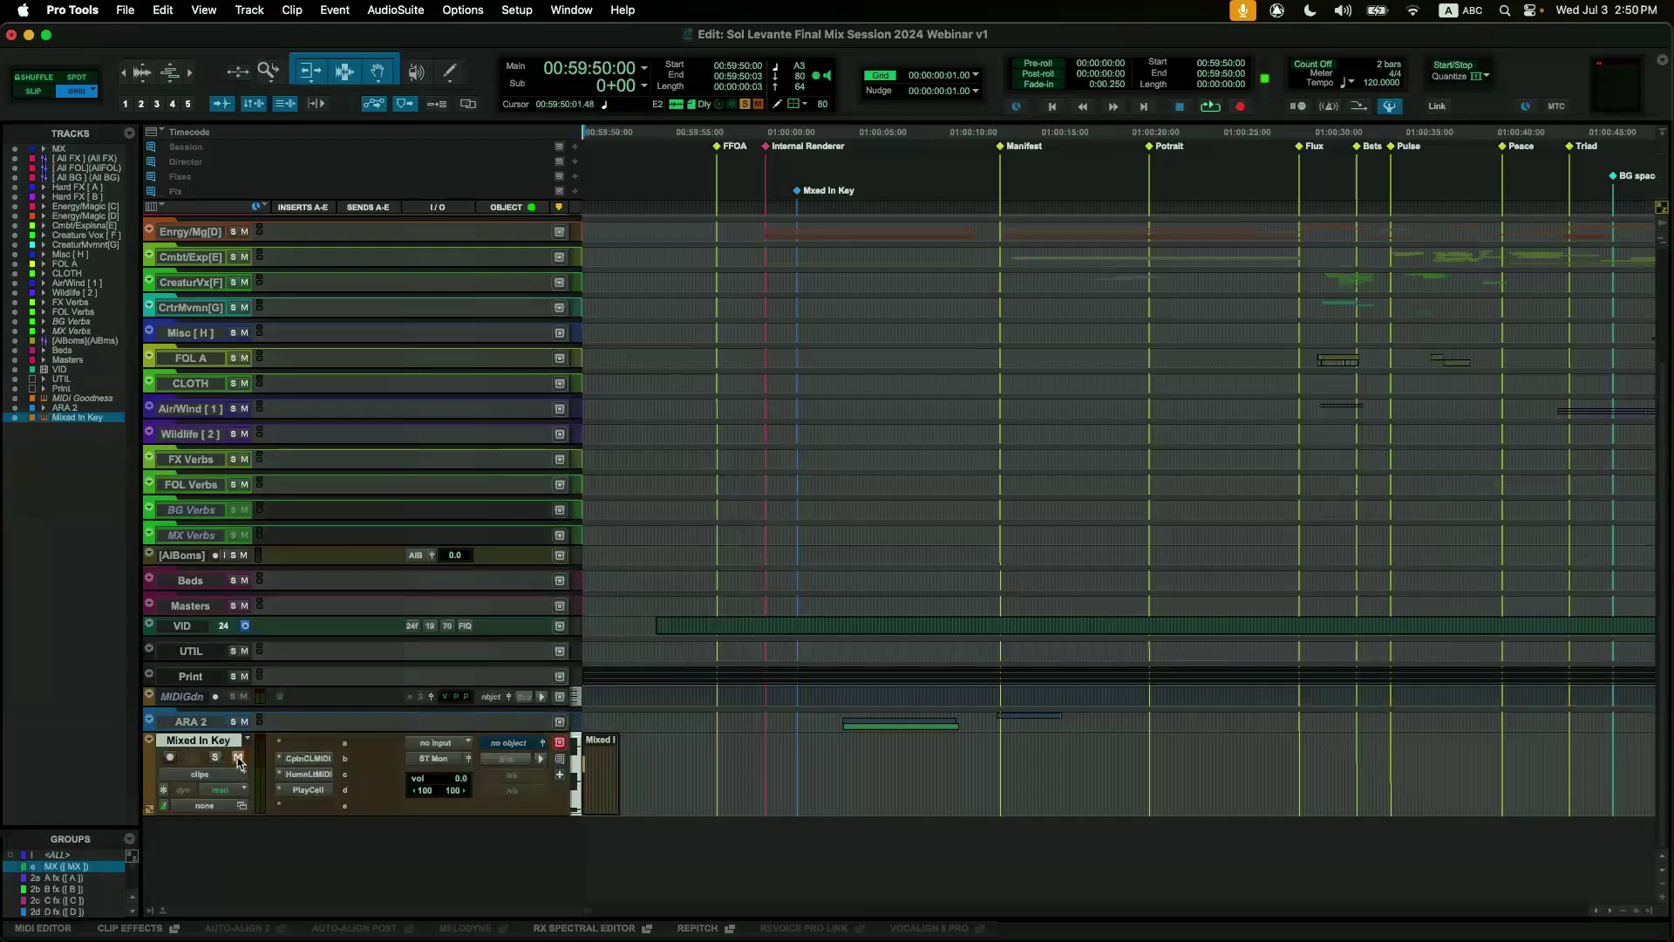
# Check the Save Session Copy In options for the Session (Media Composer Compatible) format and cancel without saving.
pyautogui.click(125, 11)
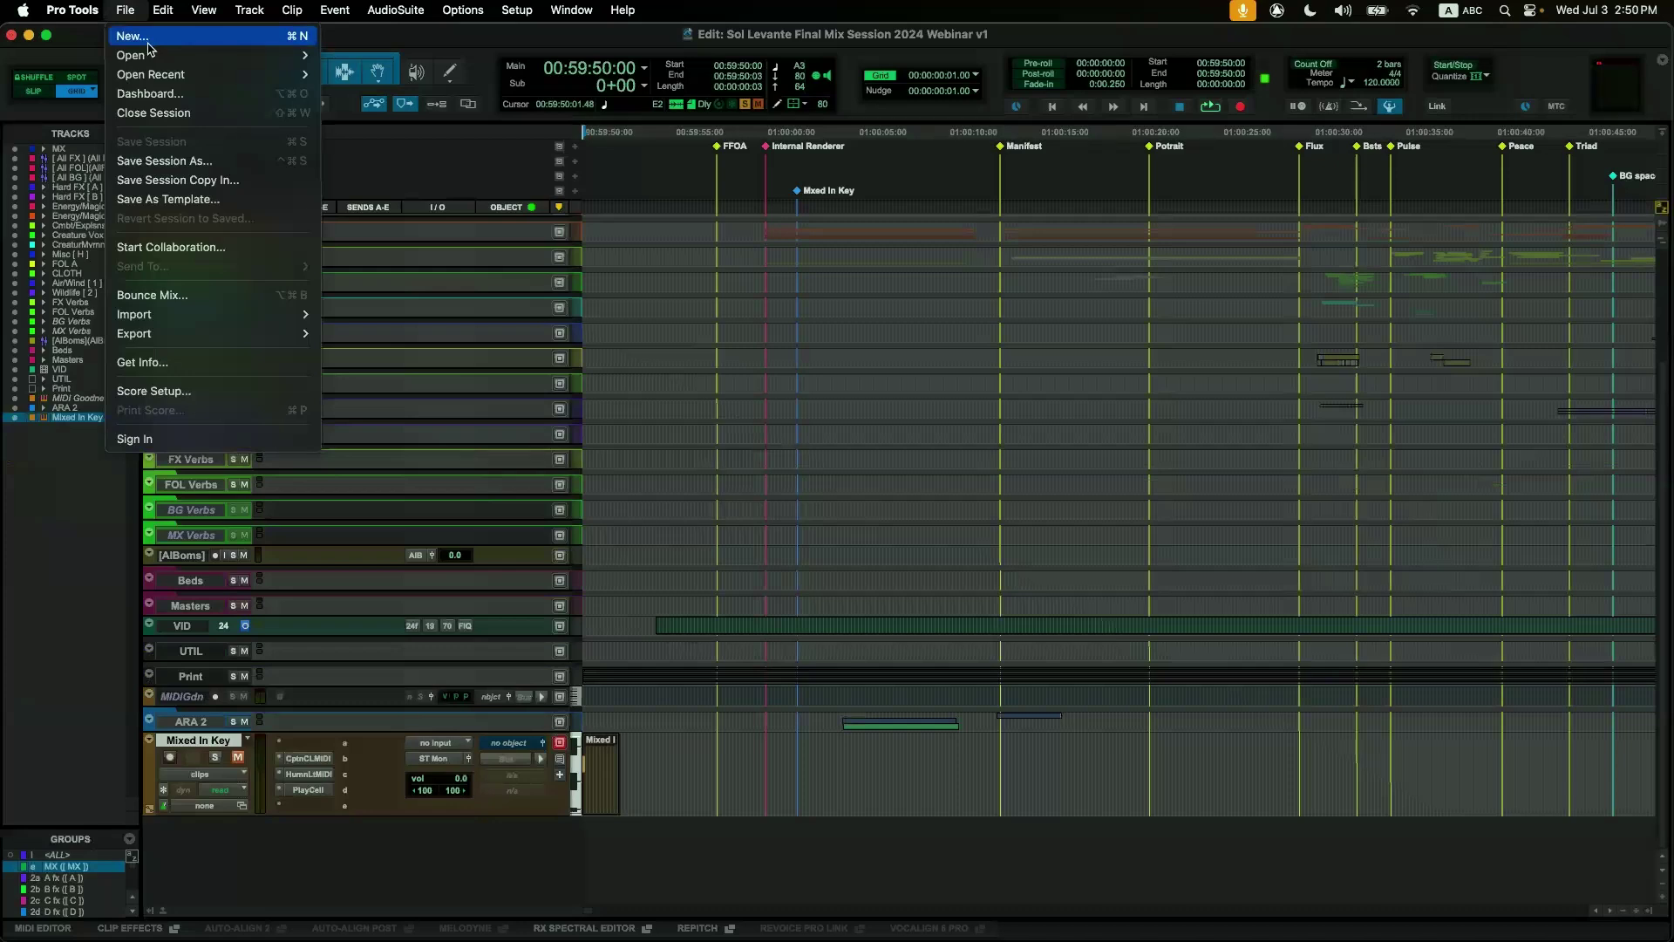
pyautogui.click(199, 188)
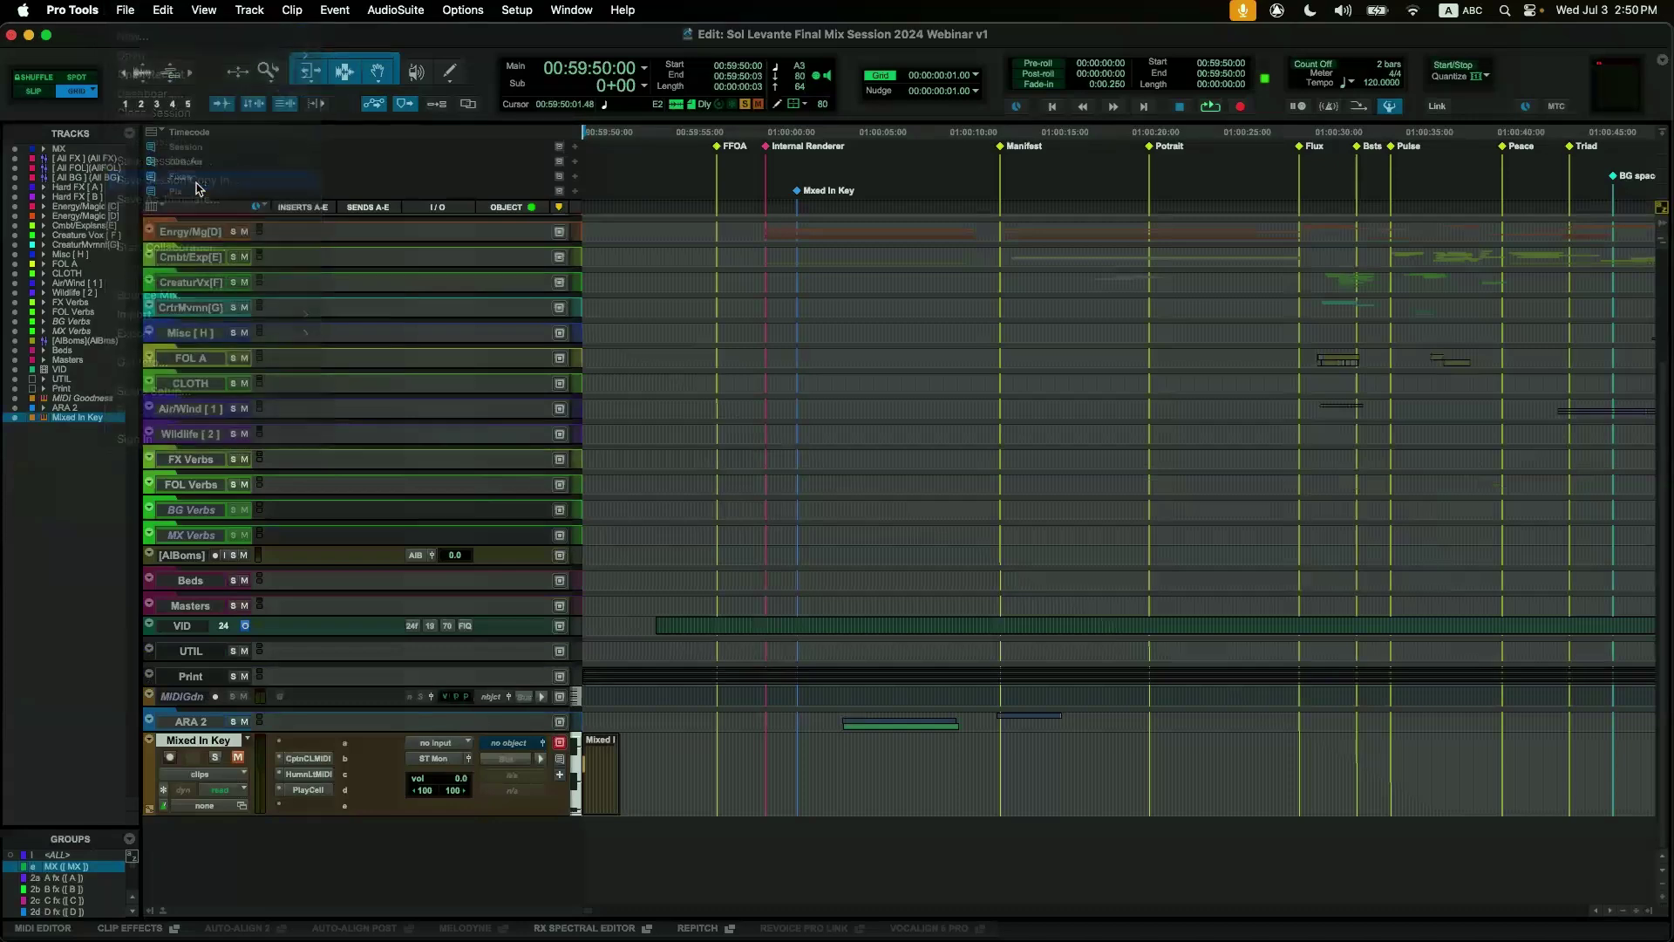
pyautogui.click(849, 245)
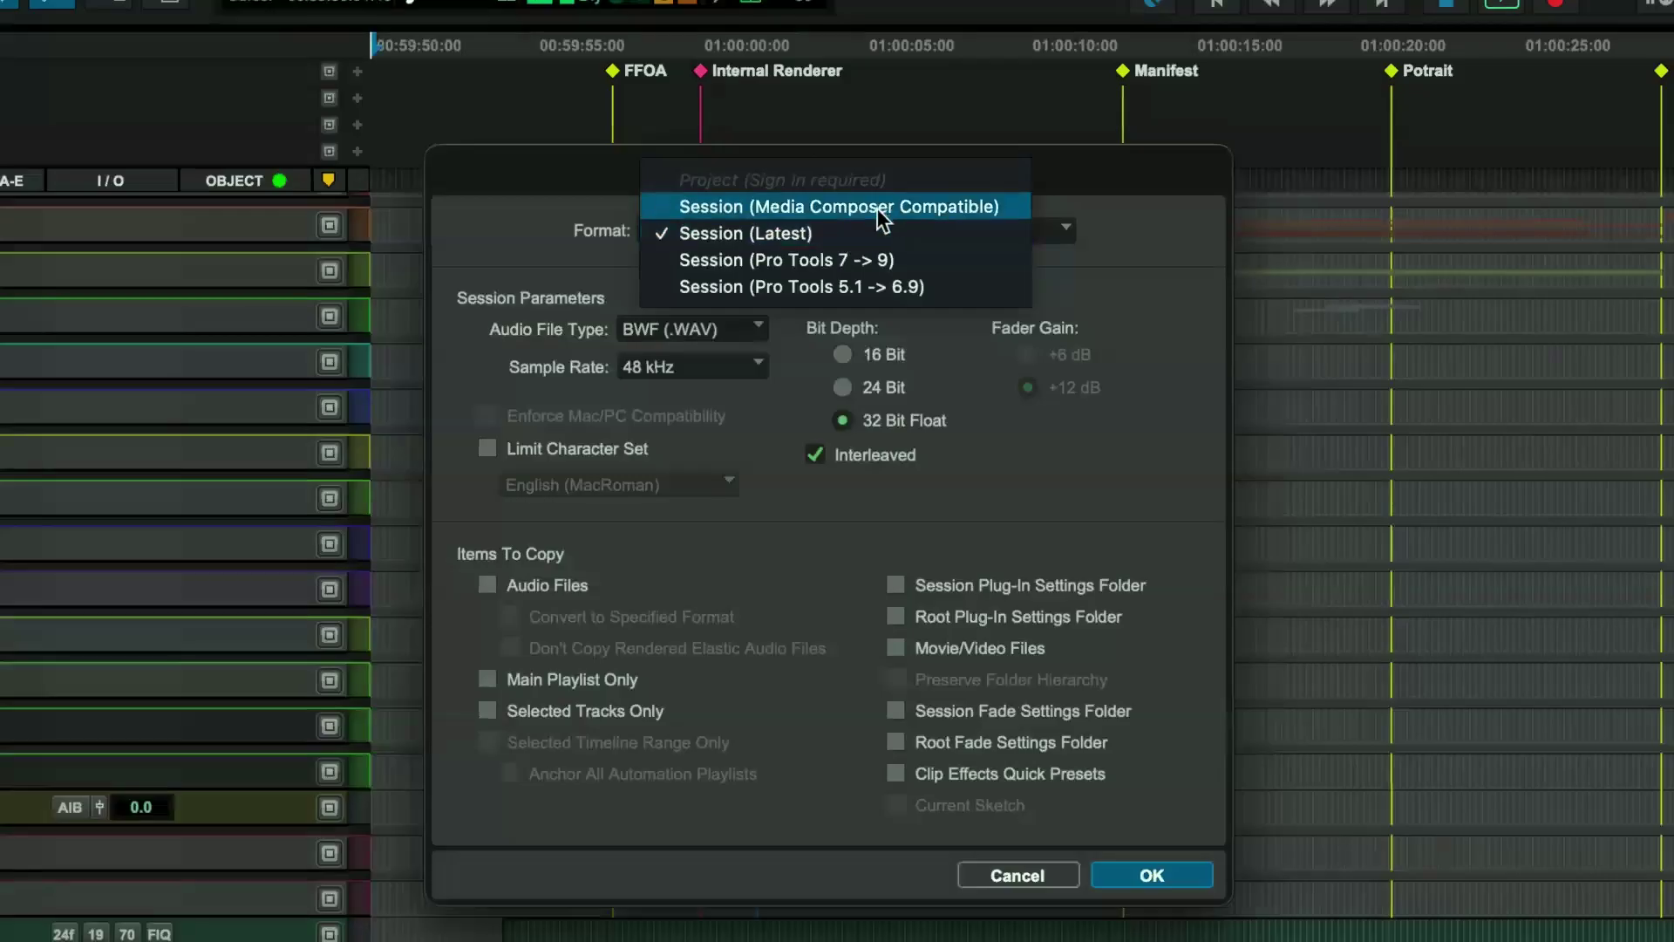
pyautogui.click(877, 207)
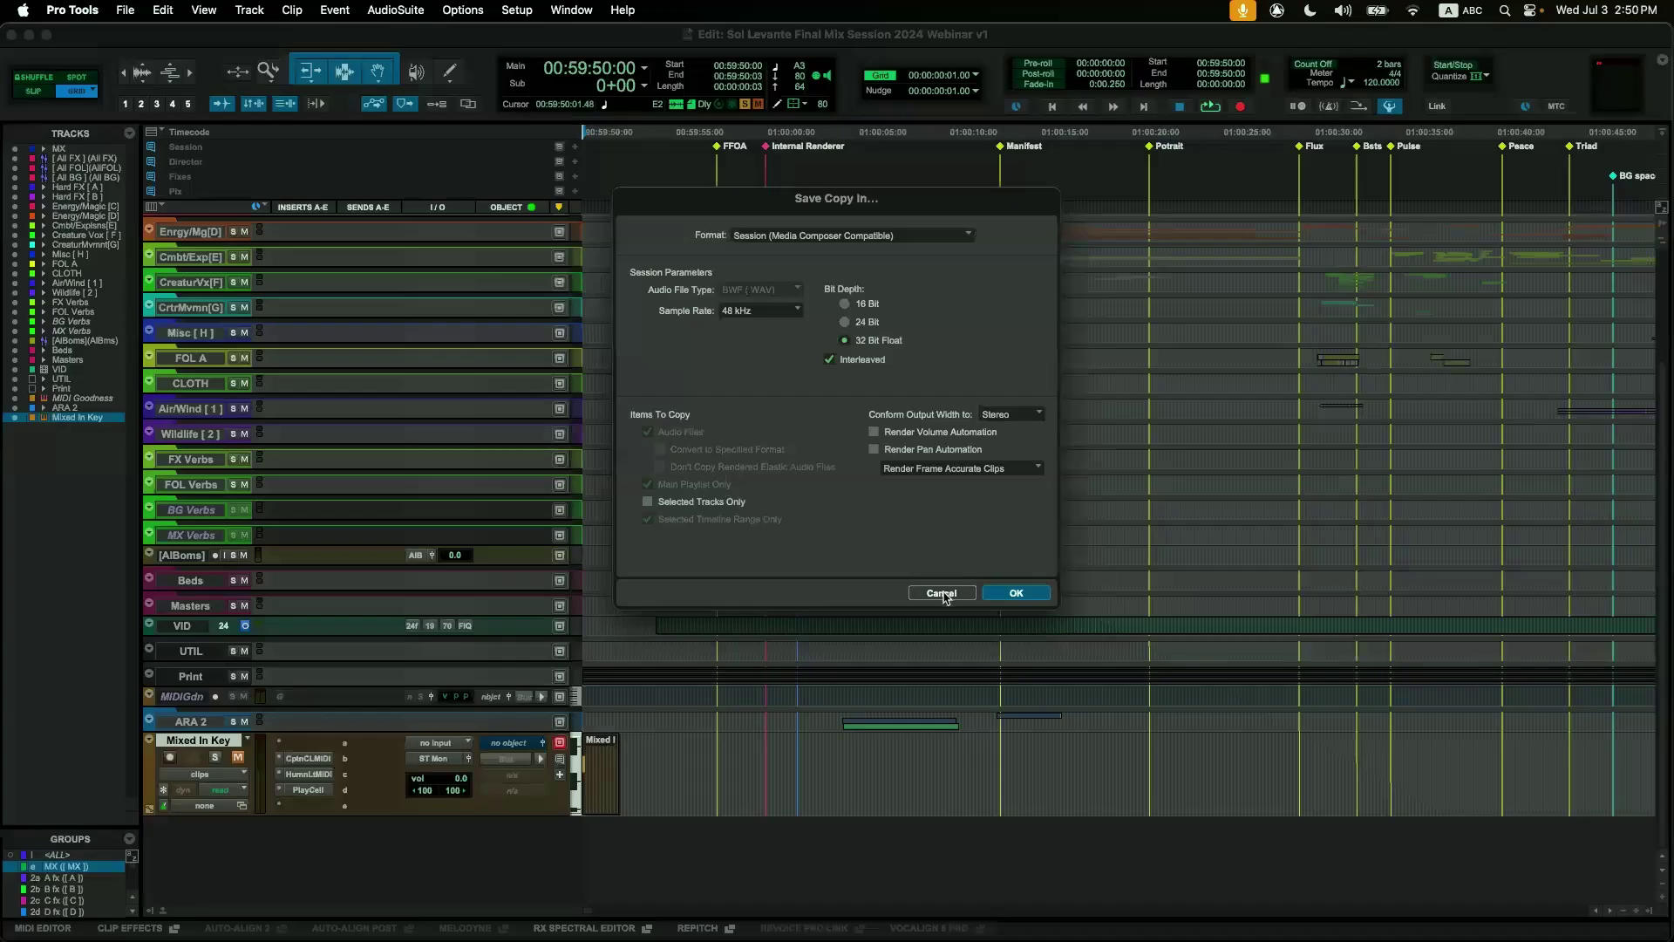
pyautogui.click(981, 728)
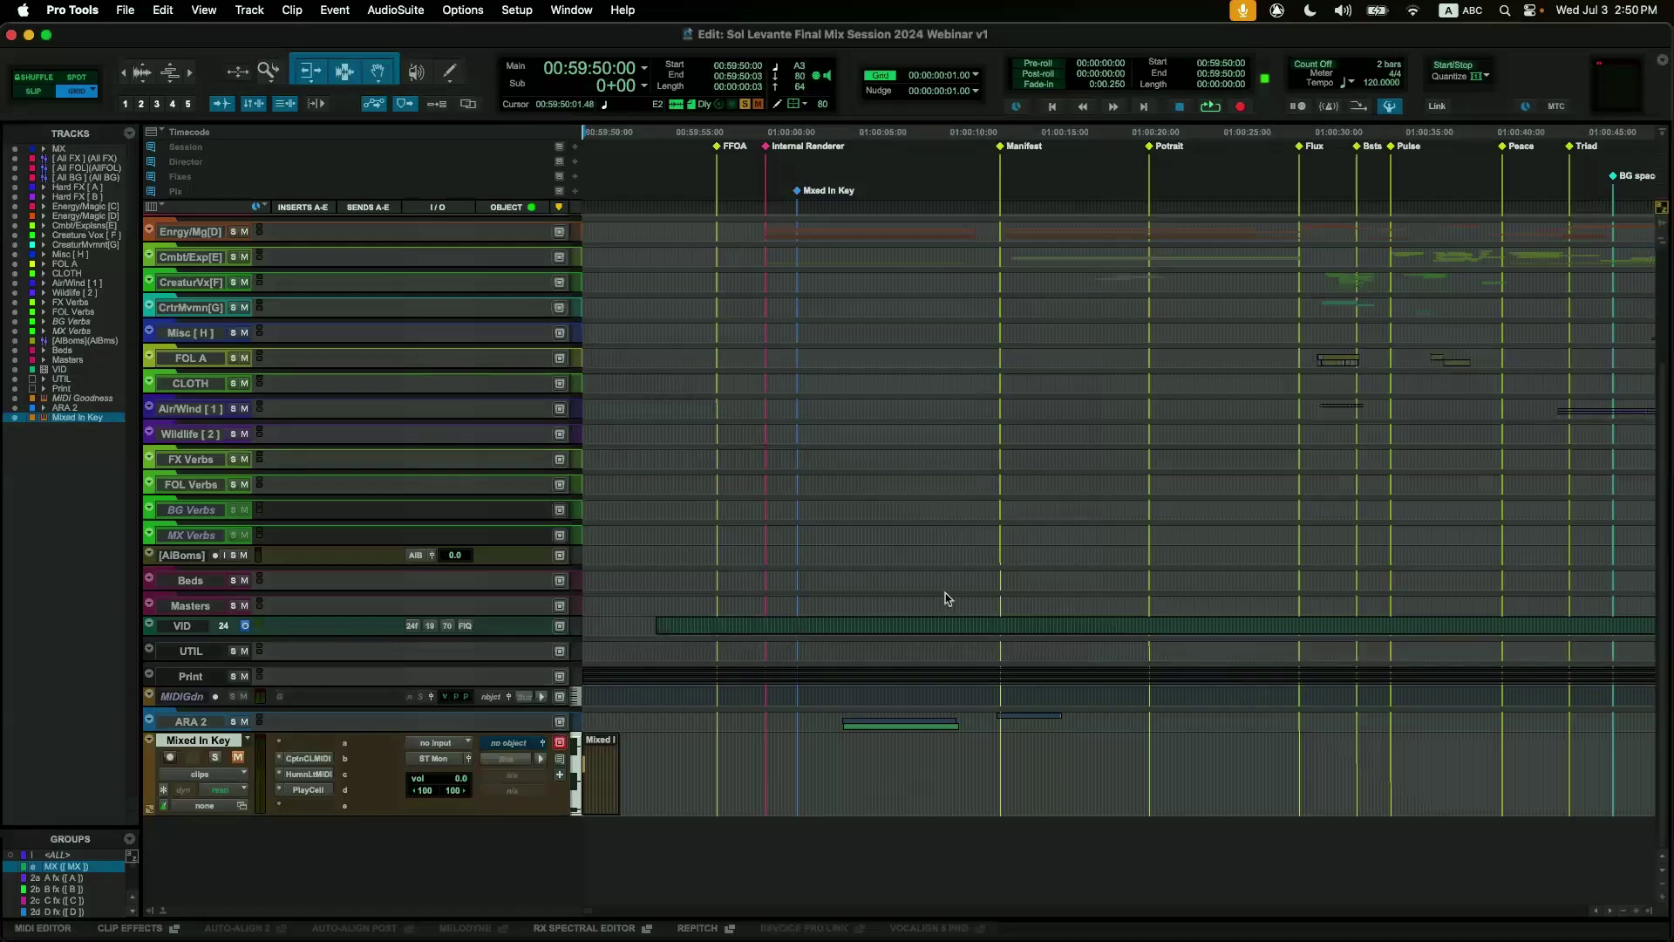
# Check the track list's Show Only and Hide options, including those for tracks with clips.
pyautogui.click(129, 134)
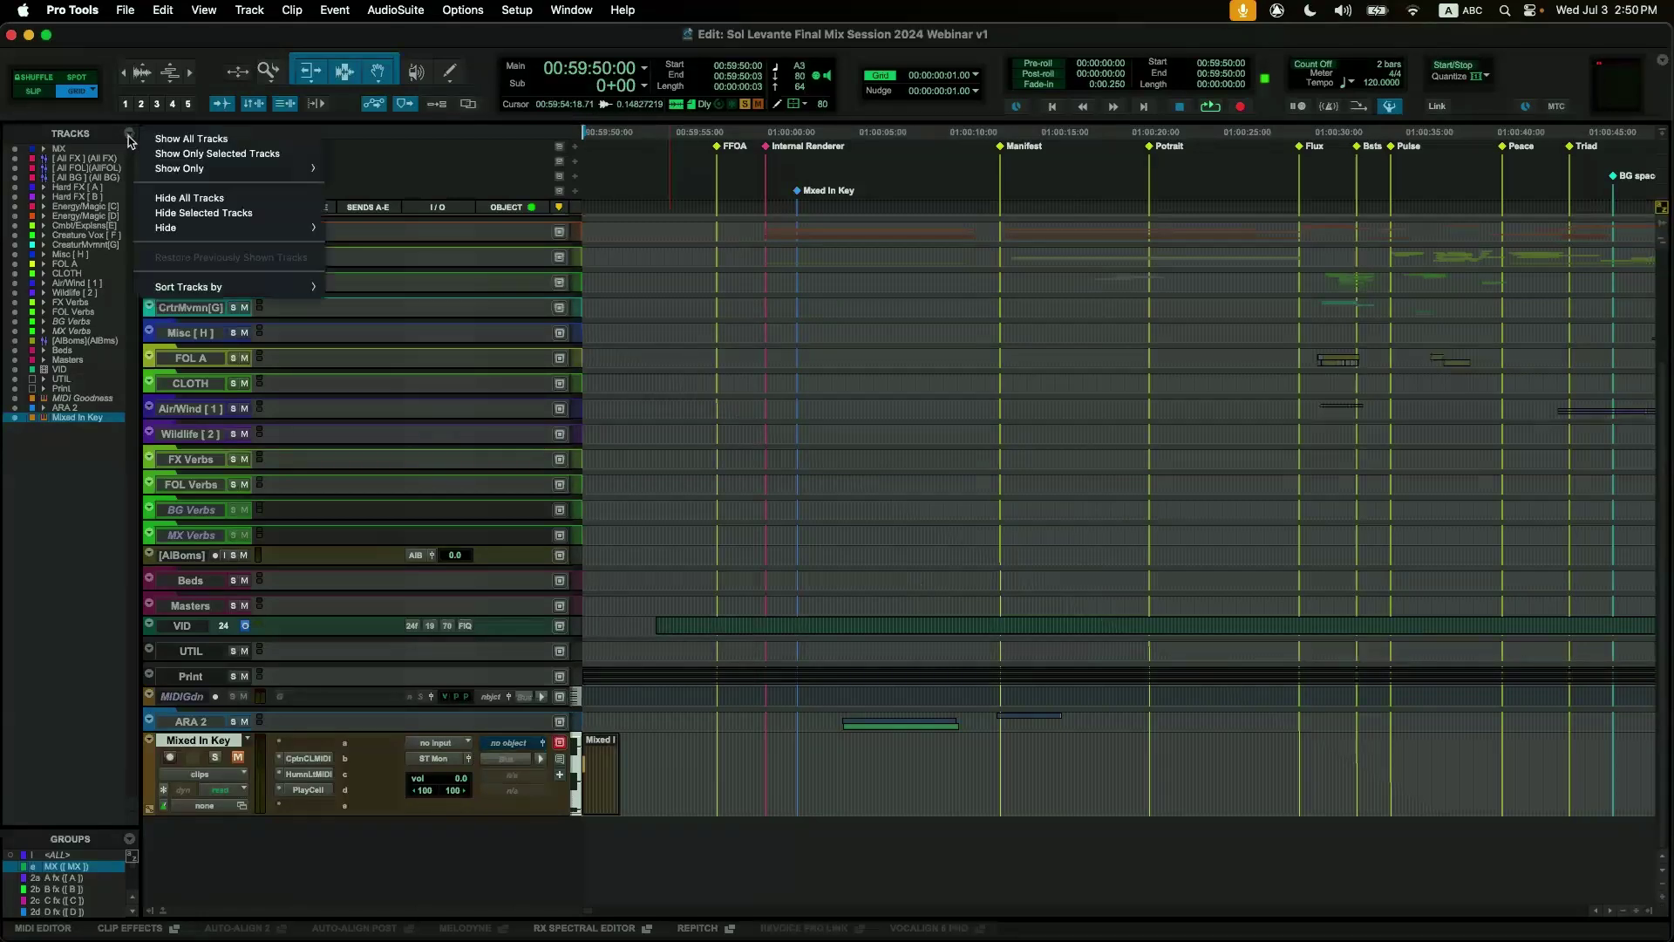
pyautogui.moveTo(174, 170)
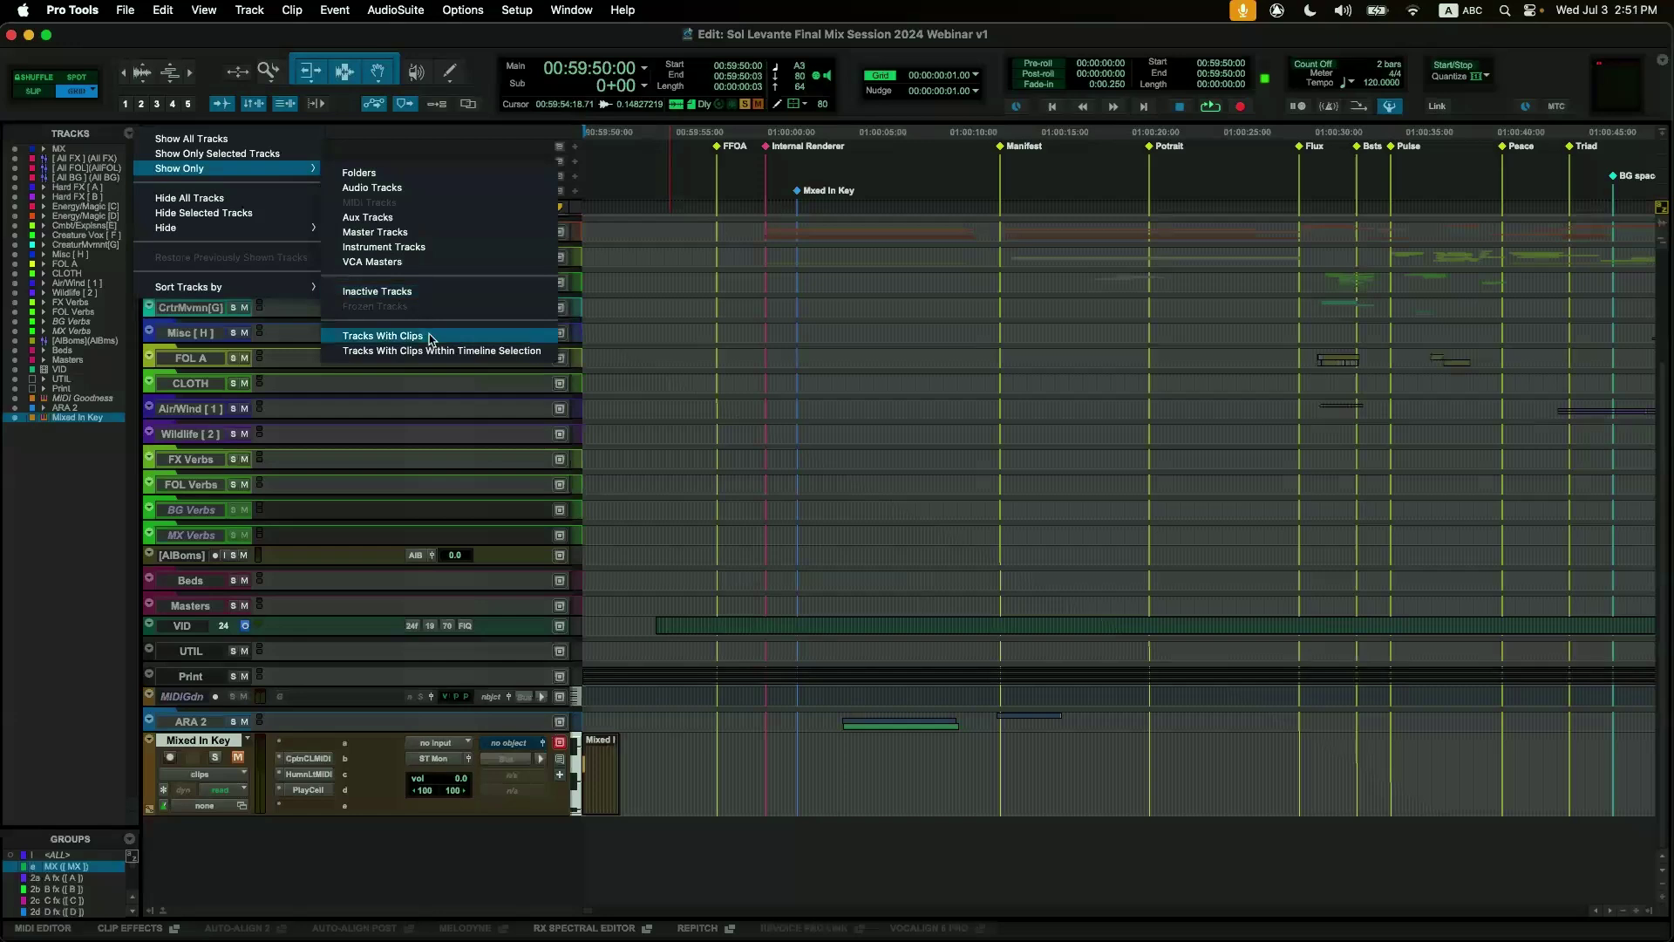
pyautogui.moveTo(297, 231)
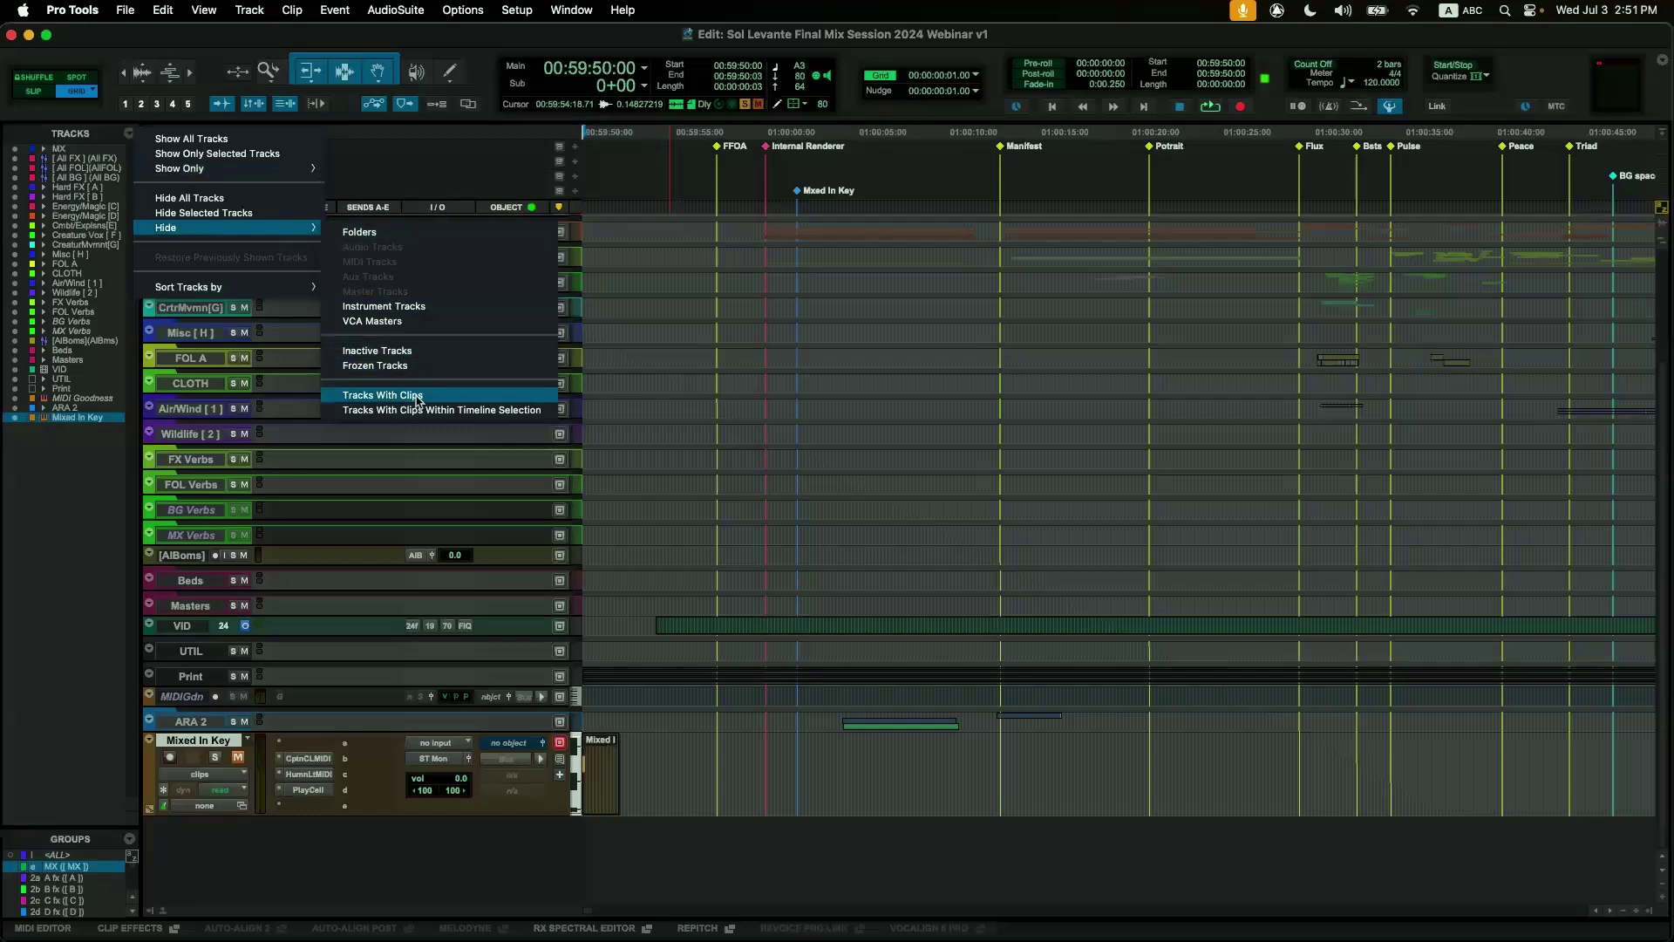
# Show the Clips list, widen it and filter its clips by the text acam.
pyautogui.click(1649, 911)
pyautogui.click(1648, 911)
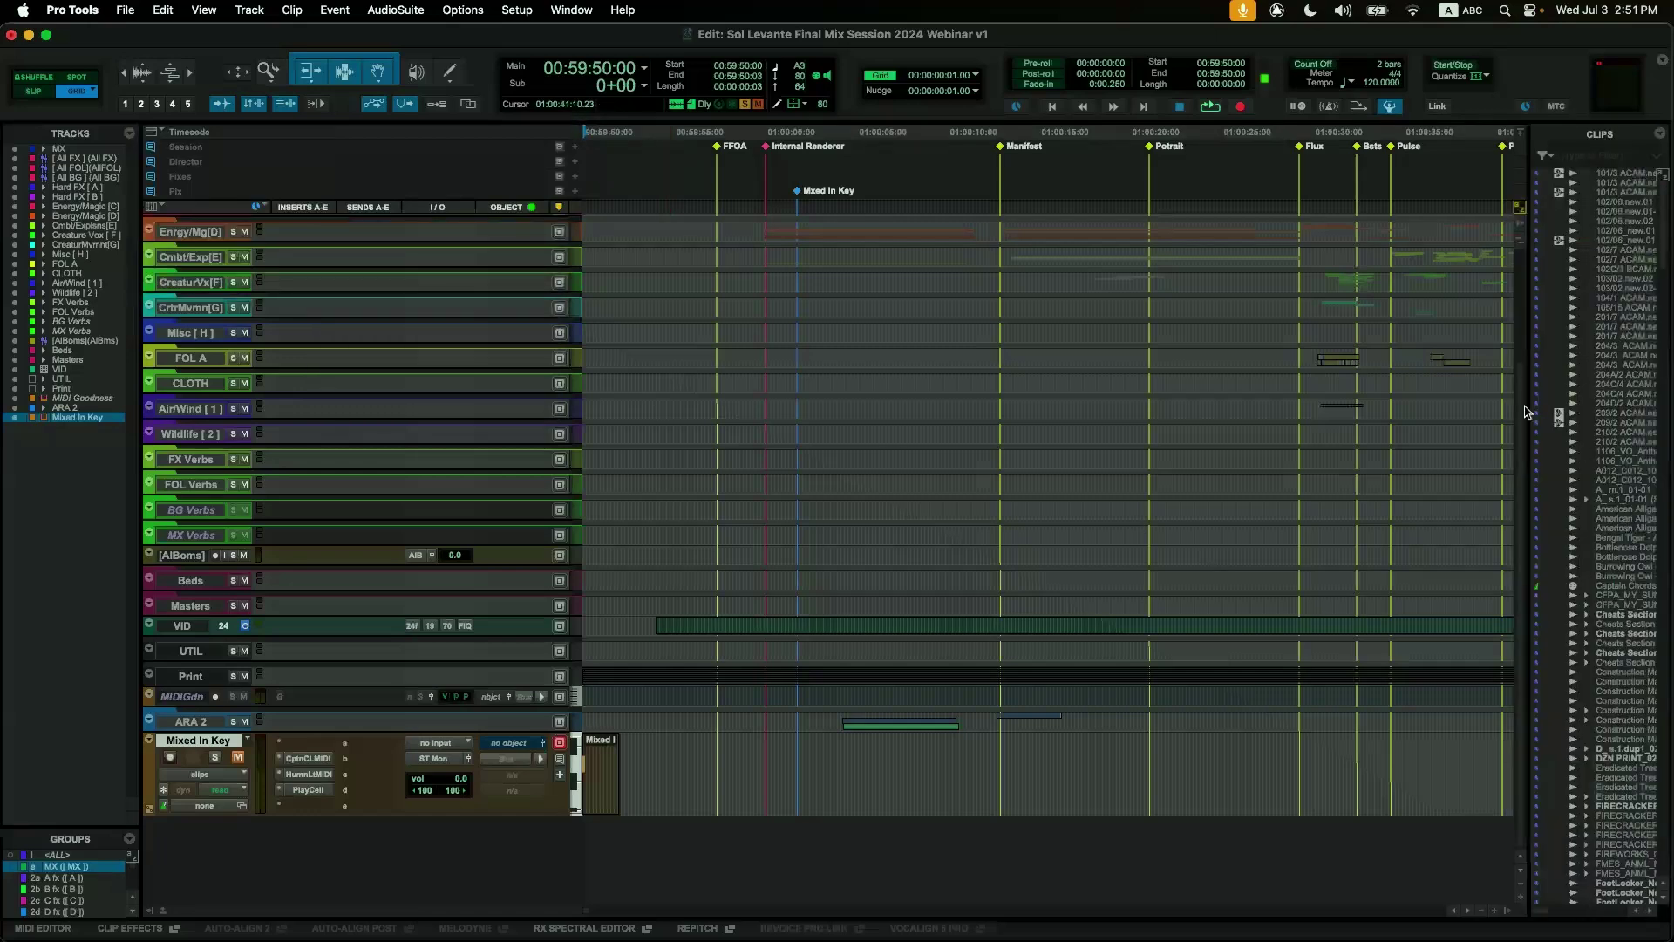
pyautogui.moveTo(1526, 411); pyautogui.dragTo(1501, 410)
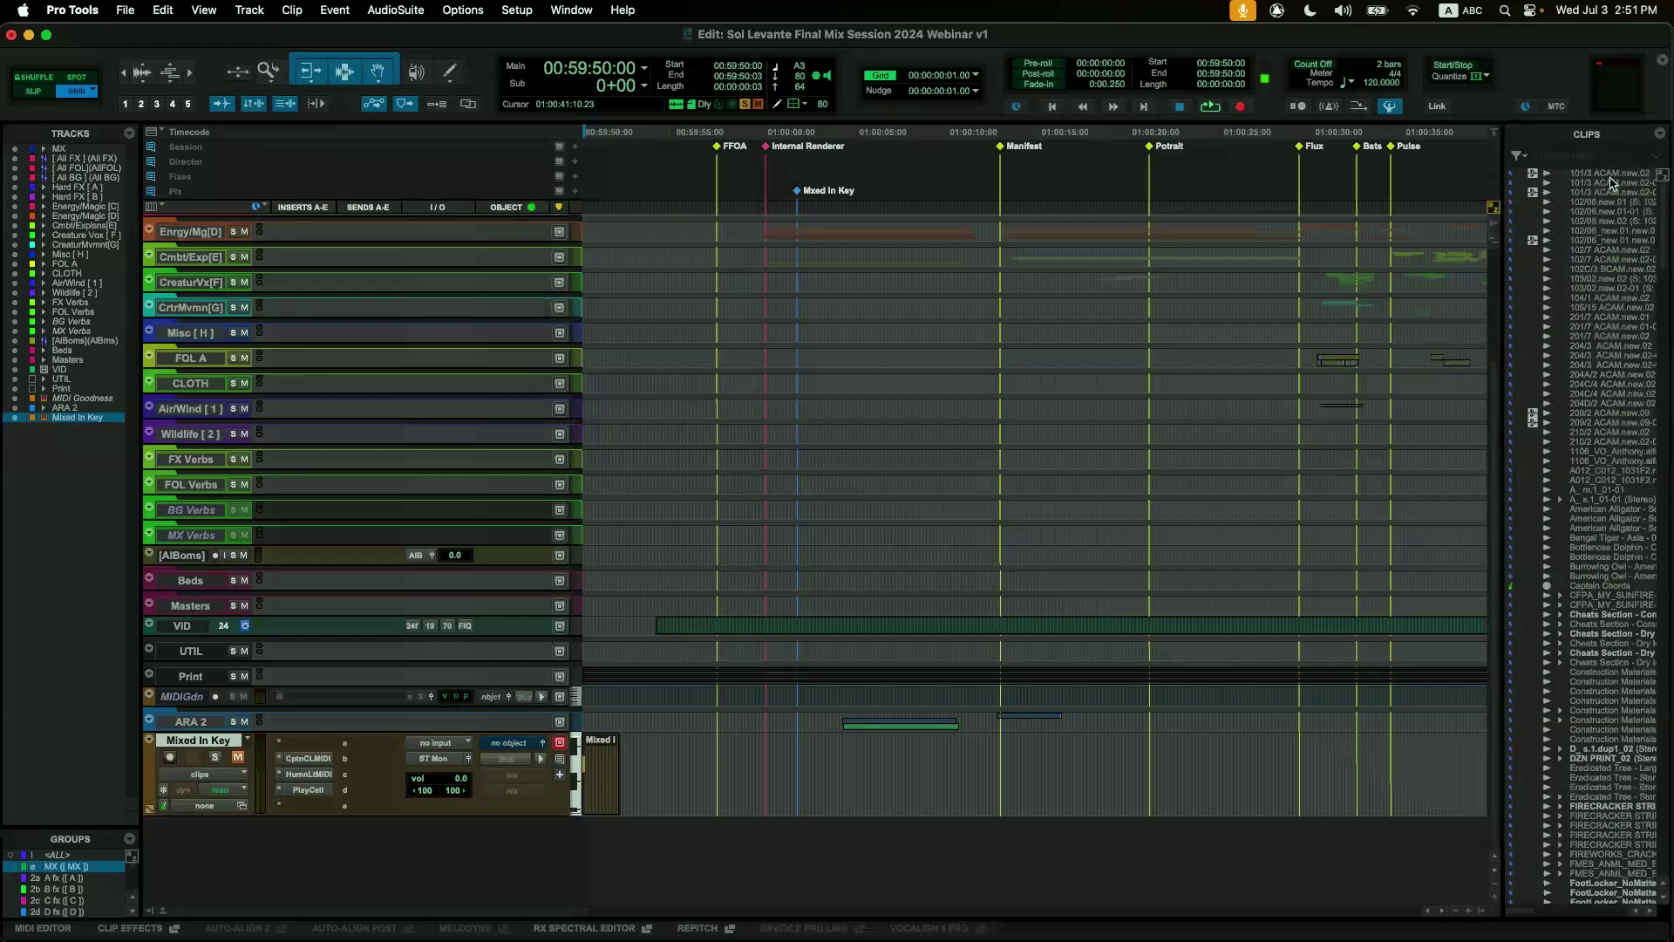
pyautogui.click(1563, 154)
pyautogui.write('acm')
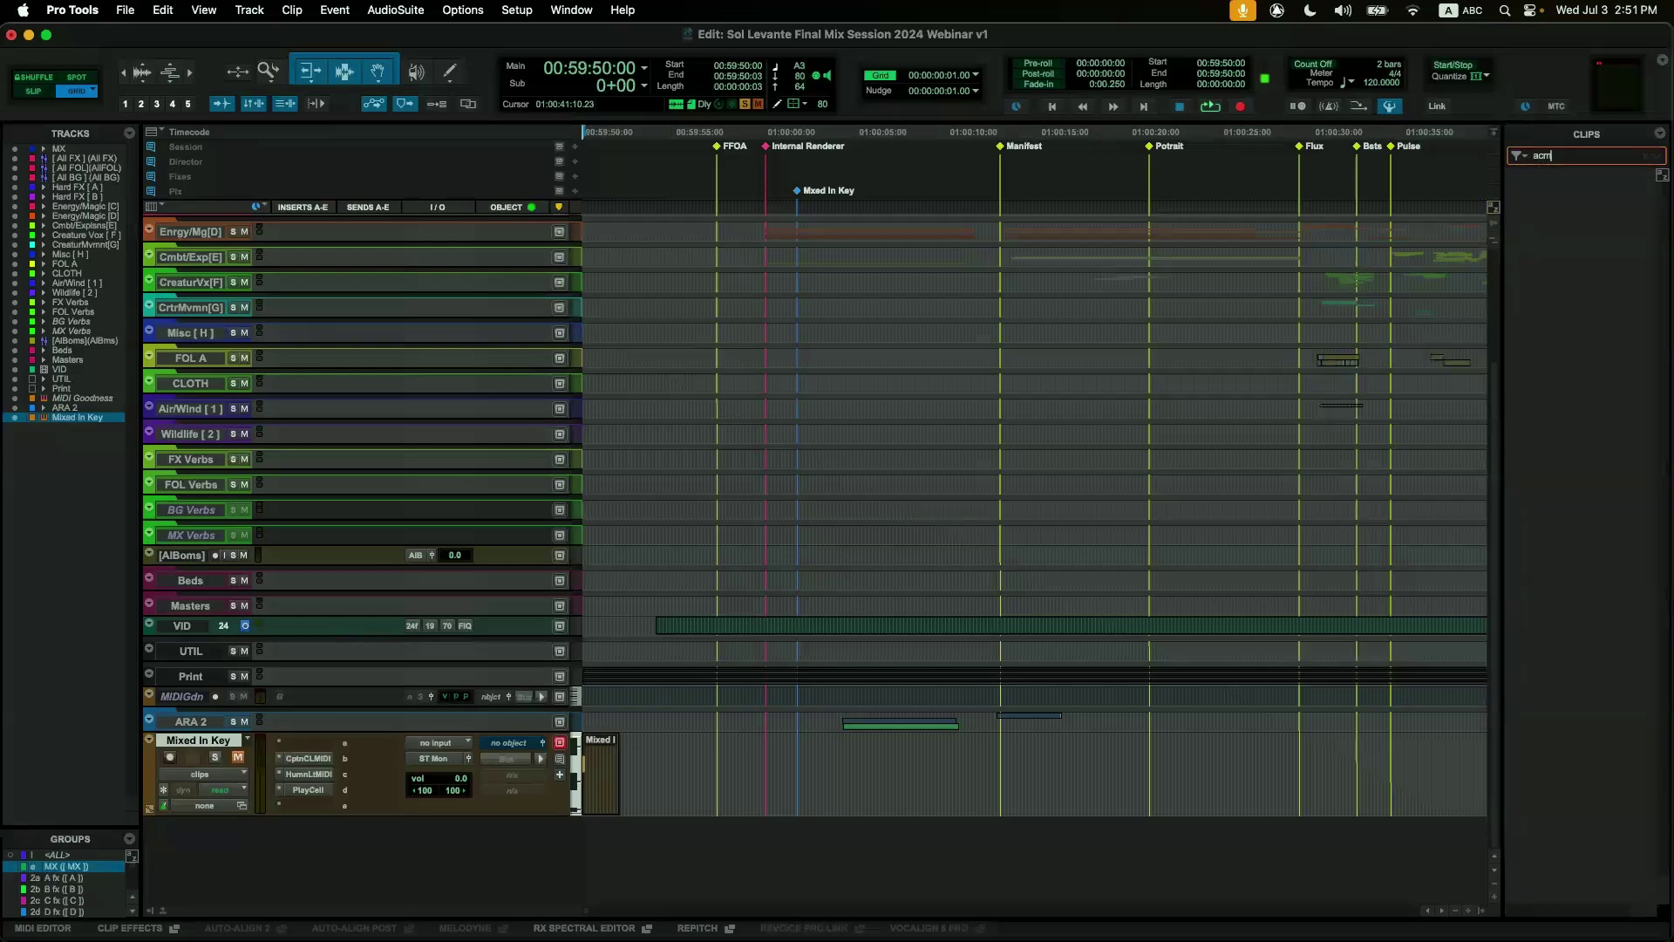
pyautogui.press('BackSpace')
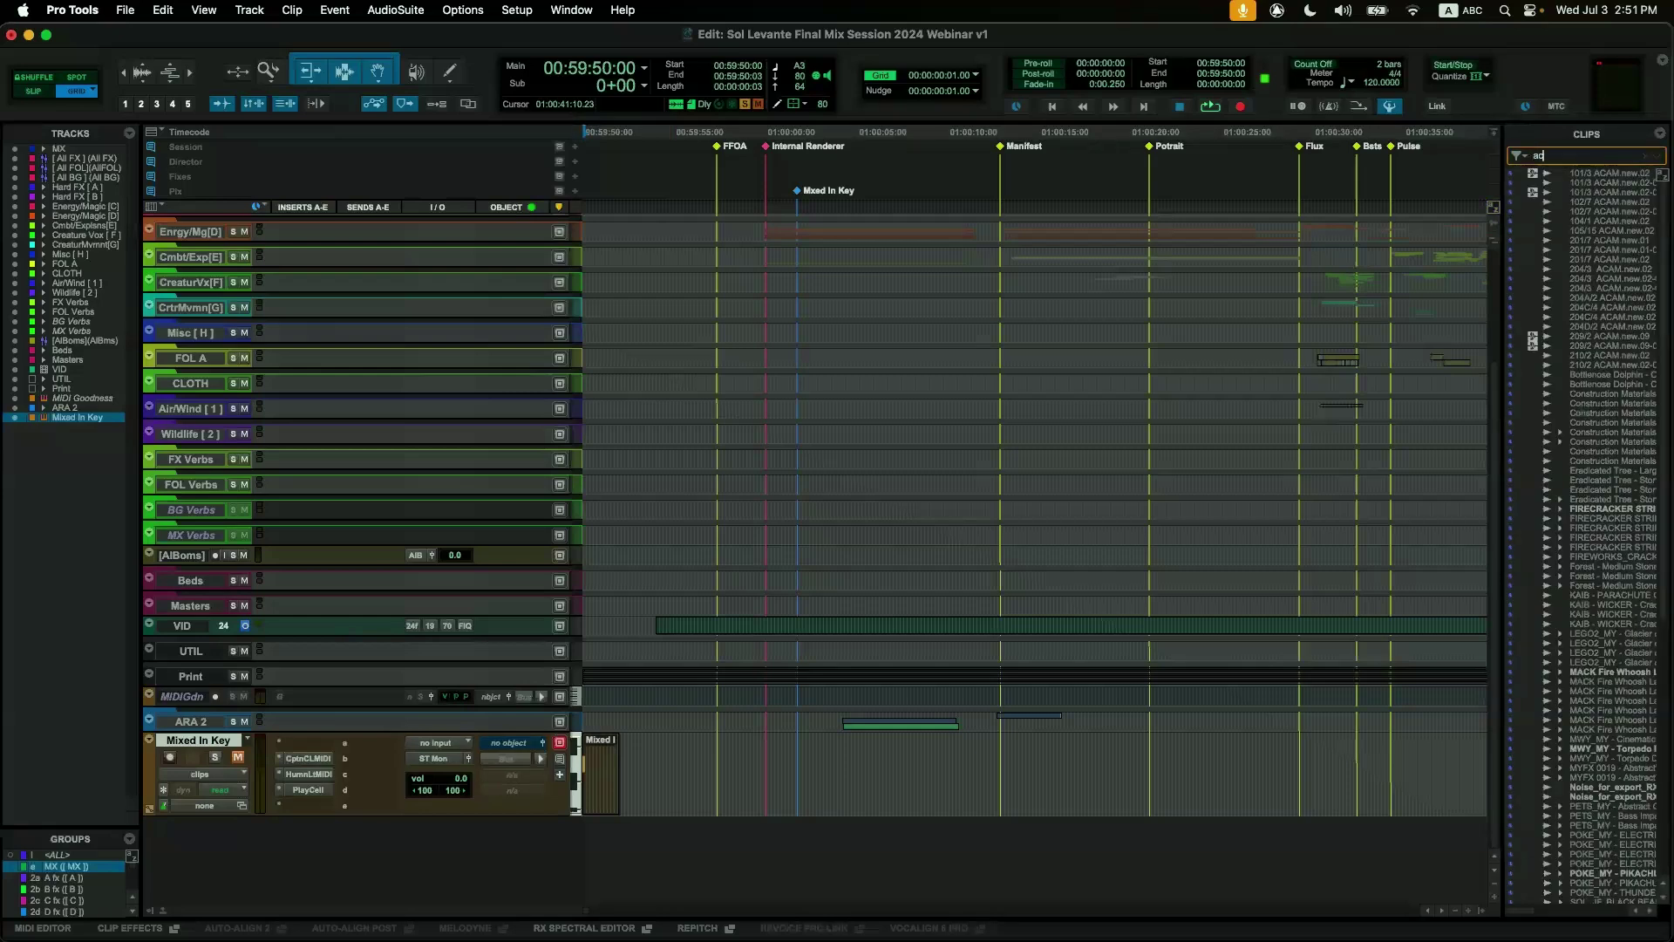
pyautogui.write('am')
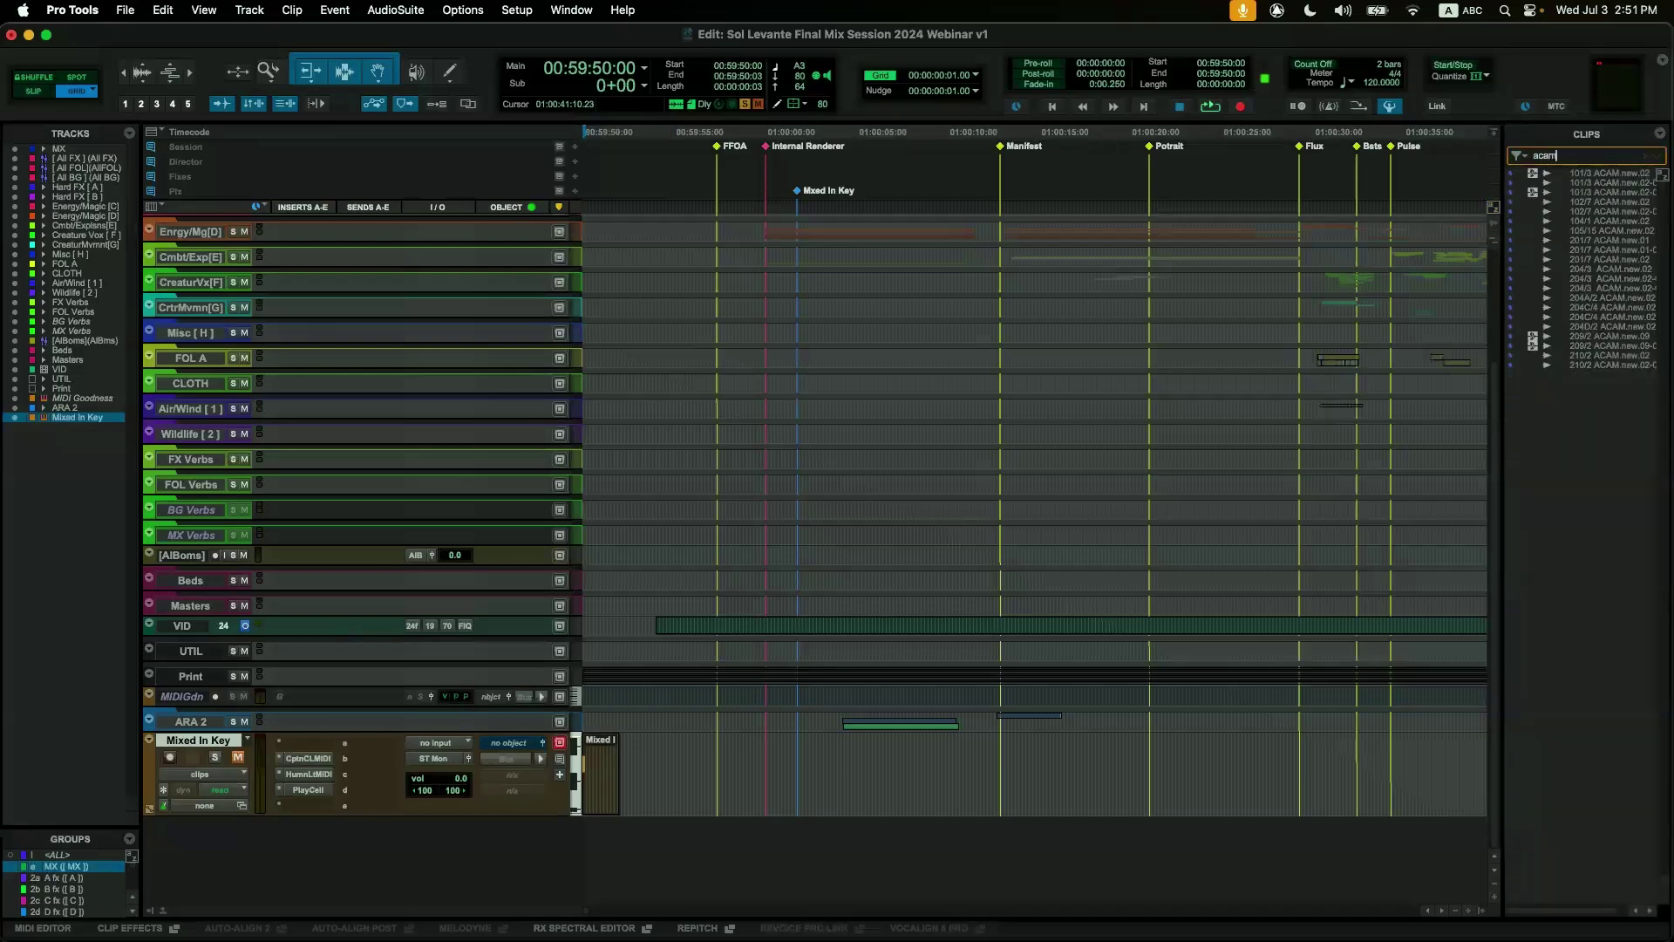
# Try the clip search with acama, restore it to acam and check the clip type filter options.
pyautogui.write('a')
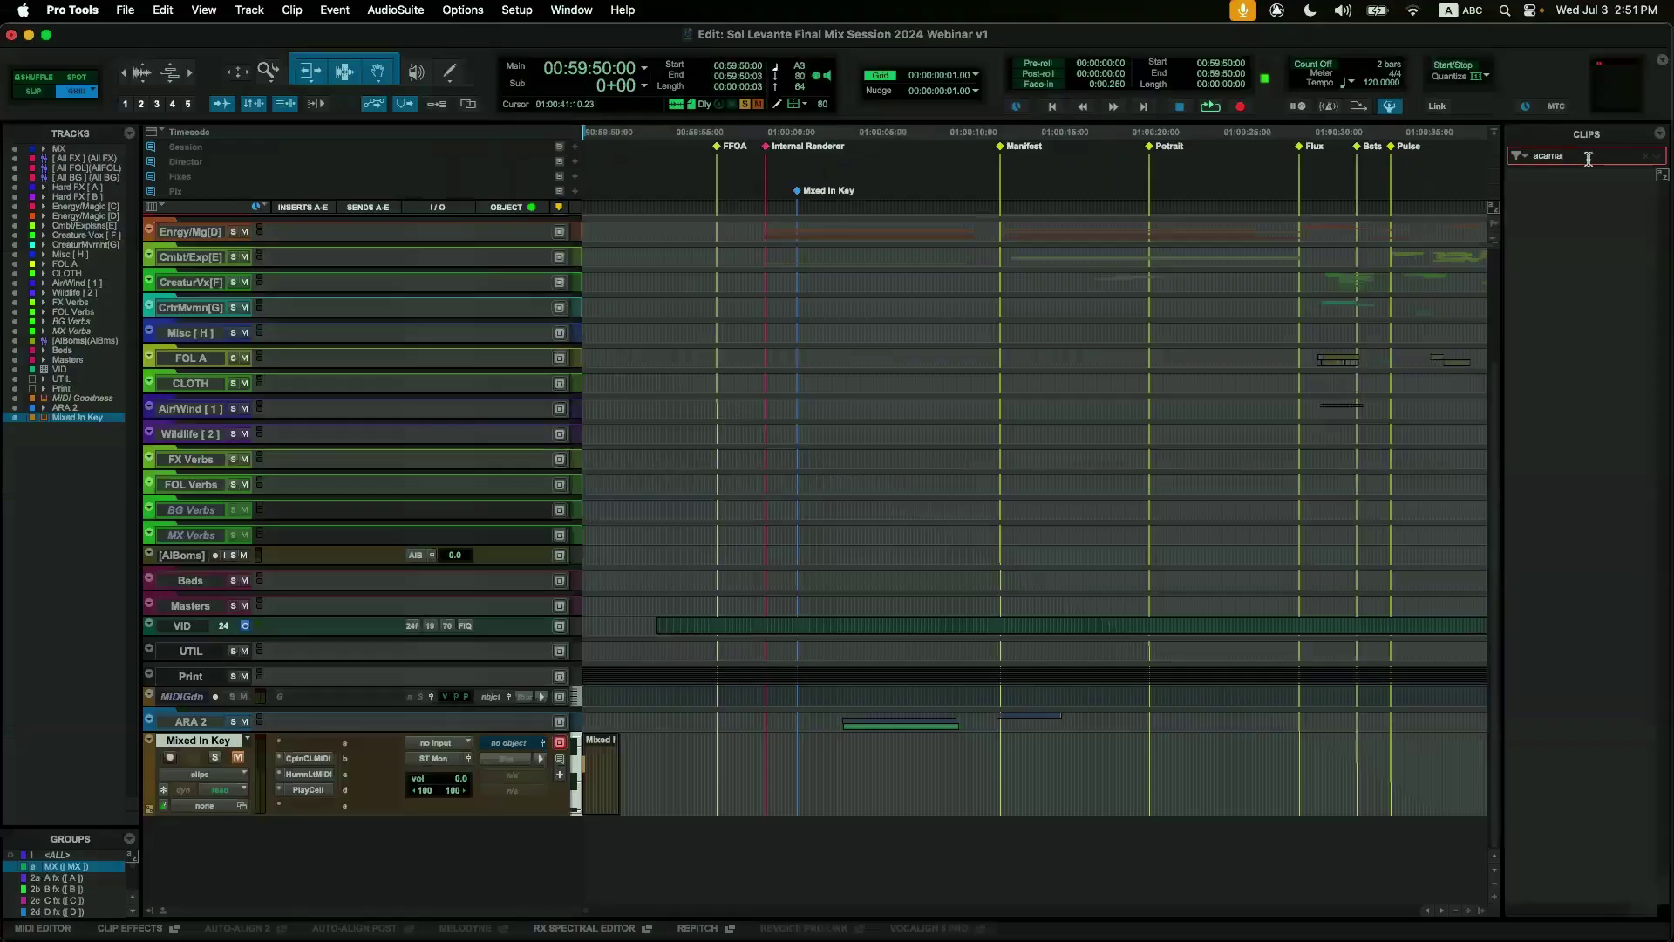
pyautogui.press('BackSpace')
pyautogui.click(1517, 156)
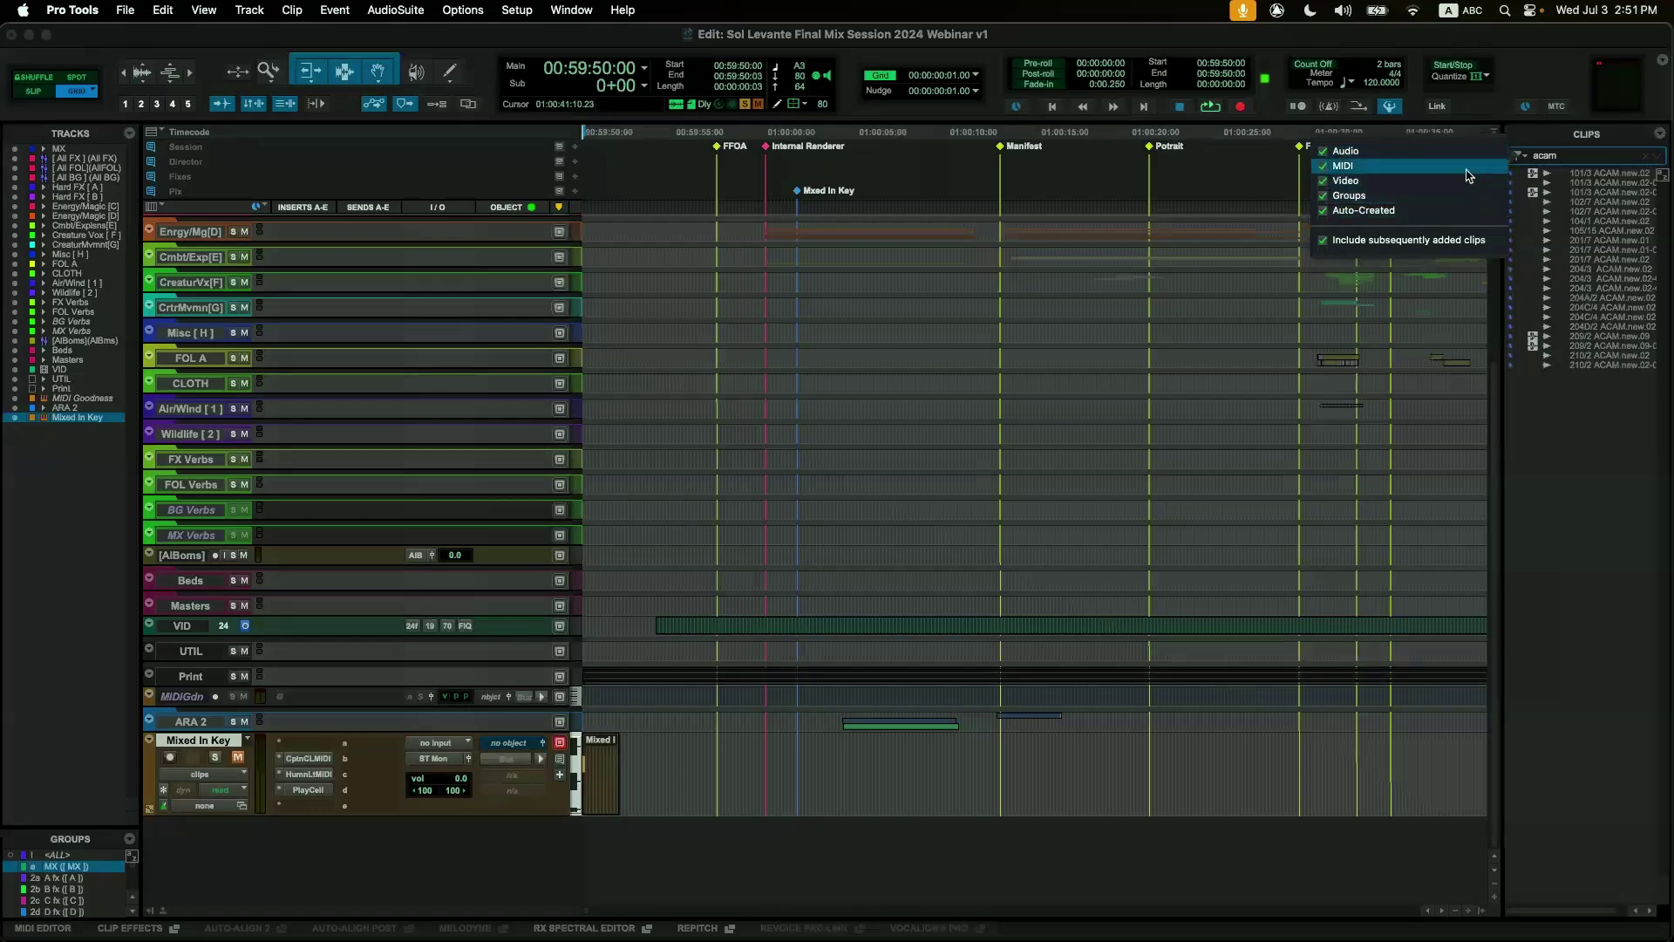
pyautogui.click(1575, 447)
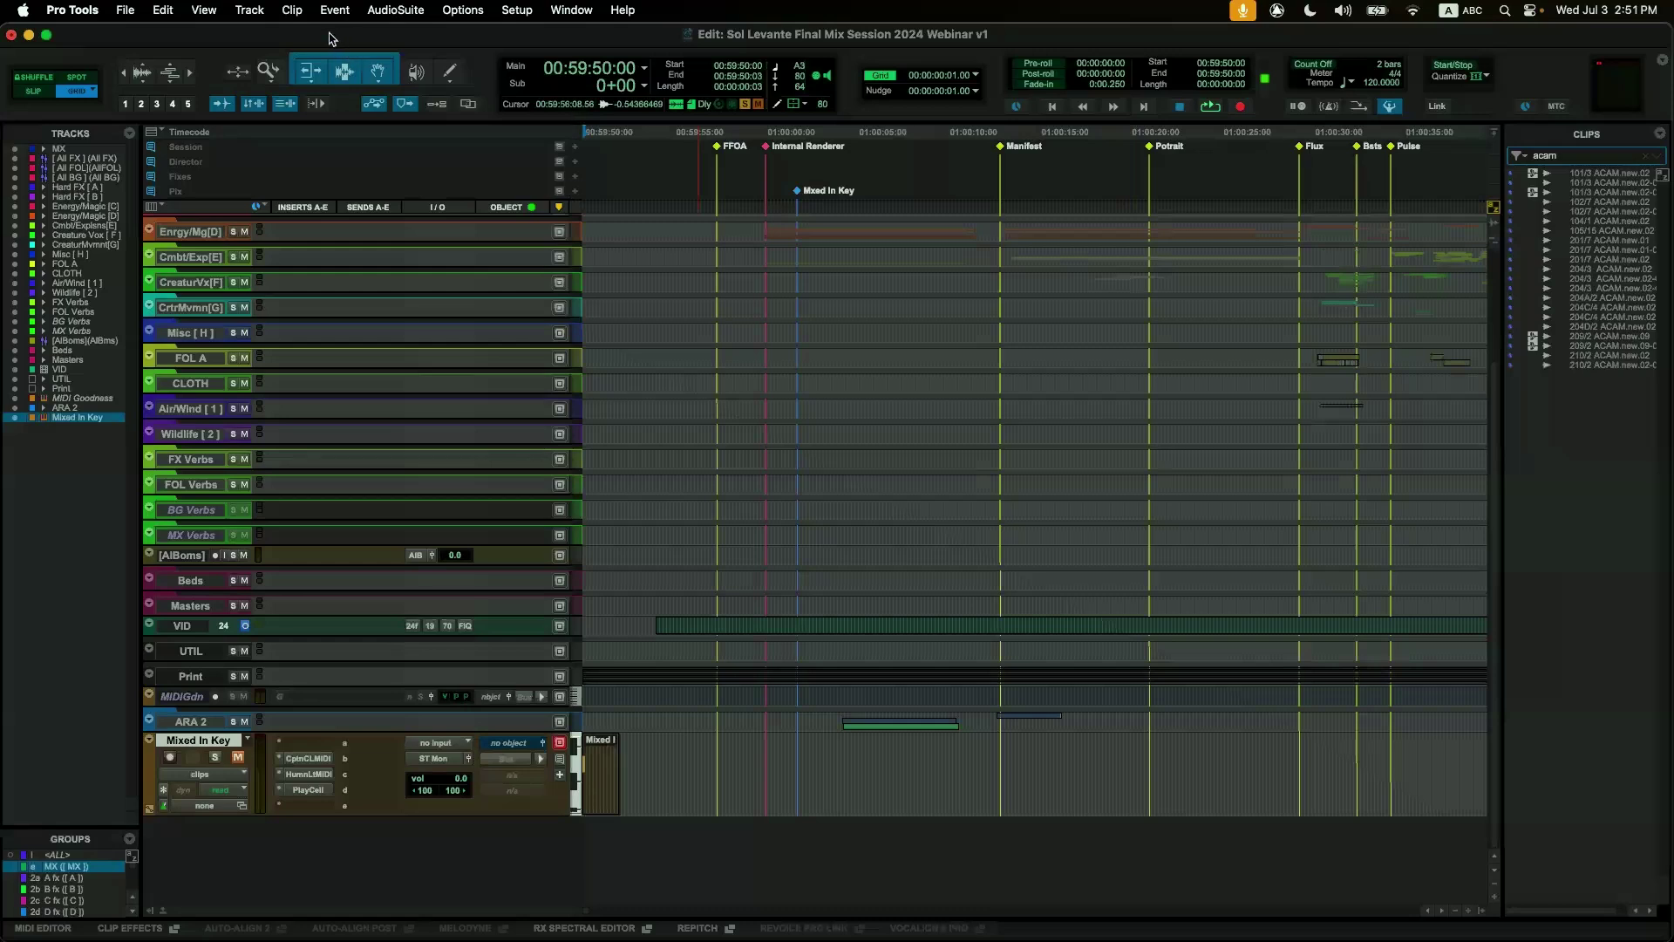
# Open the Pro Tools Preferences and search the settings for plug.
pyautogui.click(517, 10)
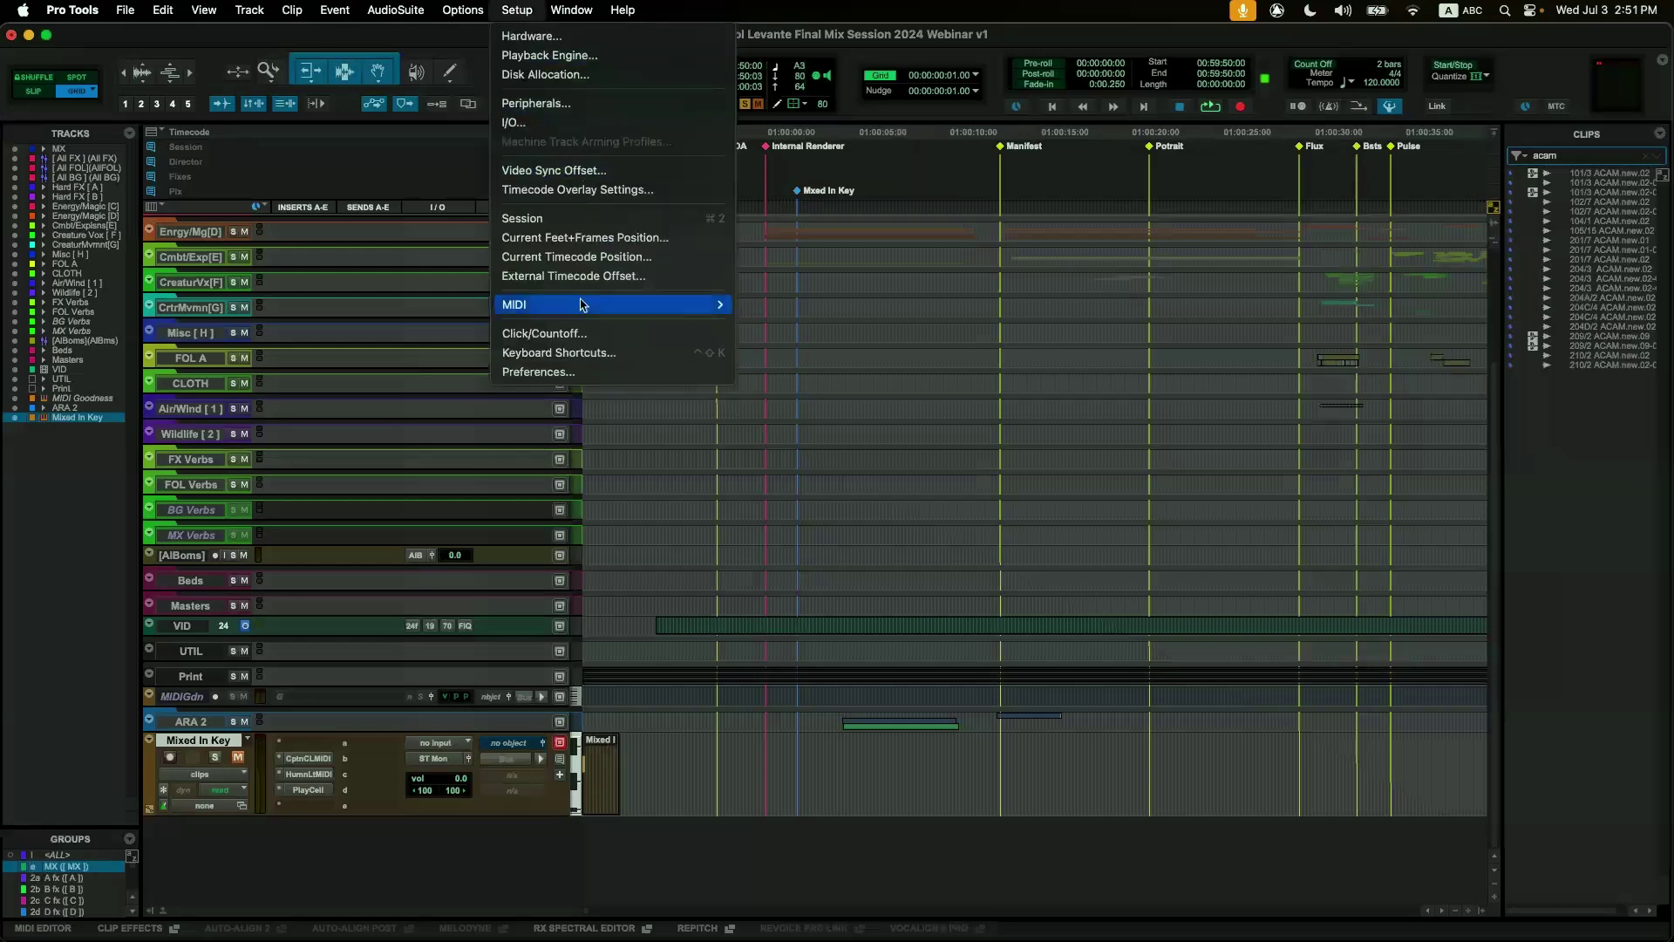
pyautogui.click(584, 372)
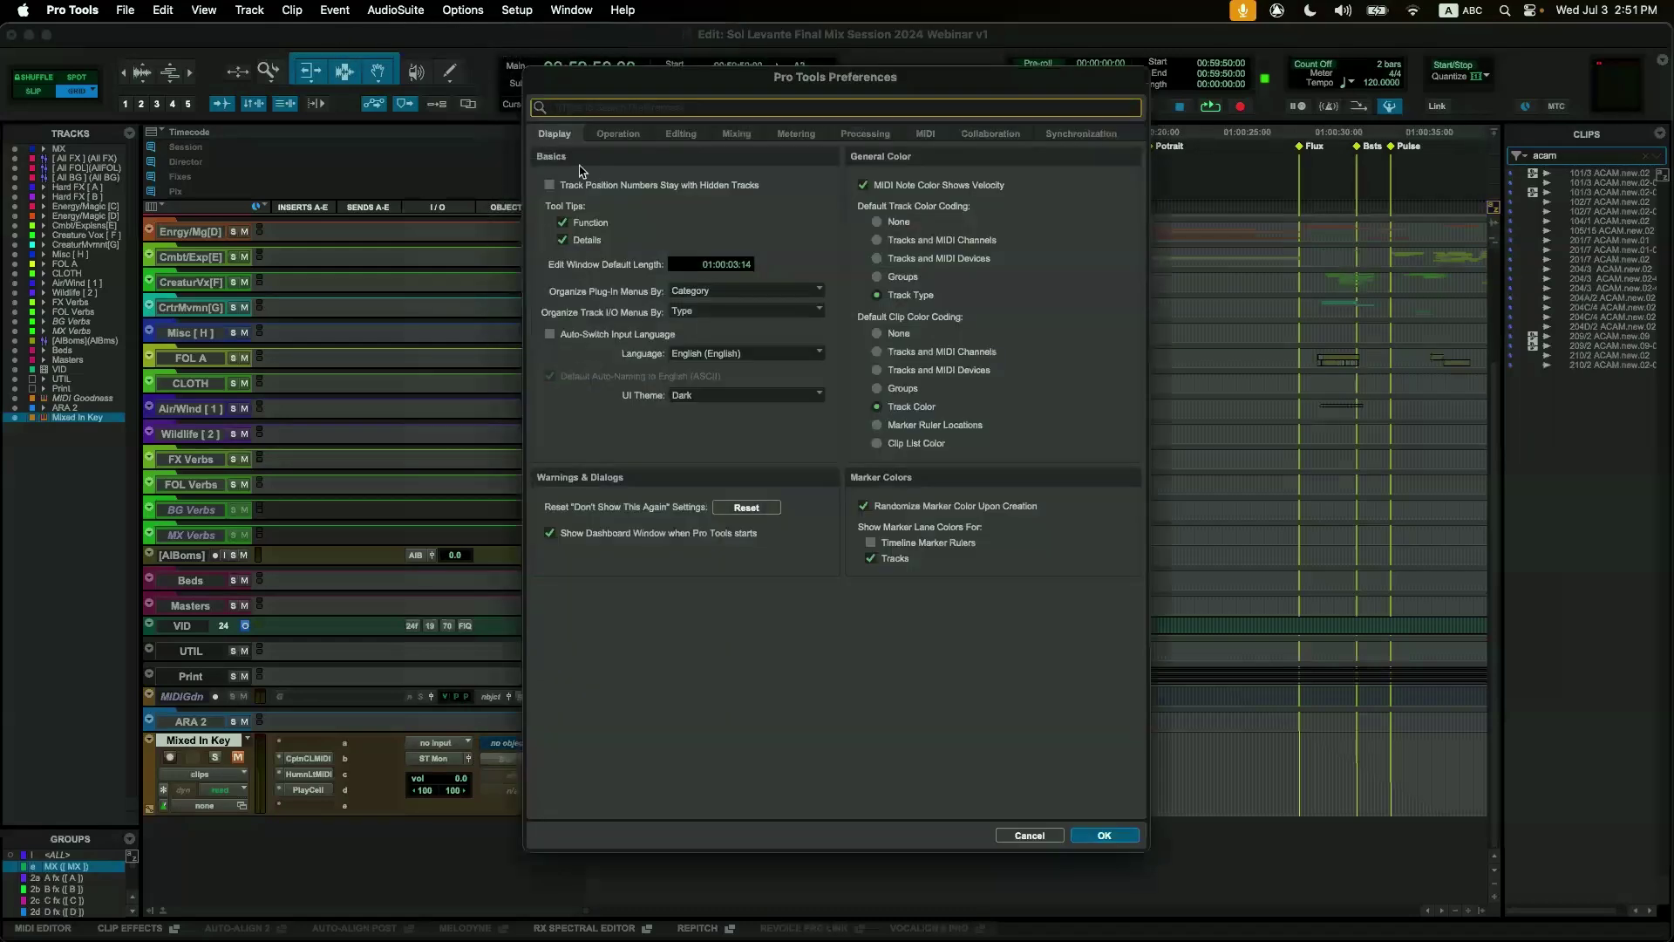
pyautogui.write('plug')
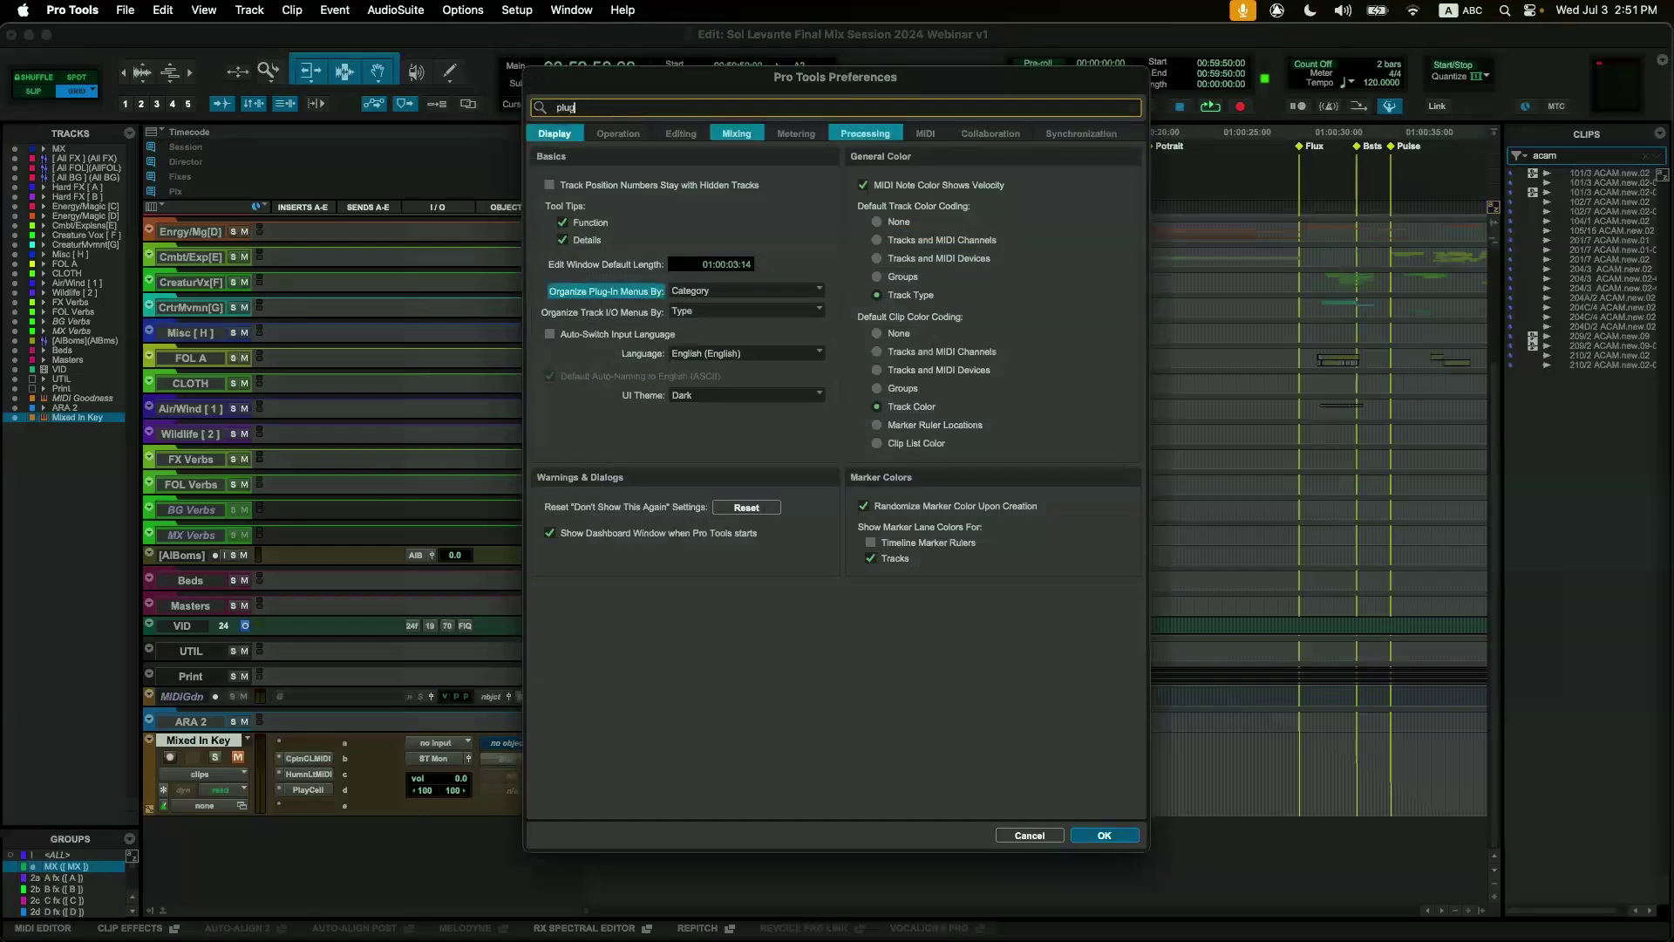
# Search the preferences for copy and view the matching setting on the Processing page.
pyautogui.press('BackSpace')
pyautogui.press('BackSpace')
pyautogui.press('BackSpace')
pyautogui.press('BackSpace')
pyautogui.write('copy')
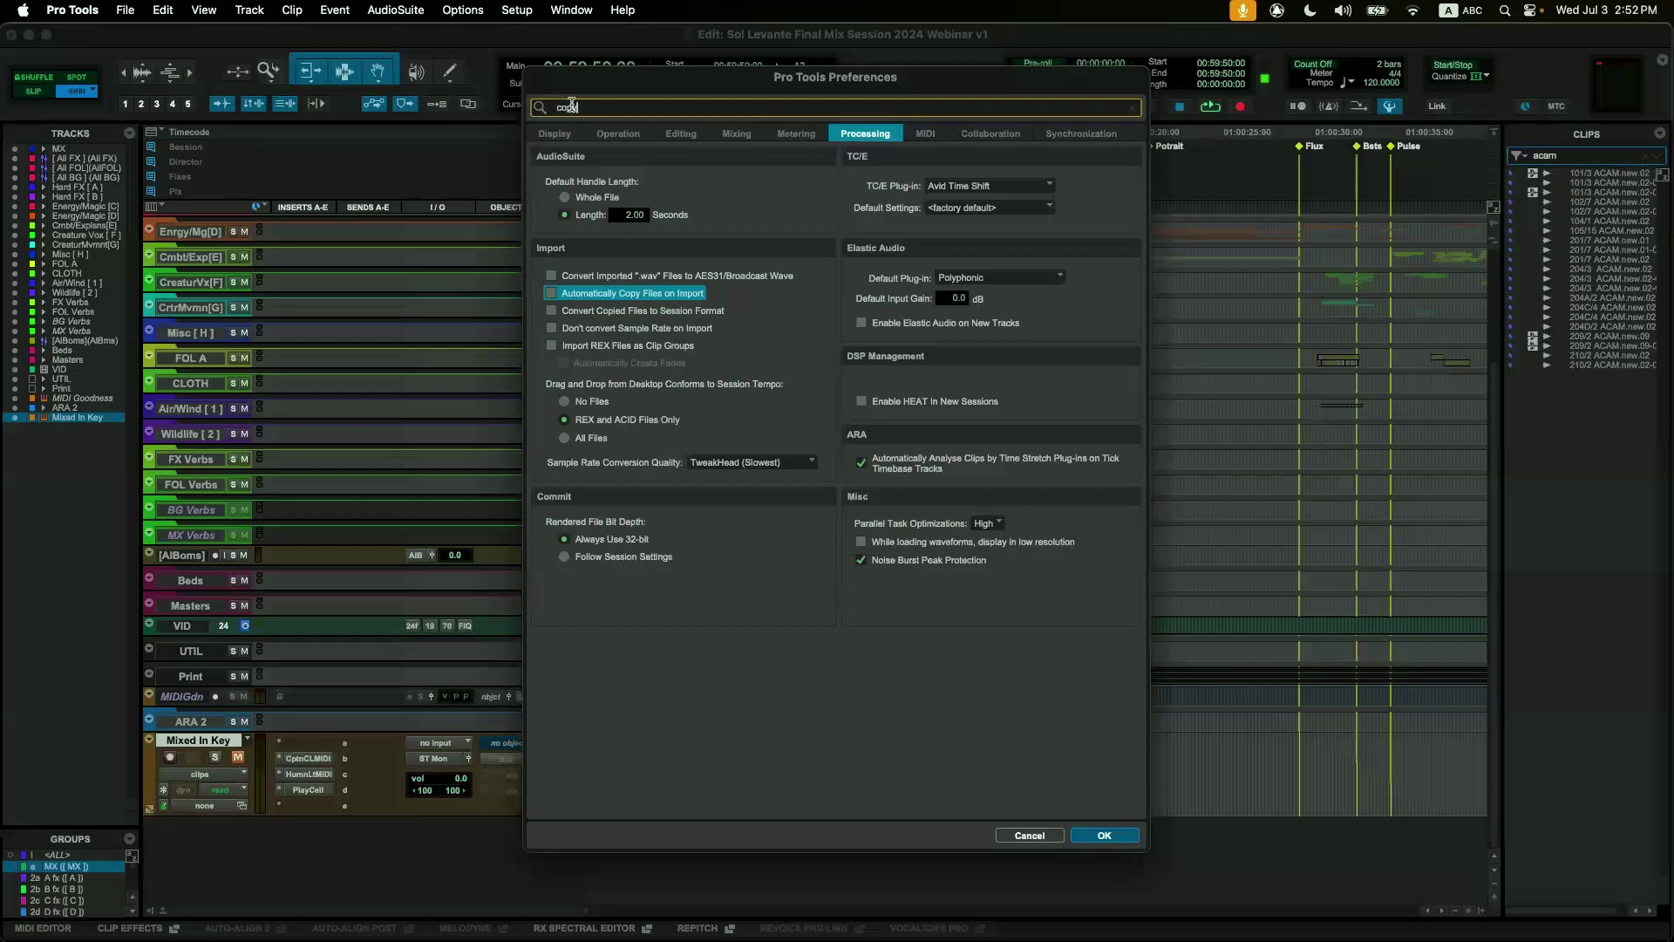
pyautogui.click(872, 136)
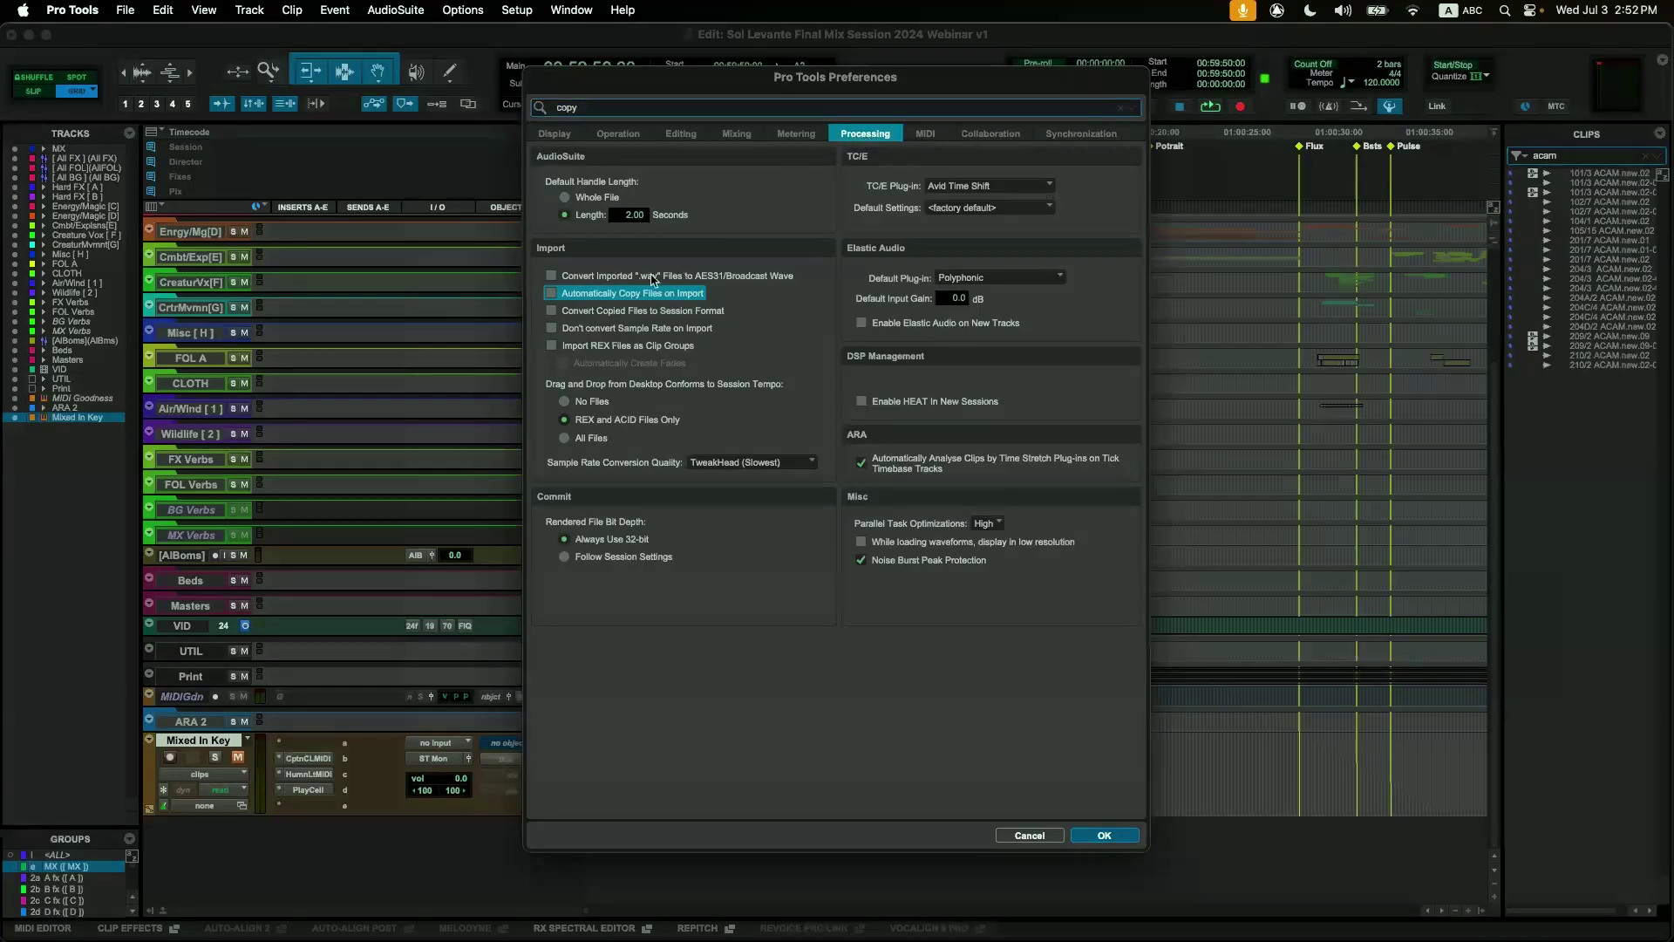
# Search the preferences for automation and view the matching settings on the Mixing, Editing and Operation pages.
pyautogui.doubleClick(608, 107)
pyautogui.write('automa')
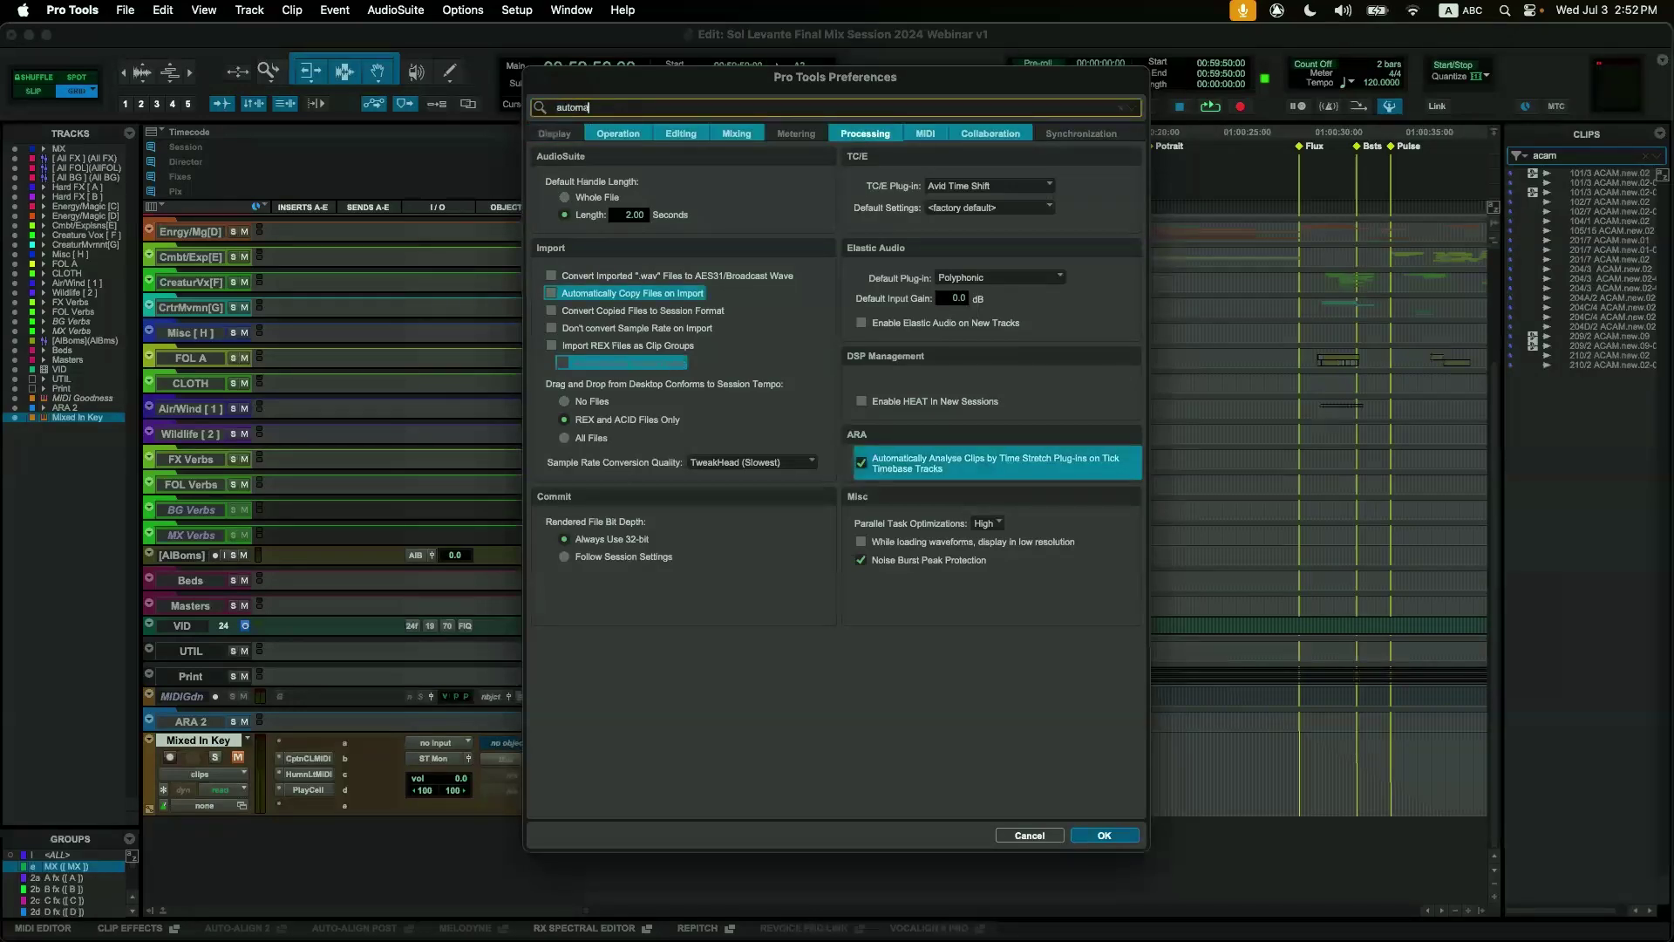
pyautogui.write('tion')
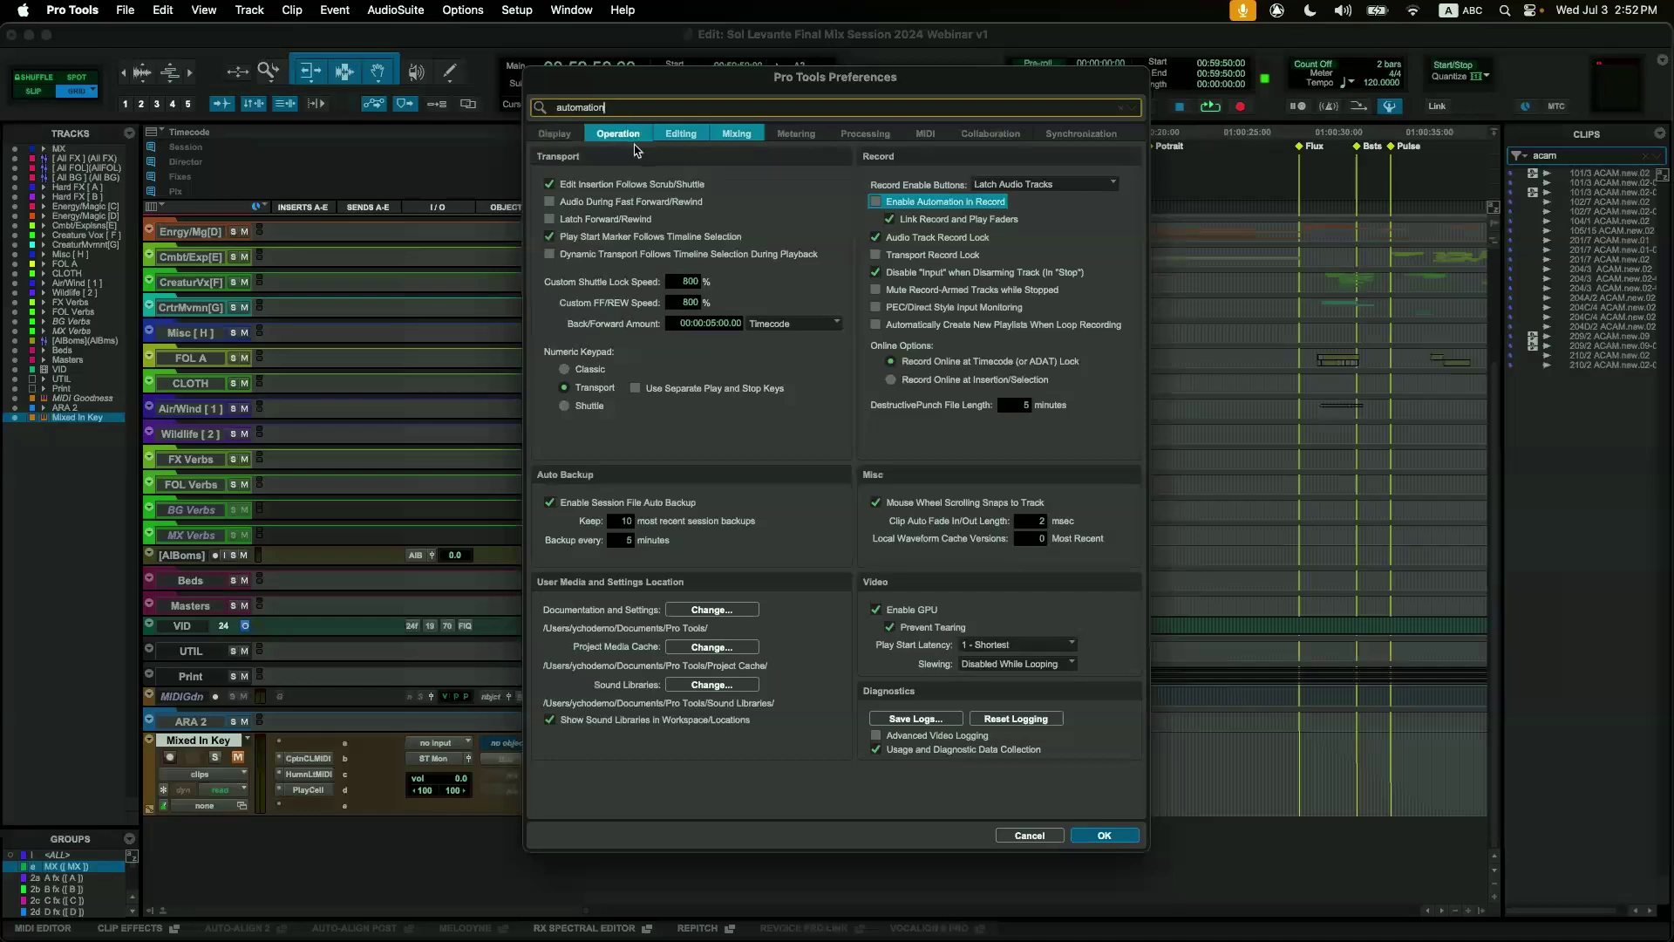
pyautogui.click(734, 141)
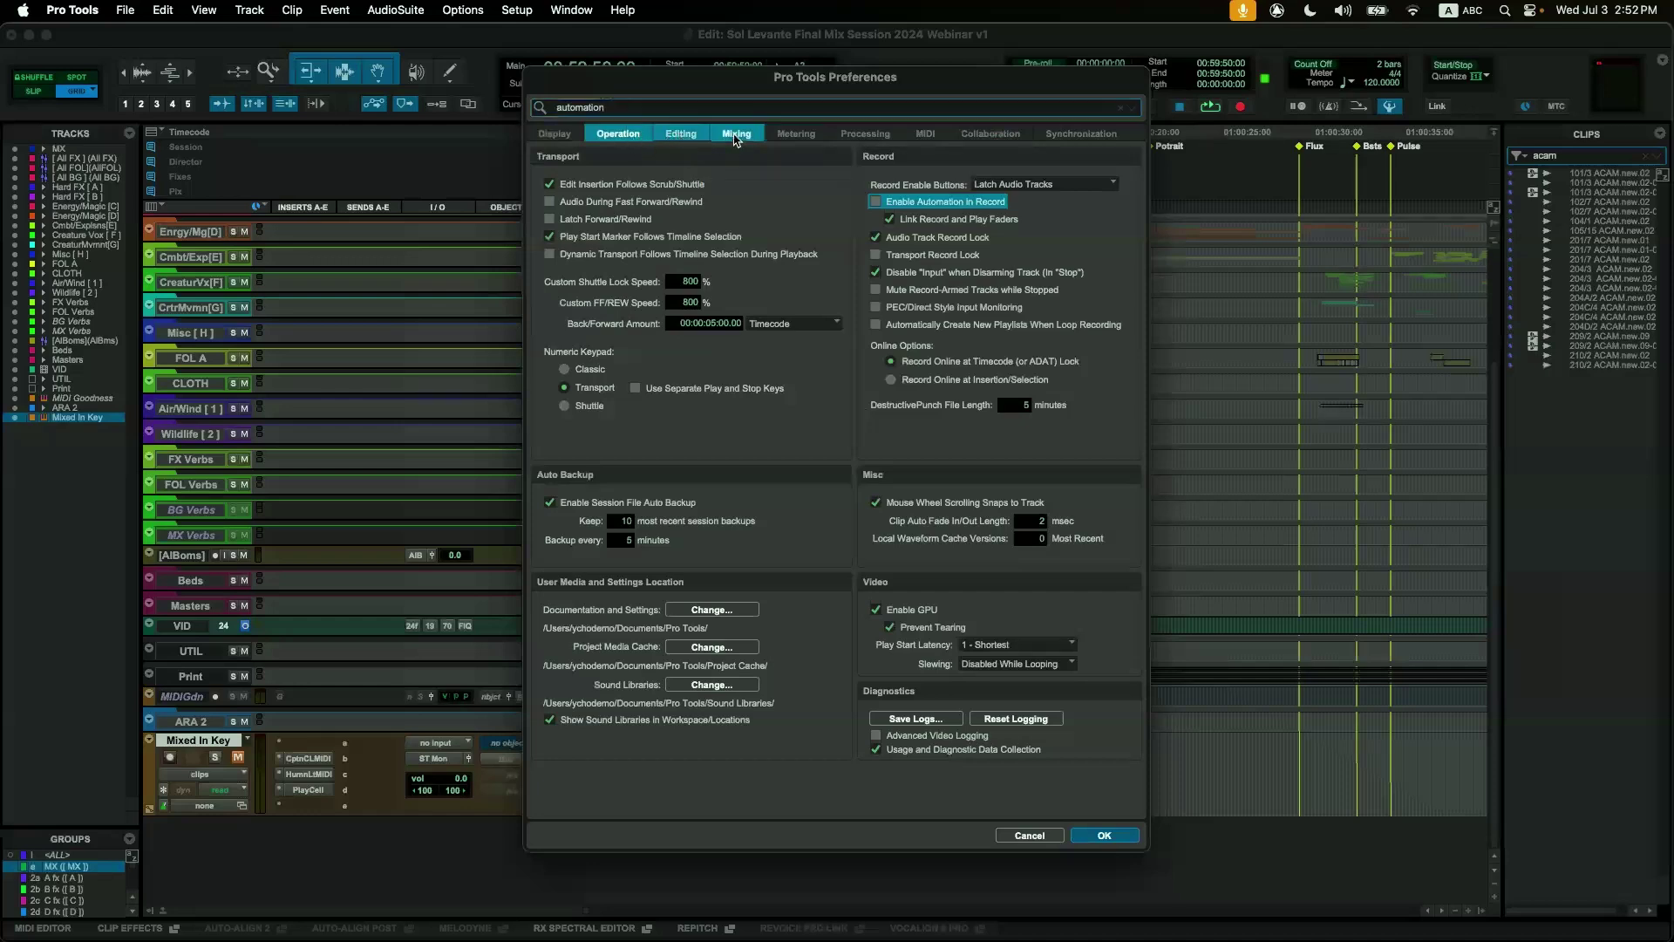
pyautogui.click(666, 136)
pyautogui.click(641, 137)
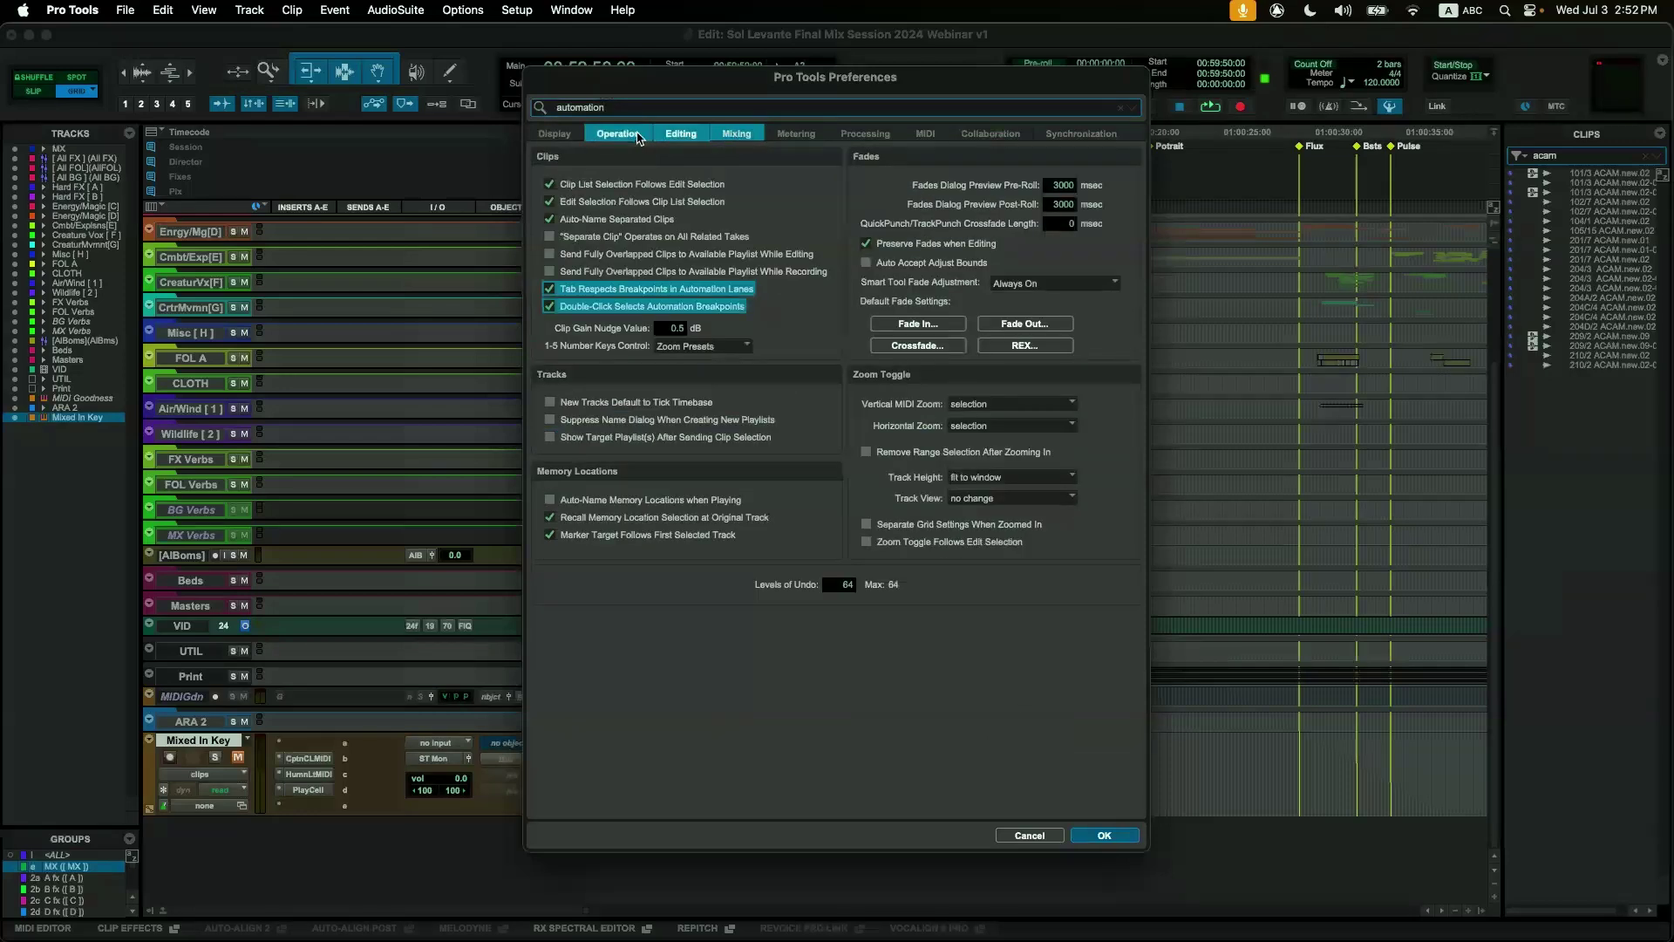
# Review the automation matches on the Editing and Mixing preference pages again and close the preferences without saving.
pyautogui.click(682, 137)
pyautogui.click(739, 135)
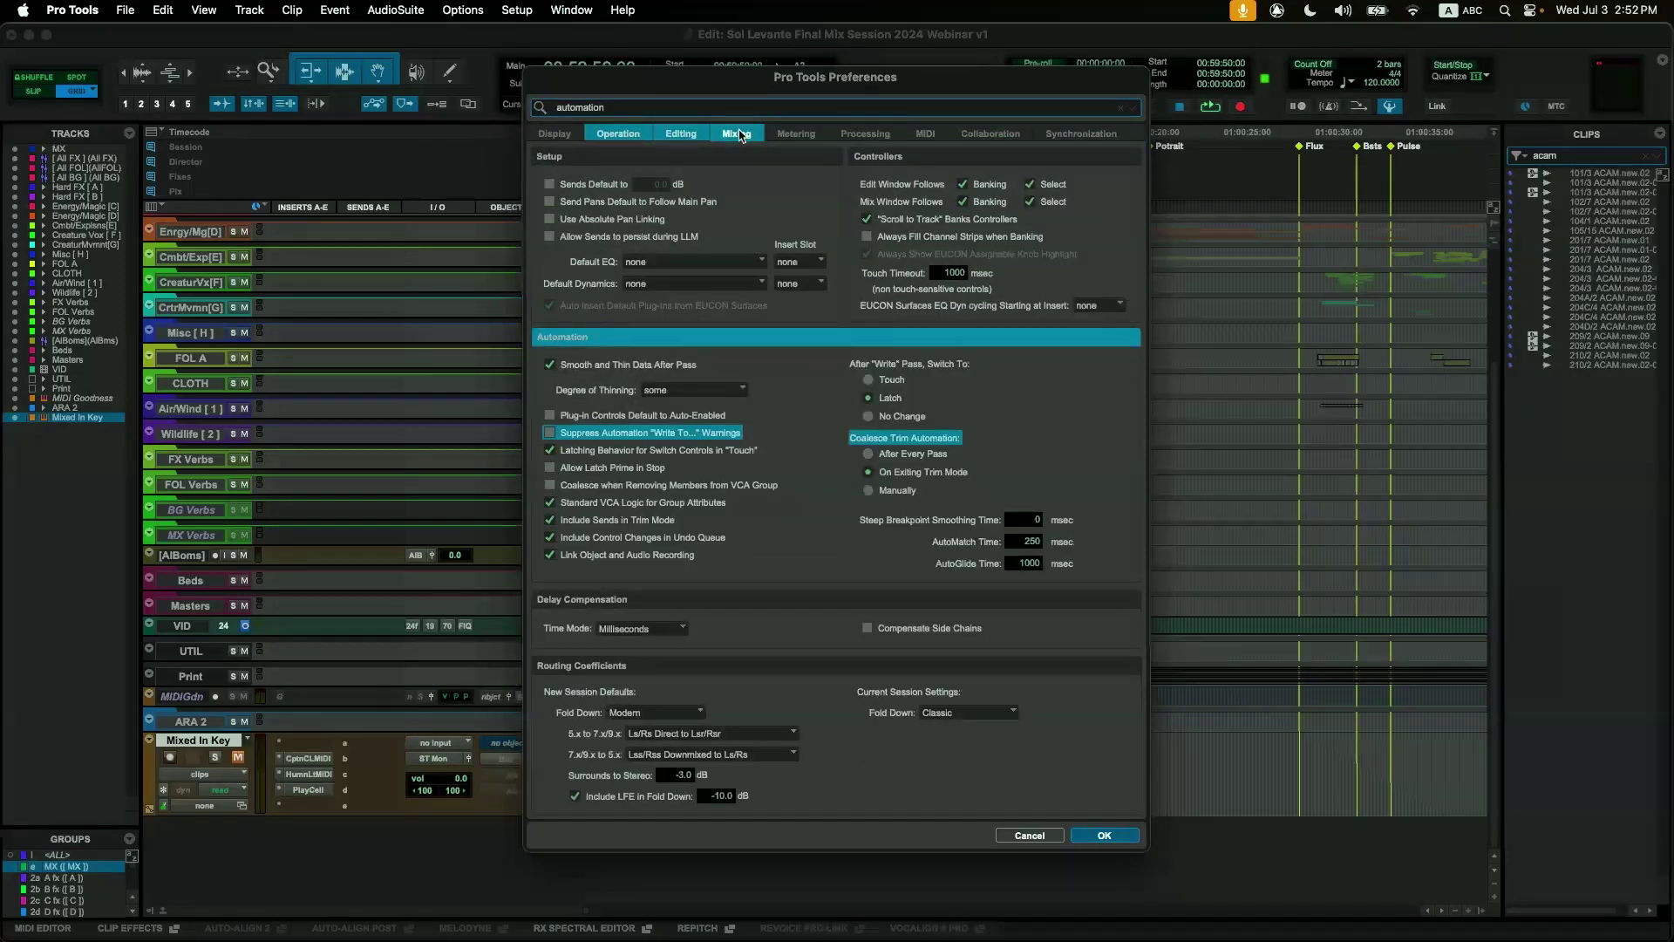
pyautogui.click(1029, 835)
# Open the Dashboard for a new session, view the in-app tutorials and close it without creating a session.
pyautogui.click(115, 11)
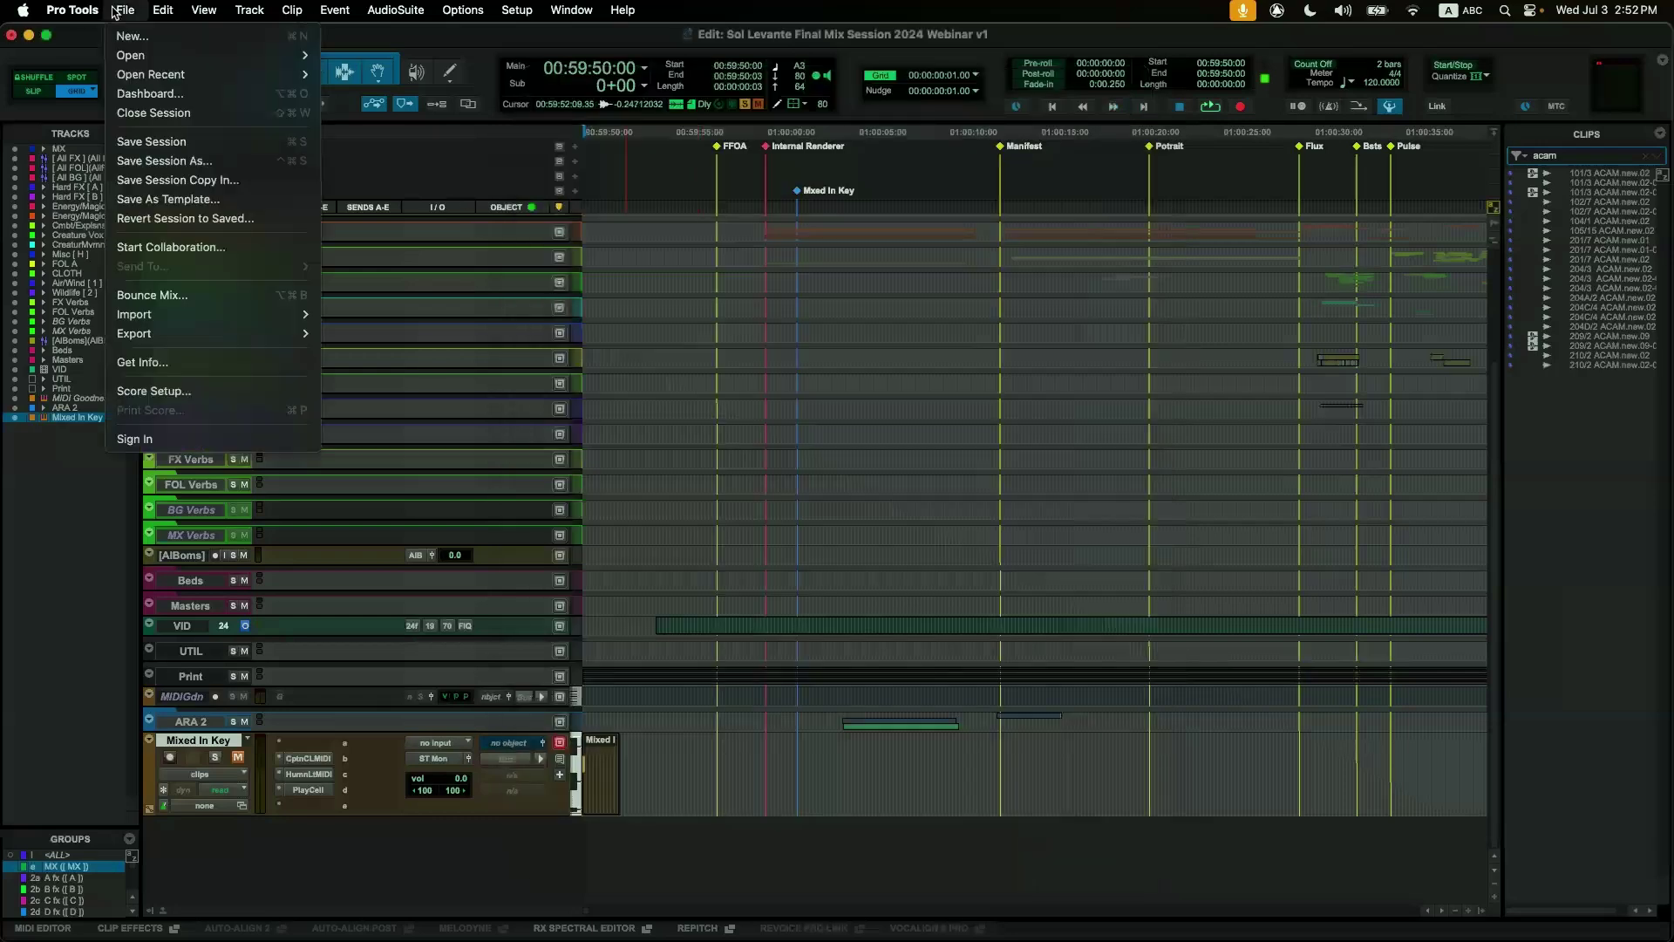
pyautogui.click(132, 36)
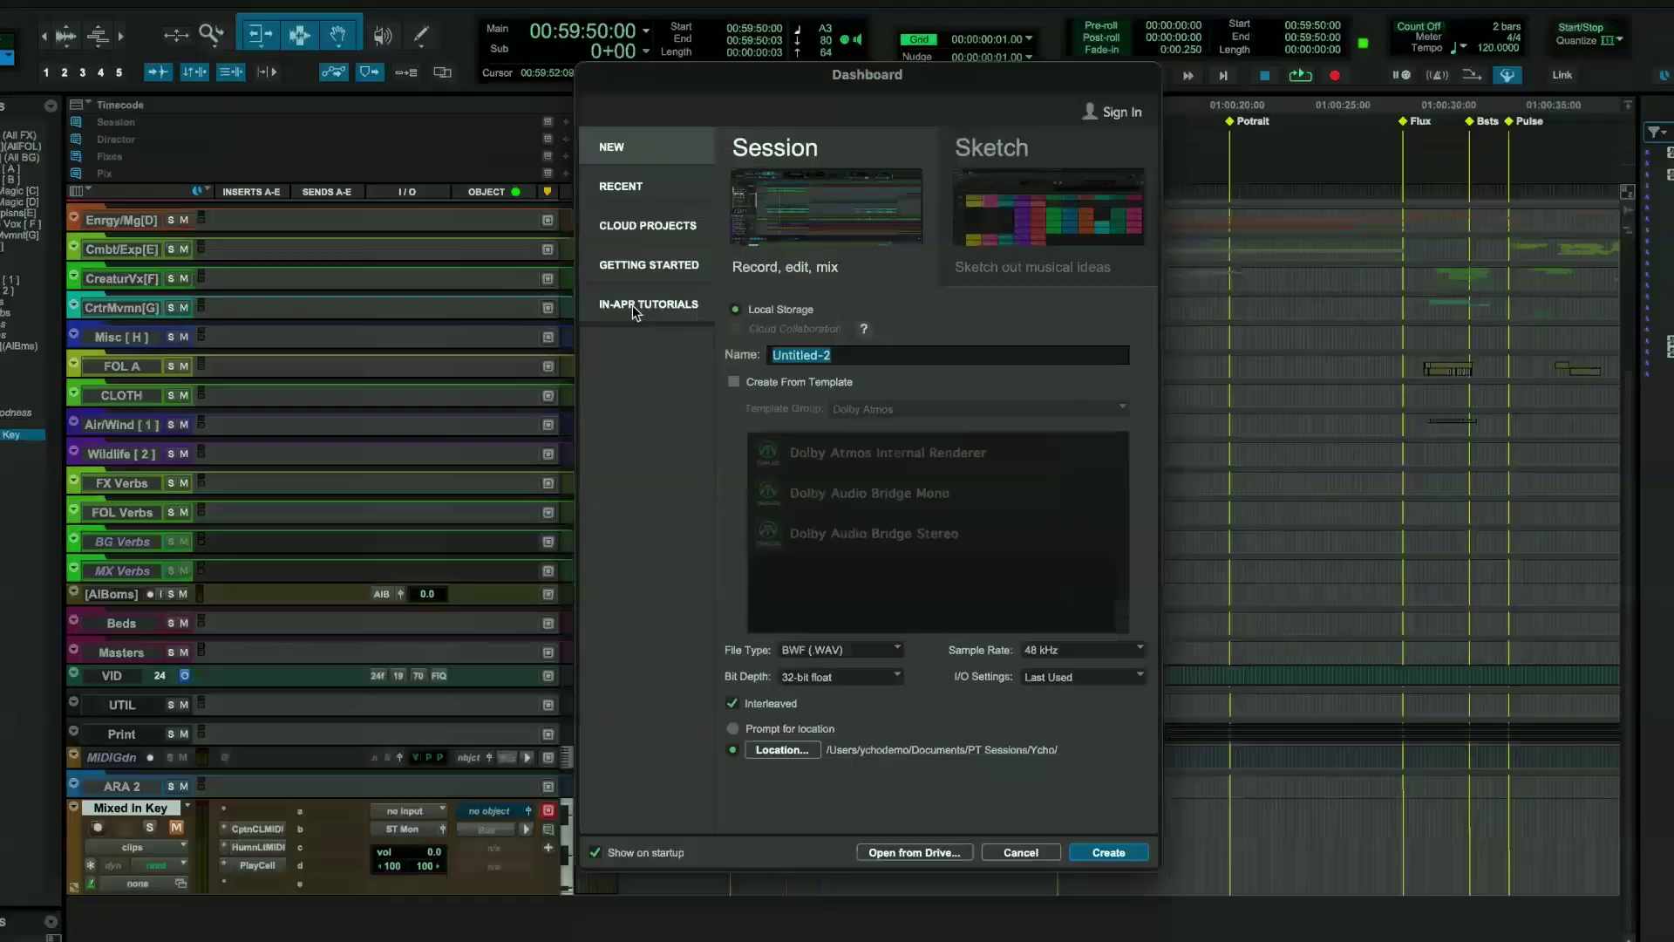
pyautogui.click(633, 306)
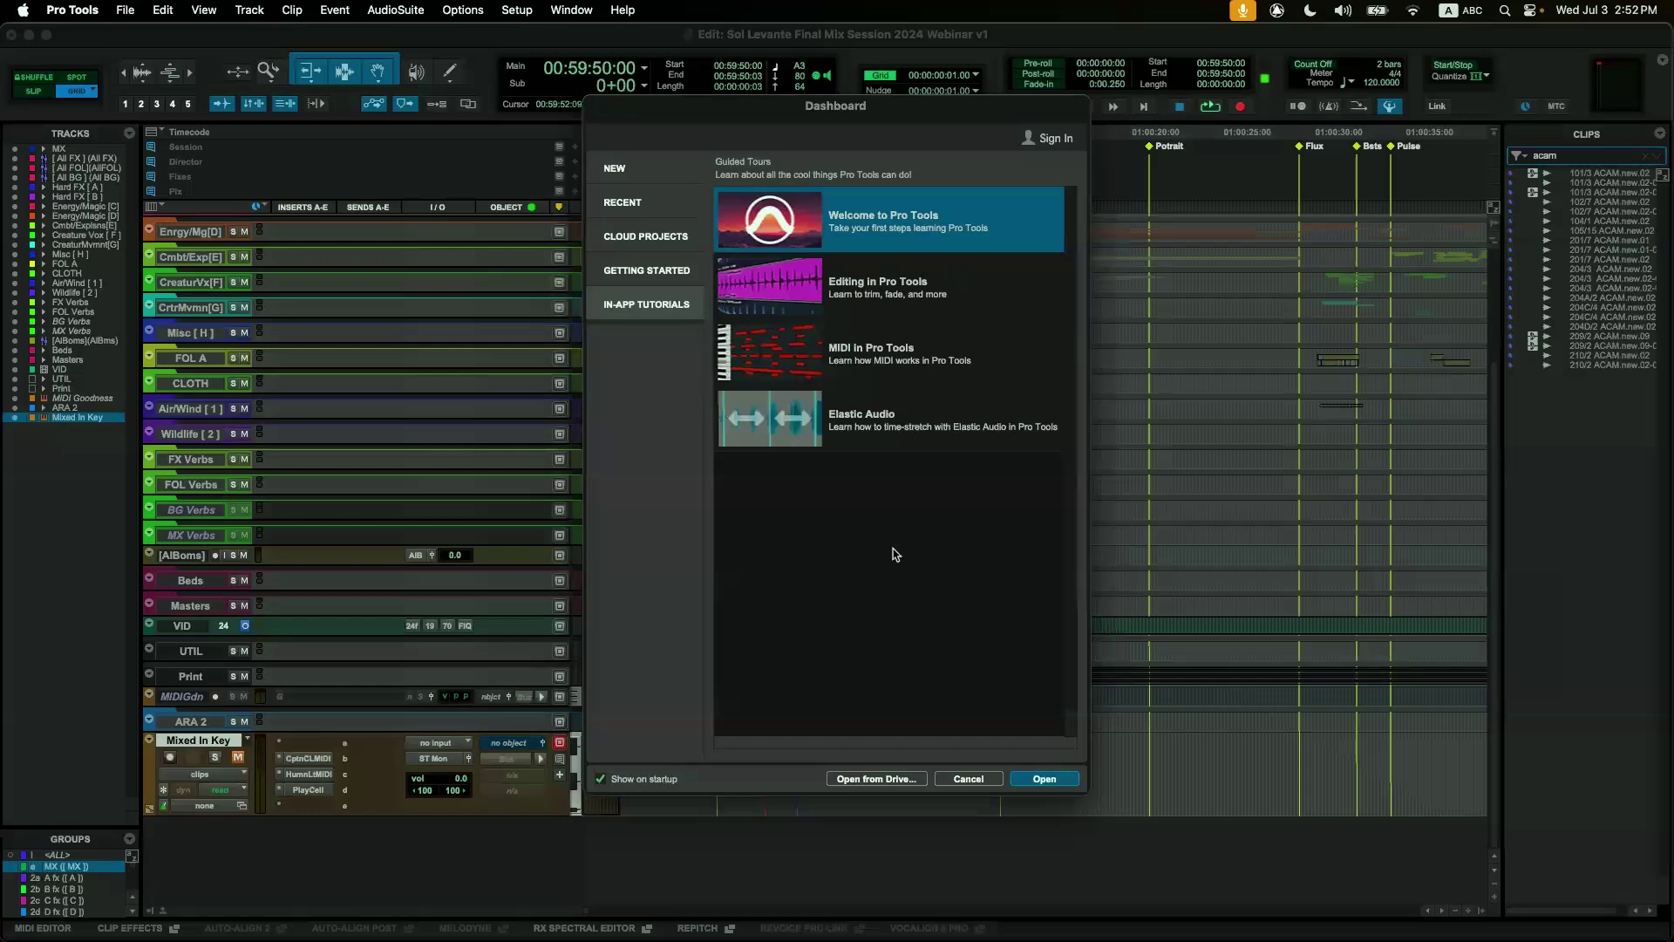
pyautogui.click(968, 779)
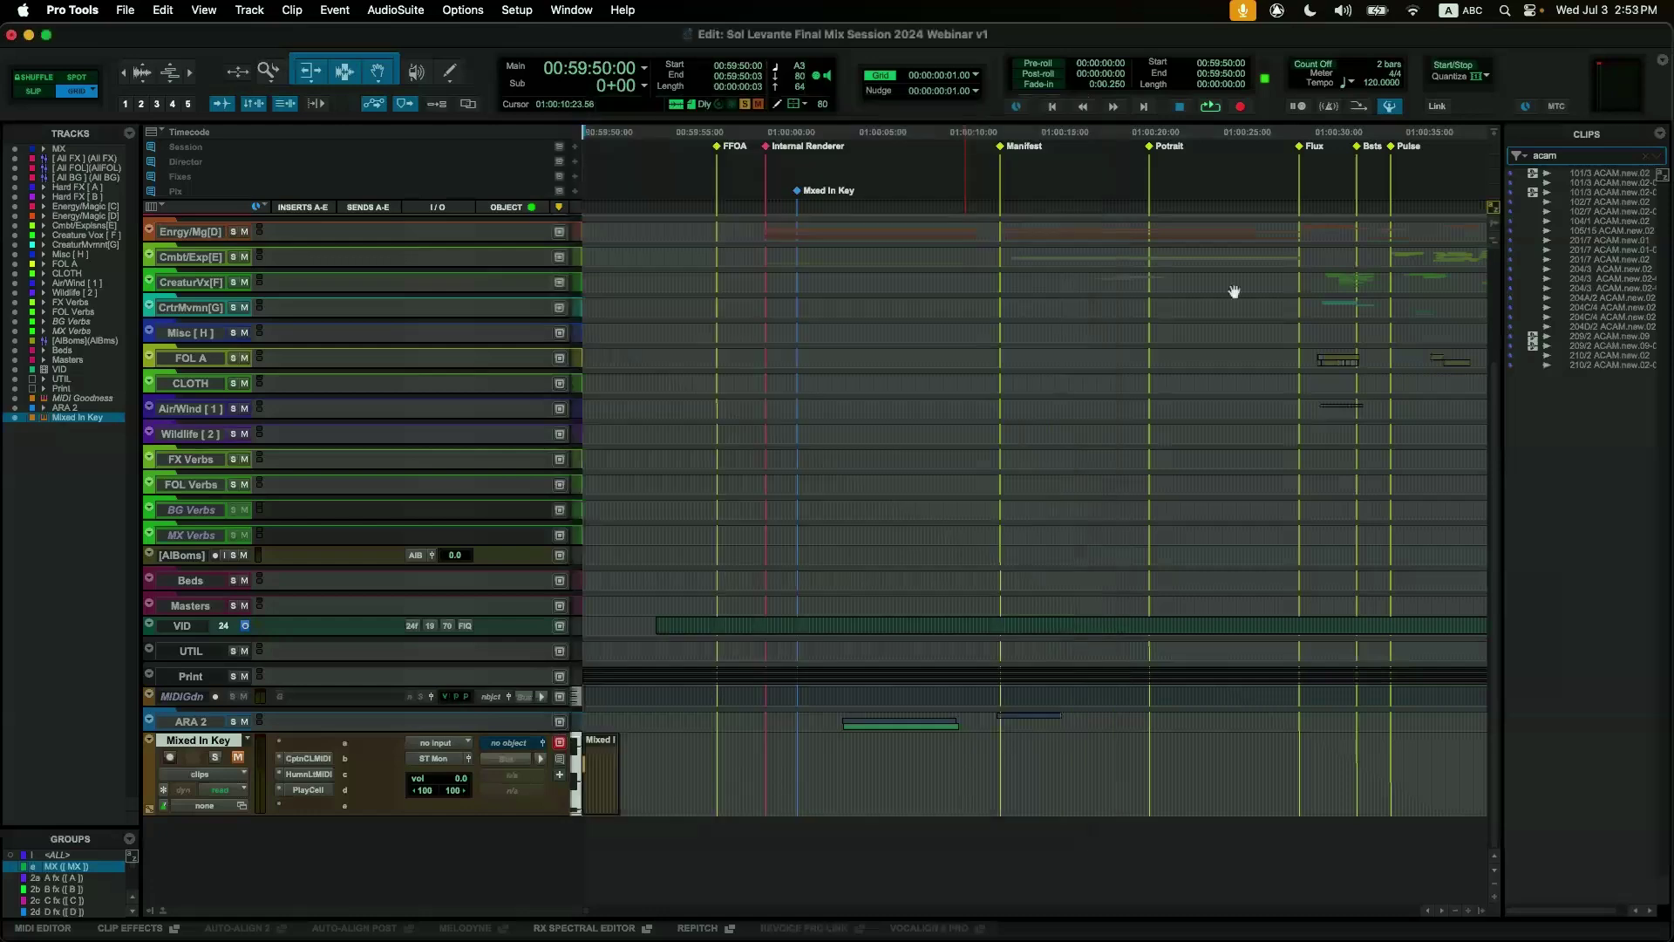
# Hide the Edit window's Zoom Controls and Transport, and toggle all its view options off and back on together.
pyautogui.click(1662, 62)
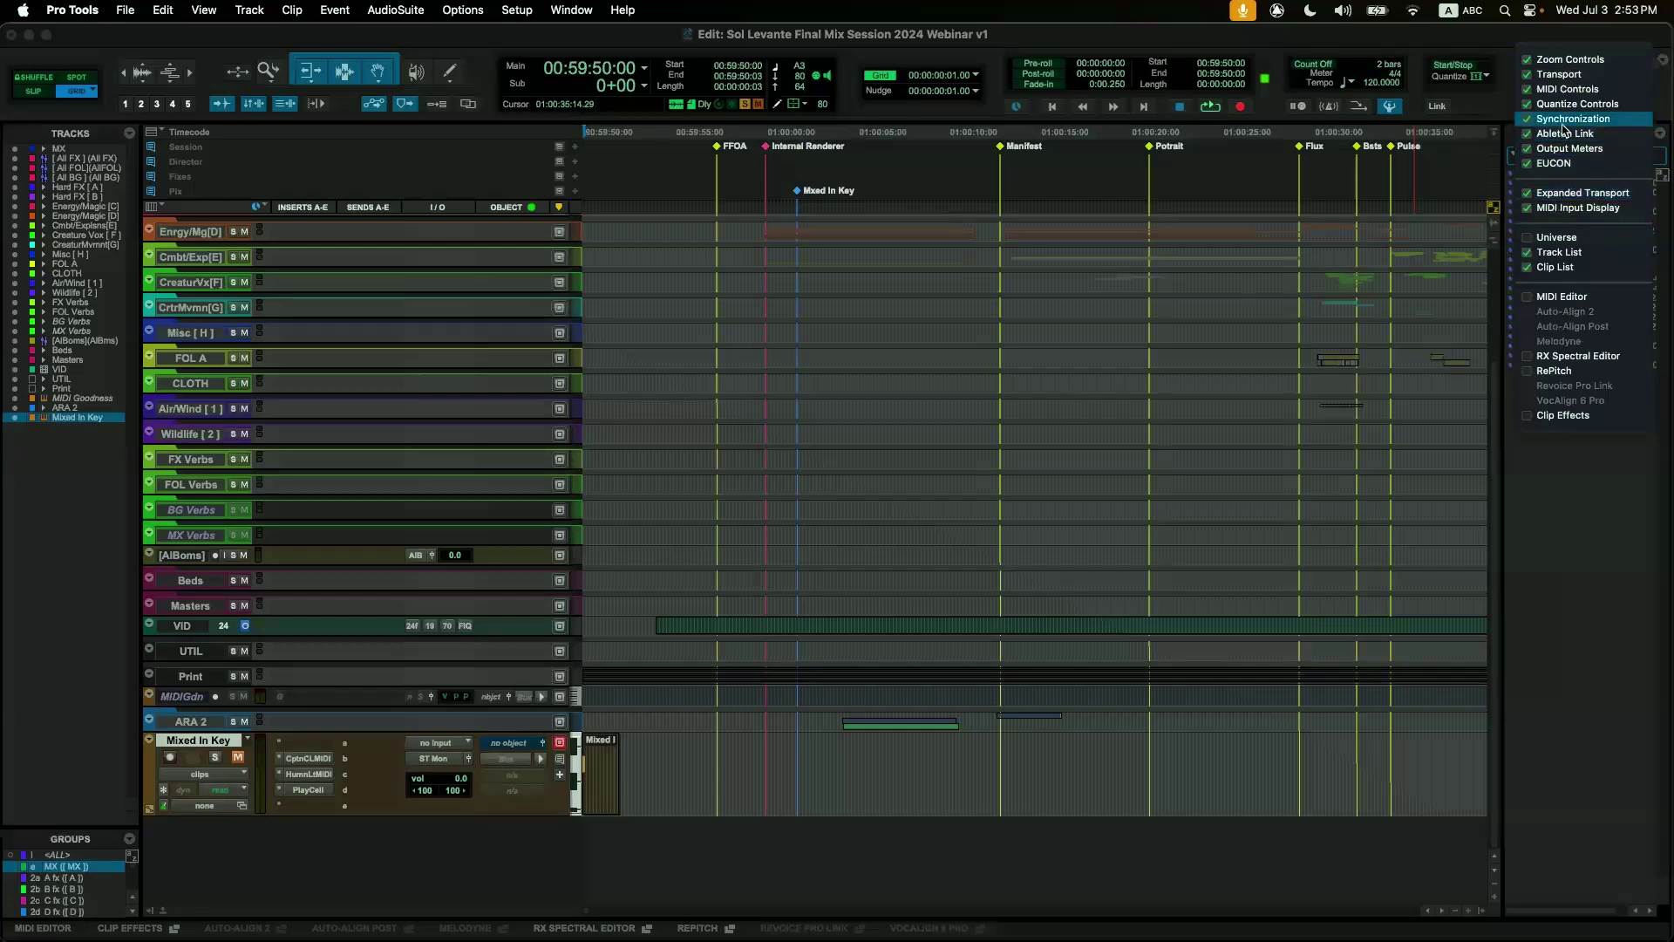
pyautogui.click(1530, 61)
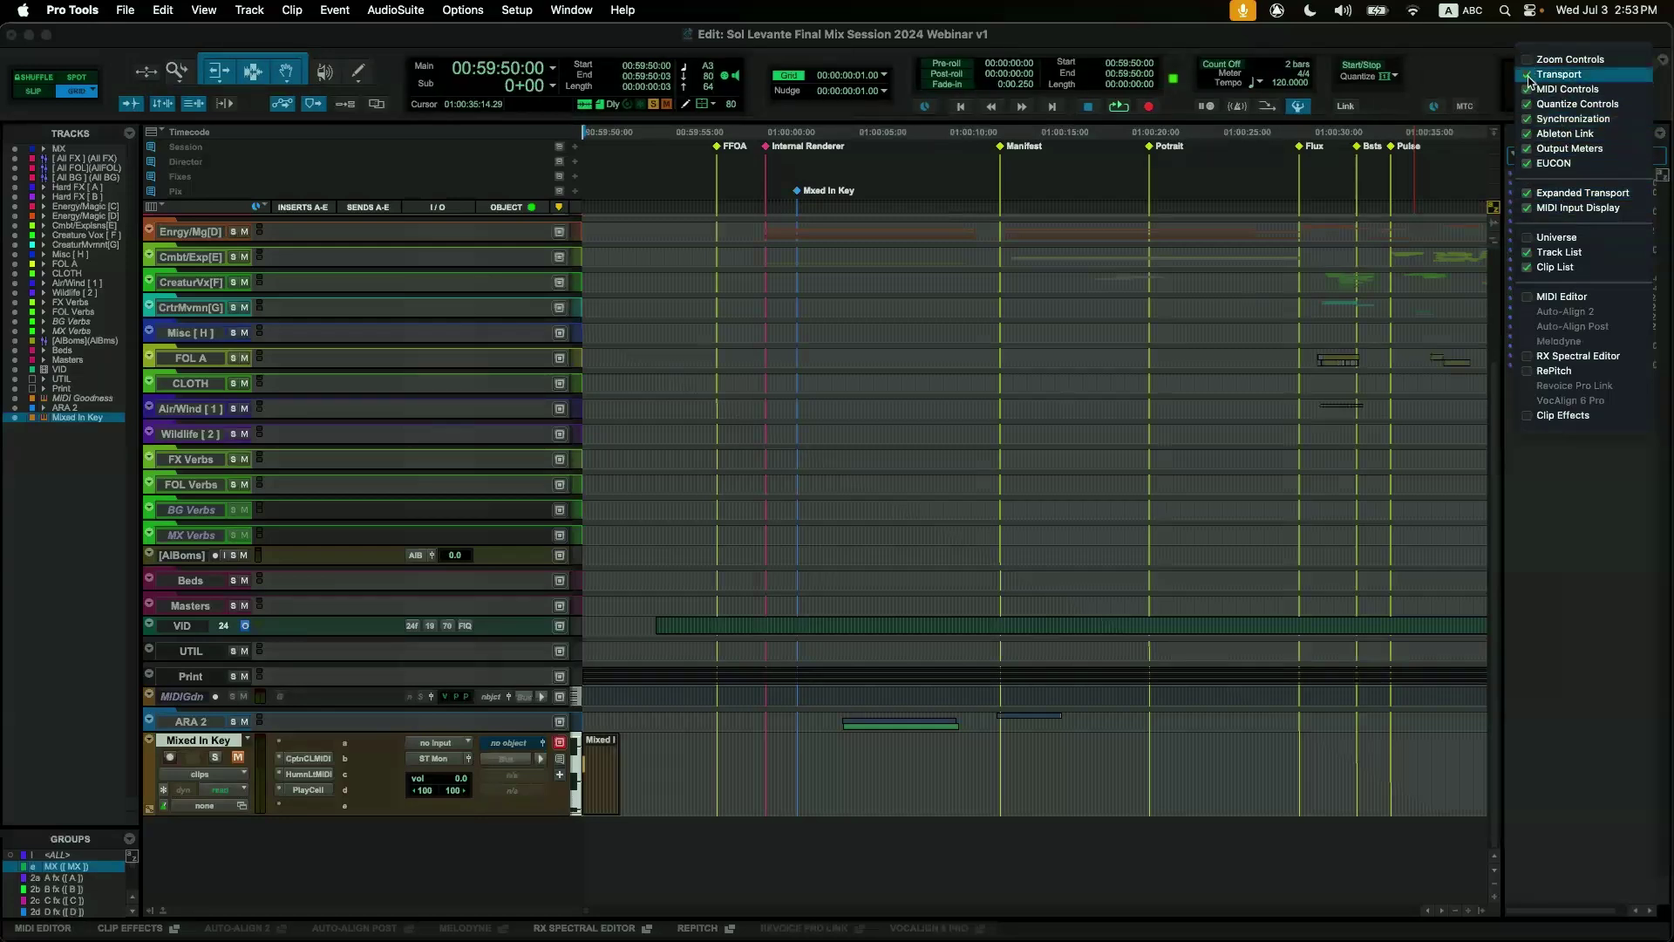
pyautogui.click(1531, 75)
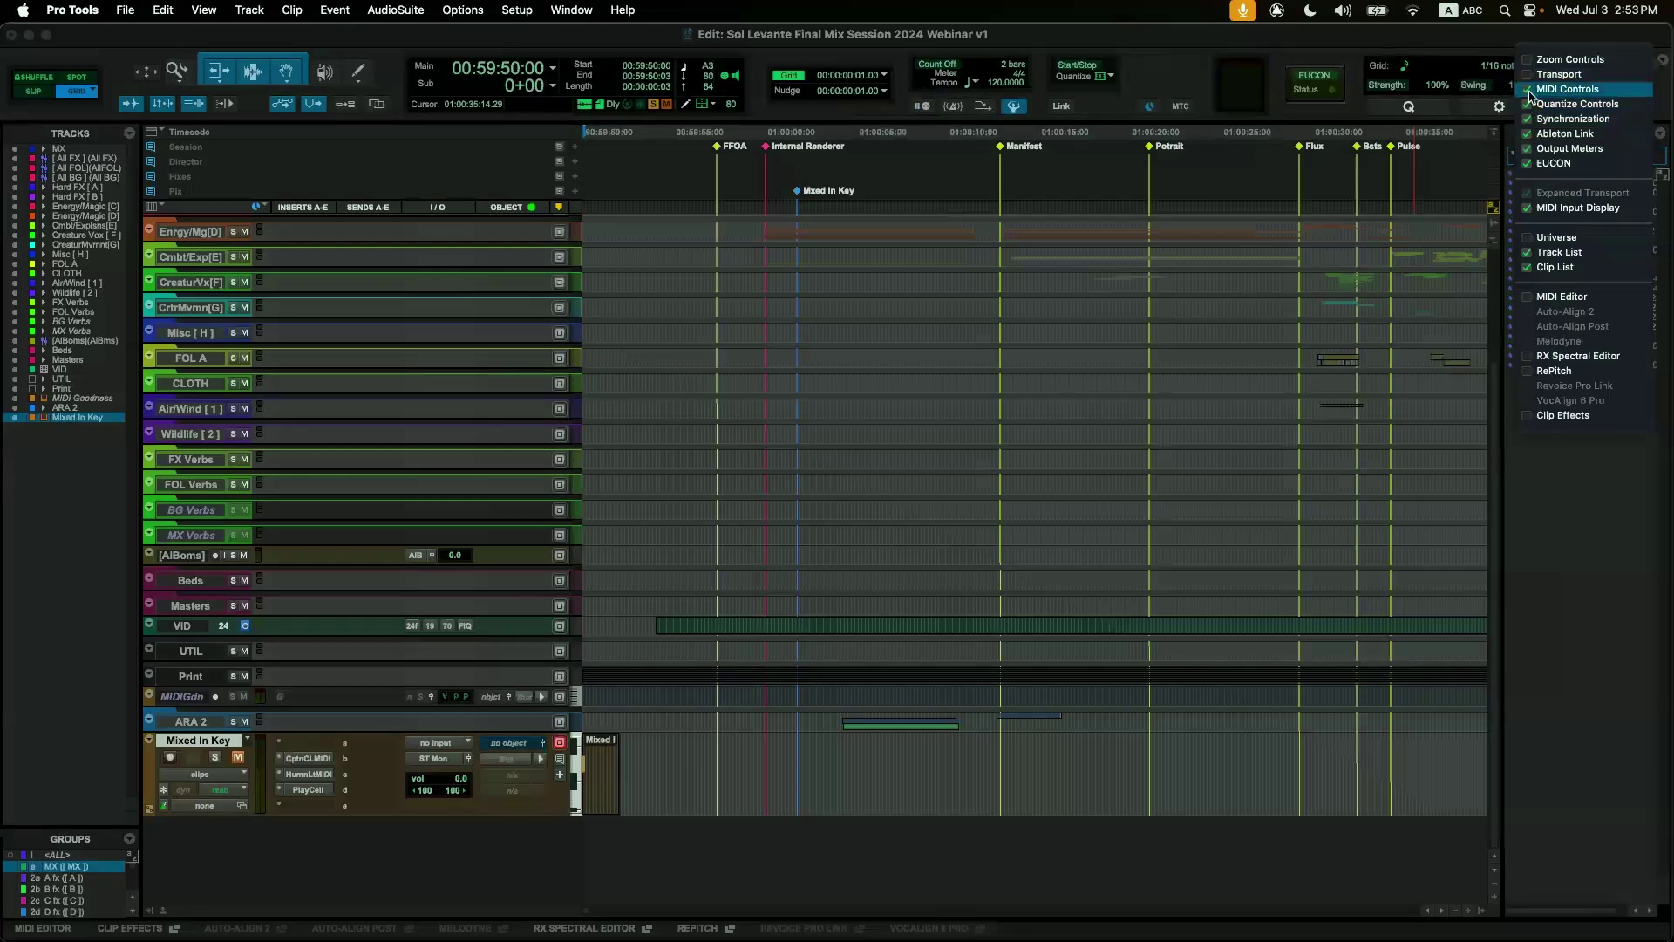
pyautogui.keyDown('alt'); pyautogui.click(1530, 91); pyautogui.keyUp('alt')
pyautogui.keyDown('alt'); pyautogui.click(1531, 91); pyautogui.keyUp('alt')
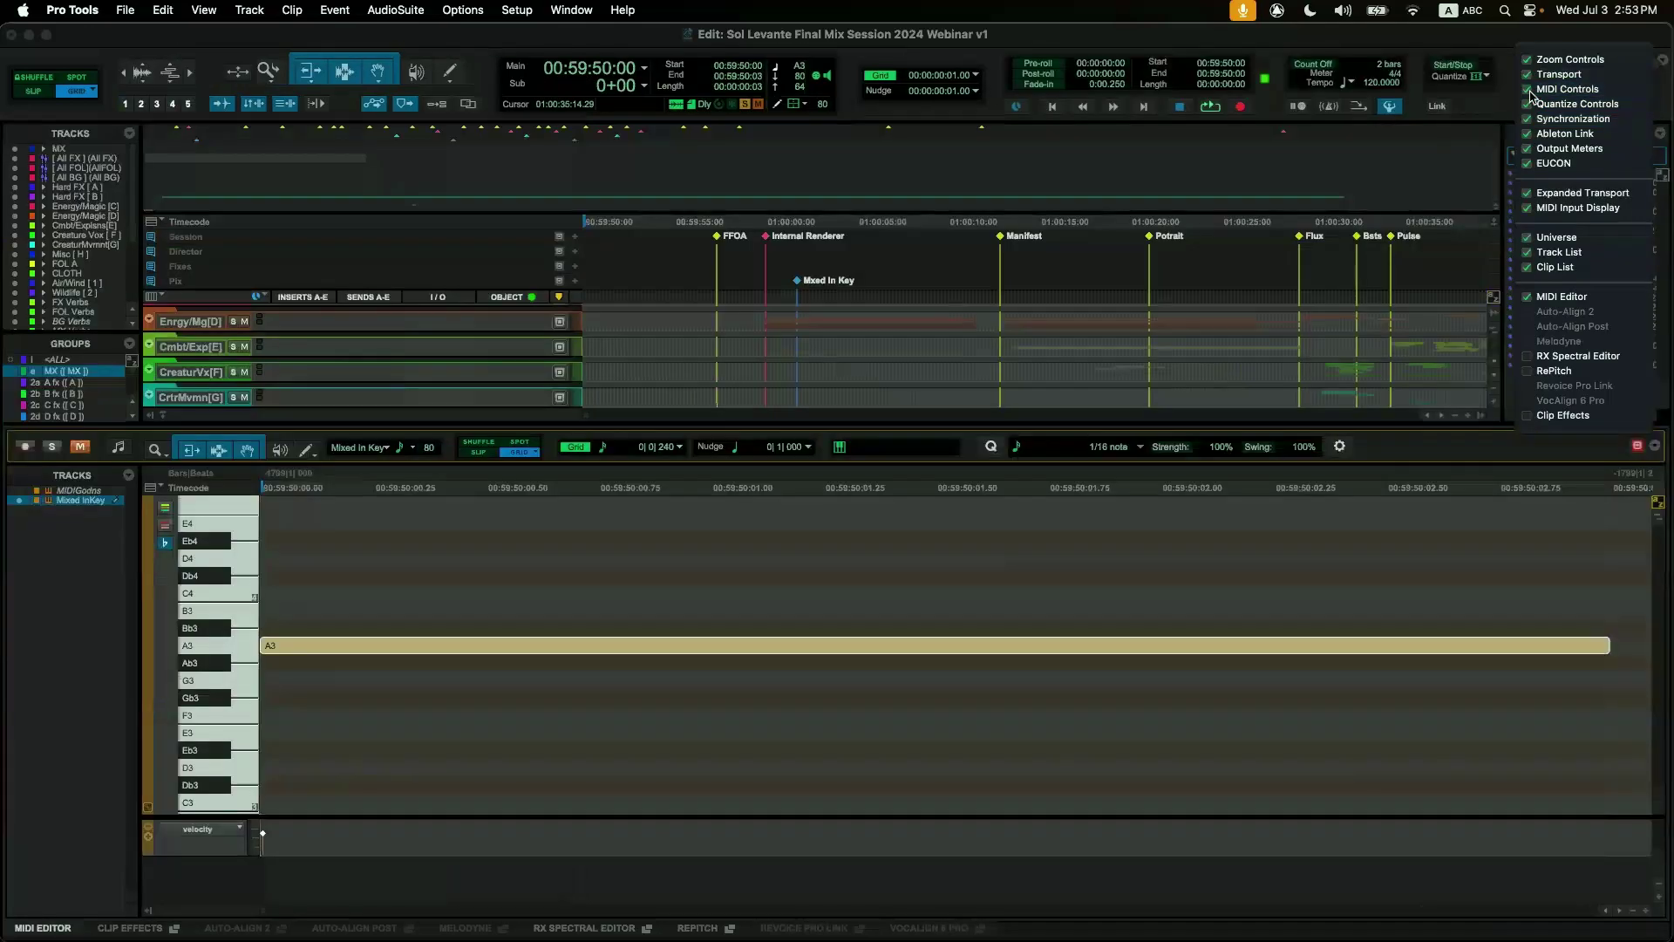